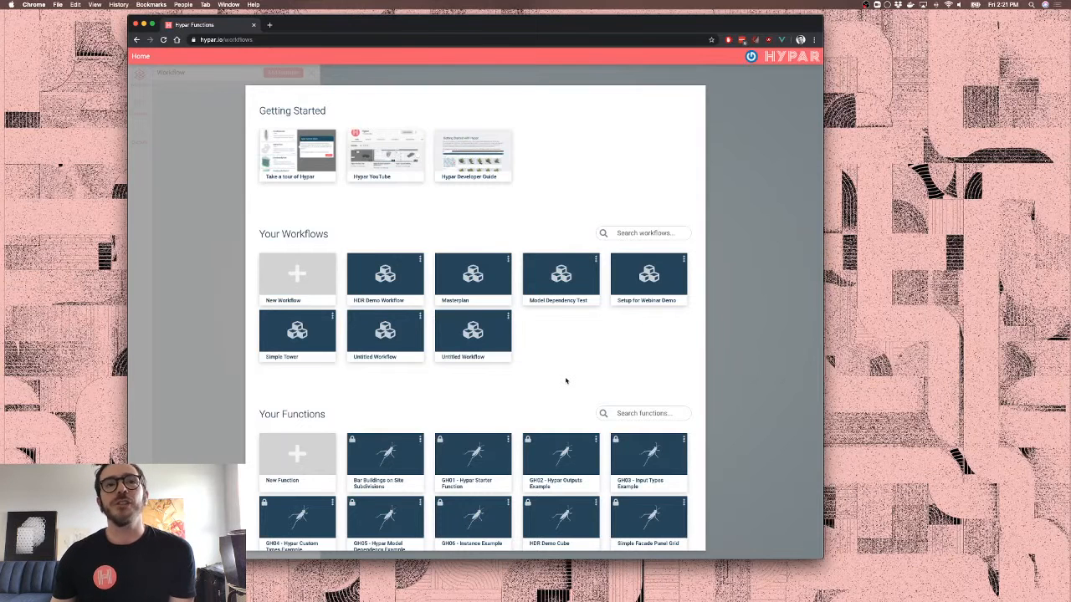
Open the 'Setup for Webinar Demo' tile from Your Workflows on the Hypar dashboard
scroll(566, 381, down, 3)
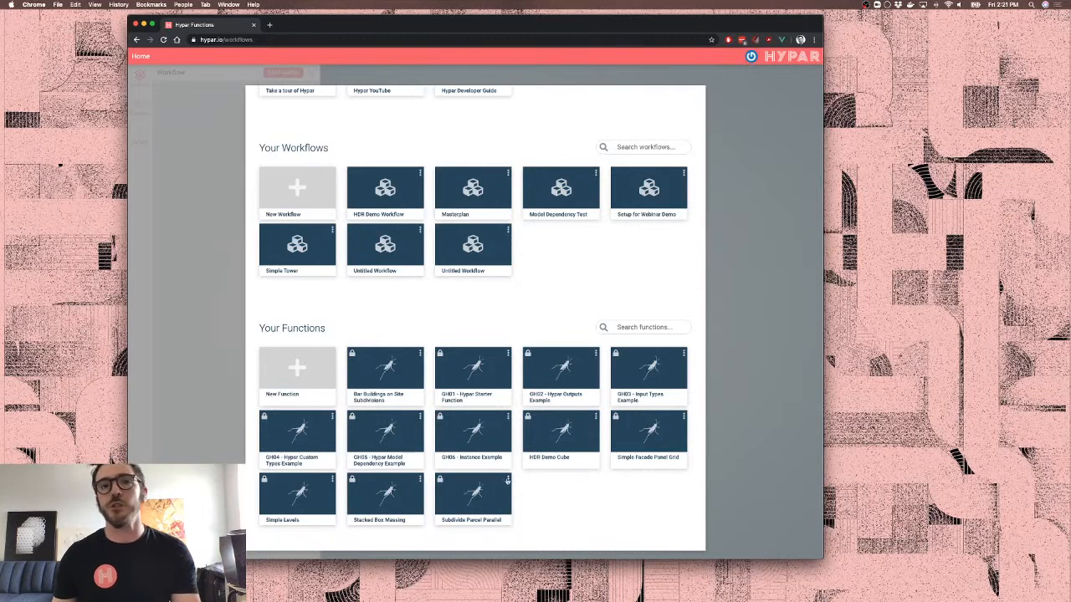
scroll(580, 532, up, 3)
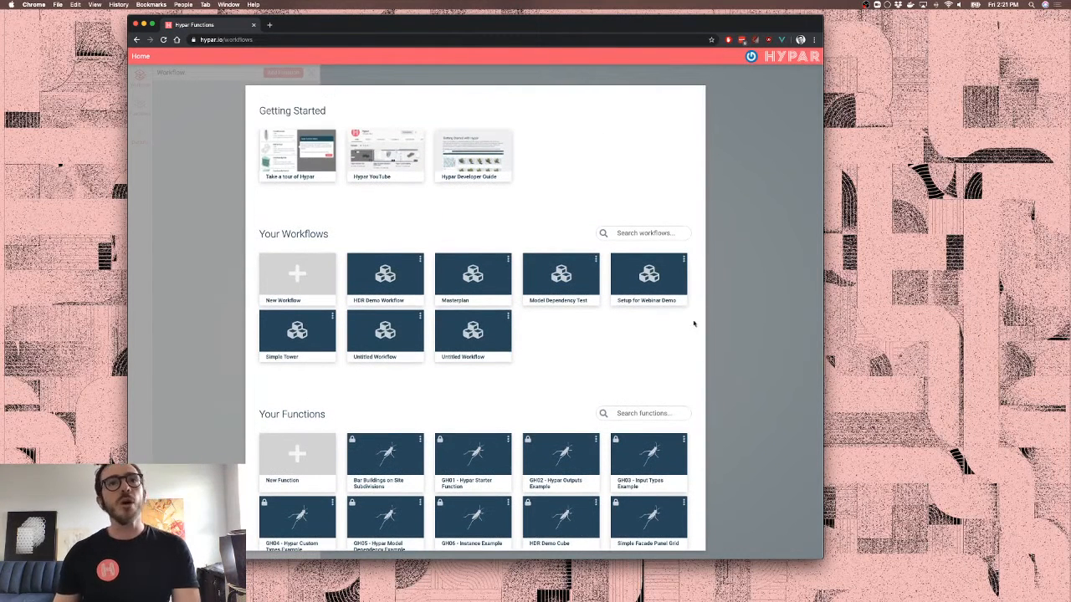
scroll(461, 479, down, 2)
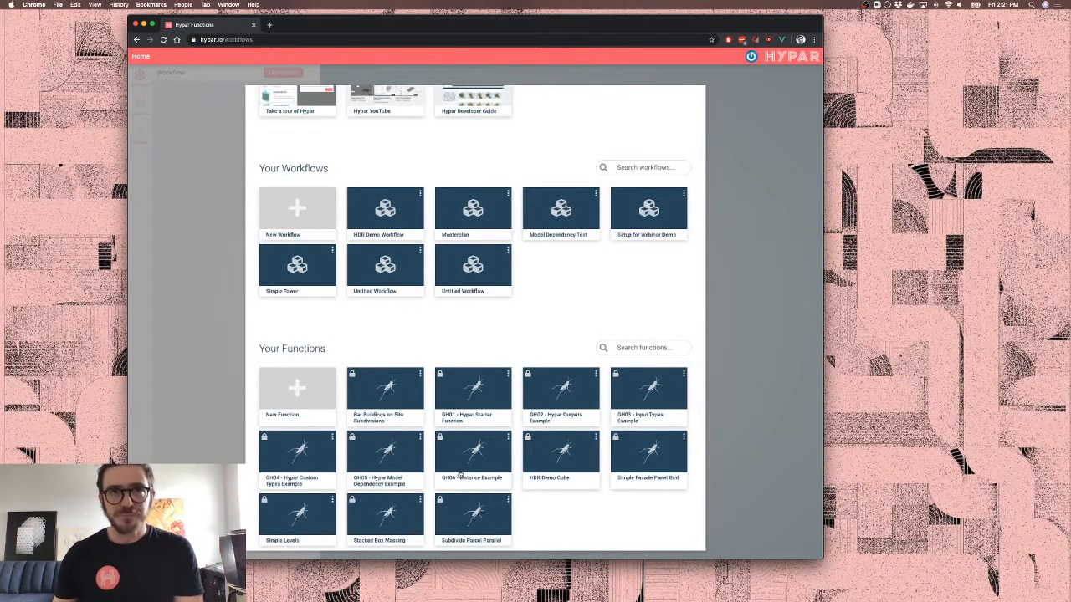
scroll(459, 474, up, 2)
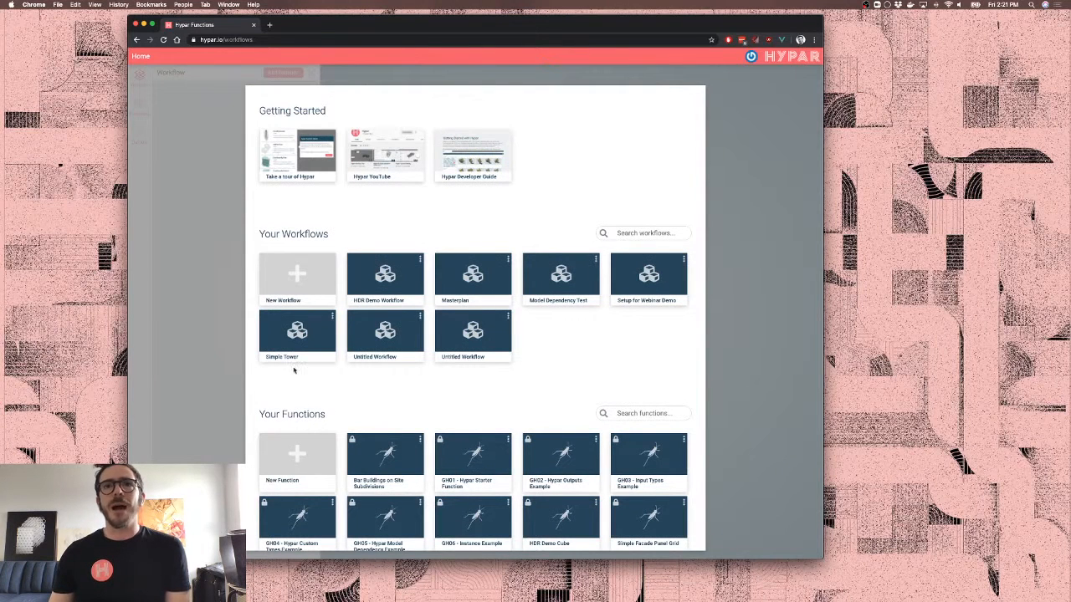
click(637, 279)
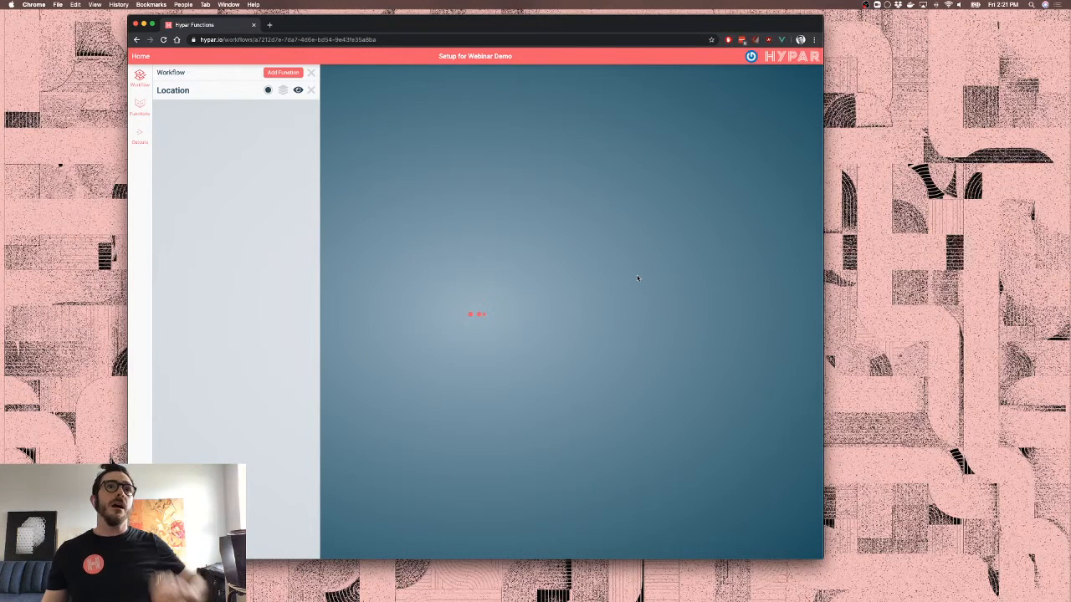
Expand the Location function's site settings and insert Location from a 'loca' library search
click(205, 92)
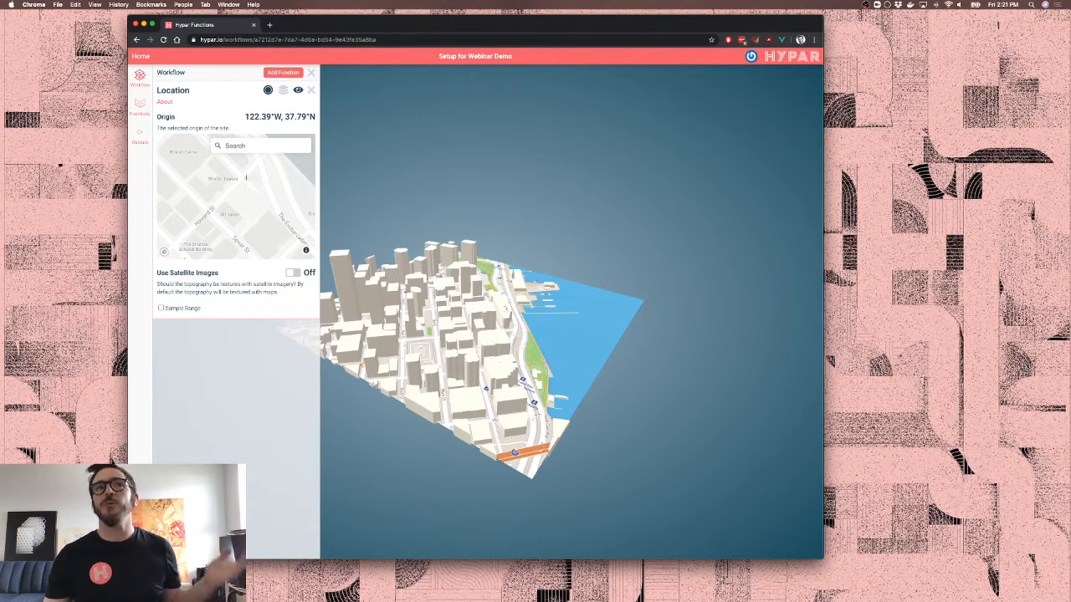
drag(529, 308, 468, 330)
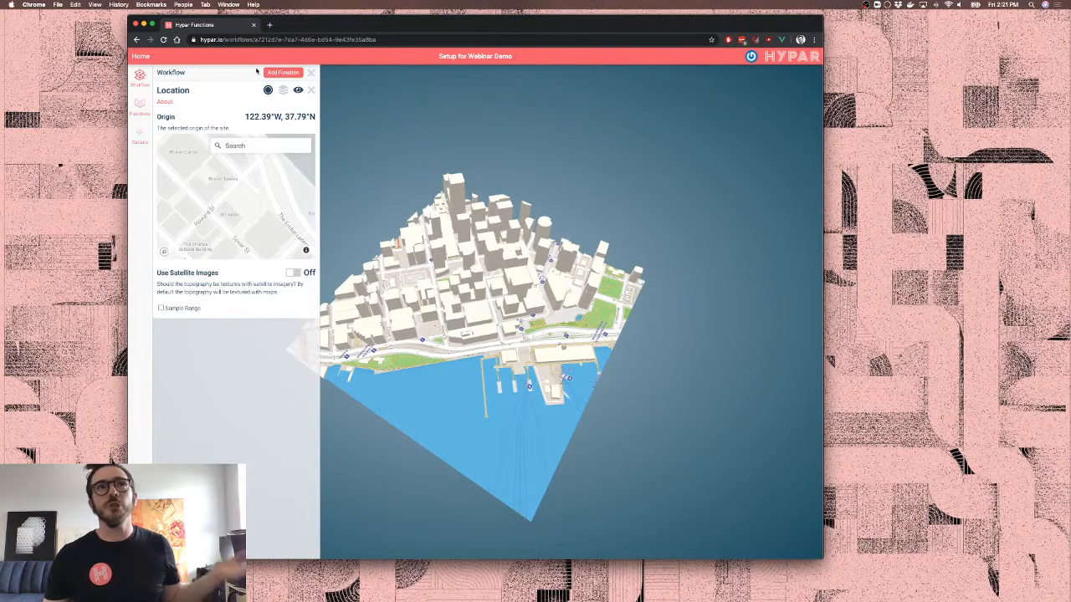
click(282, 74)
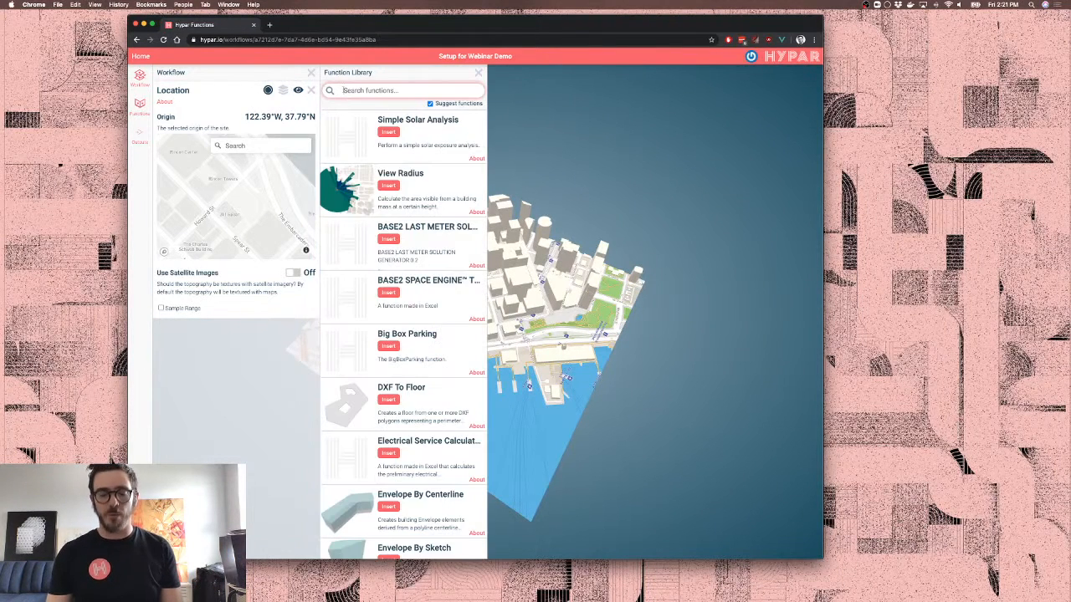
text(loca)
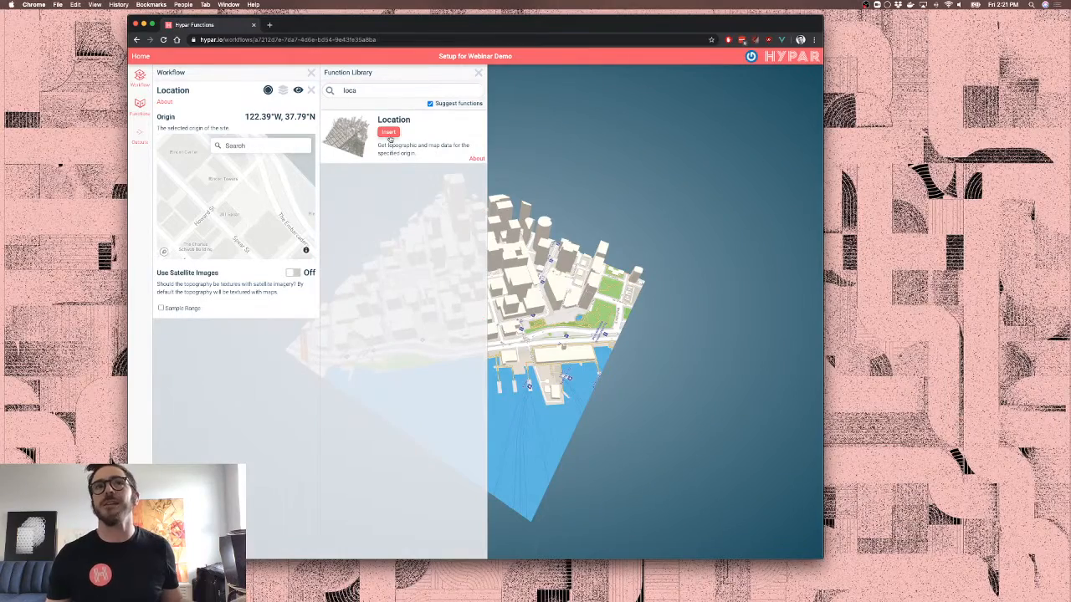
click(478, 73)
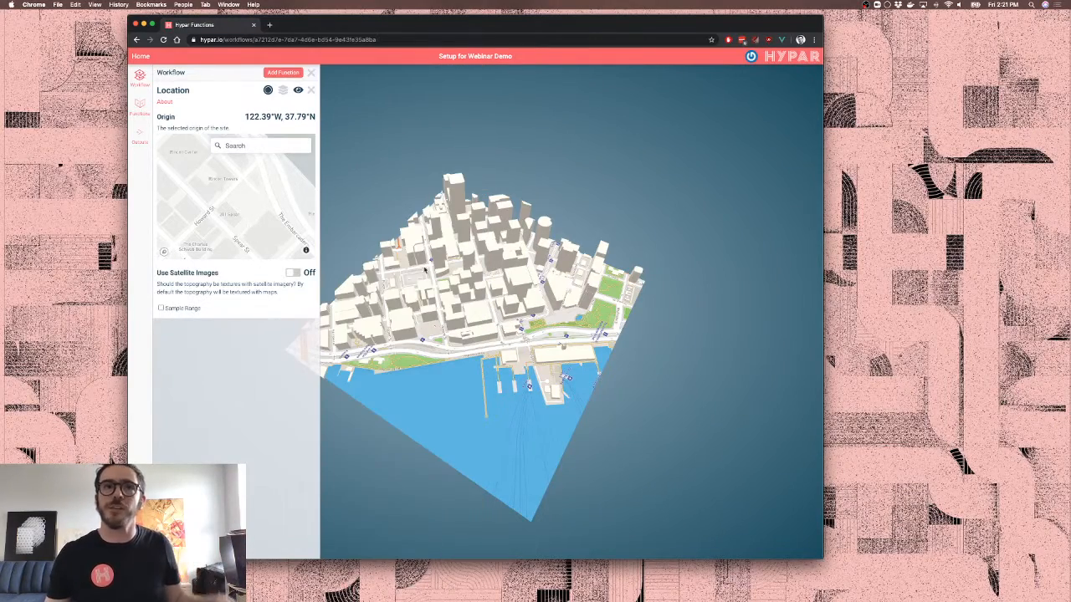
Pan and tilt the downtown city view to an oblique angle, then reopen the Function Library
scroll(424, 269, up, 8)
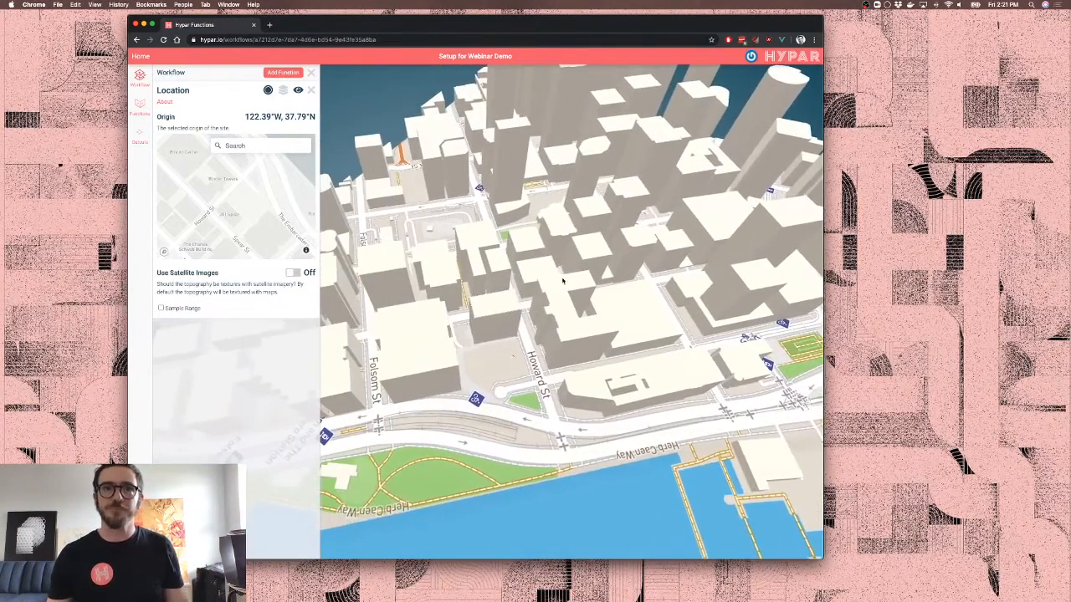
right_drag(563, 281, 589, 285)
drag(578, 308, 579, 294)
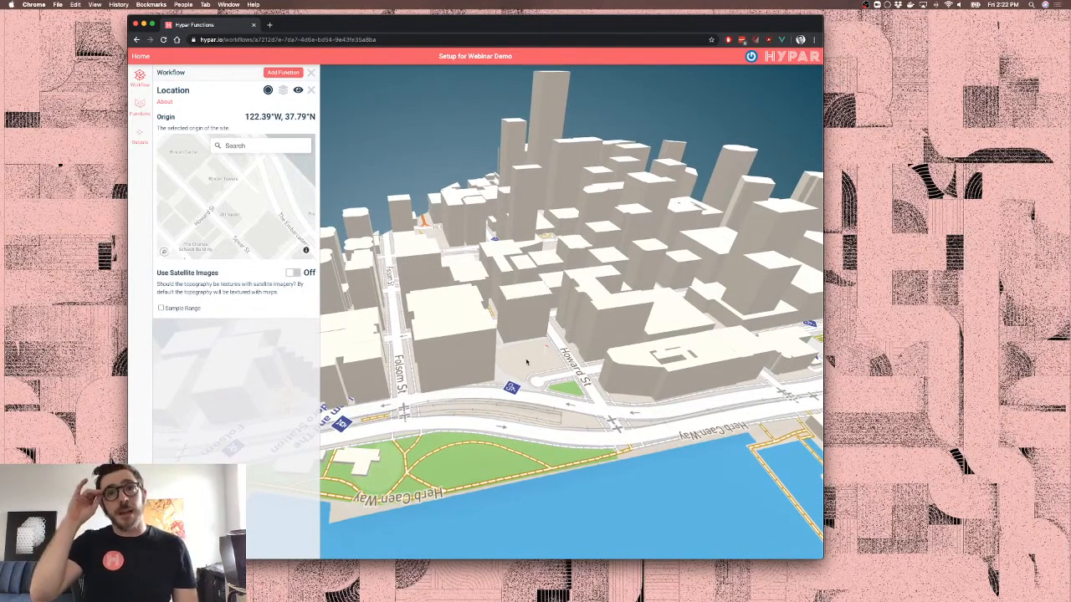
click(289, 72)
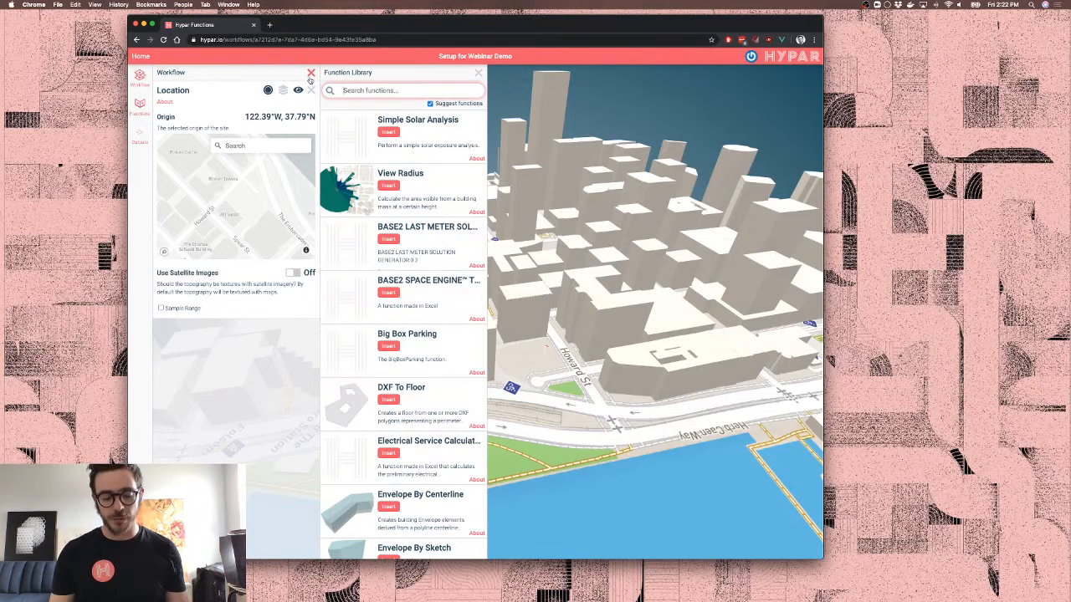
Search 'envelop', insert Envelope By Sketch, and begin drawing its perimeter polygon
text(envel)
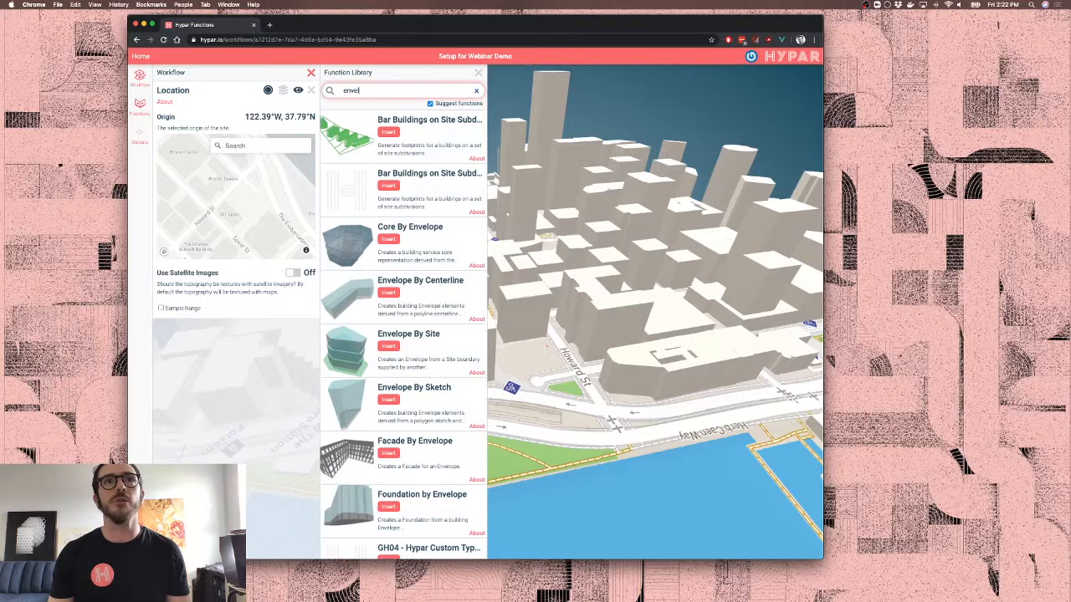
text(op)
scroll(387, 357, down, 2)
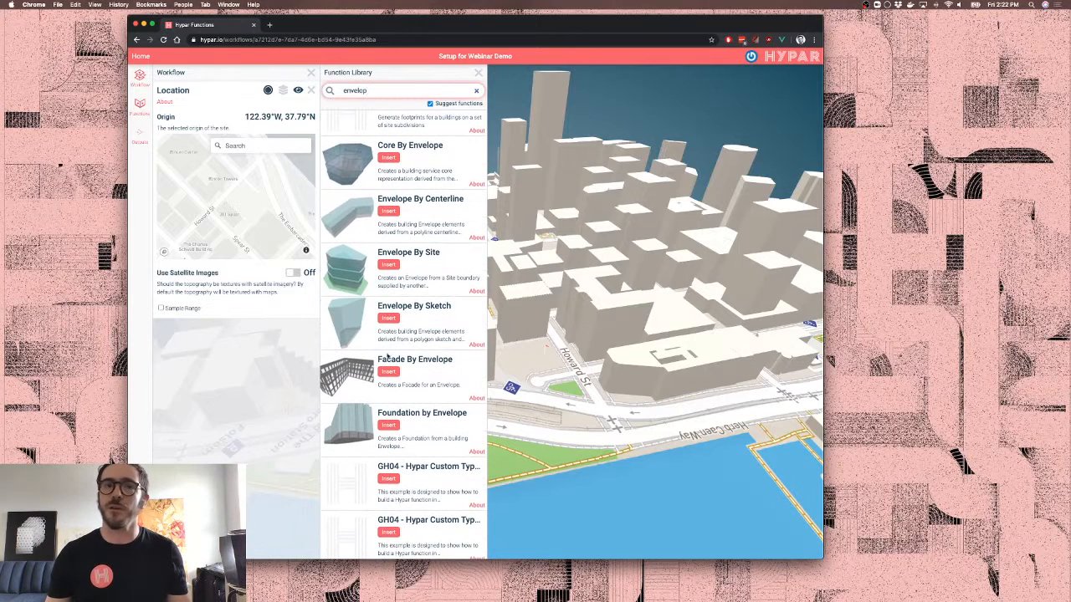
click(389, 319)
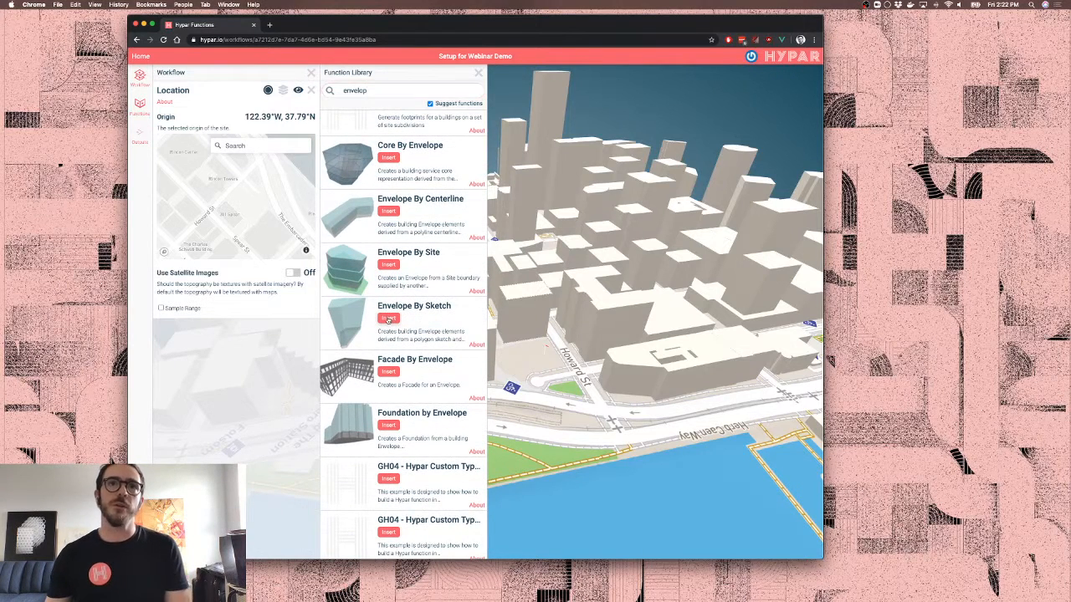
scroll(214, 364, down, 2)
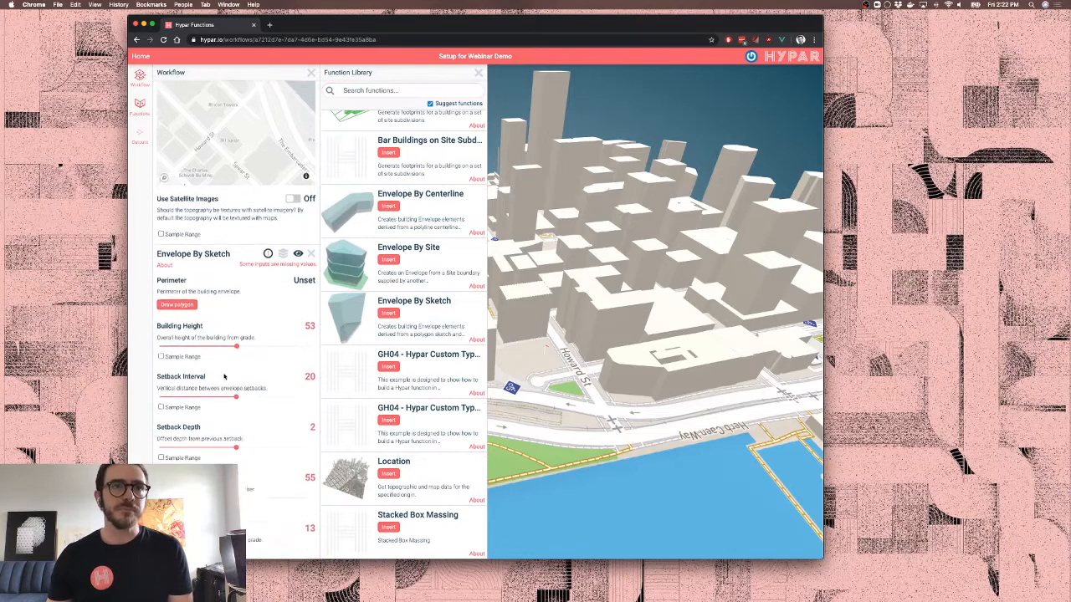
click(180, 295)
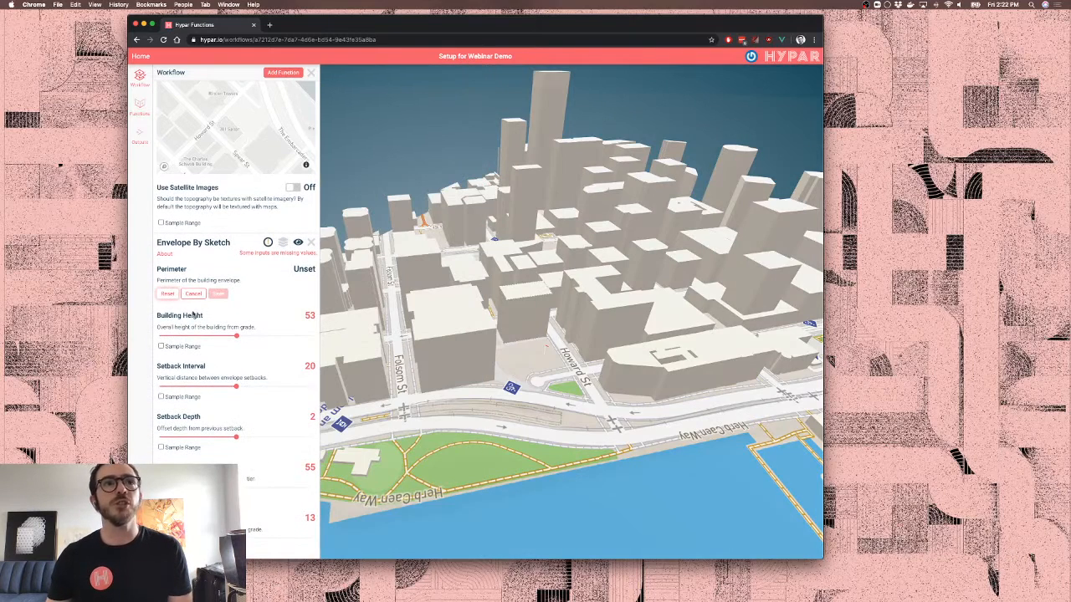
Sketch a six-corner perimeter on the lot by Howard St and save it
scroll(535, 378, up, 5)
scroll(535, 379, down, 2)
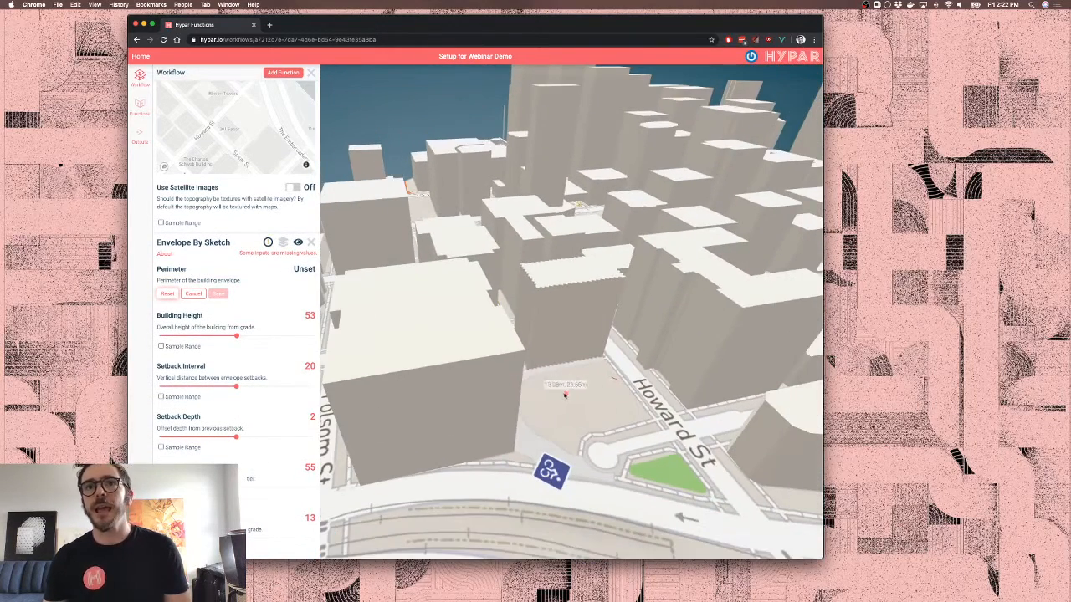
click(531, 384)
click(564, 435)
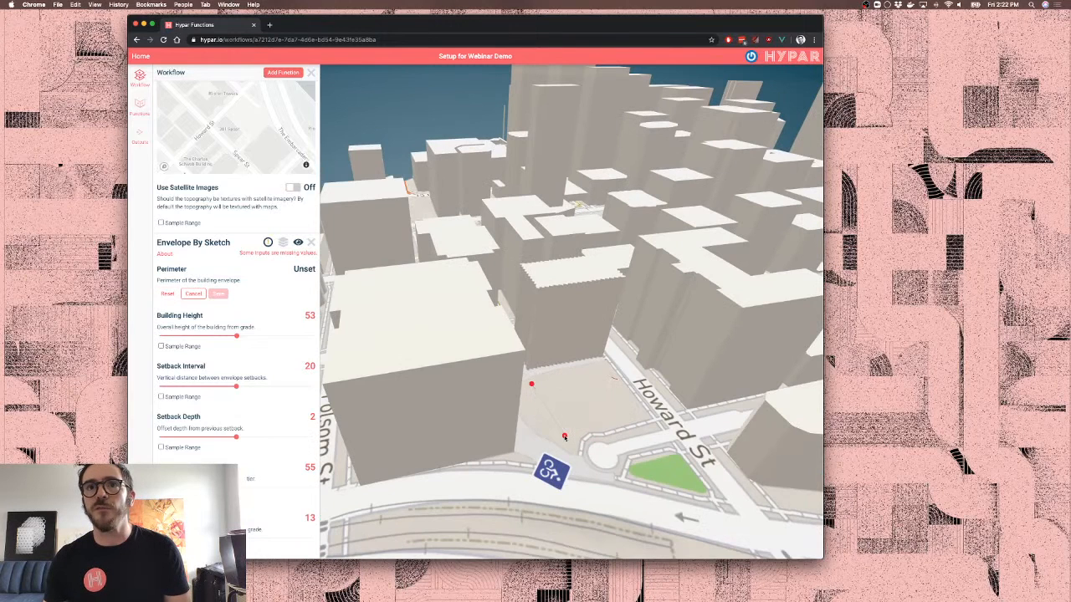
click(639, 409)
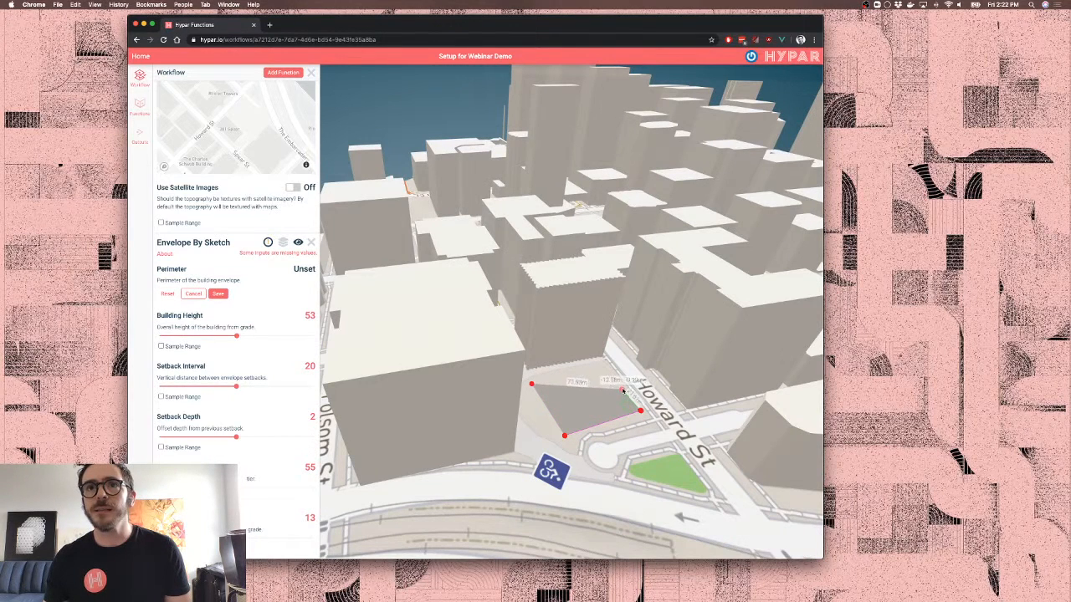
click(621, 389)
click(594, 396)
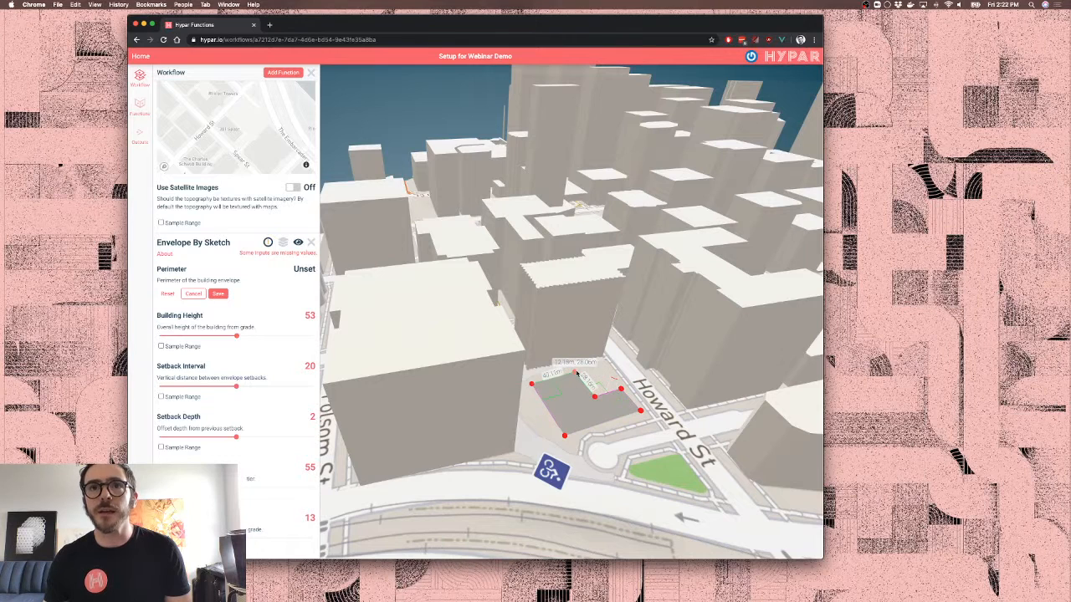
click(574, 370)
click(219, 294)
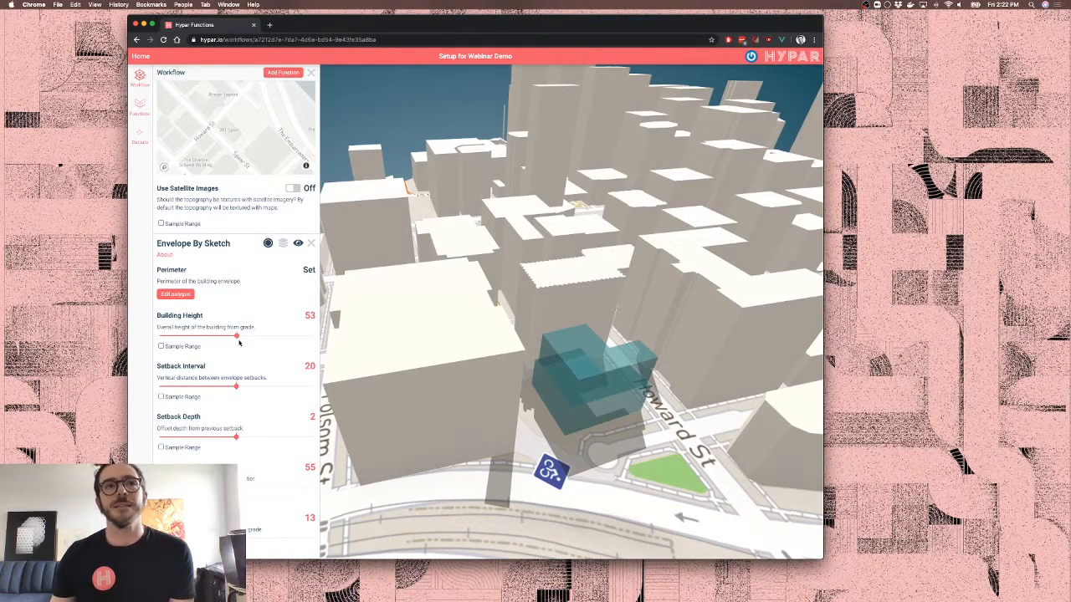
Raise the envelope's Building Height from 53 to 100 and collapse the Location settings
drag(236, 336, 335, 343)
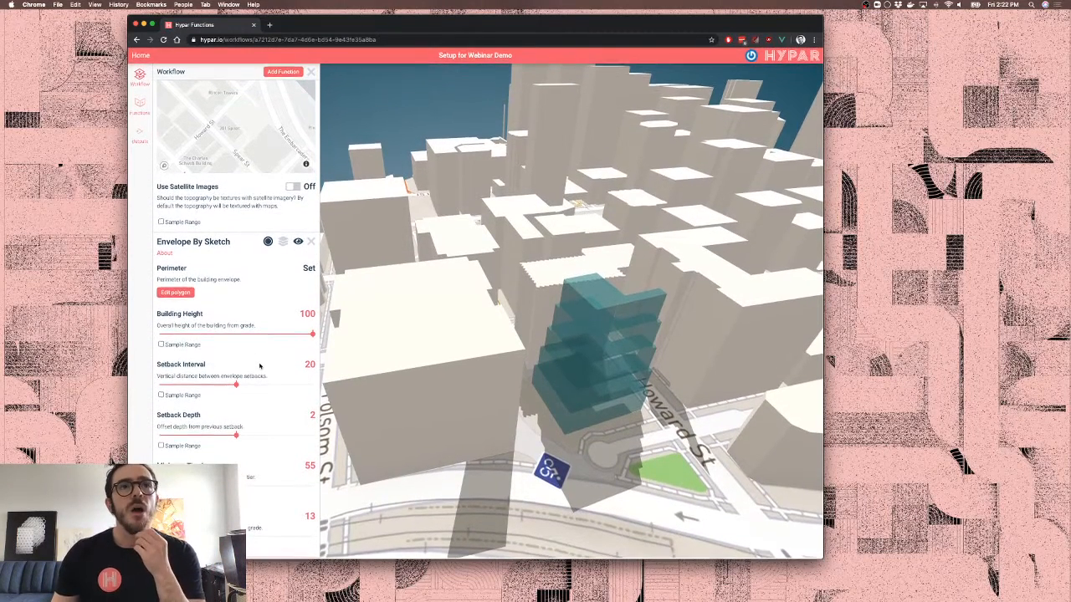
scroll(250, 143, up, 5)
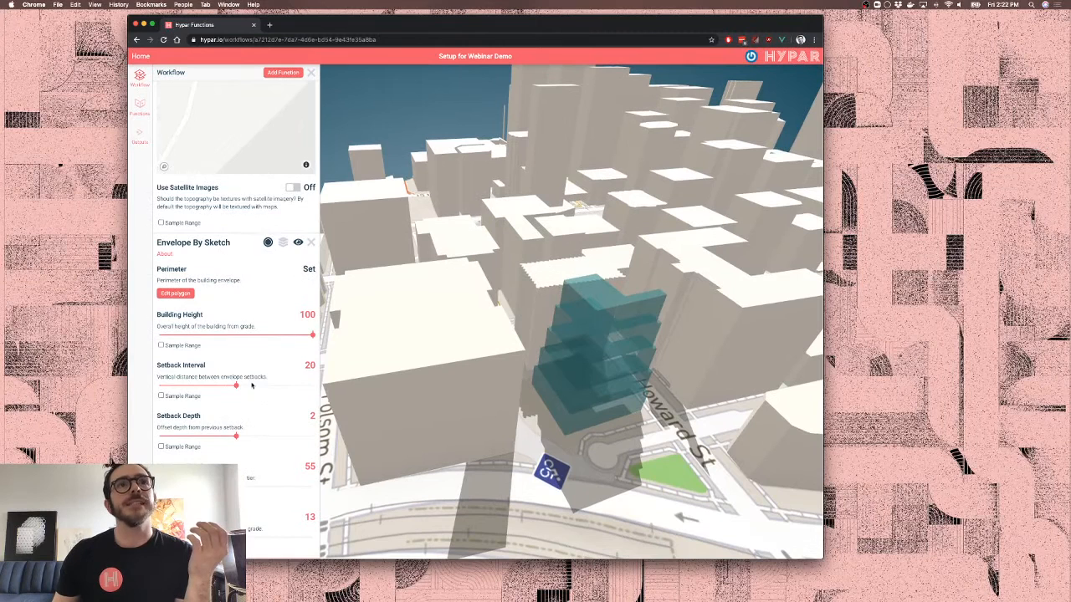
scroll(252, 384, up, 2)
click(218, 95)
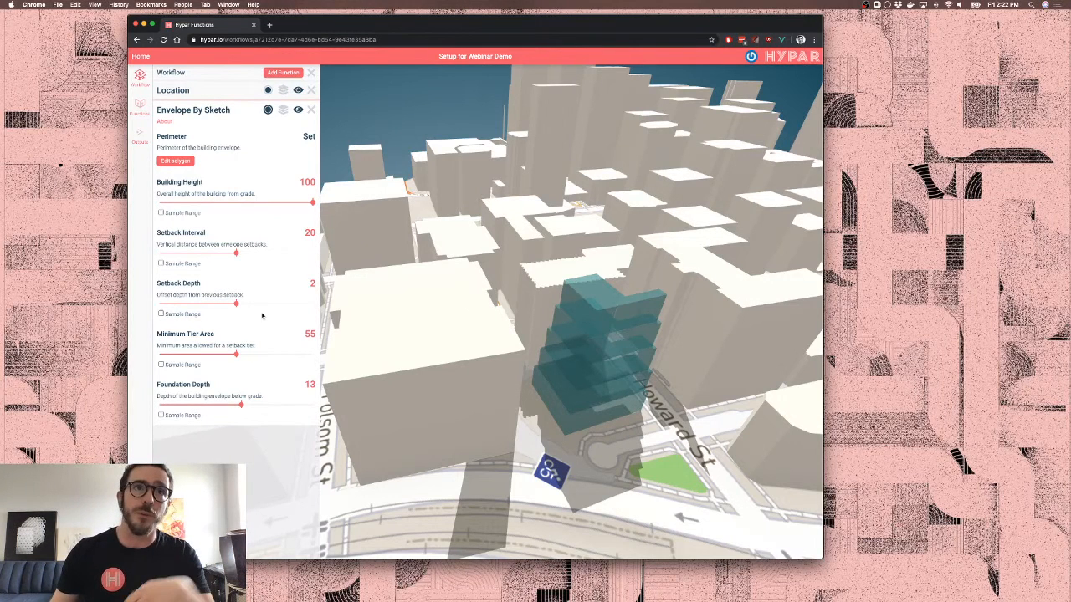
Sample Setback Interval over 10–30 and Setback Depth over 1–3 to generate envelope alternatives
click(161, 263)
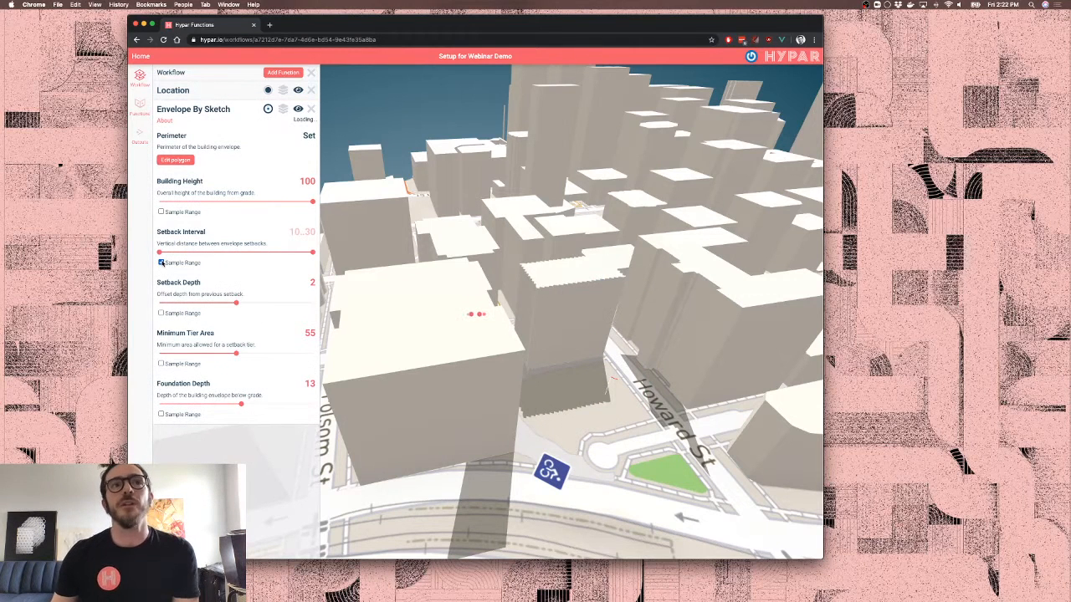
click(162, 313)
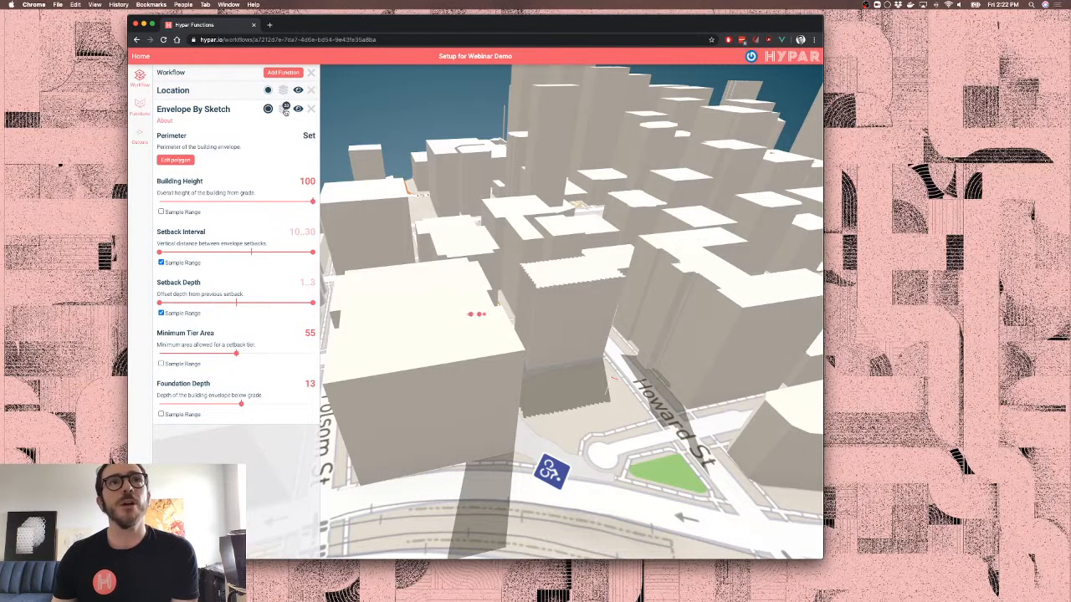
click(285, 109)
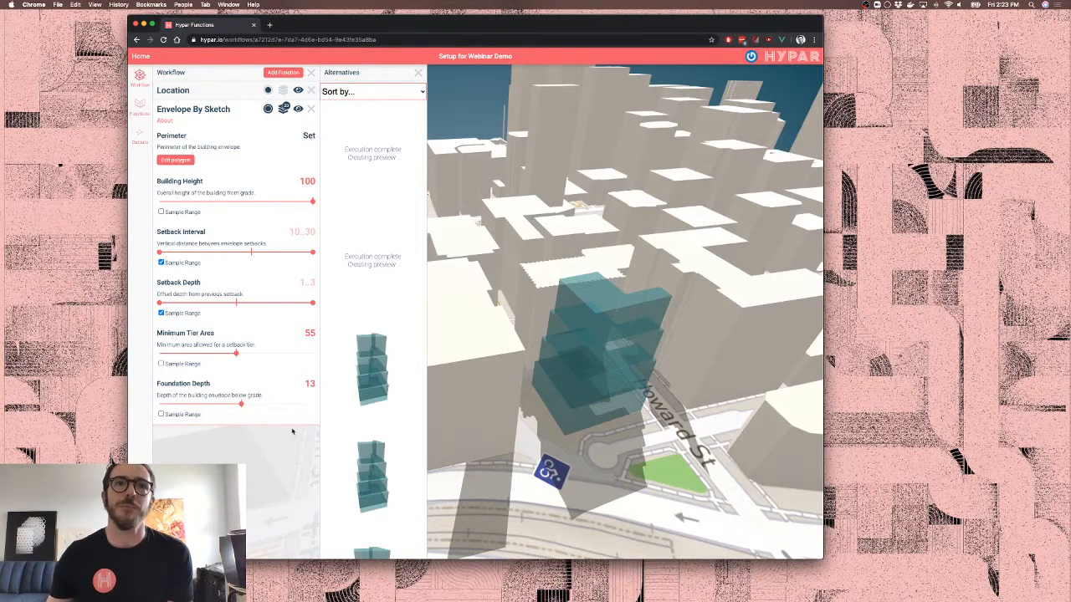
scroll(398, 321, down, 3)
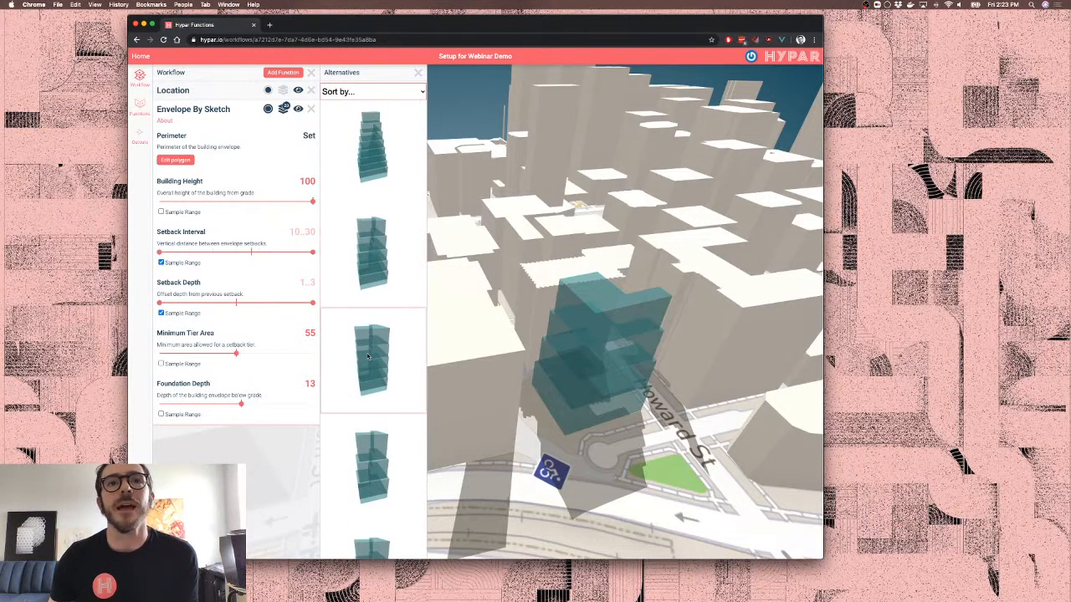
Apply the fourth envelope alternative, then close the alternatives list and collapse Envelope By Sketch
click(383, 467)
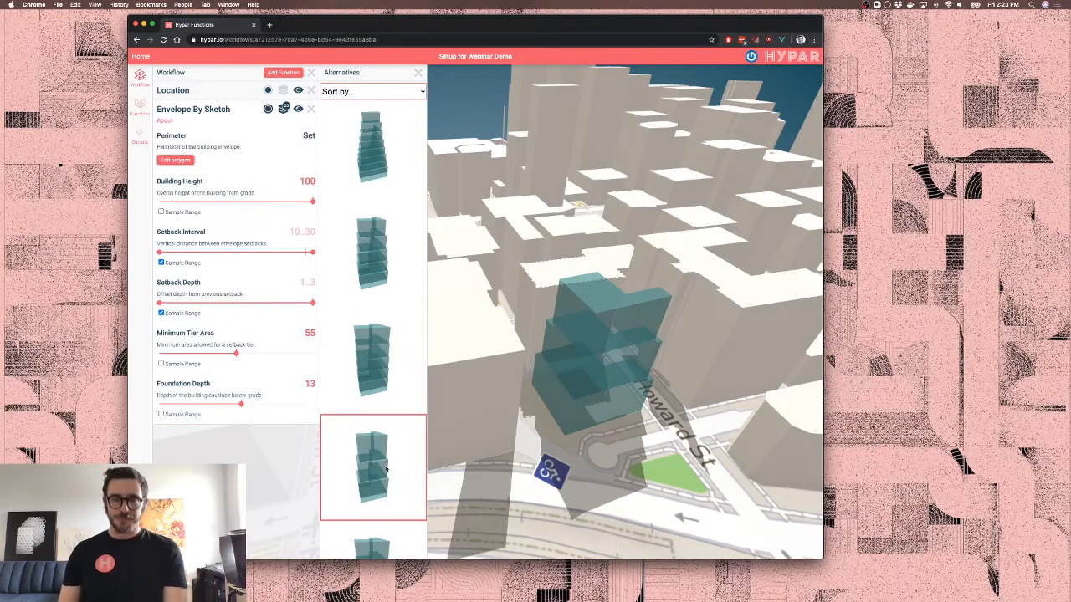
drag(623, 392, 646, 378)
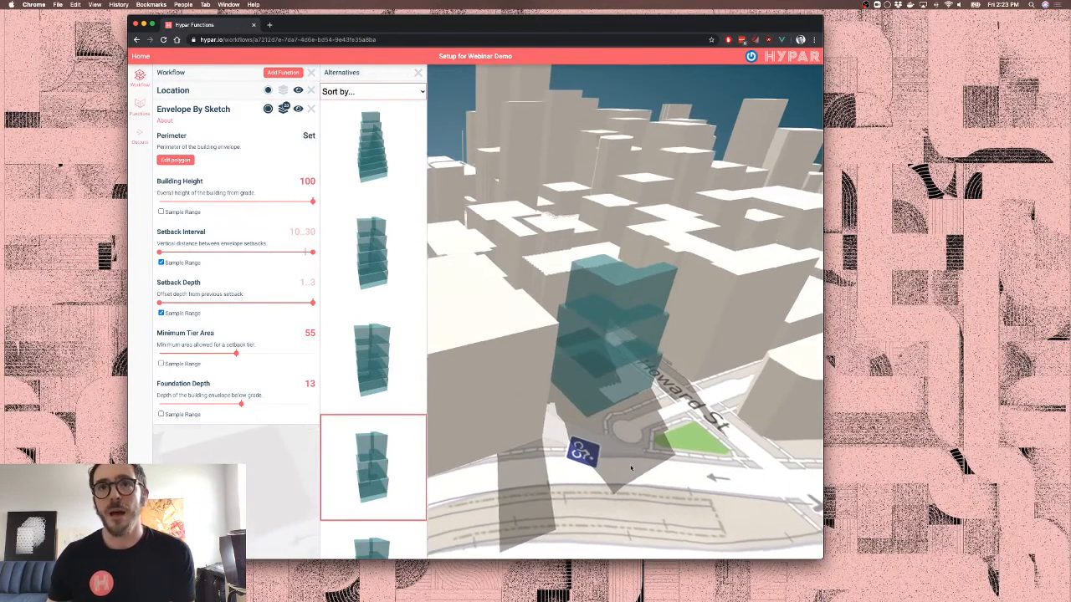
click(419, 73)
click(209, 109)
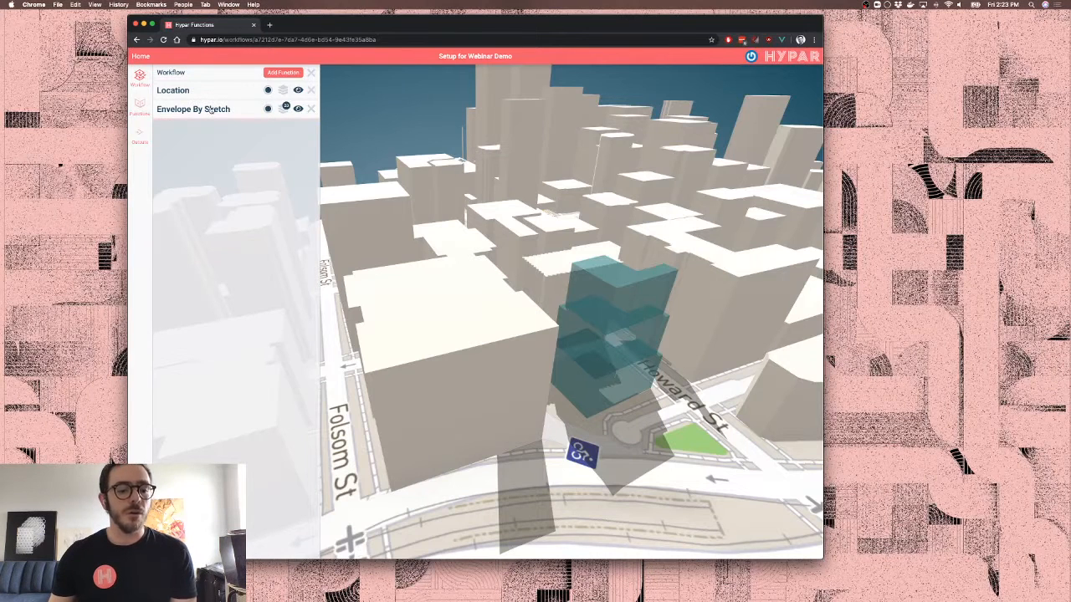
Insert Floors By Levels via a 'floors' search and list functions that can supply its missing levels
click(281, 74)
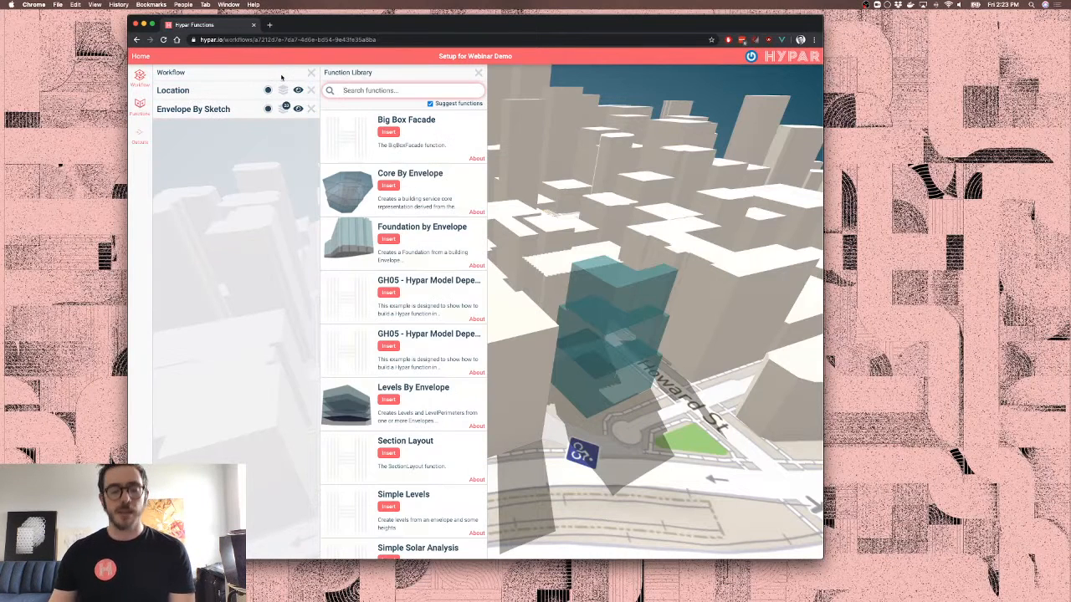
text(floors)
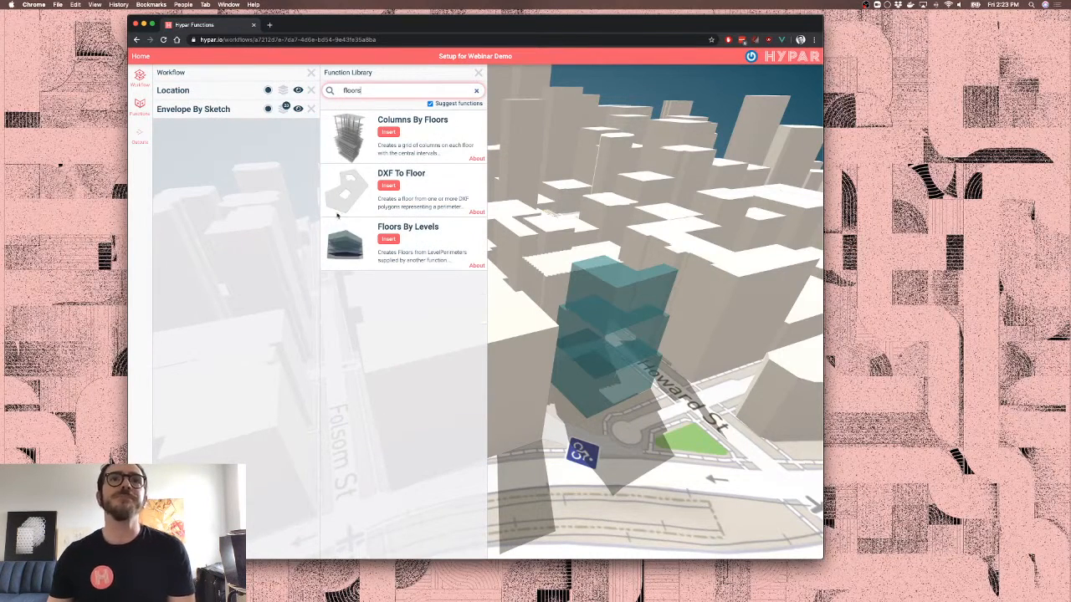
click(389, 240)
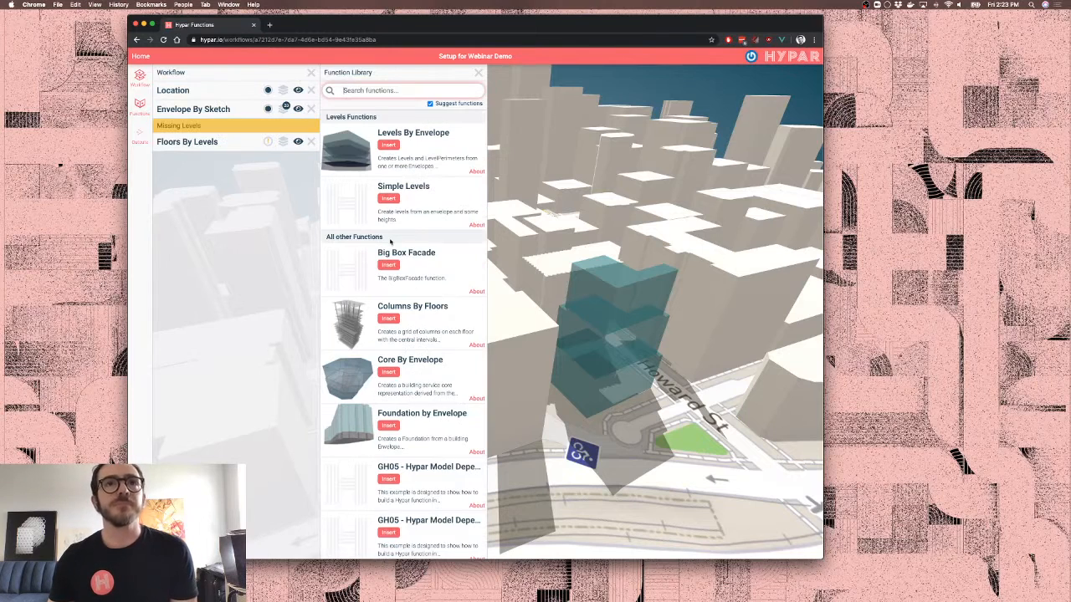
click(477, 74)
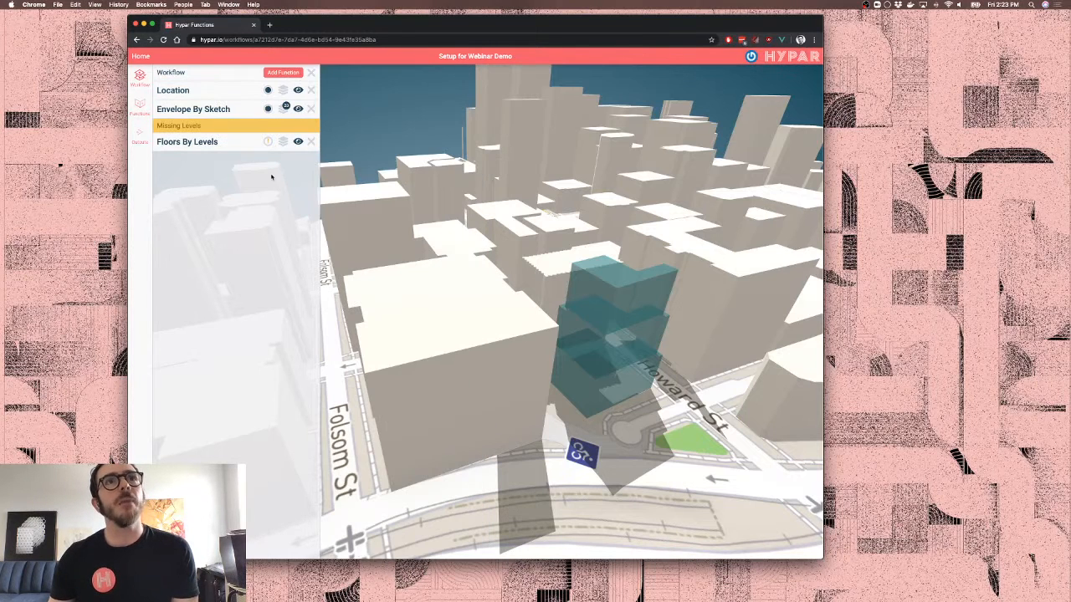
click(229, 144)
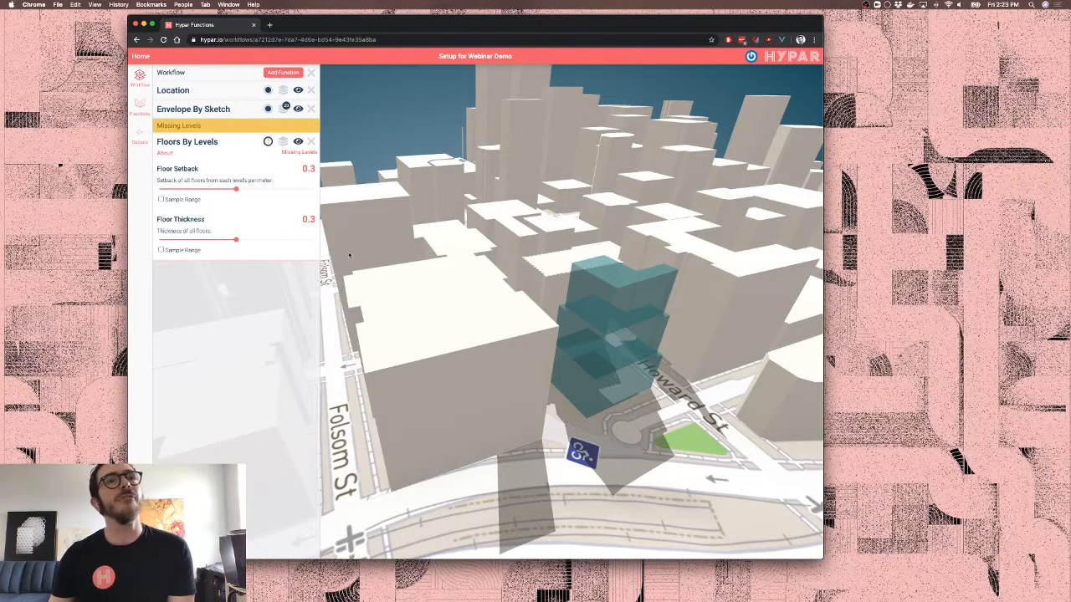
click(216, 131)
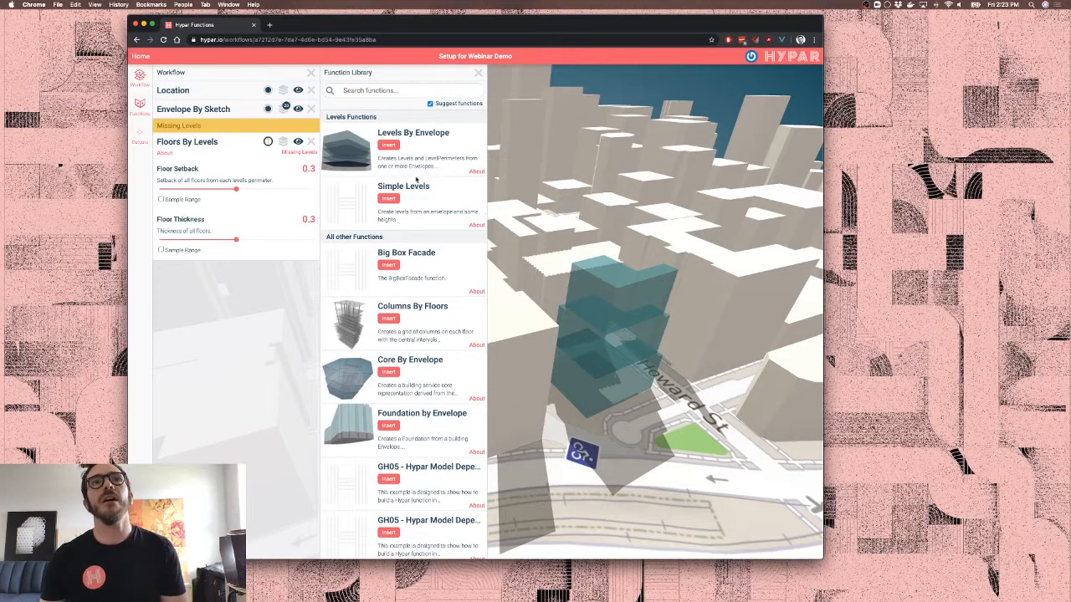
Insert Levels By Envelope with Standard Level Height 5.3 and Penthouse Level Height 7.1
click(388, 145)
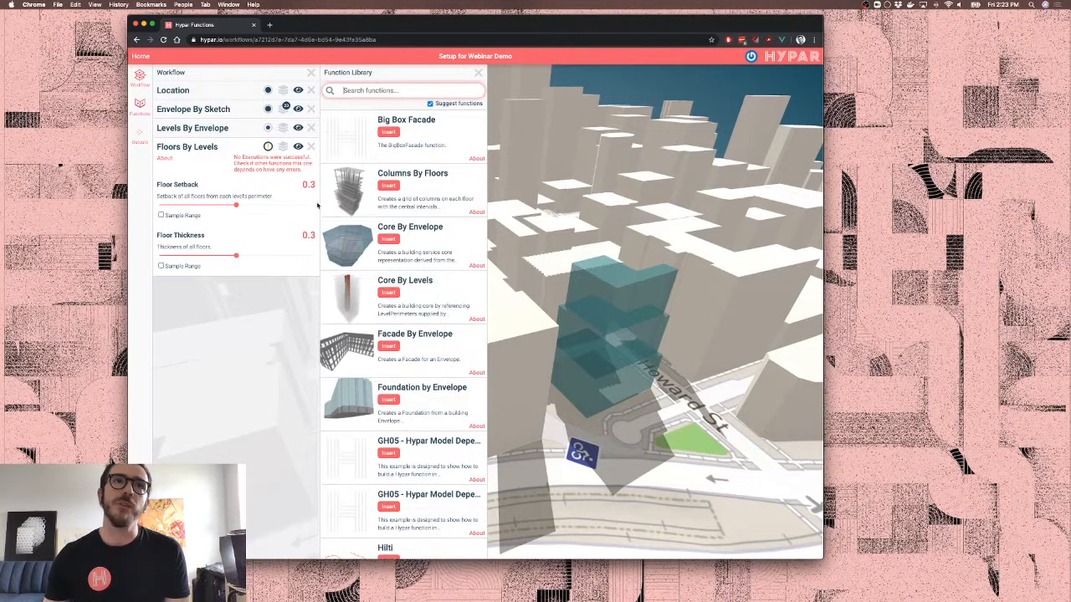
click(215, 134)
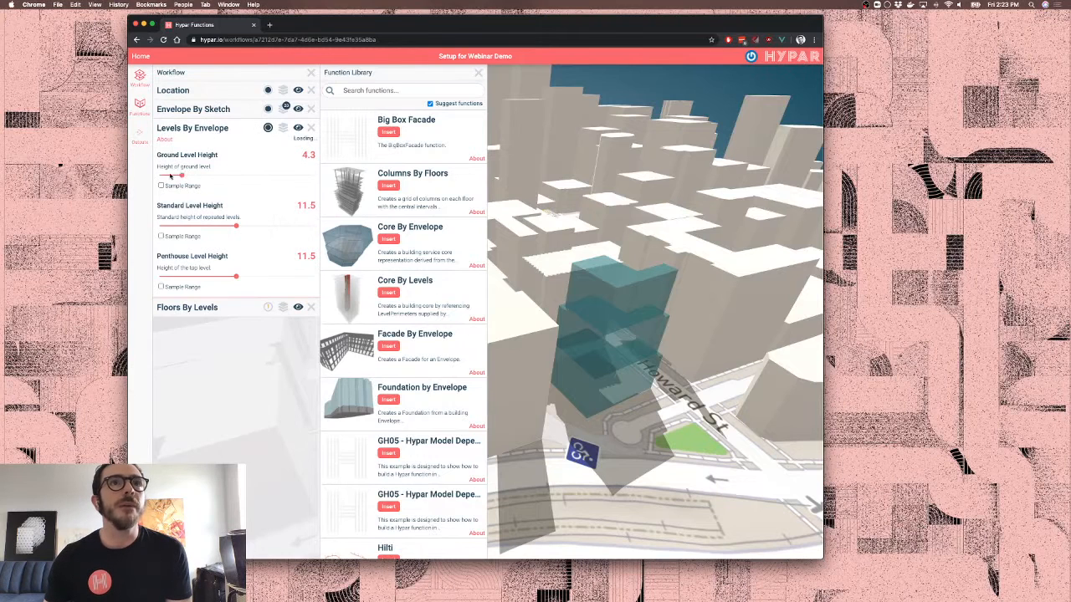
click(179, 226)
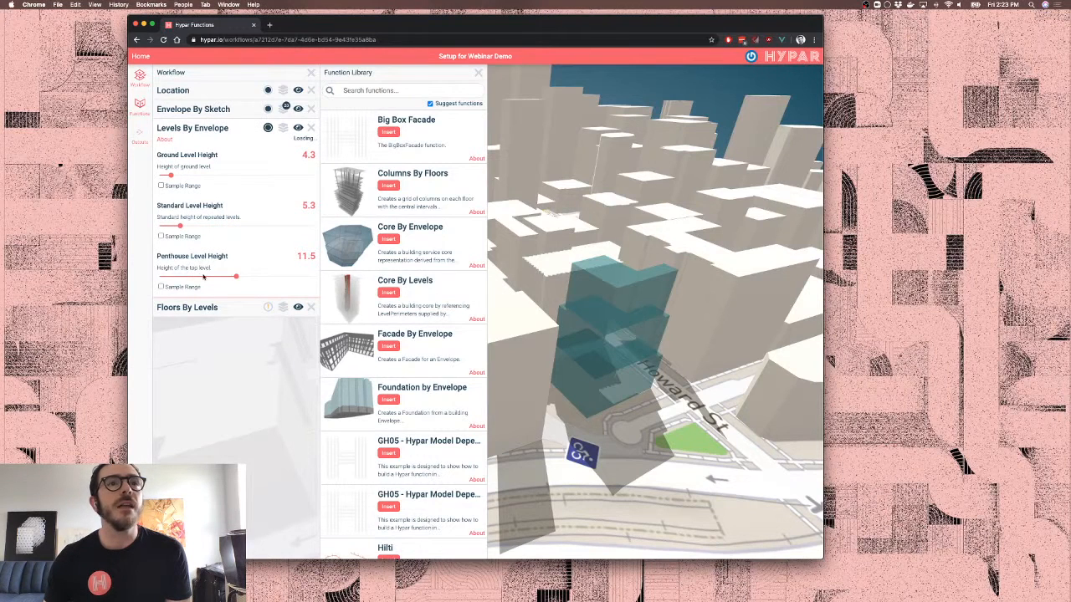
drag(203, 276, 196, 280)
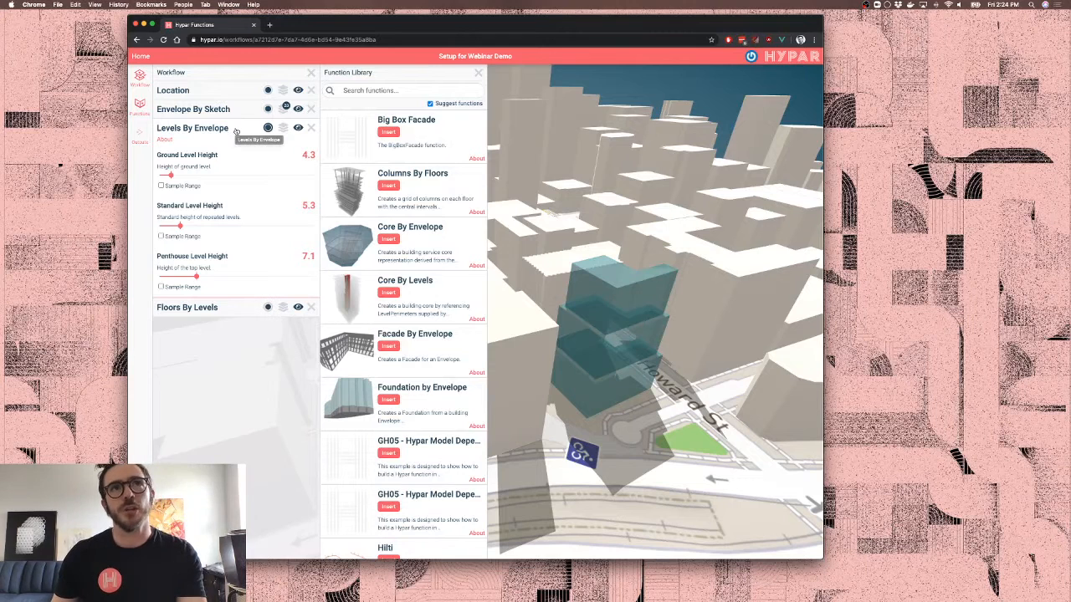
click(283, 128)
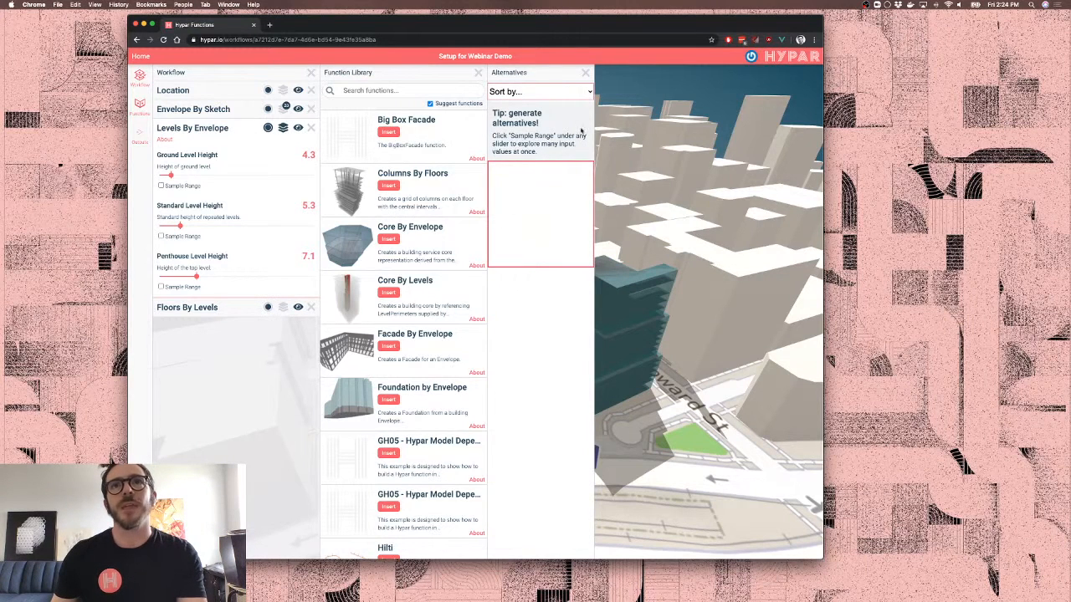
Close the alternatives, reopen Floors By Levels, and insert Facade By Envelope via a 'facad' search
click(585, 73)
click(223, 309)
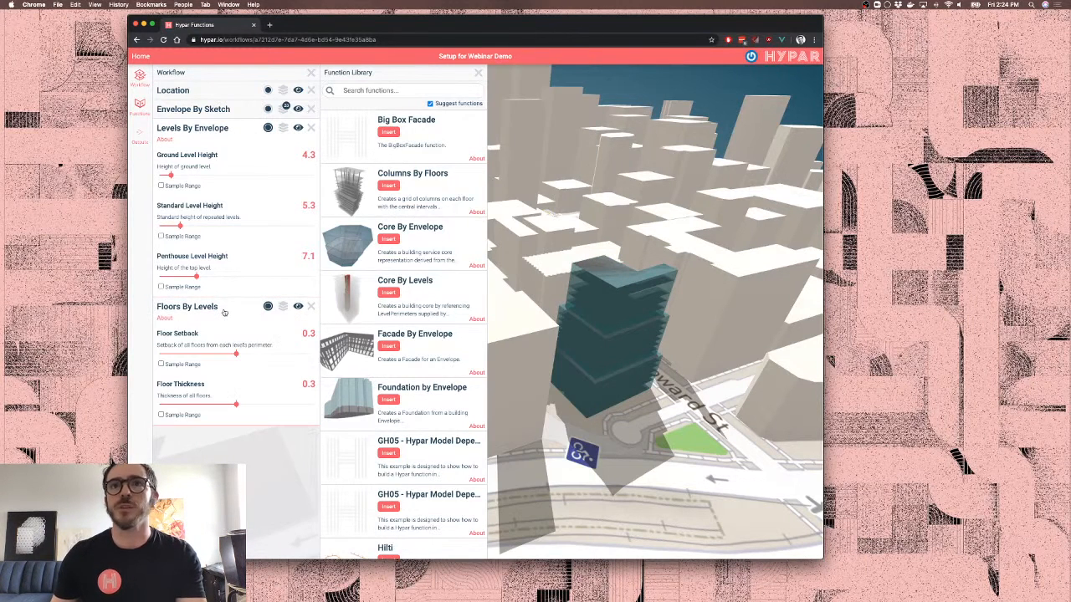
click(395, 89)
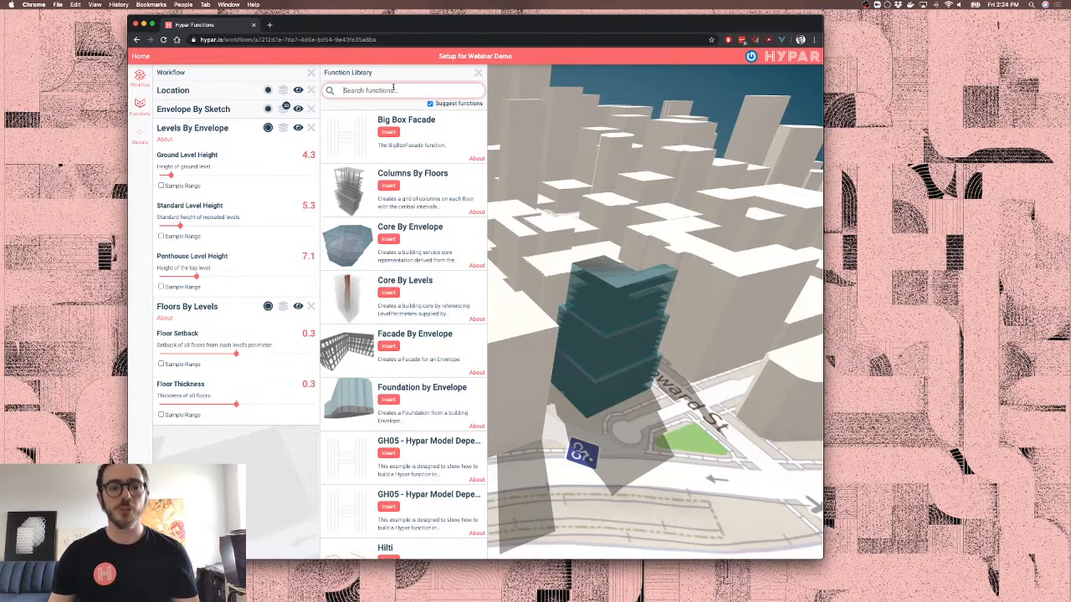
text(facad)
click(388, 185)
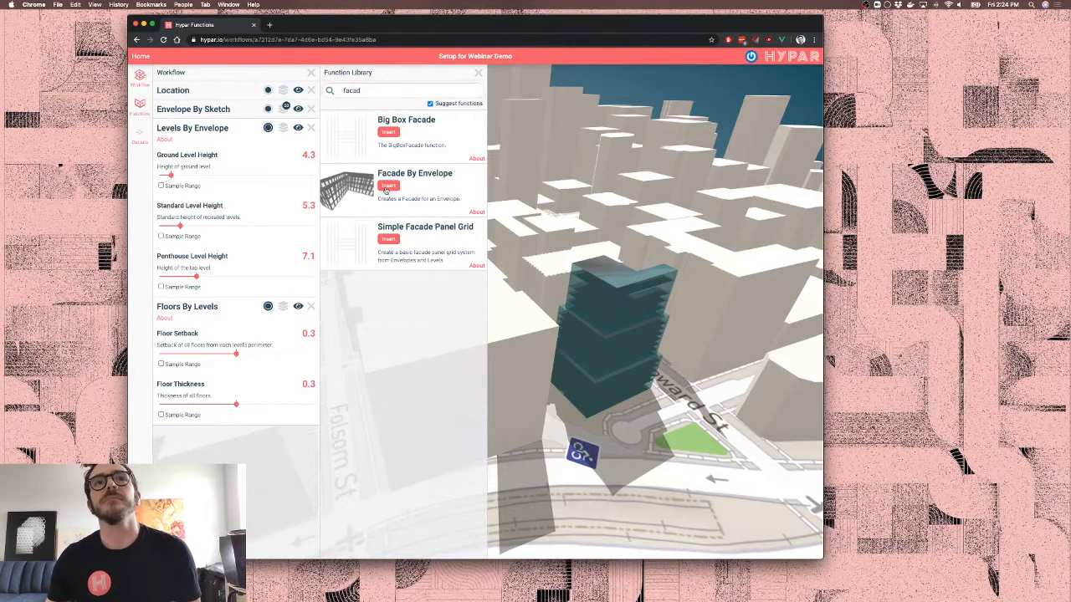
Insert Structure By Envelope via a 'stru' search and close the Function Library
click(385, 92)
text(struc)
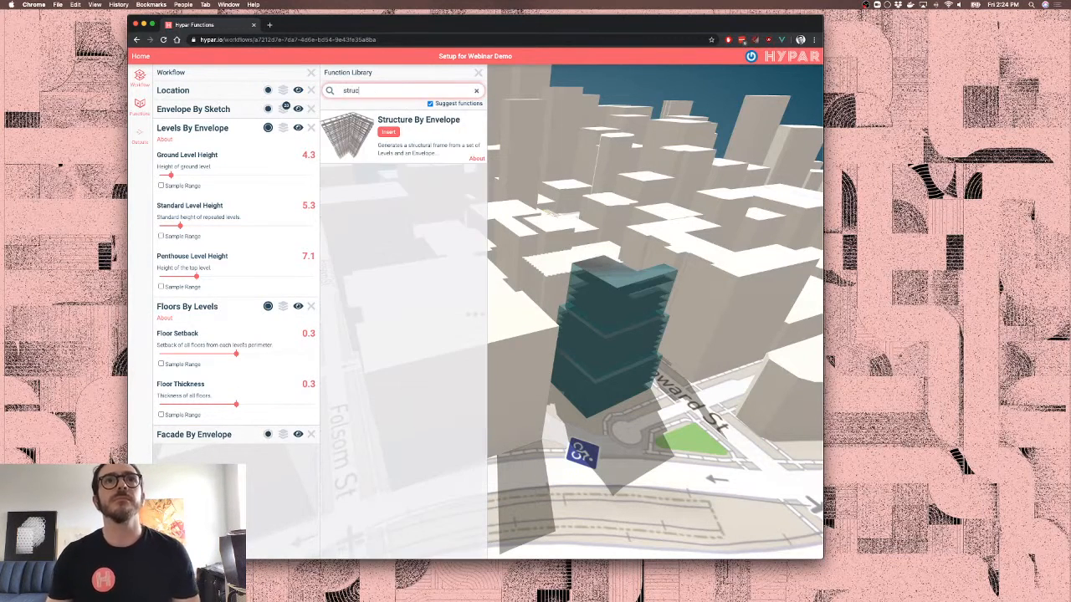
click(388, 132)
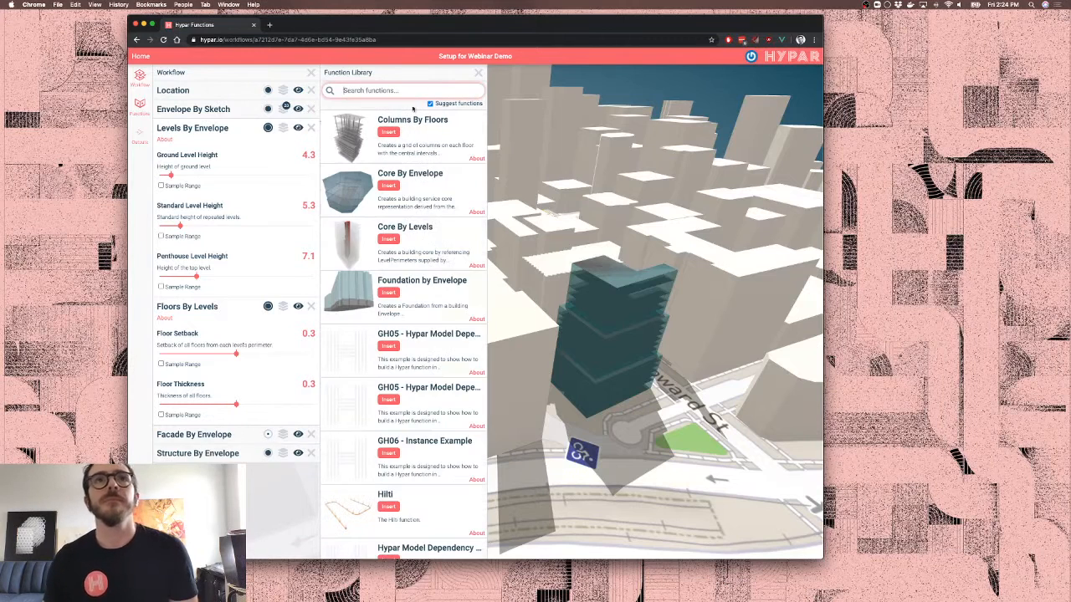
click(478, 75)
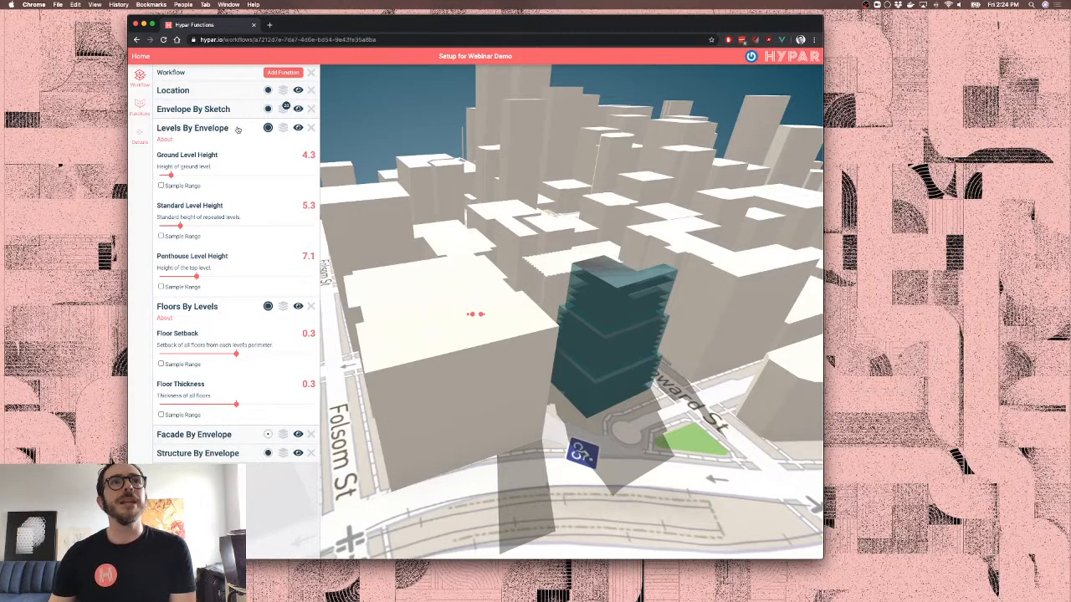
Collapse Levels By Envelope, orbit the finished faceted tower, and drag the TeamViewer Rhino window over the browser
click(238, 129)
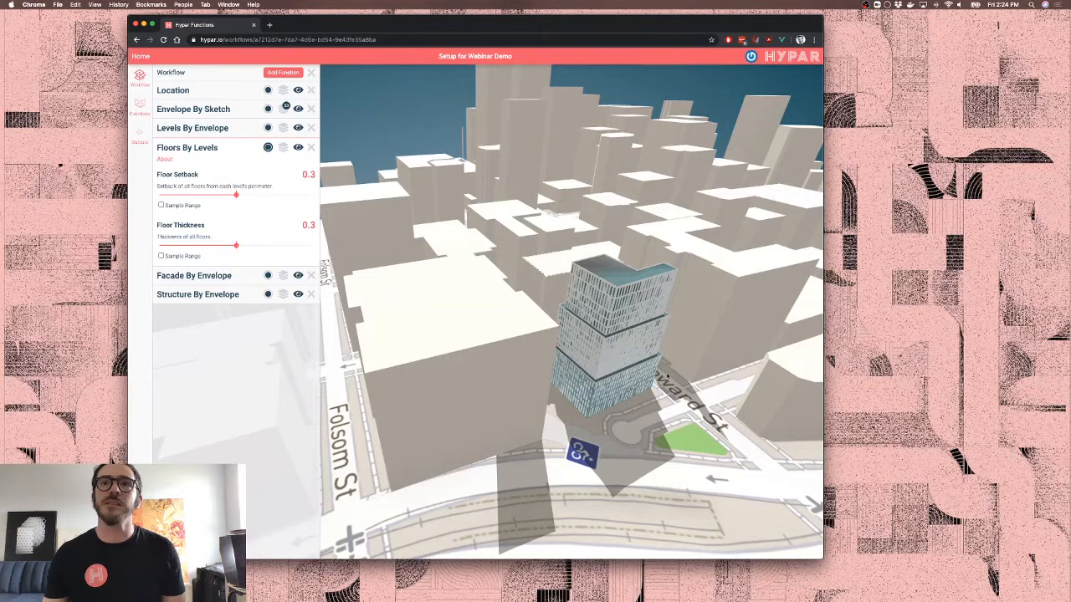
drag(666, 377, 684, 375)
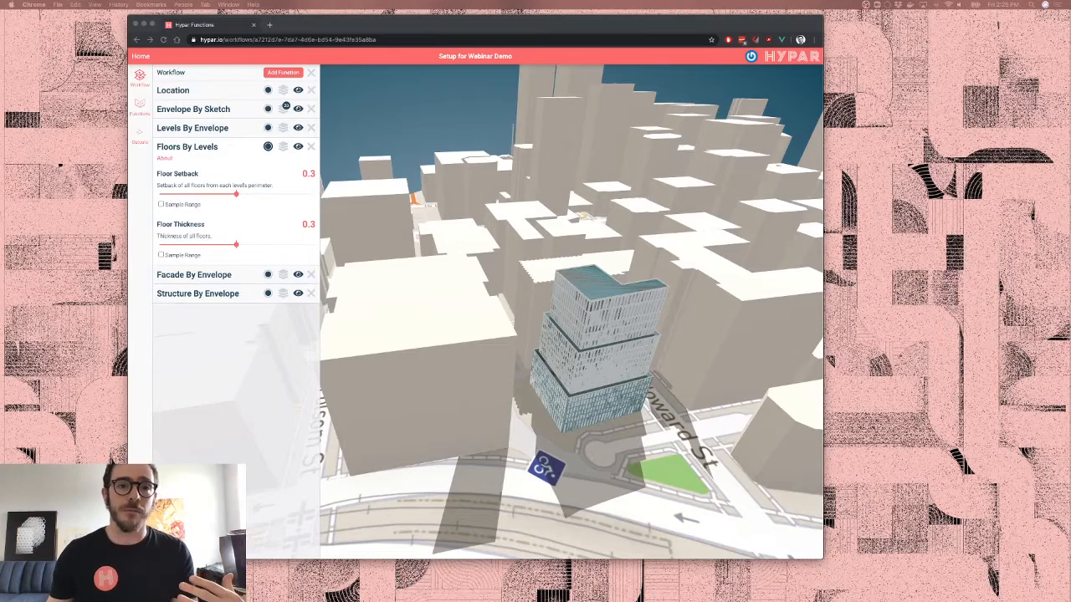
drag(1070, 205, 294, 77)
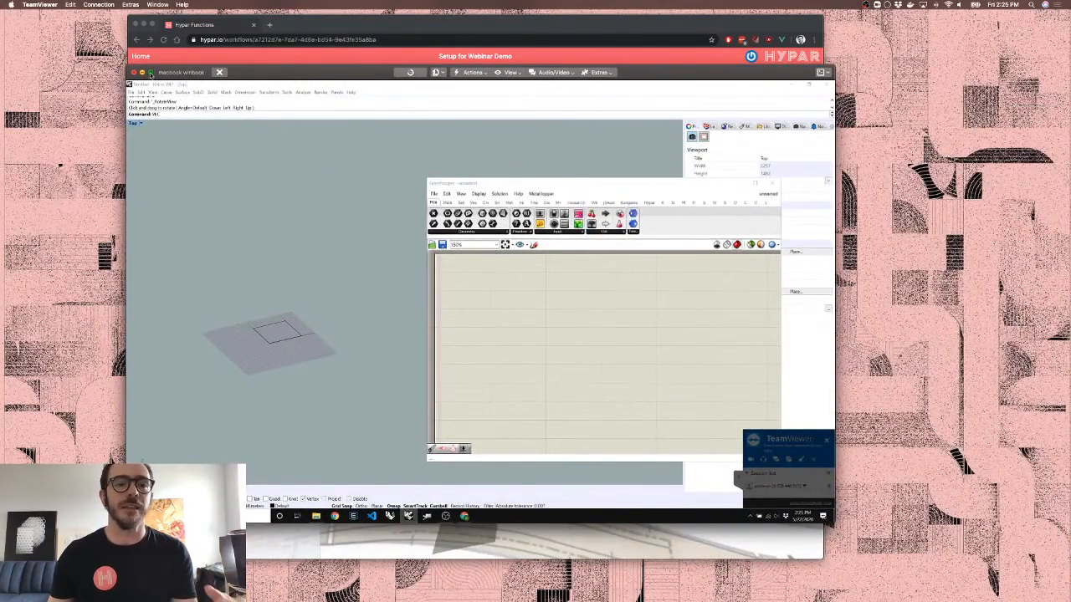
Maximise the TeamViewer window so Rhino and the blank Grasshopper canvas fill the screen
click(150, 72)
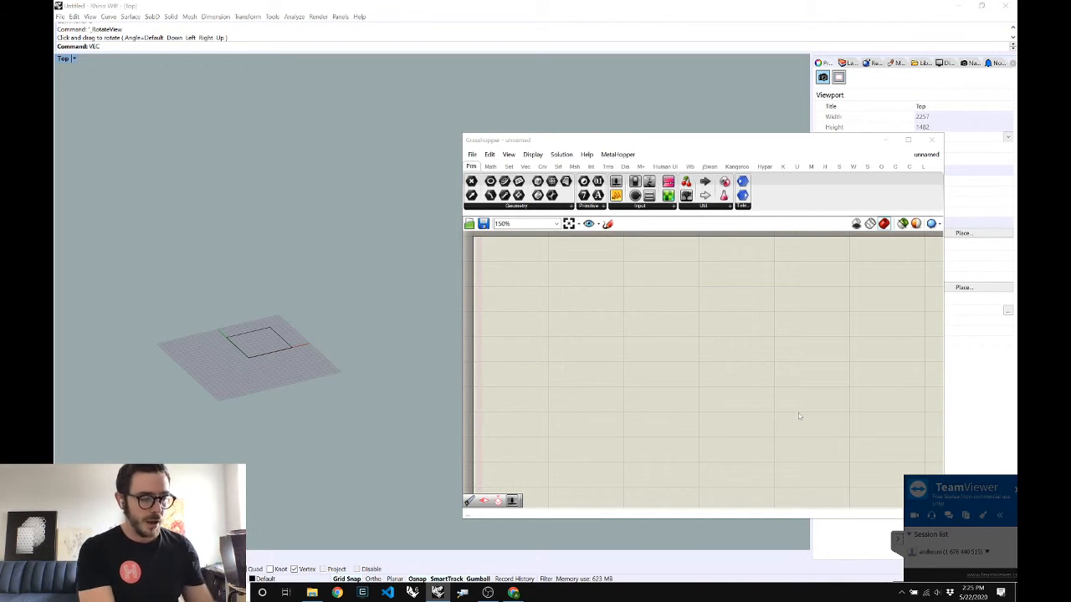
Place a Domain Box component from a 'box' search, ready for its X, Y, Z sliders
double_click(798, 414)
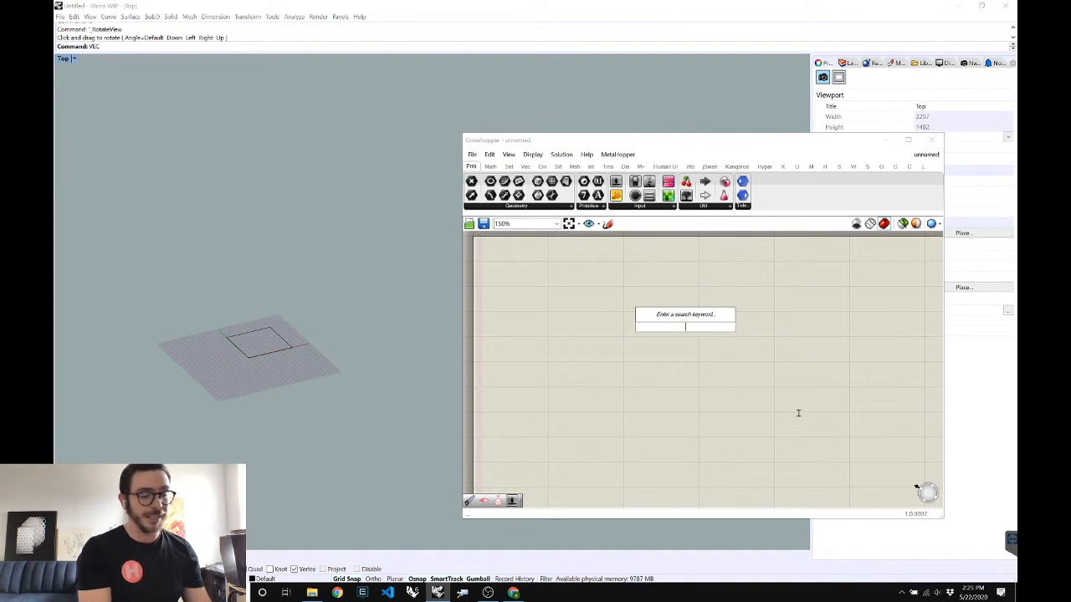
text(box)
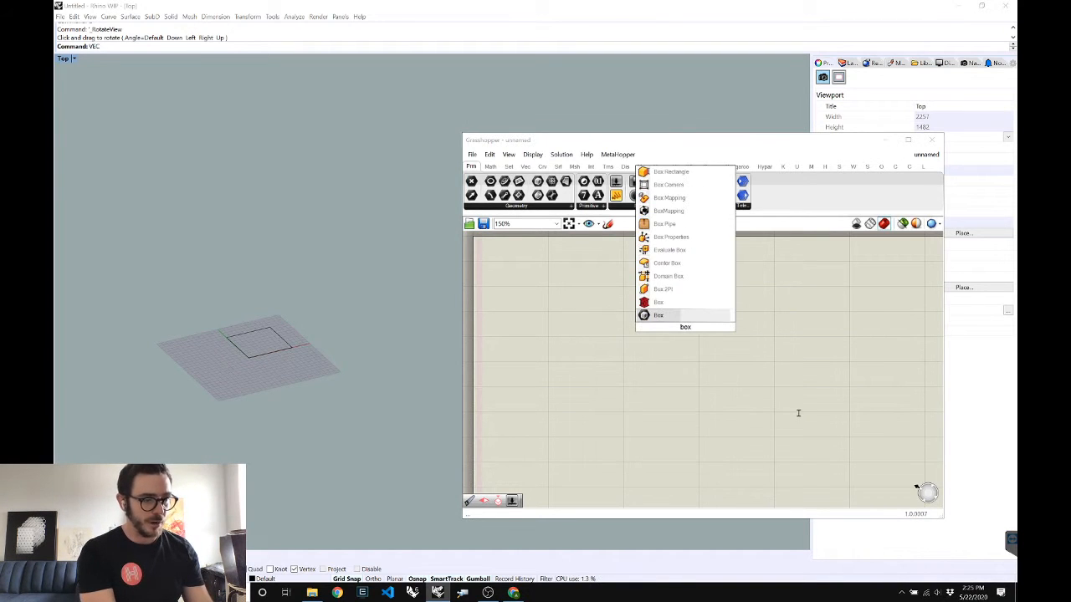
key(Up)
key(Up)
key(Up)
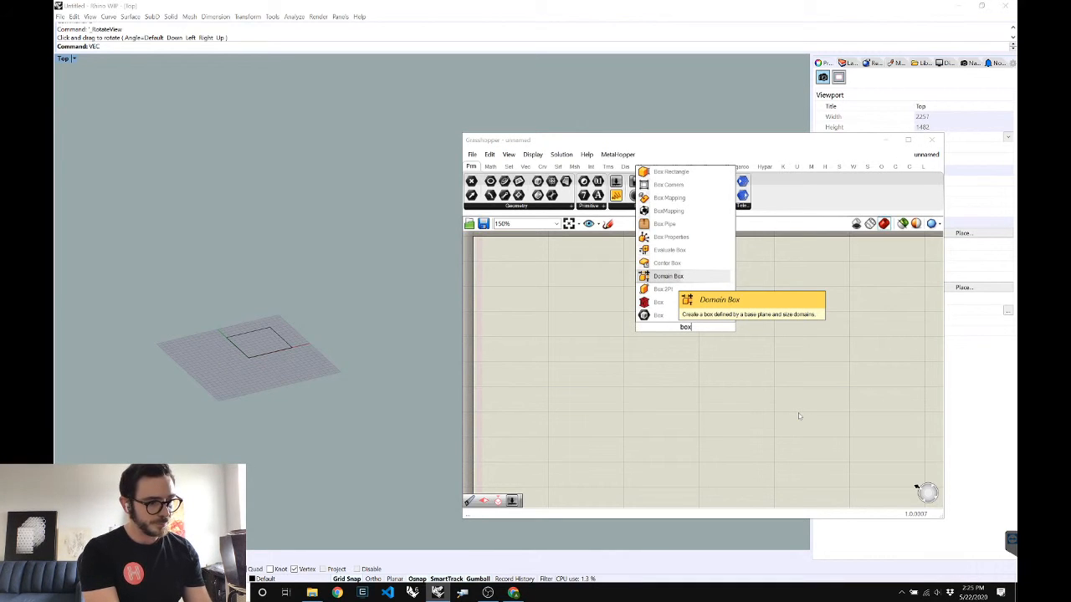
key(Return)
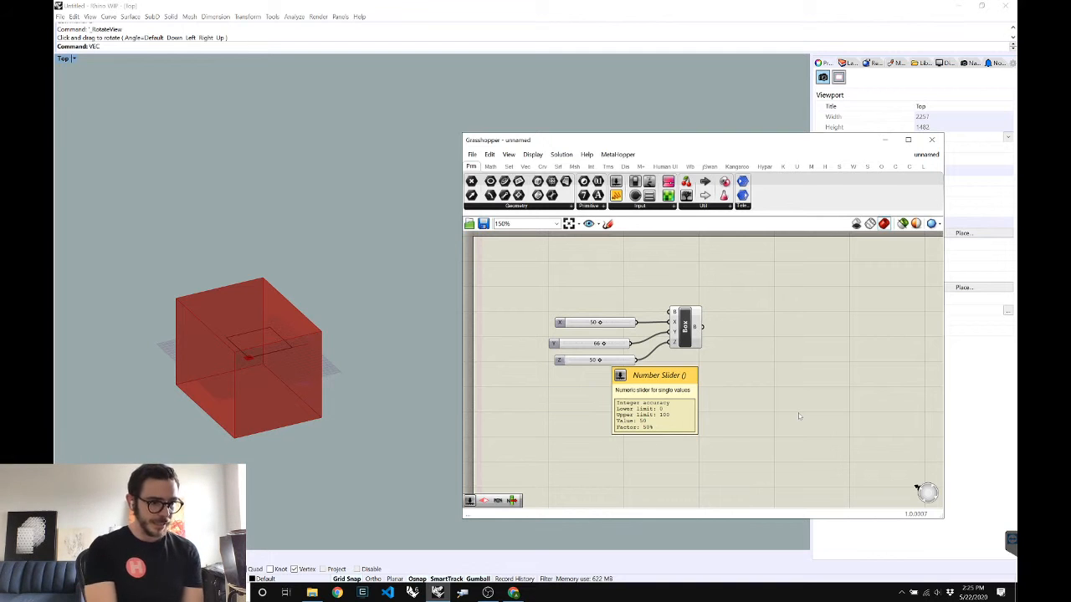
double_click(798, 416)
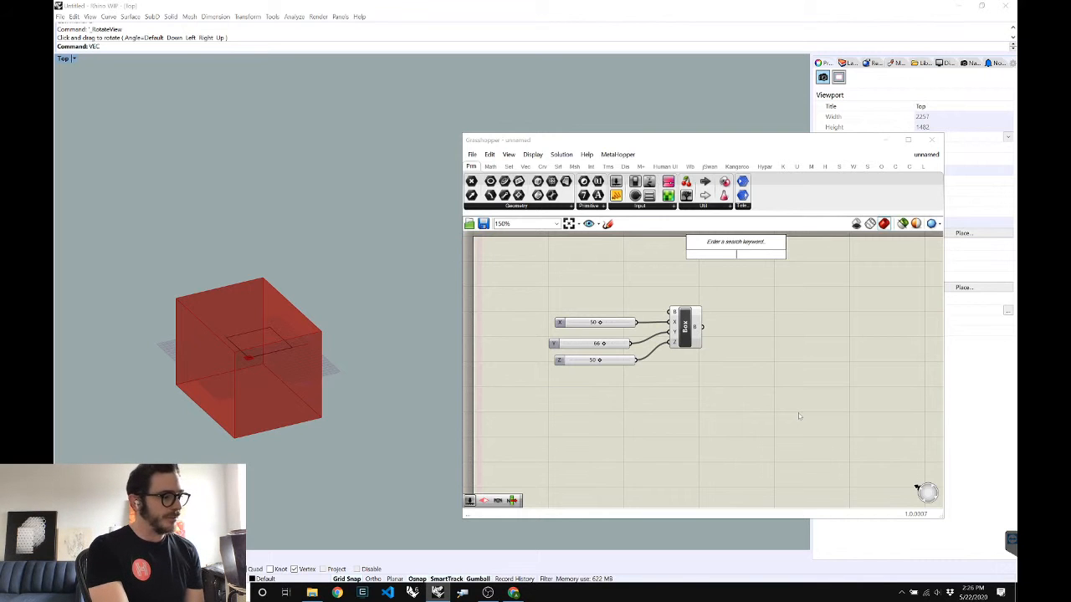
key(XF86AudioLowerVolume)
text(pack)
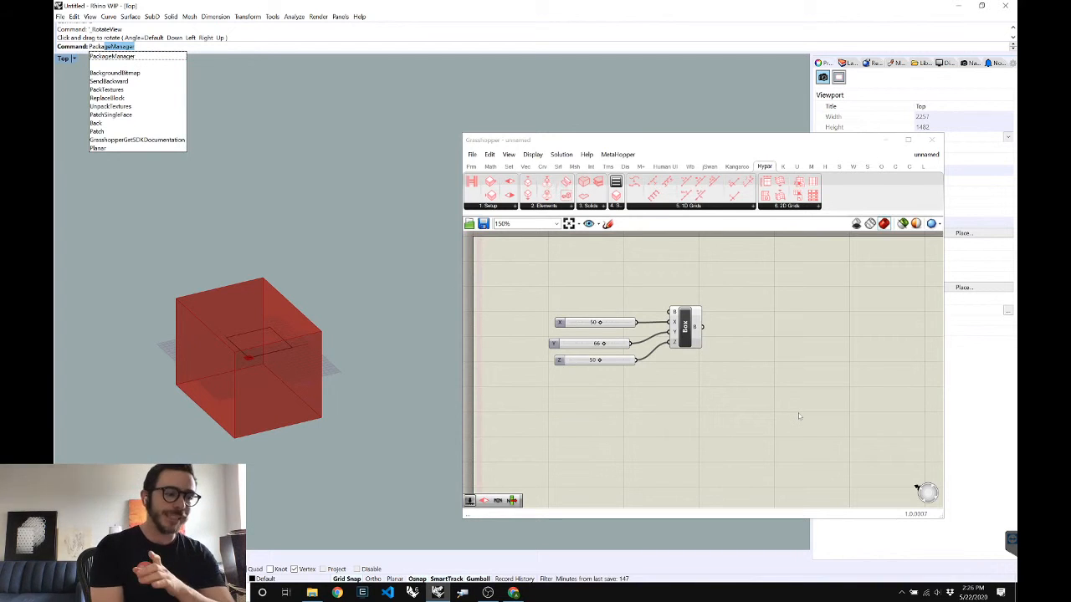
key(Return)
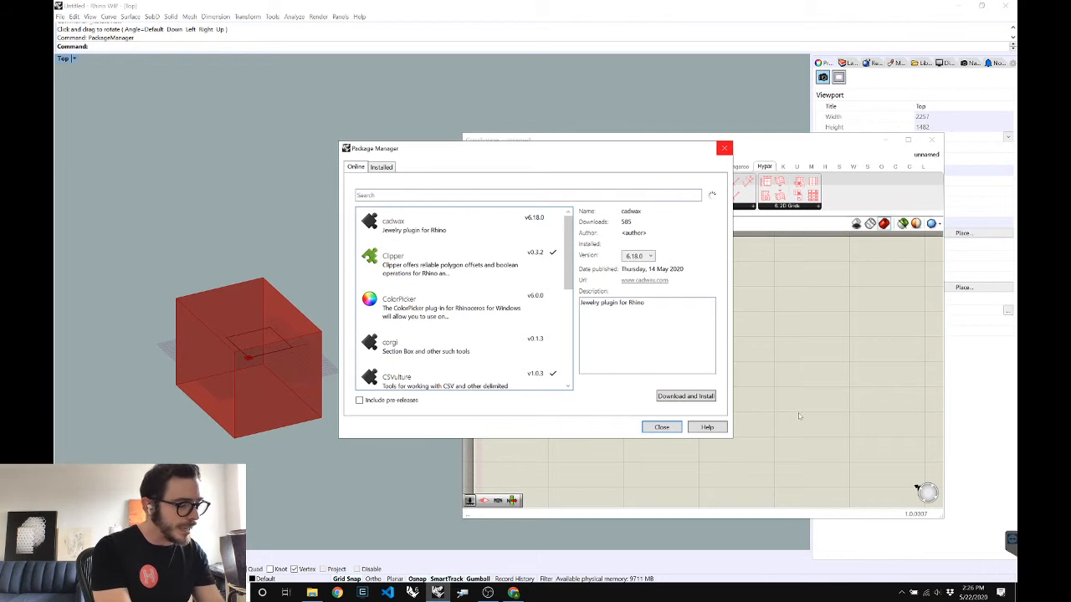
key(Escape)
text(Testpackagemanager)
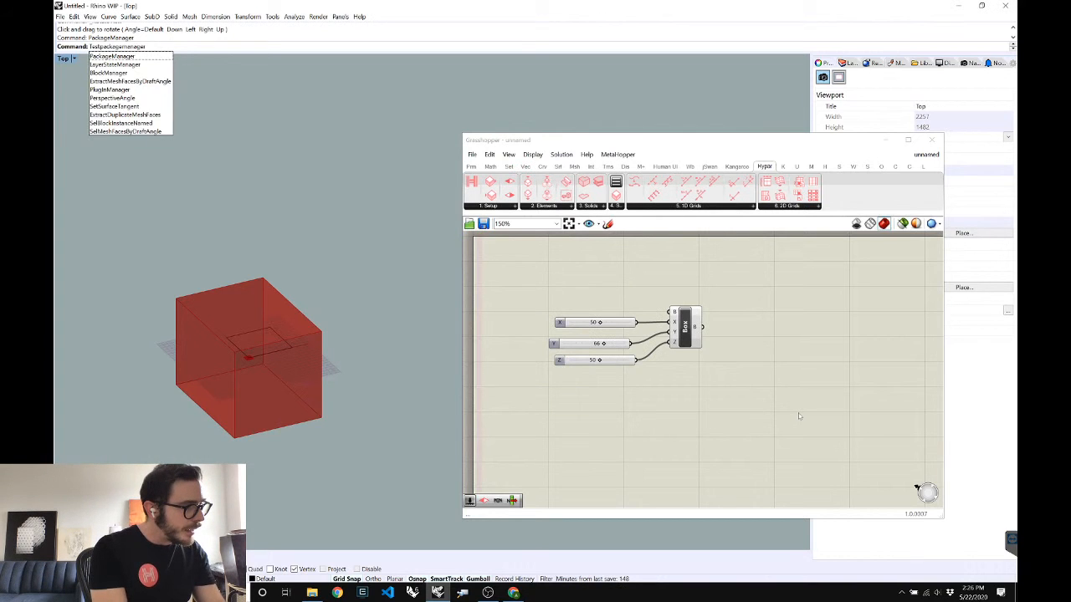
key(Return)
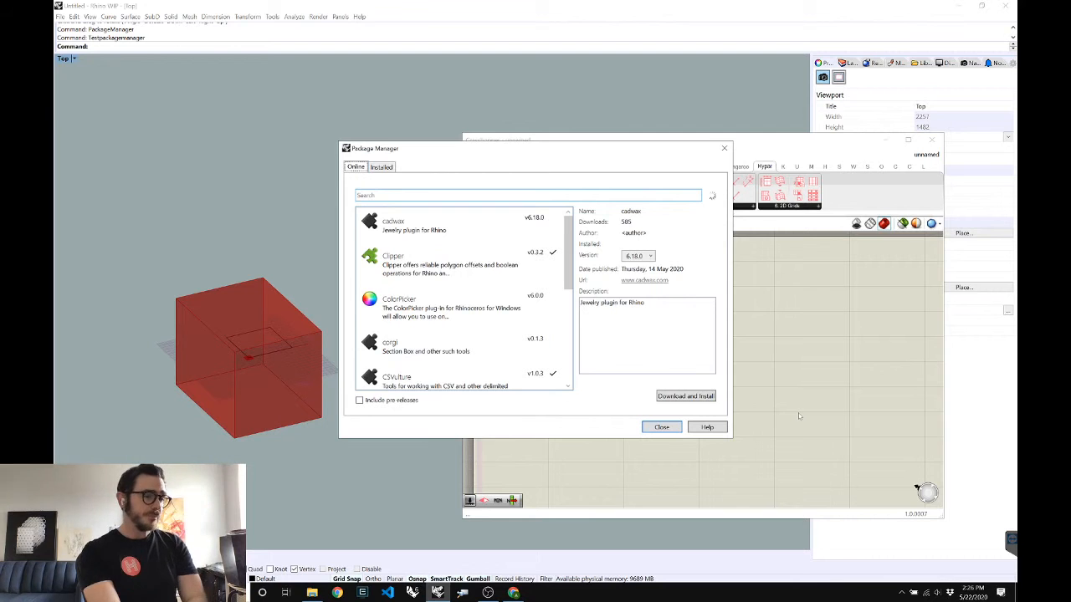
key(Escape)
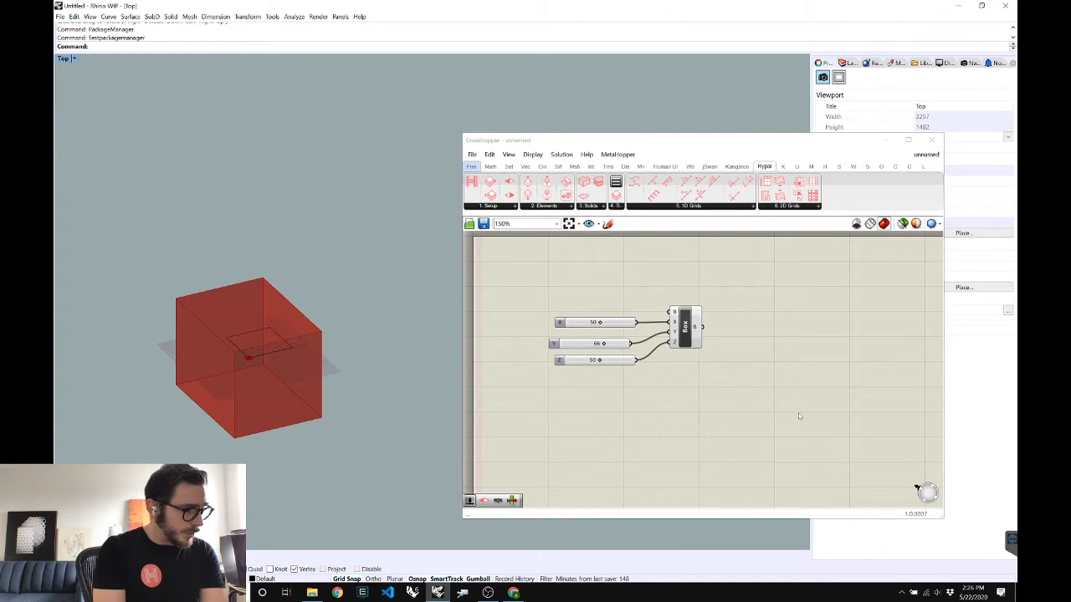
Add a text panel for the function name 'Webinar Box'
click(798, 414)
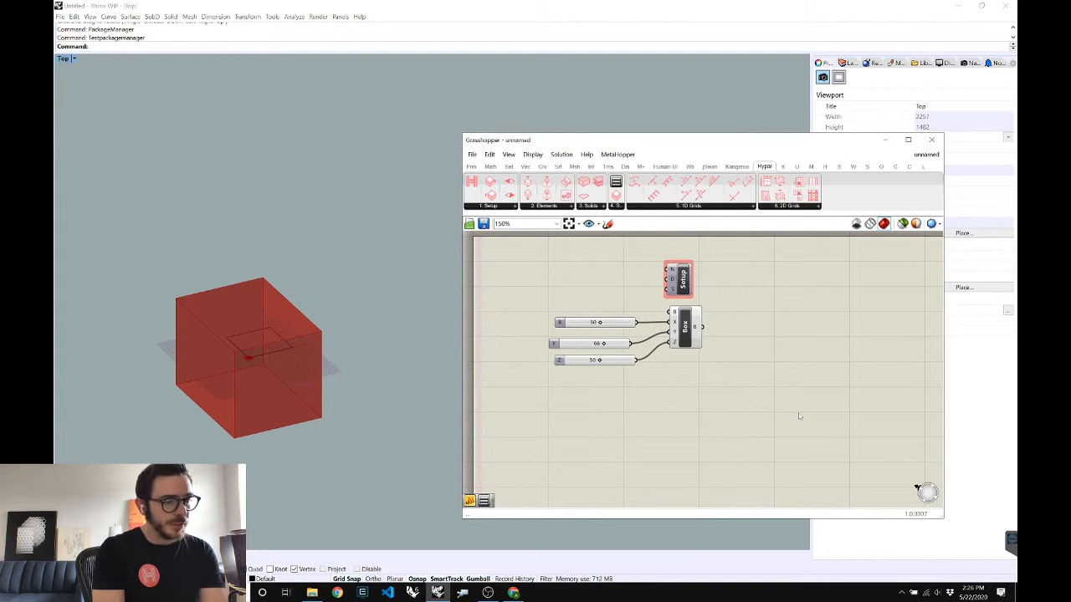
double_click(799, 414)
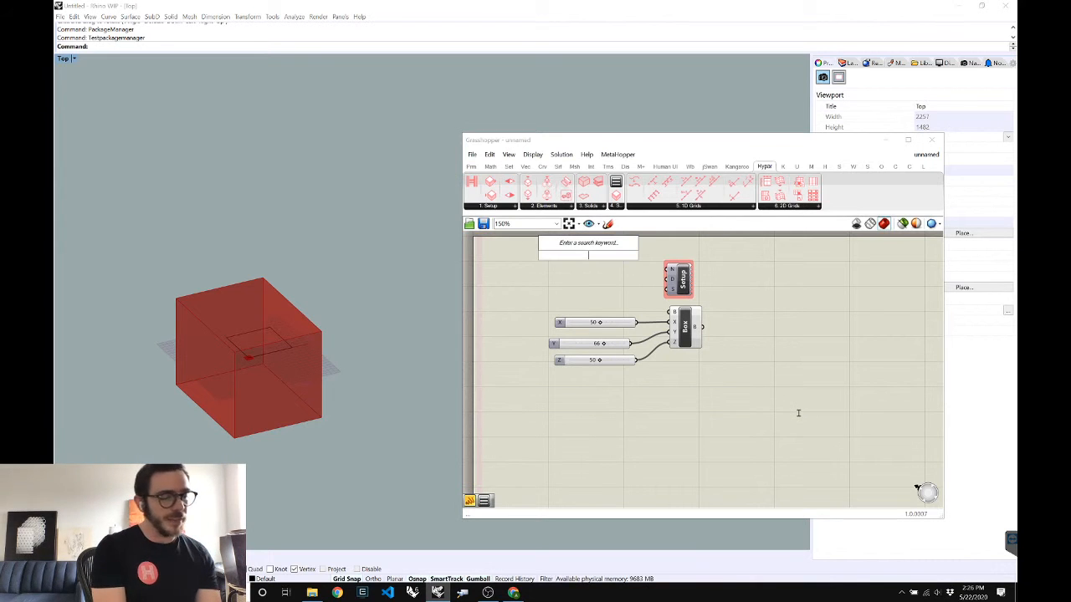
text(")
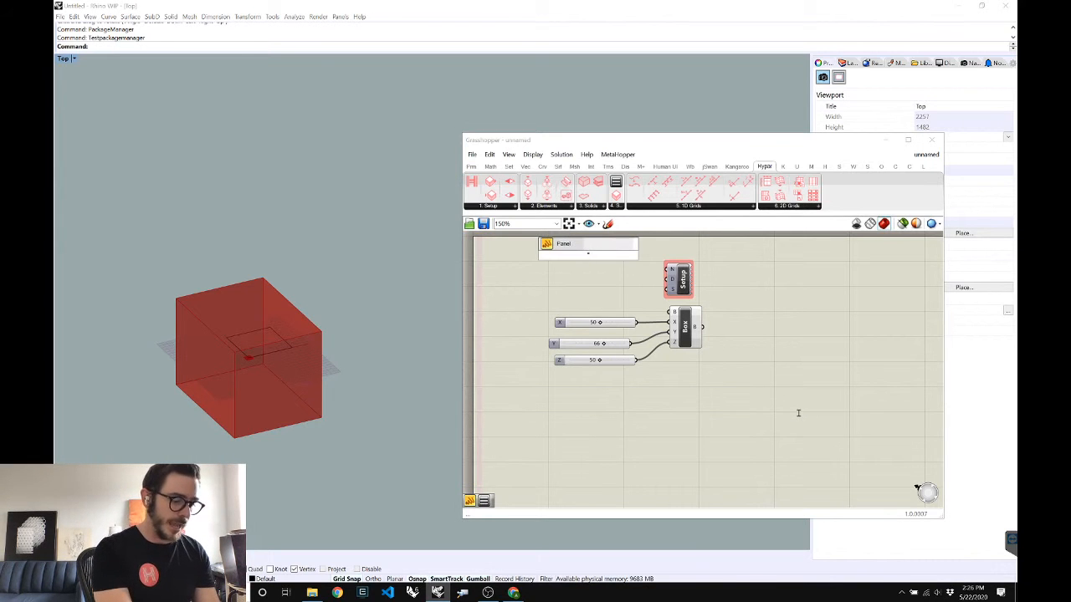
text(Eb)
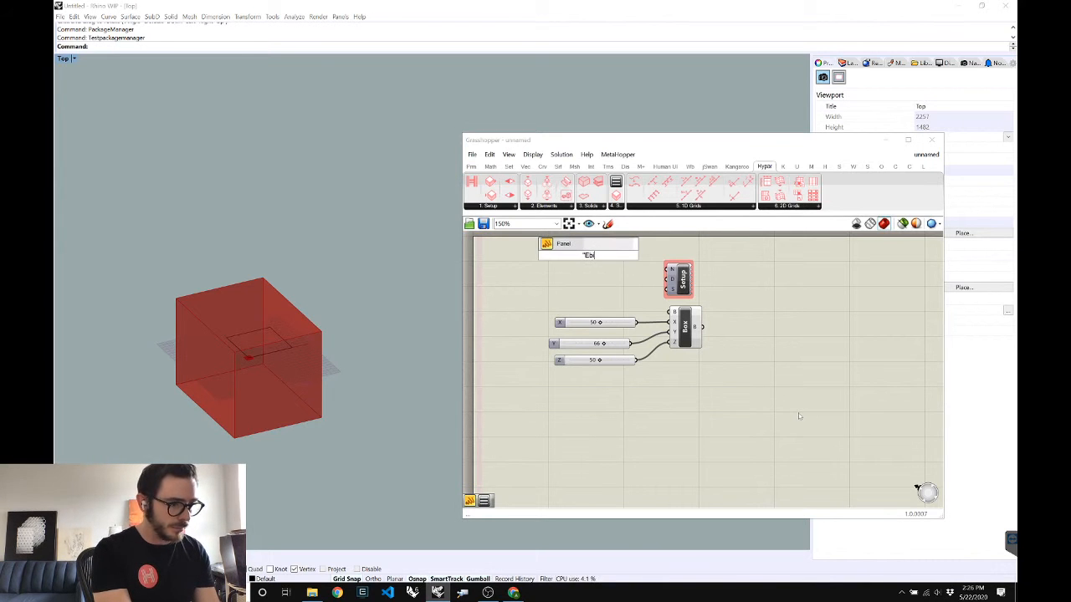
key(BackSpace)
key(BackSpace)
text(Webinar Box)
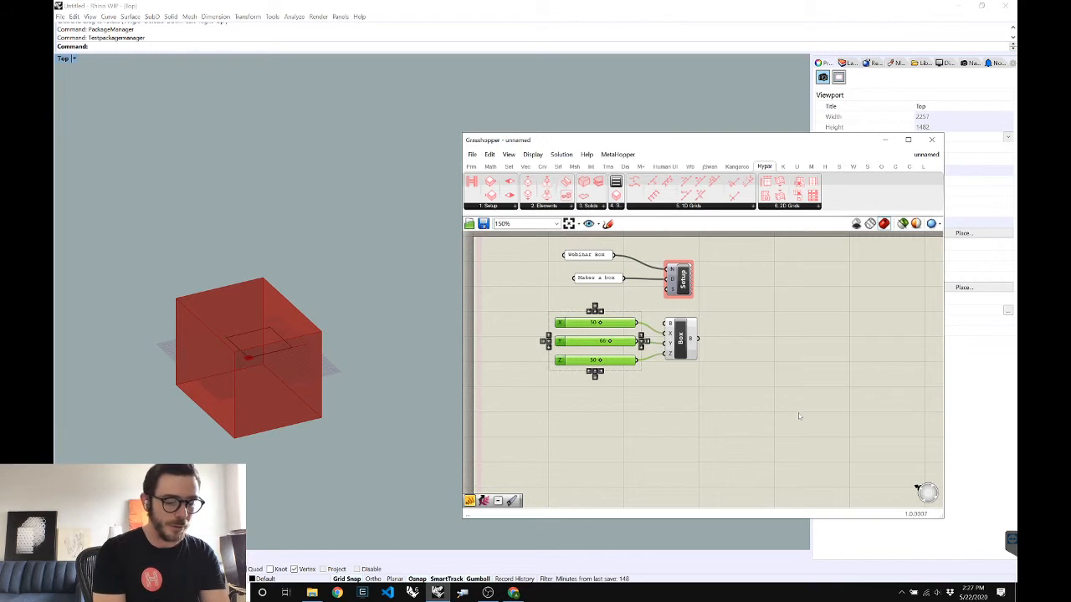
Place Hypar Function Input components and connect them to the X, Y and Z sliders
click(799, 416)
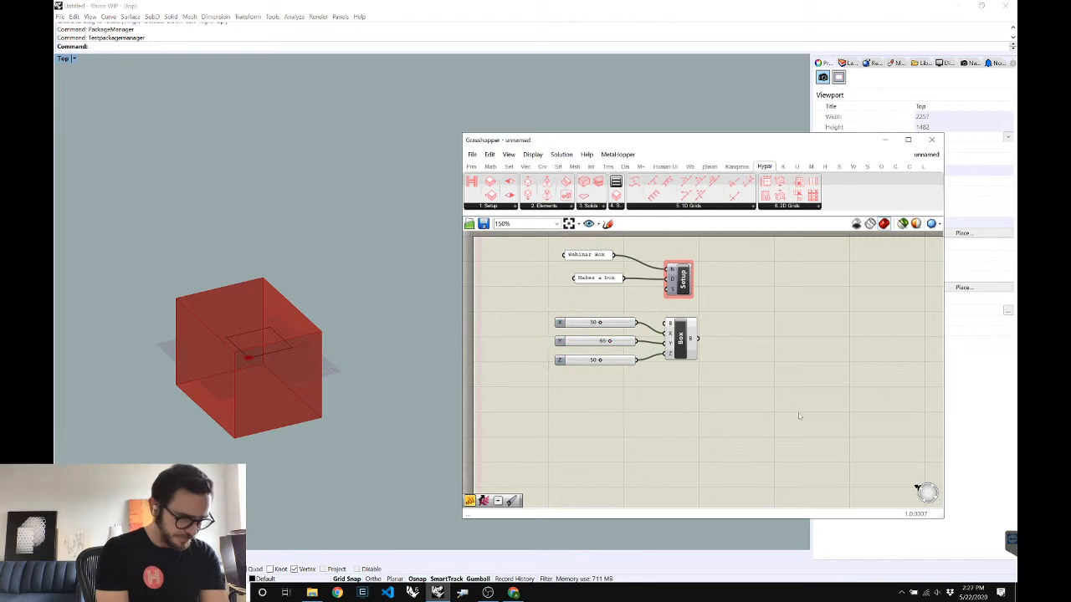
click(488, 206)
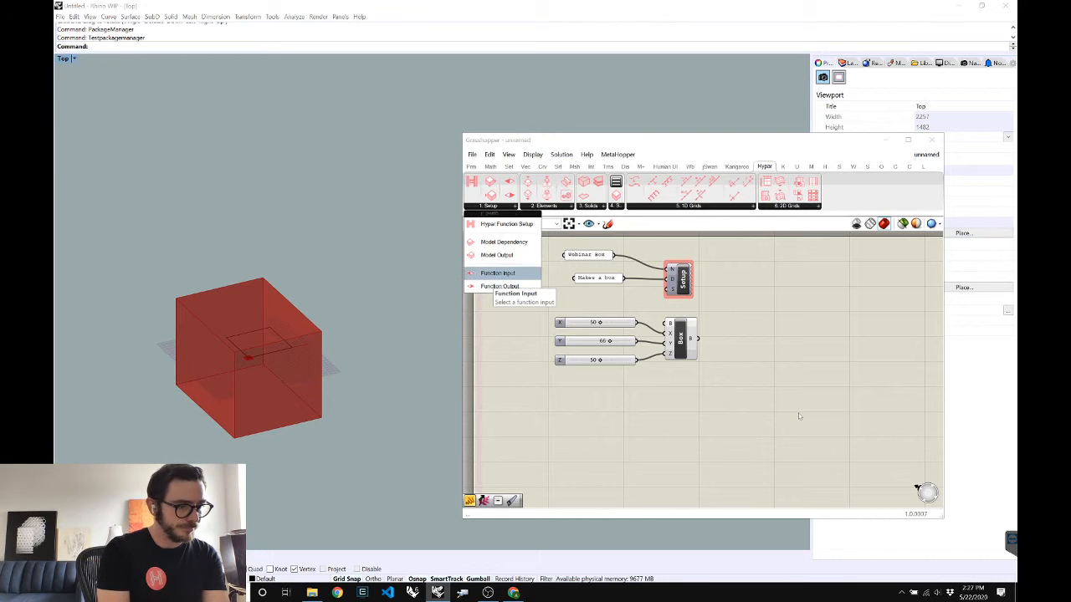
drag(497, 273, 674, 400)
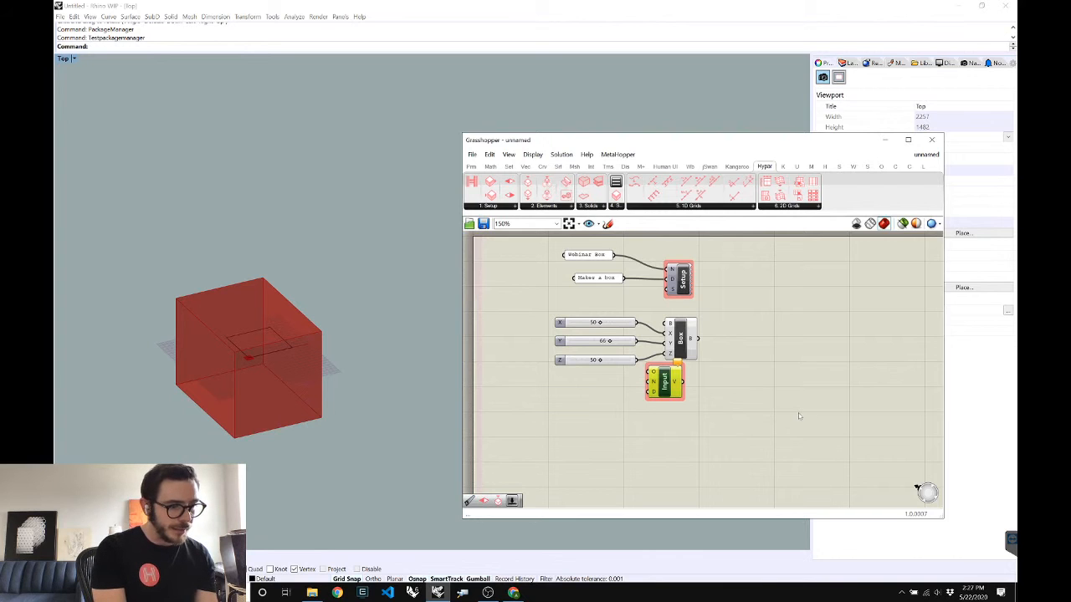
key(ctrl+y)
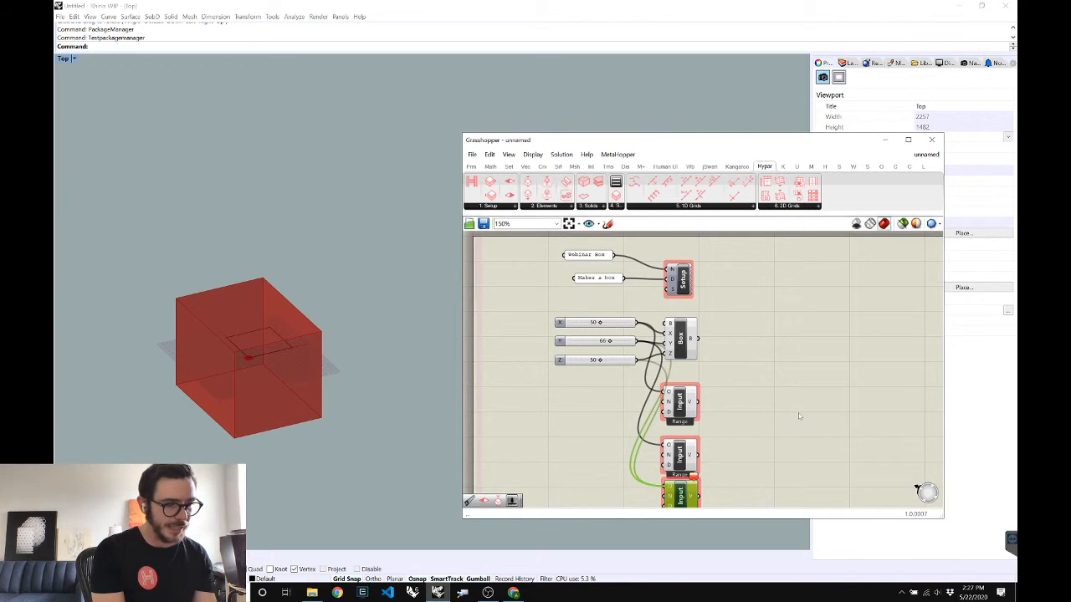
scroll(799, 416, down, 5)
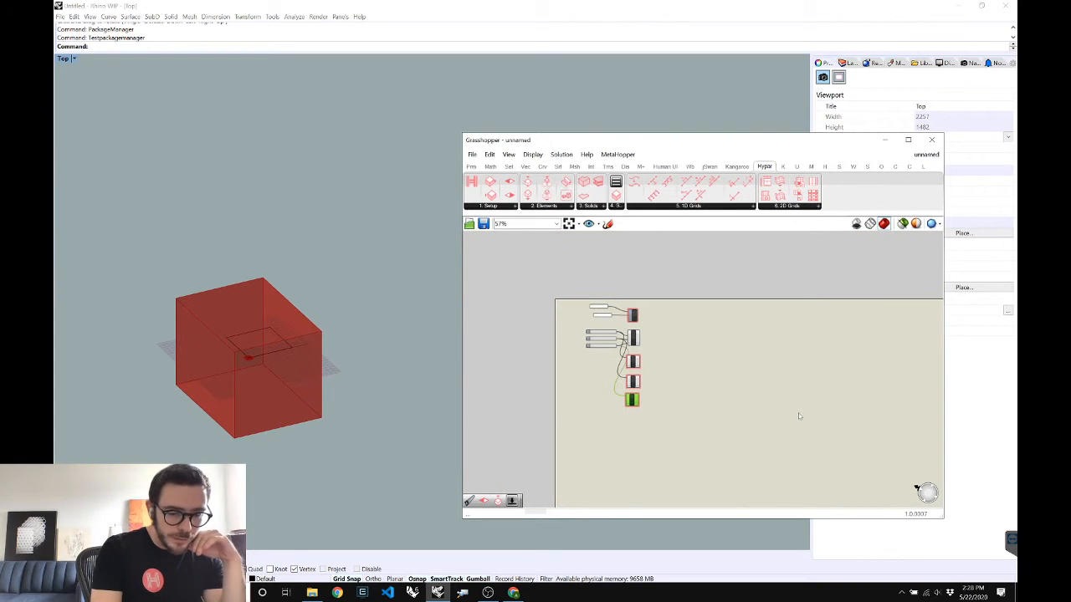
scroll(798, 415, up, 5)
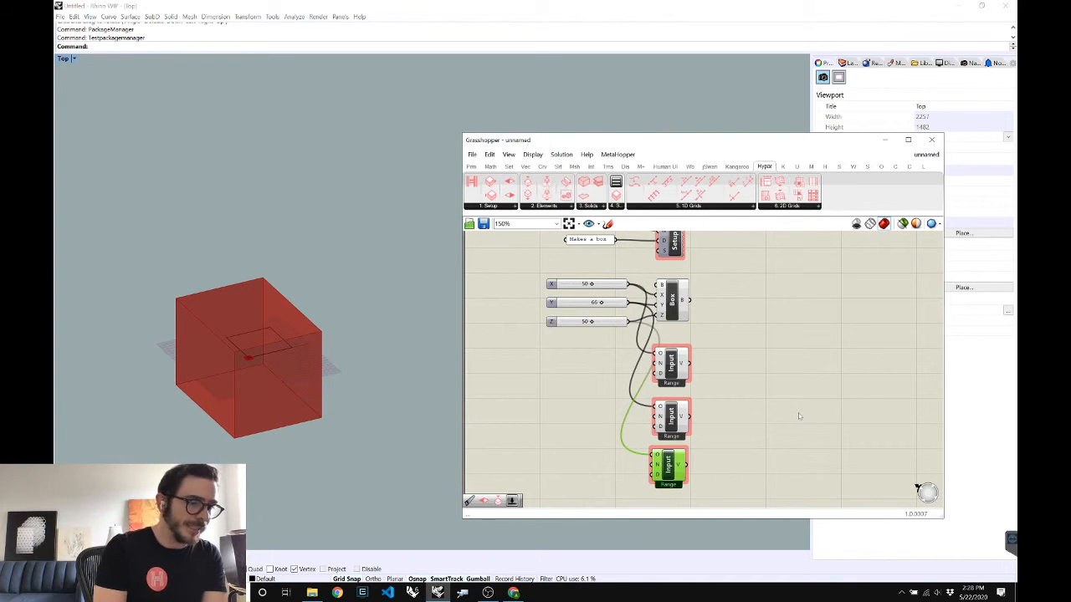
key(ctrl+z)
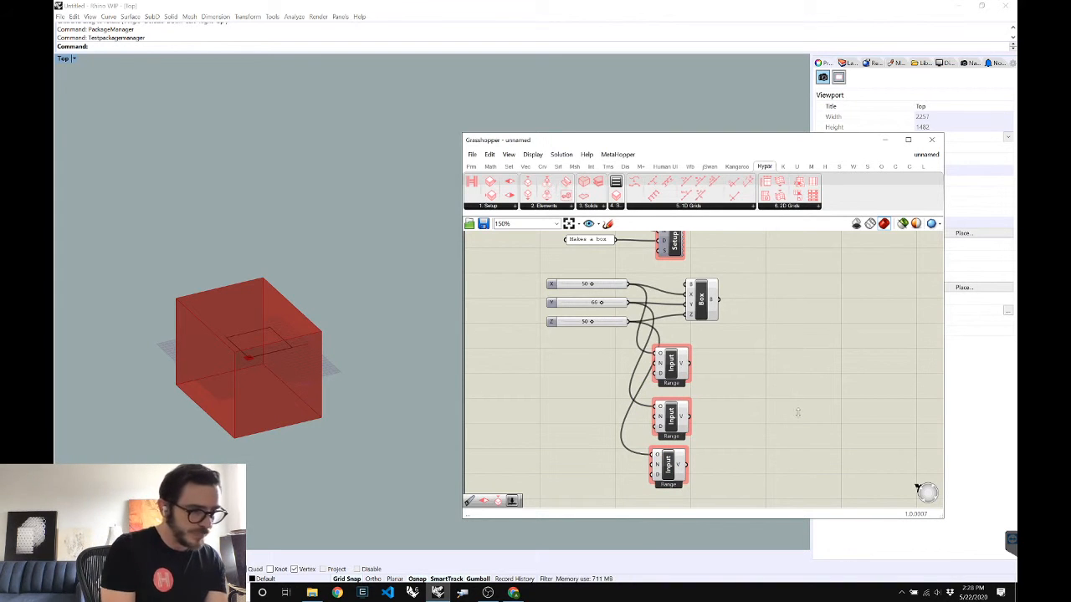
click(489, 206)
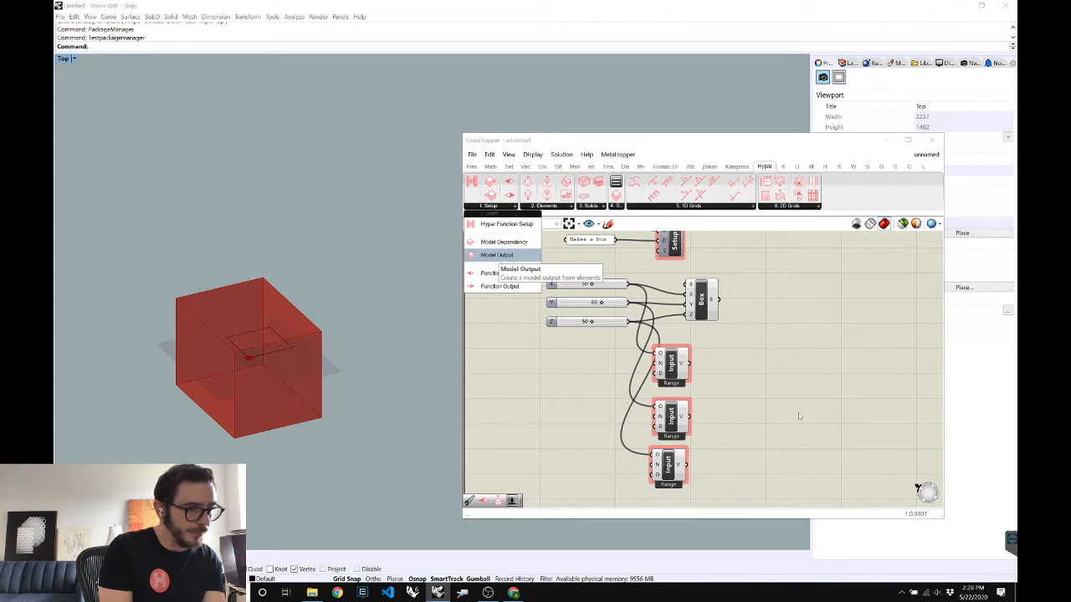
Place a Hypar Model Output with a name panel reading 'Box'
click(498, 255)
click(807, 287)
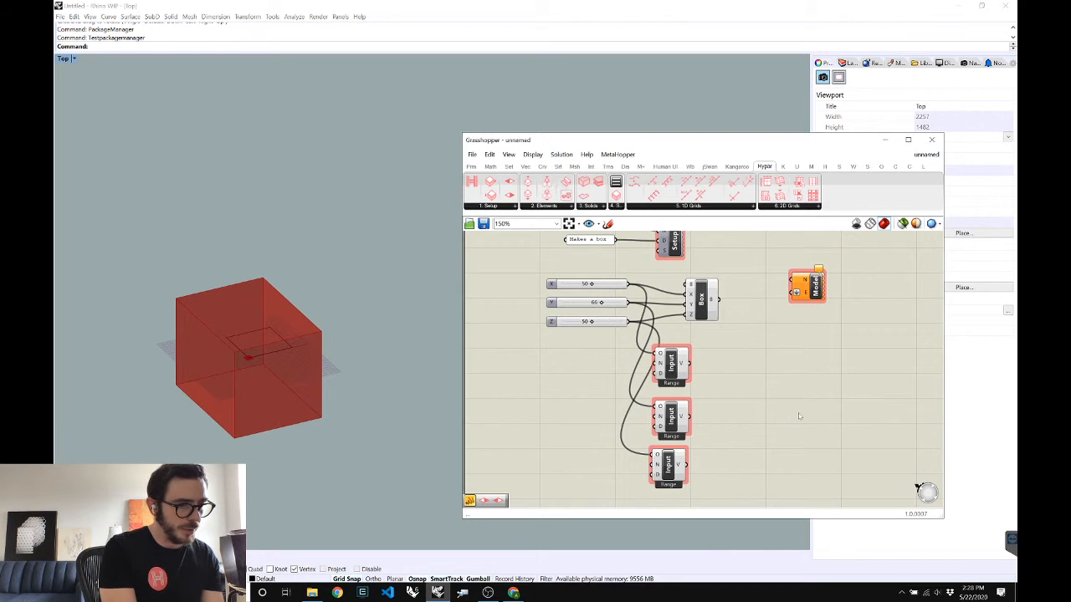
double_click(799, 416)
key(ctrl+a)
text("VB)
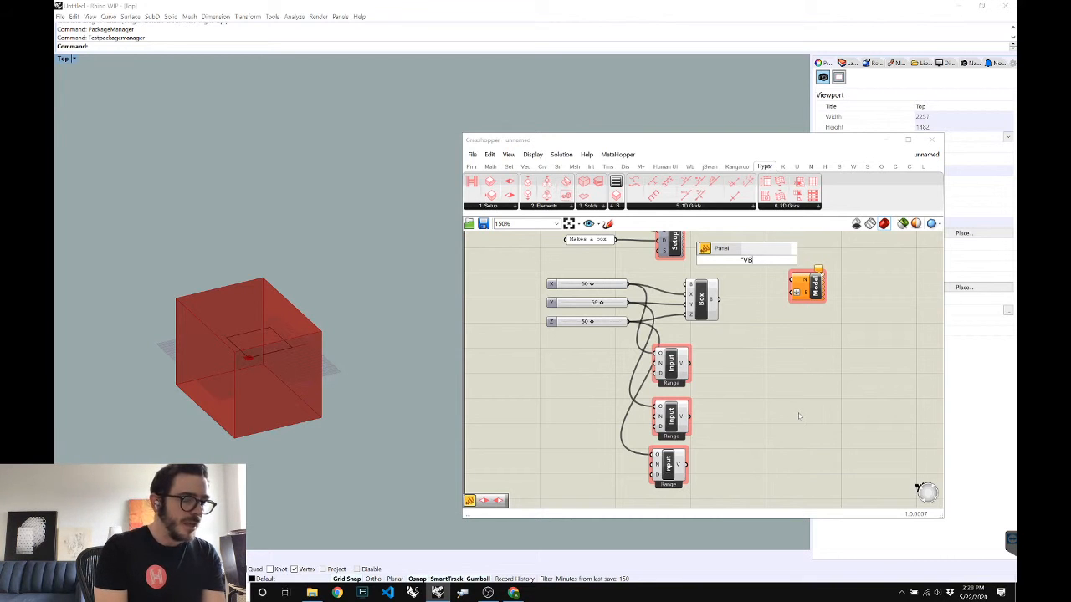
key(Return)
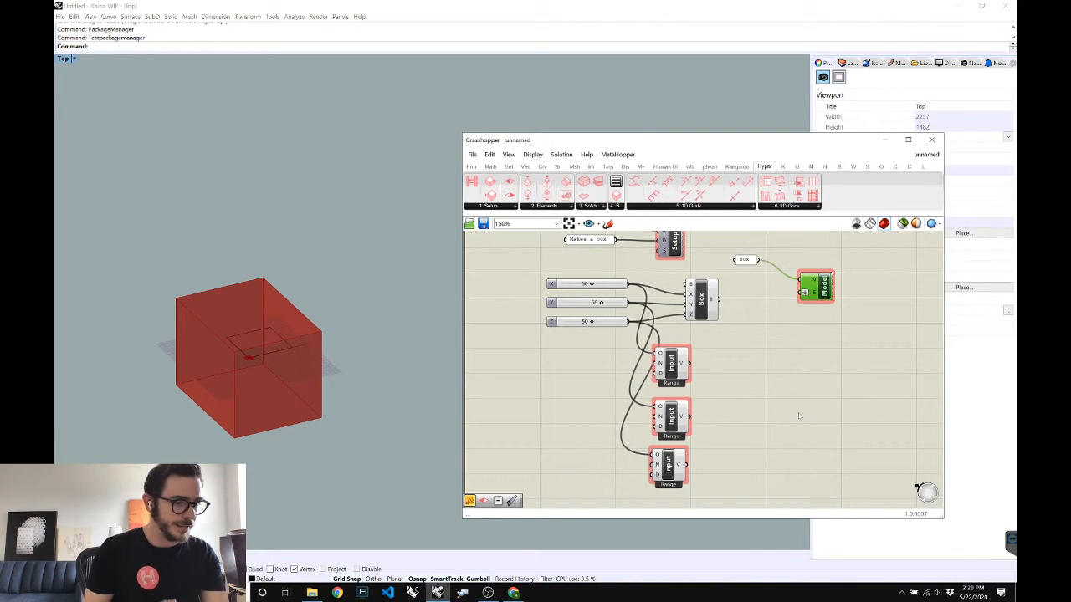
Feed the Box geometry through a Mesh parameter into the model output
double_click(798, 414)
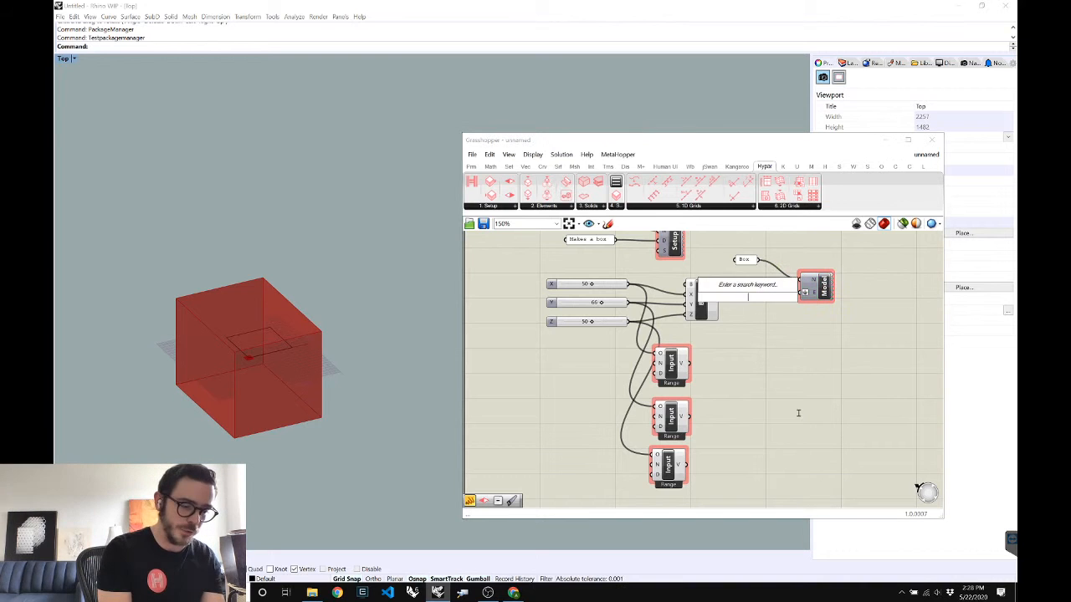
text(mesh)
key(Return)
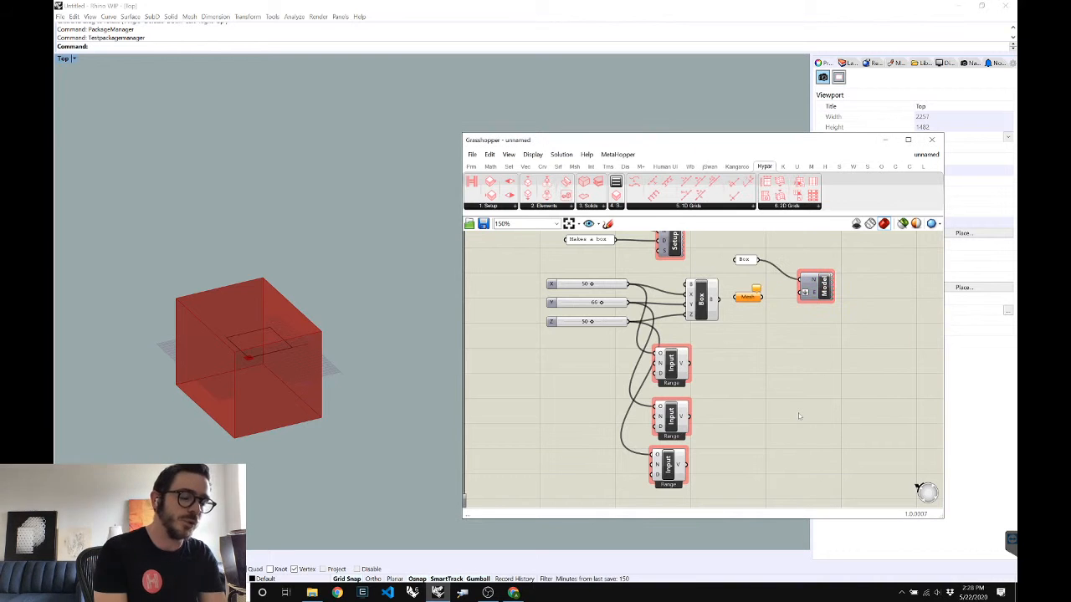
mouse_move(718, 299)
mouse_down()
mouse_move(801, 293)
mouse_move(703, 310)
mouse_up()
Turn off the box's Rhino preview and save the definition
middle_click(791, 355)
click(807, 371)
click(799, 416)
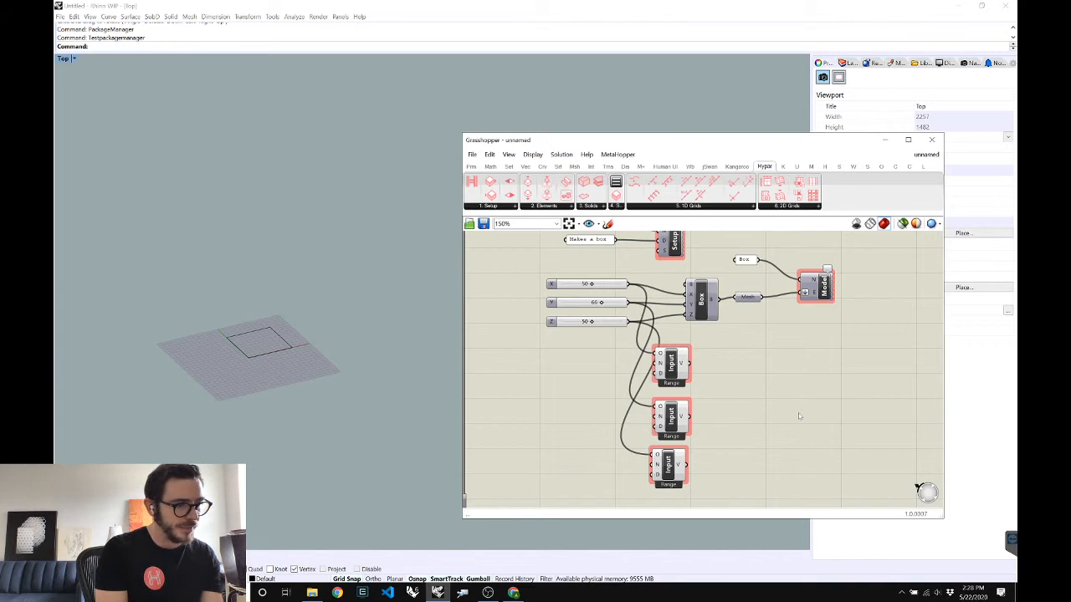
key(ctrl+s)
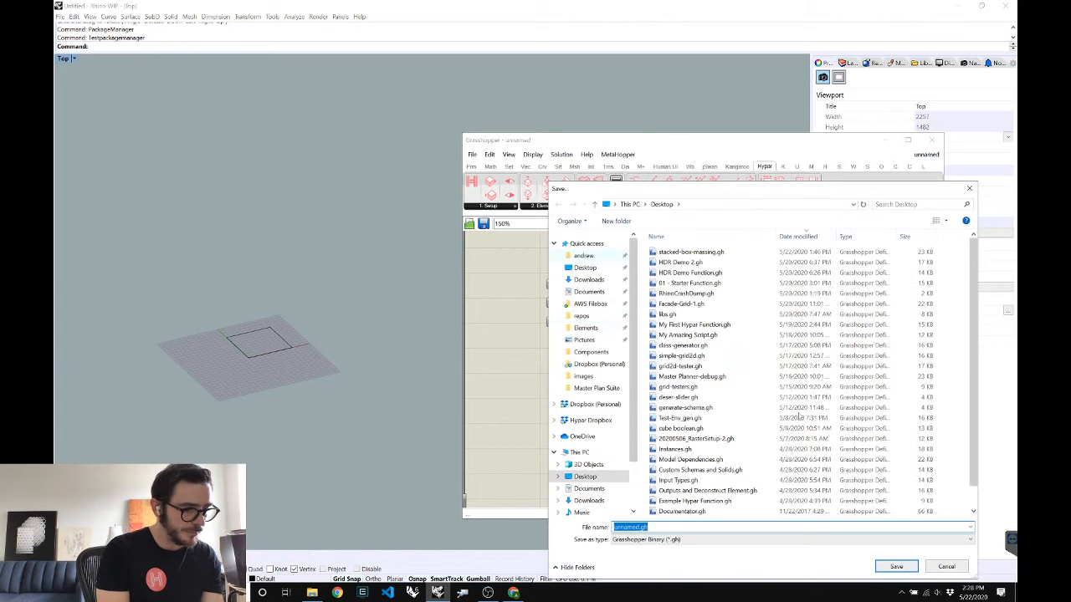
Enter a new file name starting 'Web', then move to the Hypar page in the browser
text(Web)
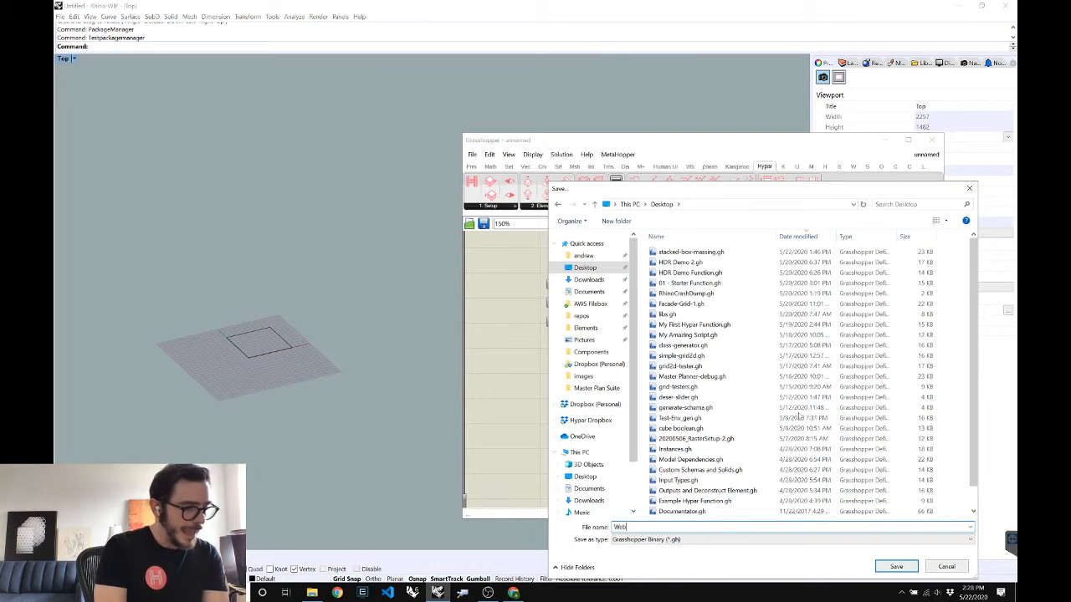
key(alt+Tab)
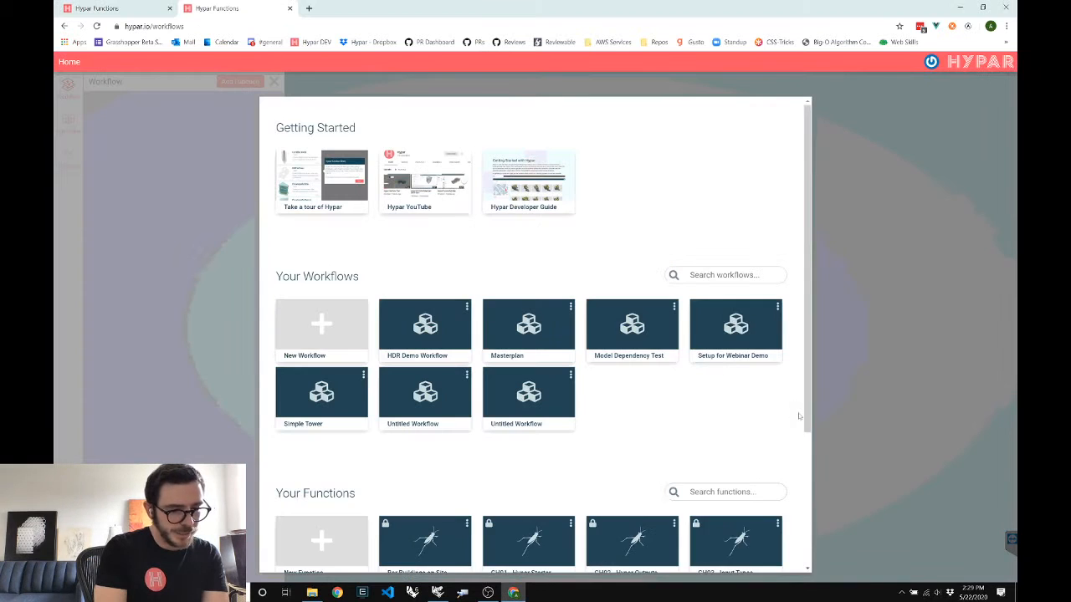
Review the Webinar Box function's X, Y, Z inputs and Box output, then close its details
scroll(799, 416, down, 3)
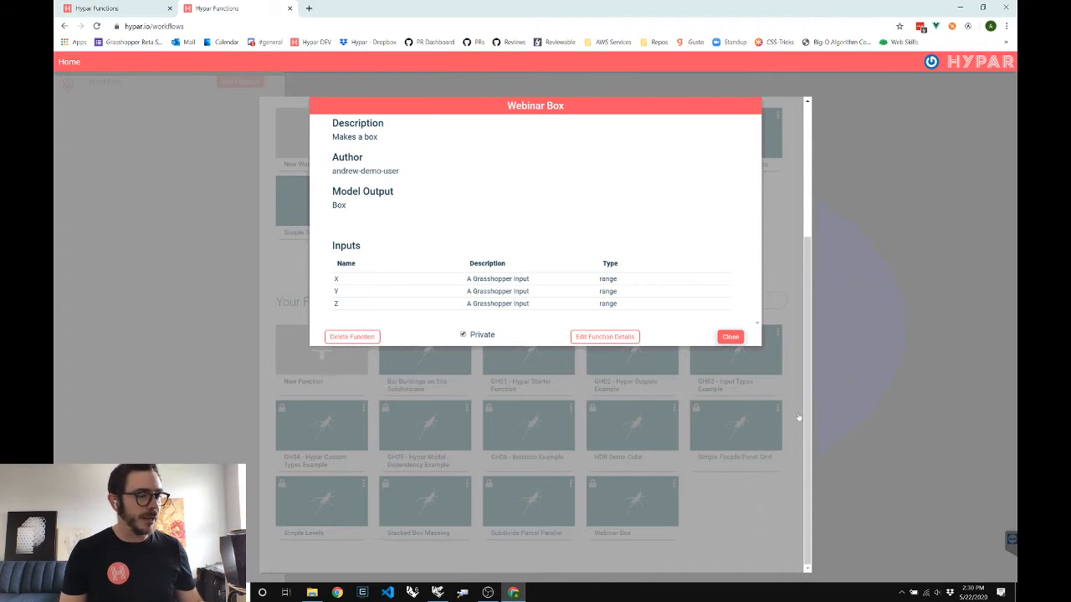
click(799, 416)
scroll(798, 416, up, 3)
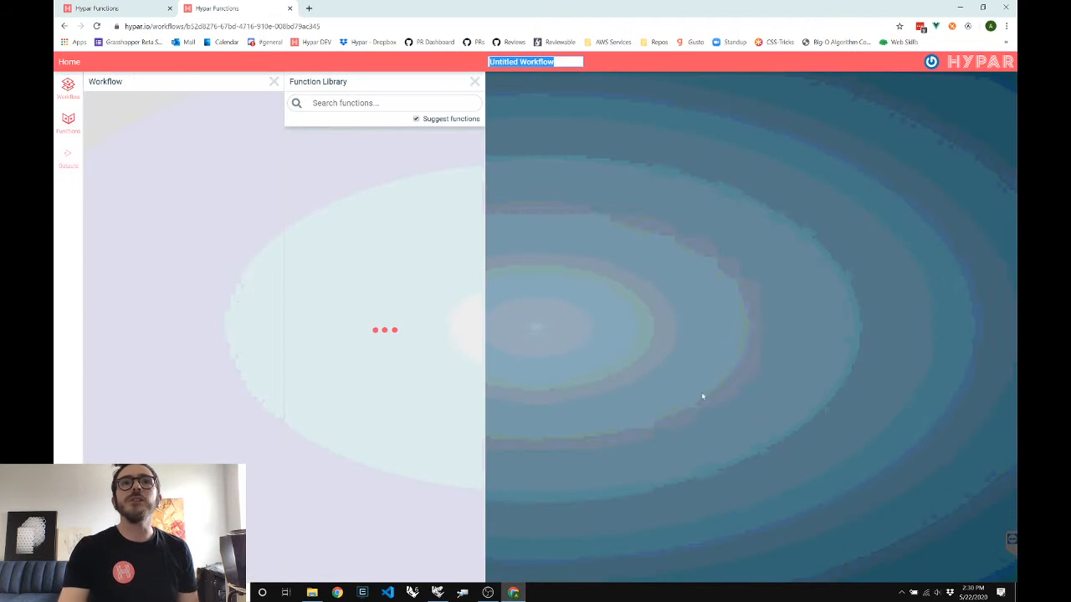
Adjust a view setting in the remote session's options
mouse_move(460, 3)
click(651, 16)
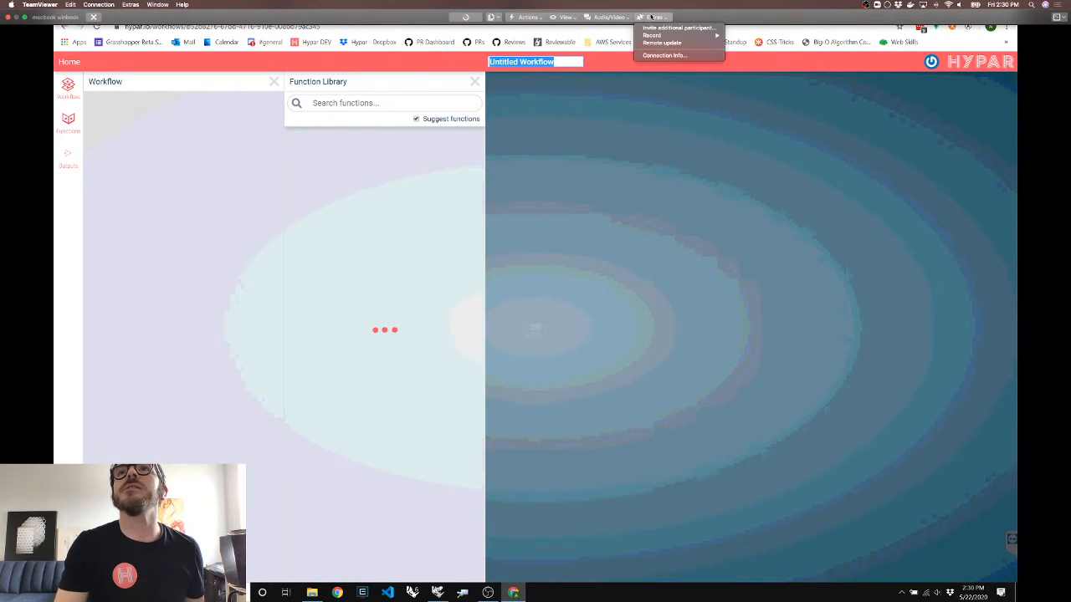
click(549, 15)
click(560, 16)
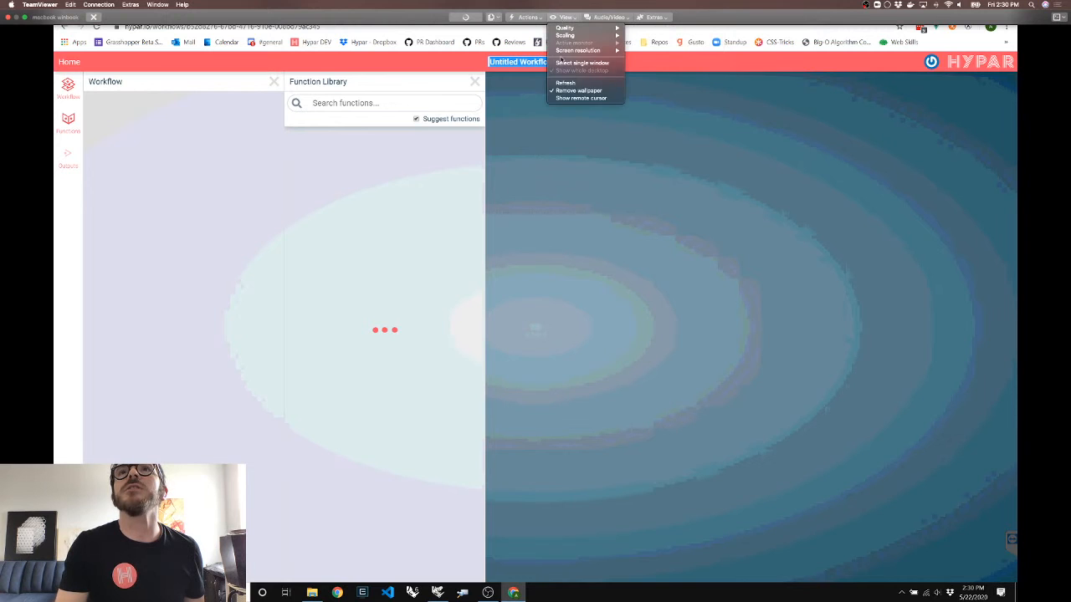
click(566, 98)
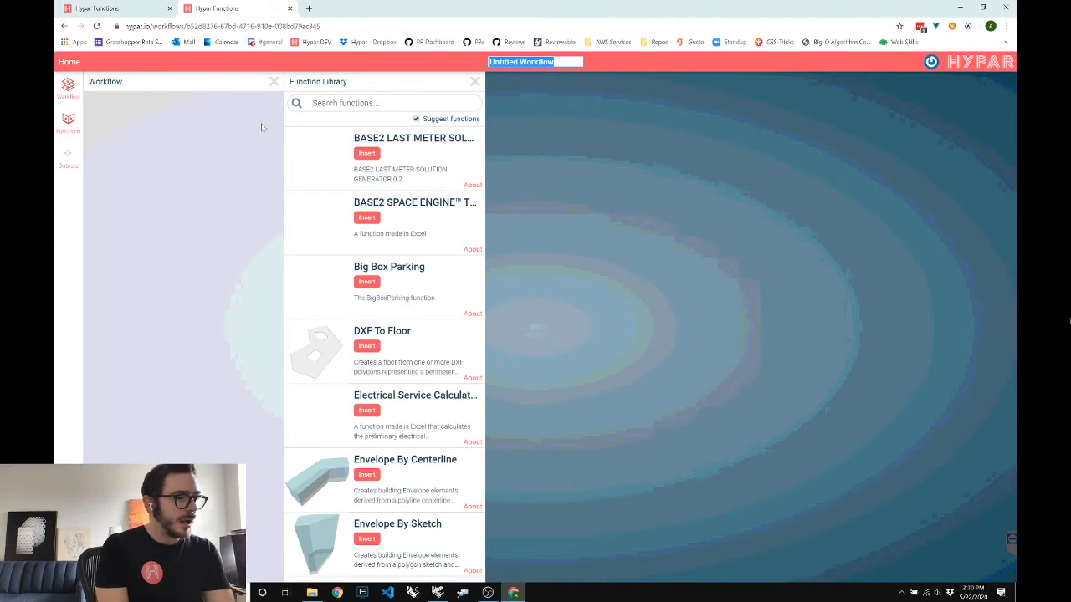
Insert Webinar Box from a 'web' library search and expand its inputs
click(323, 103)
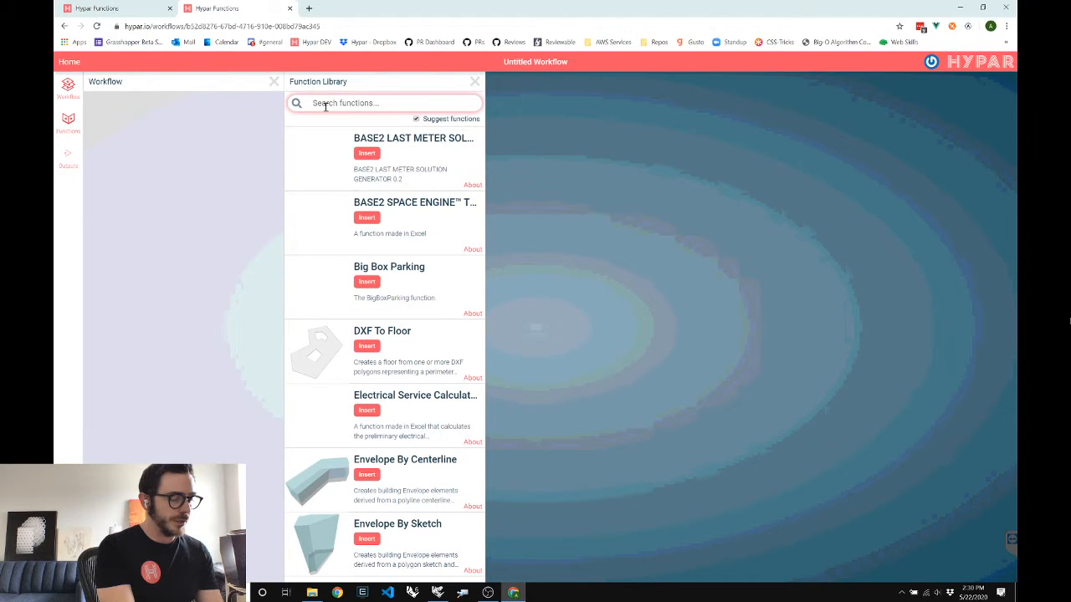
text(web)
click(366, 152)
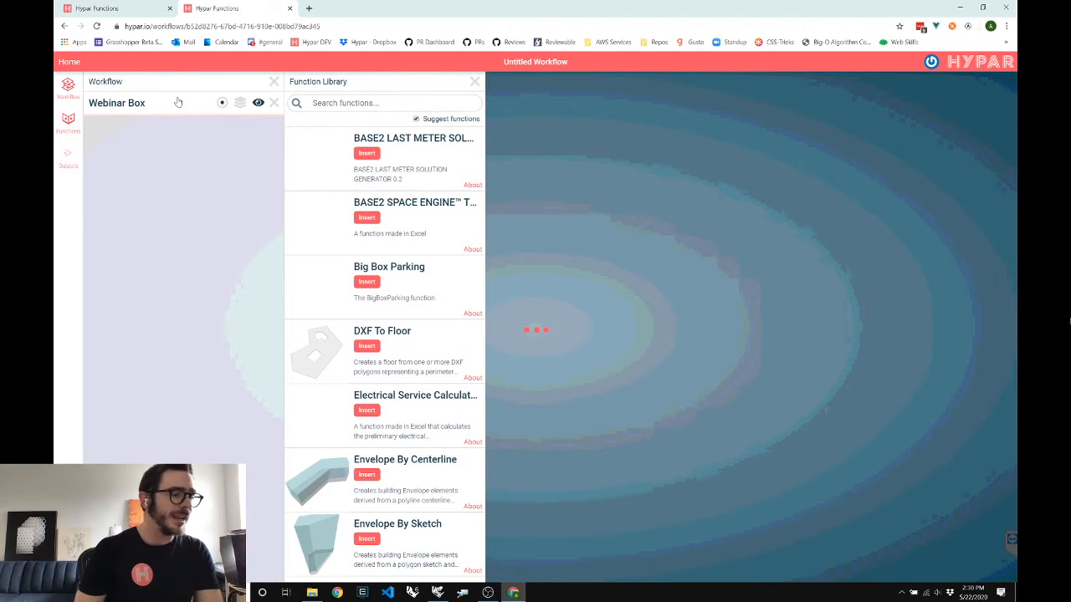
click(178, 102)
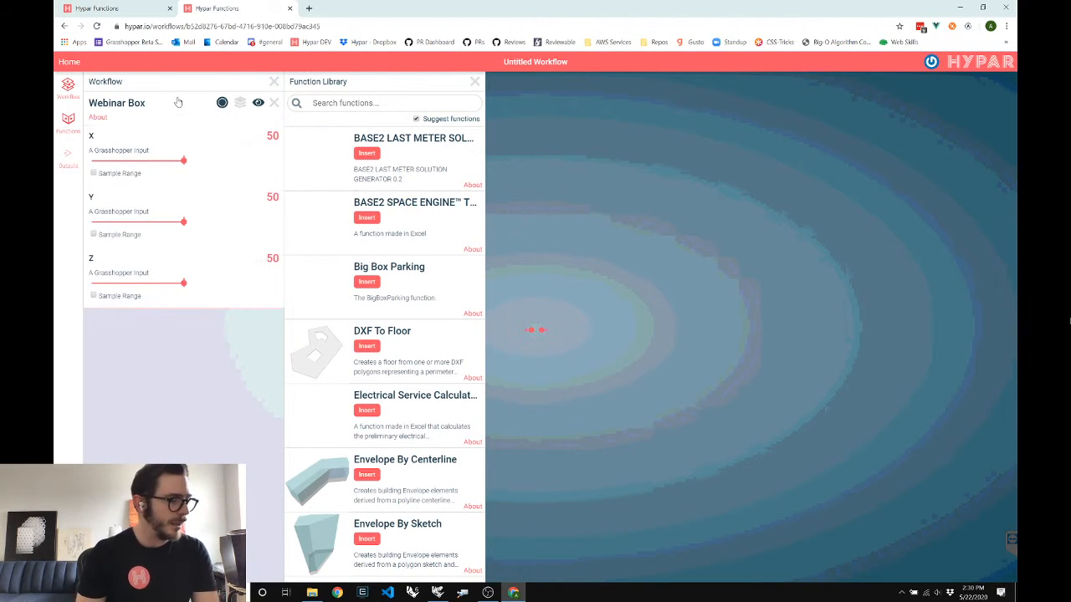
click(474, 81)
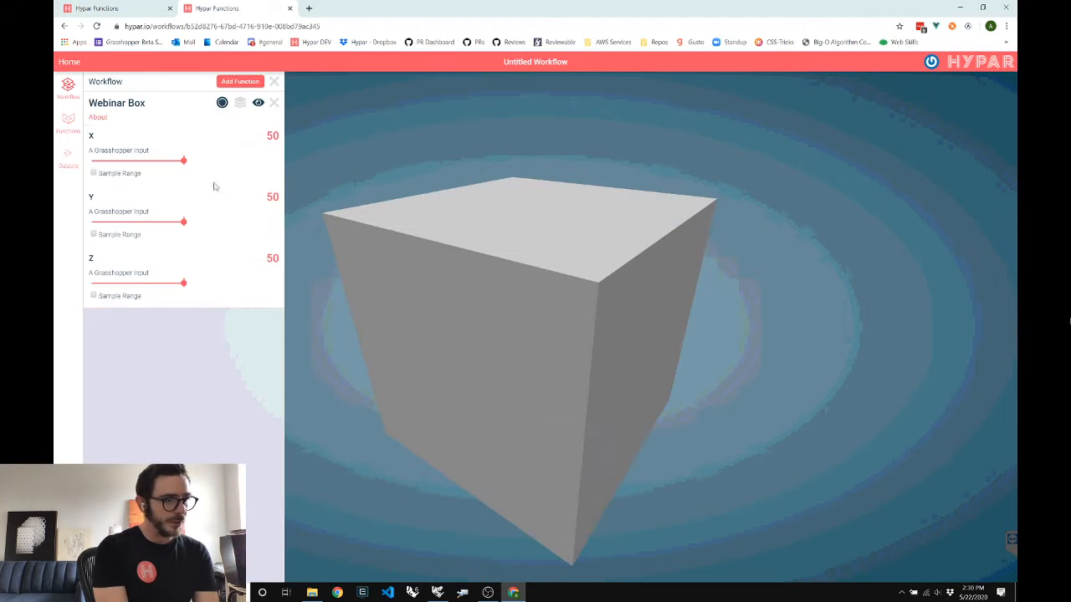
Drag the box's X input down to 21 and view the generated alternatives
drag(184, 161, 130, 161)
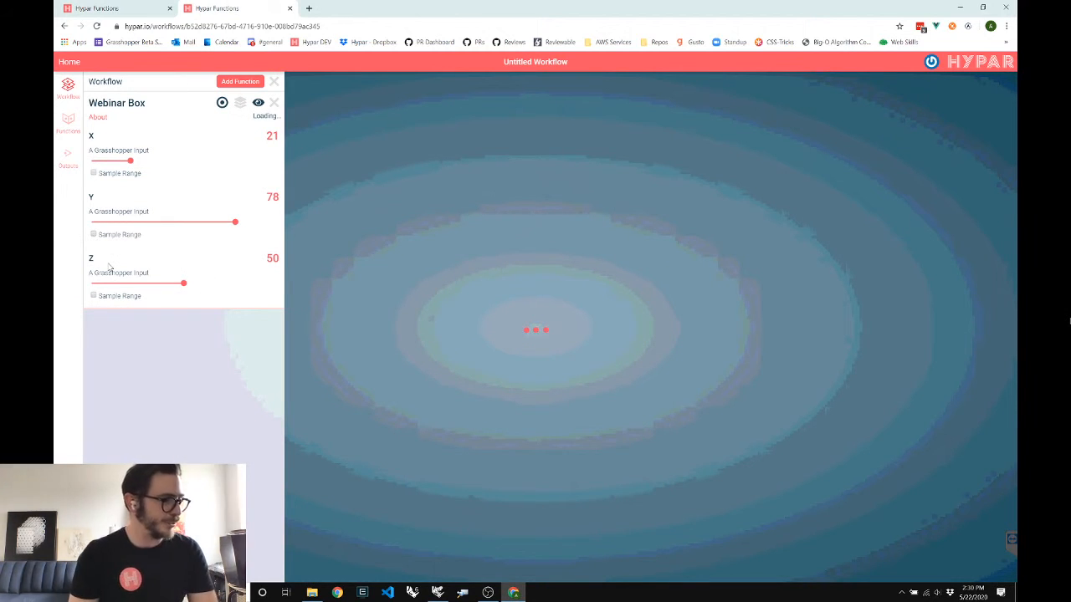
click(242, 112)
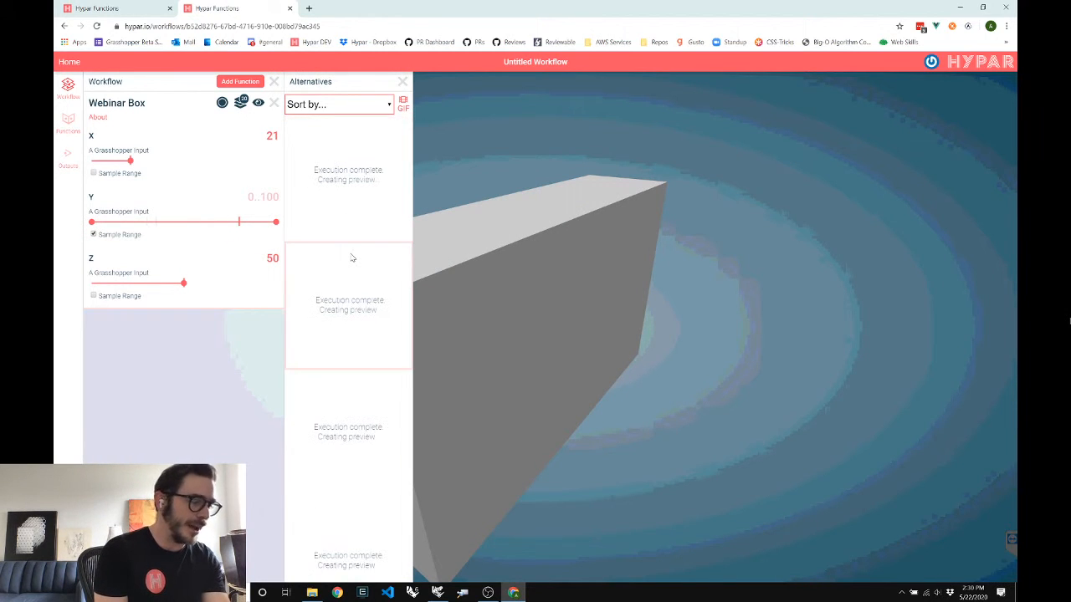
scroll(352, 258, down, 1)
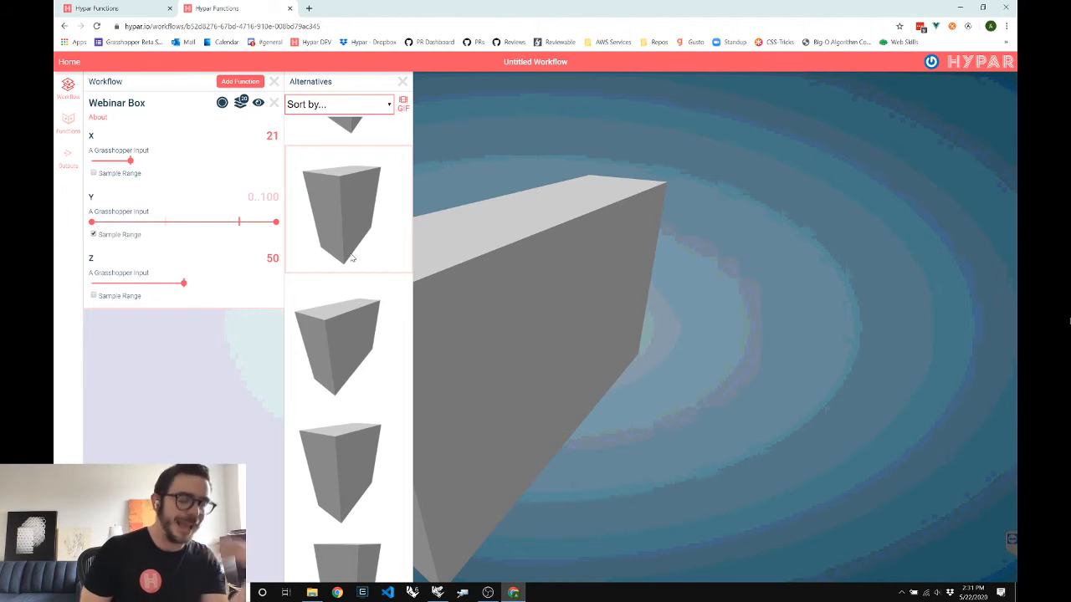
scroll(352, 258, up, 6)
scroll(339, 339, up, 6)
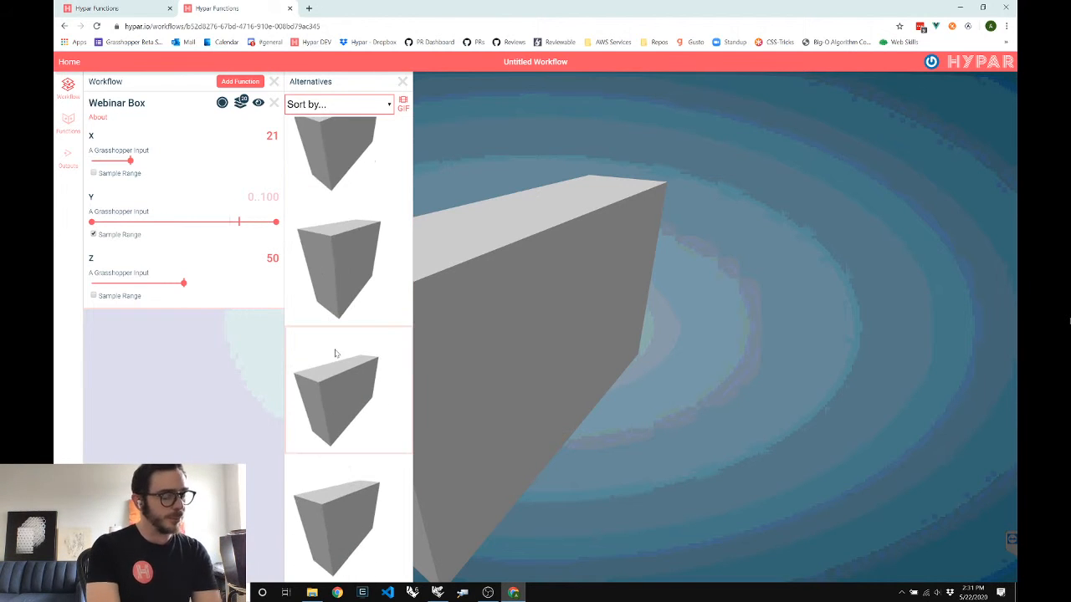
scroll(336, 441, down, 8)
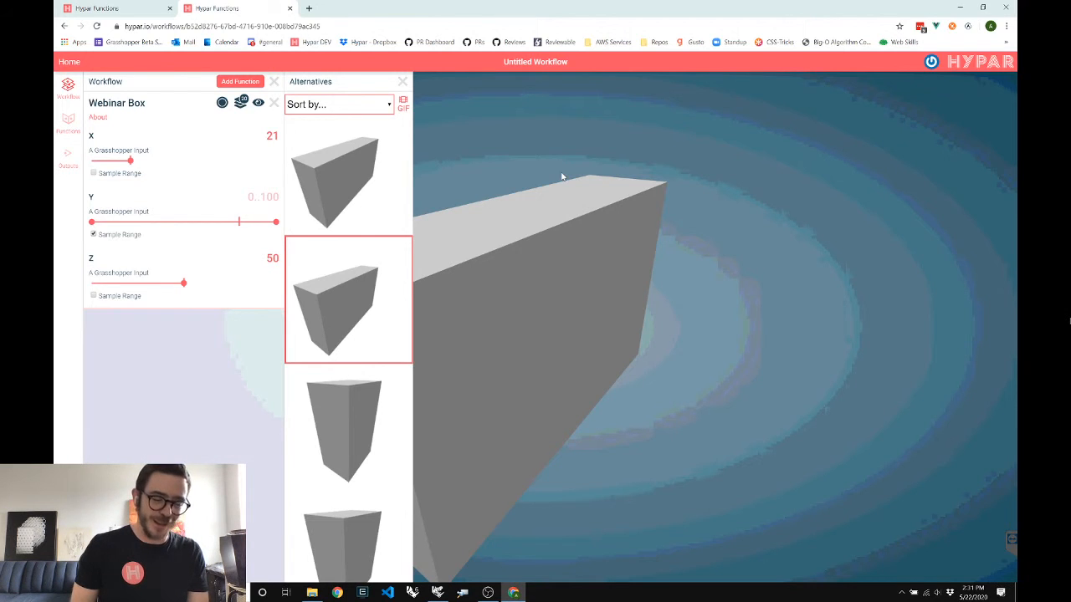
key(alt+Tab)
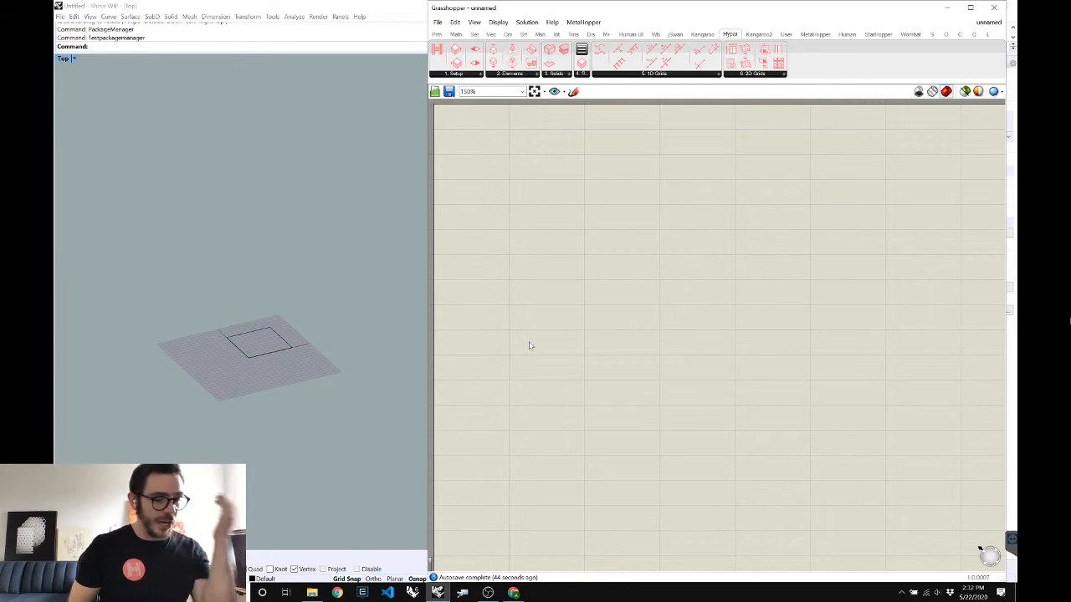
key(alt+Tab)
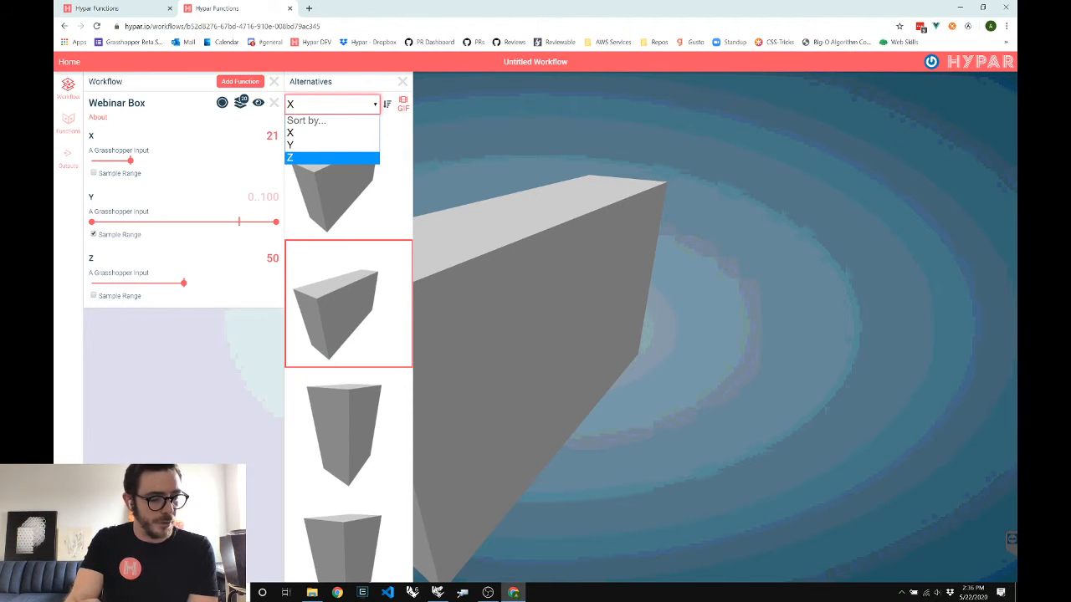
Dismiss the Sort-by dropdown without changing the sort order
key(Escape)
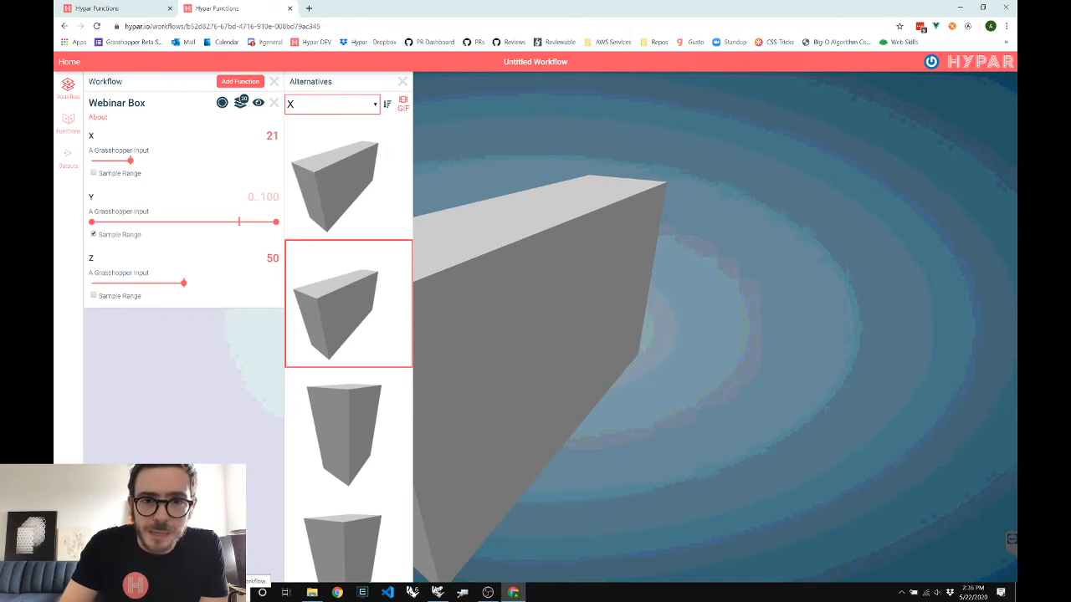
mouse_move(488, 592)
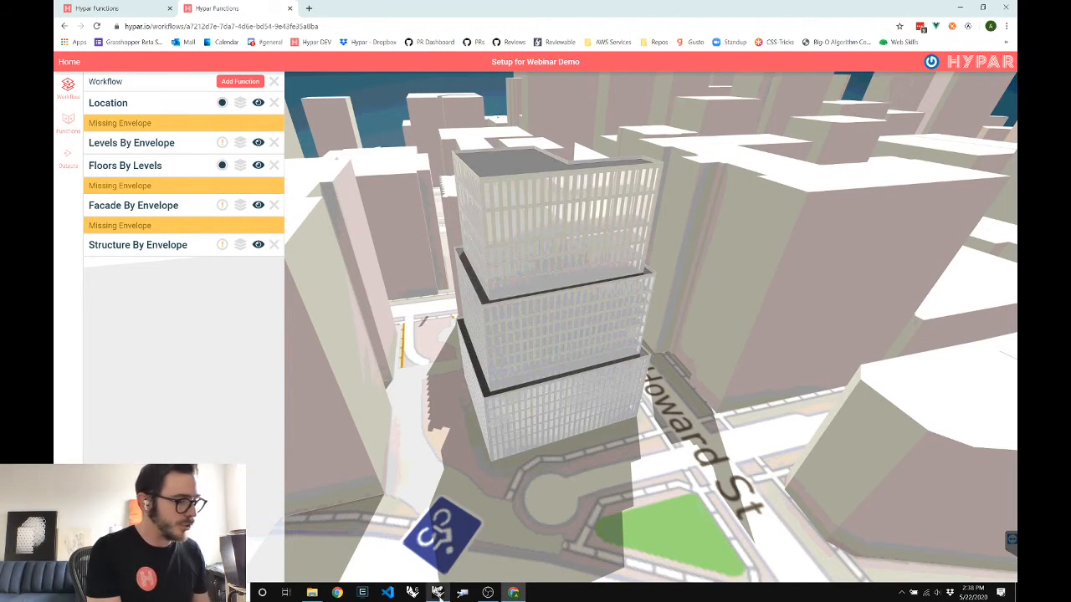
Place a Hypar Setup component with a 'Stacked Box Function' name panel, then return to Hypar
mouse_move(437, 592)
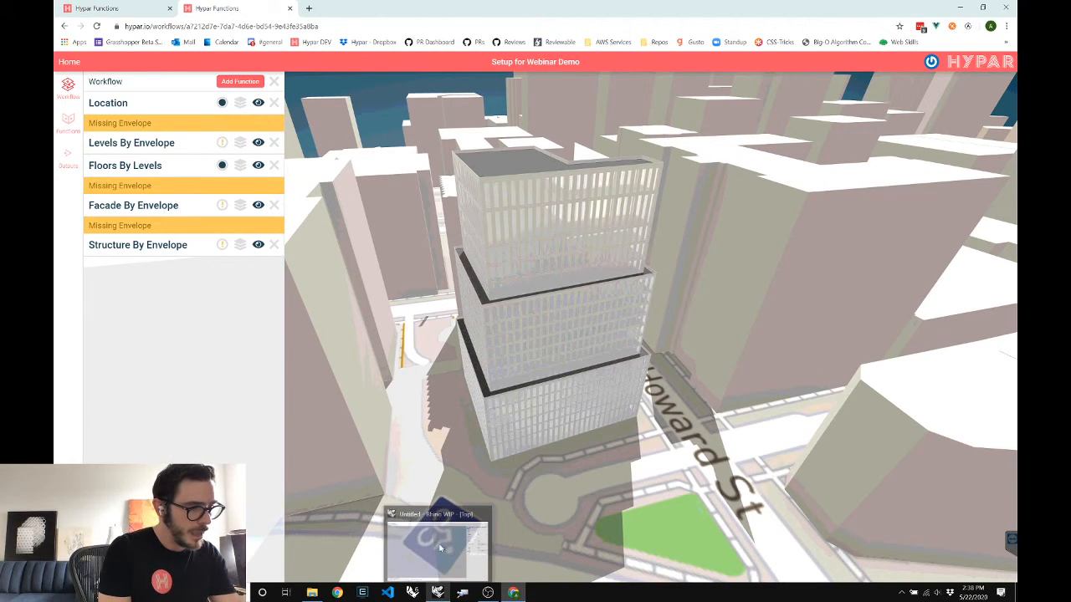
click(440, 548)
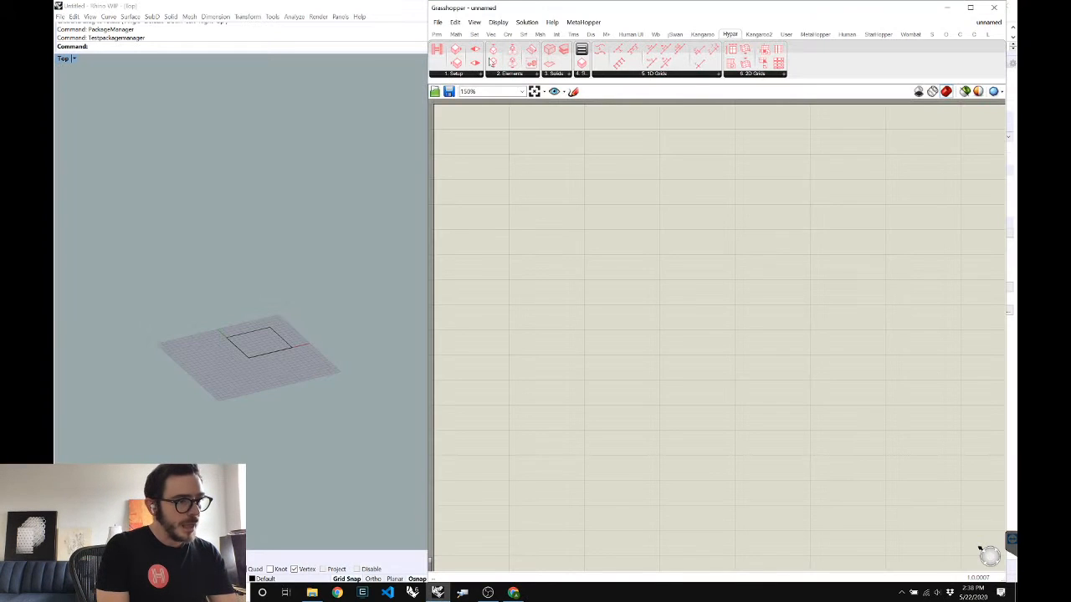
drag(436, 52, 630, 151)
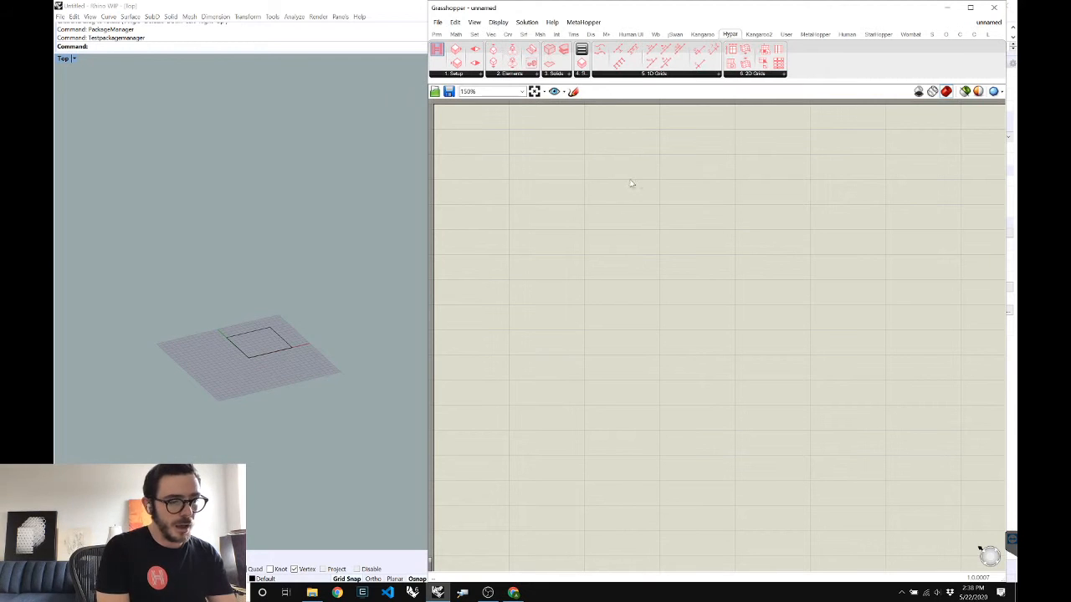
double_click(540, 139)
text(")
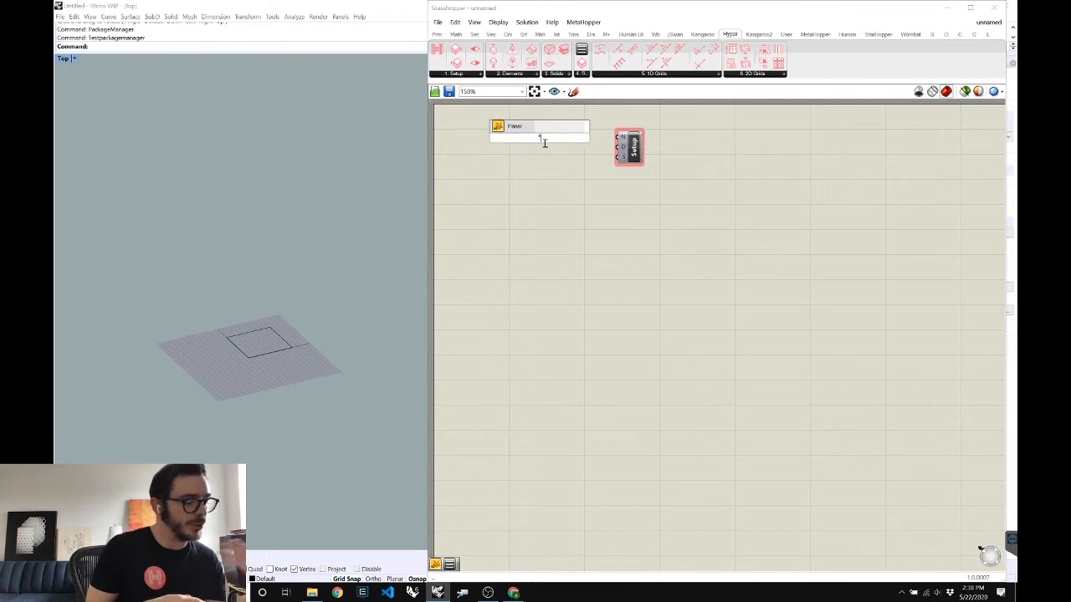
text(Stacked Box Function)
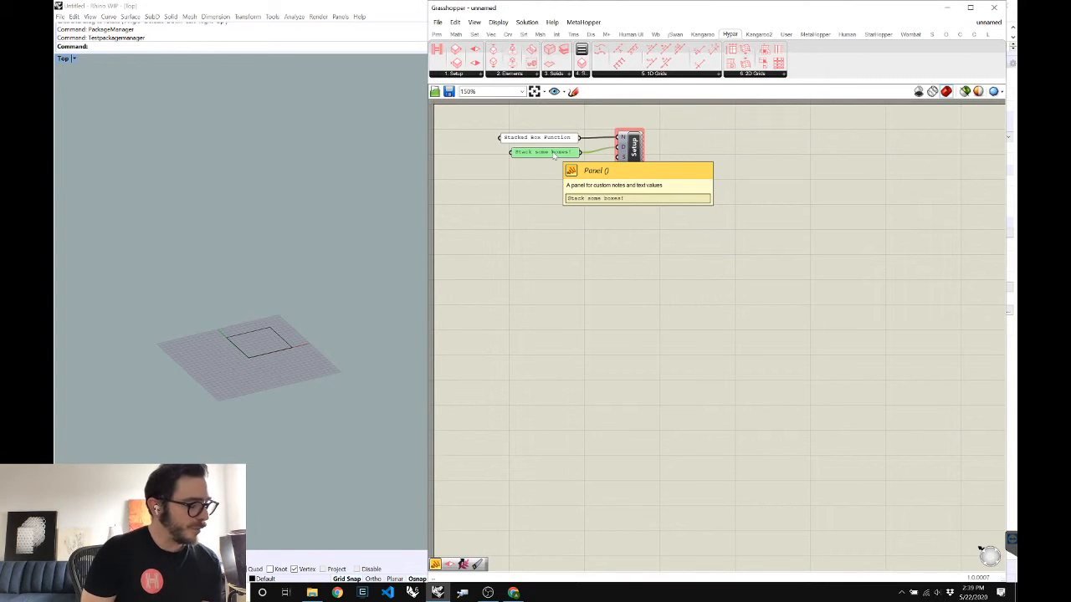
click(516, 596)
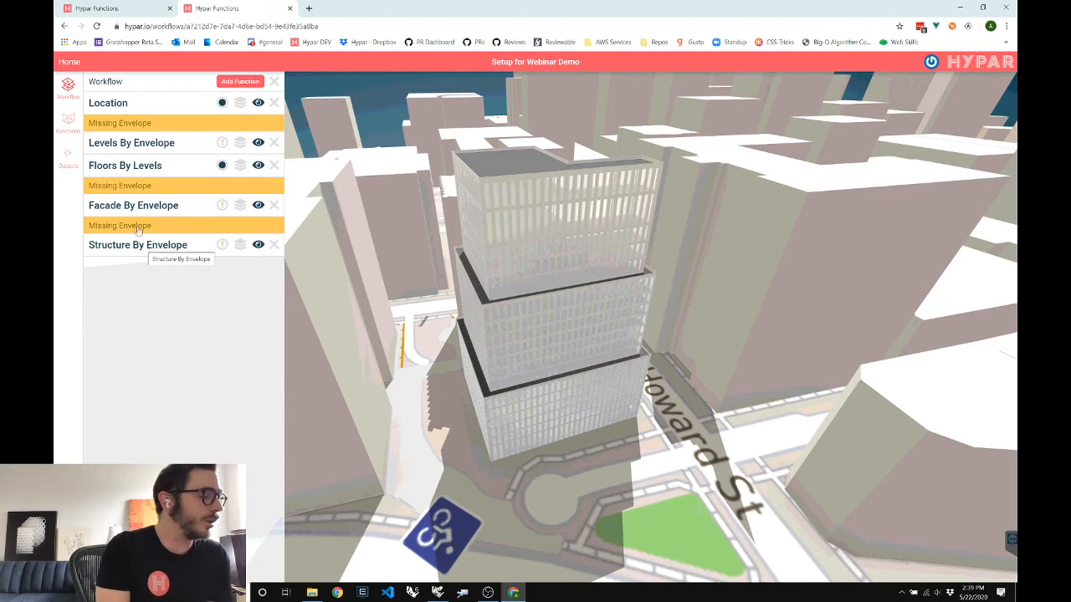
Open Structure By Envelope's details, view Envelope.json in a new tab, then copy its link address
click(207, 274)
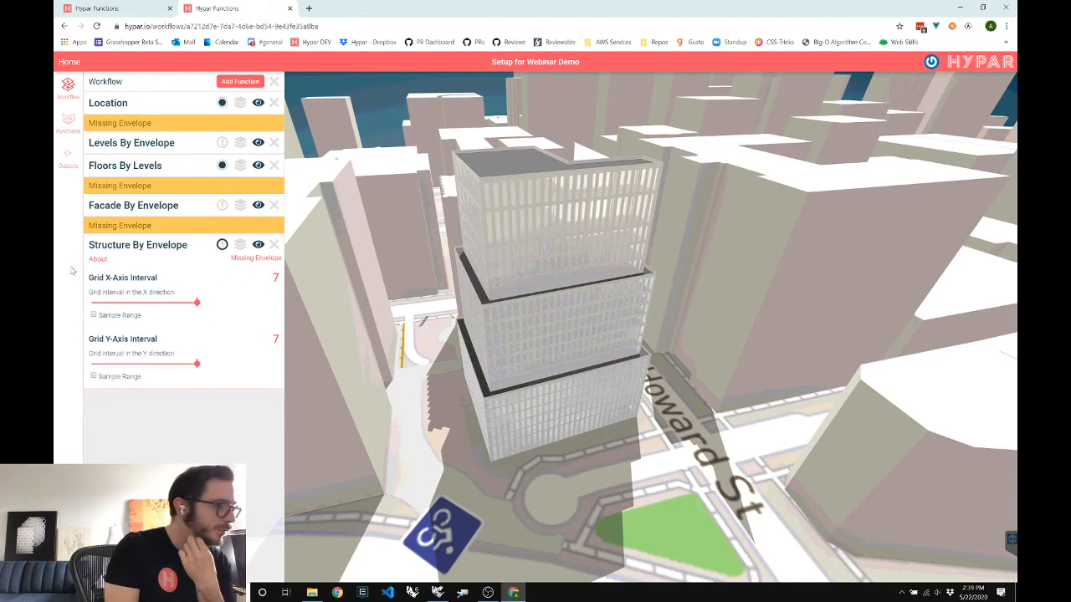
click(96, 260)
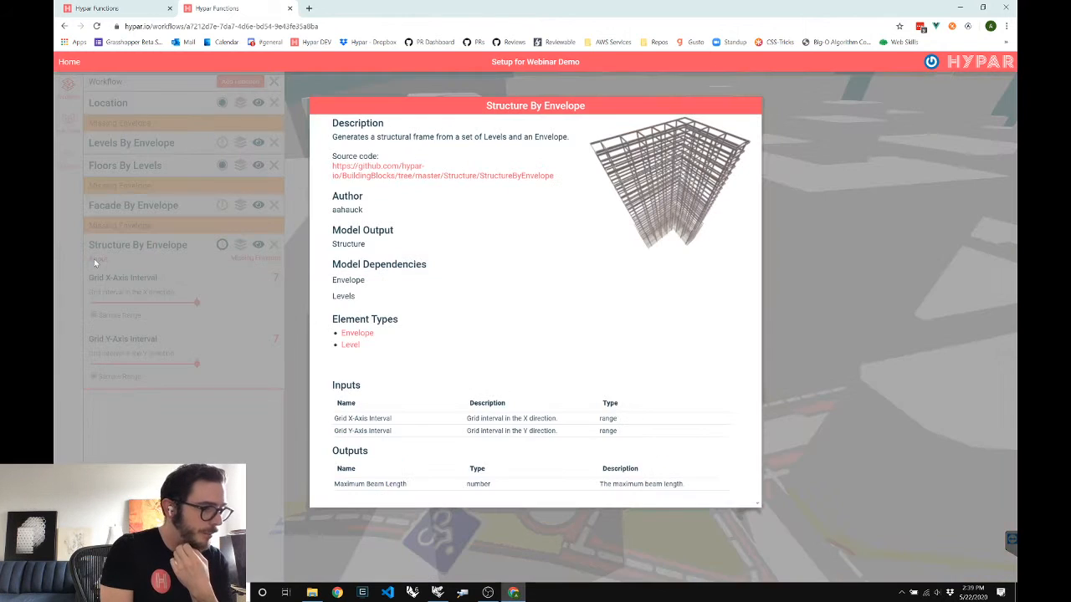
ctrl+click(366, 334)
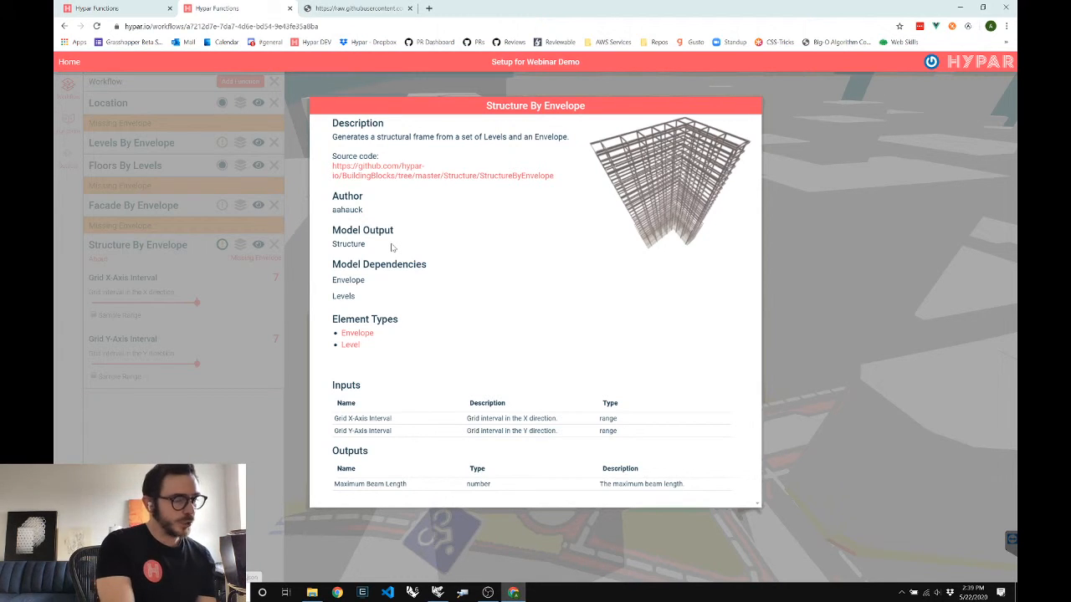
key(ctrl+Tab)
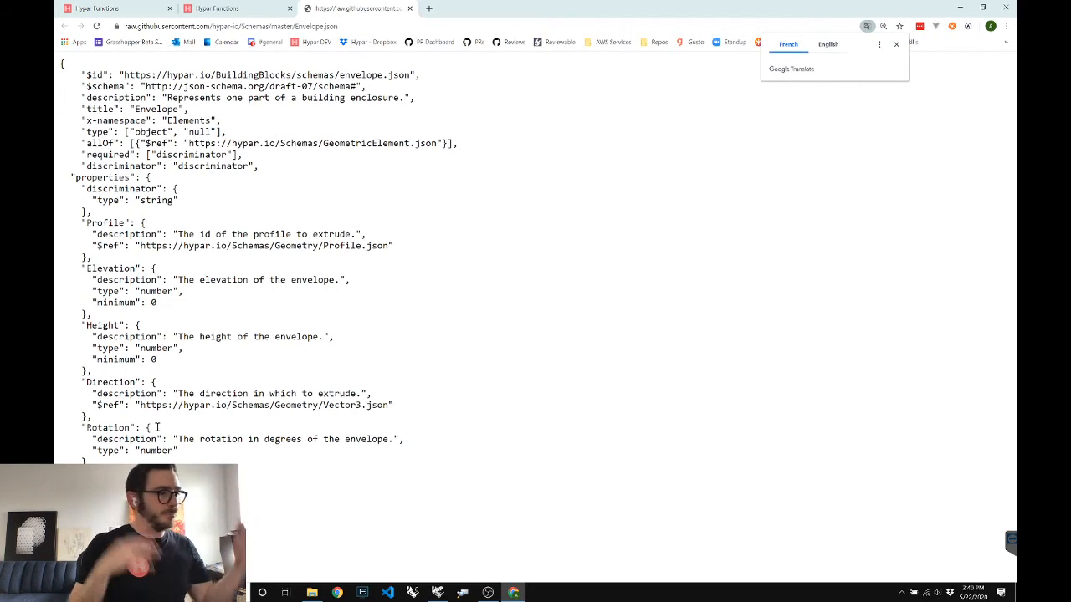
click(246, 16)
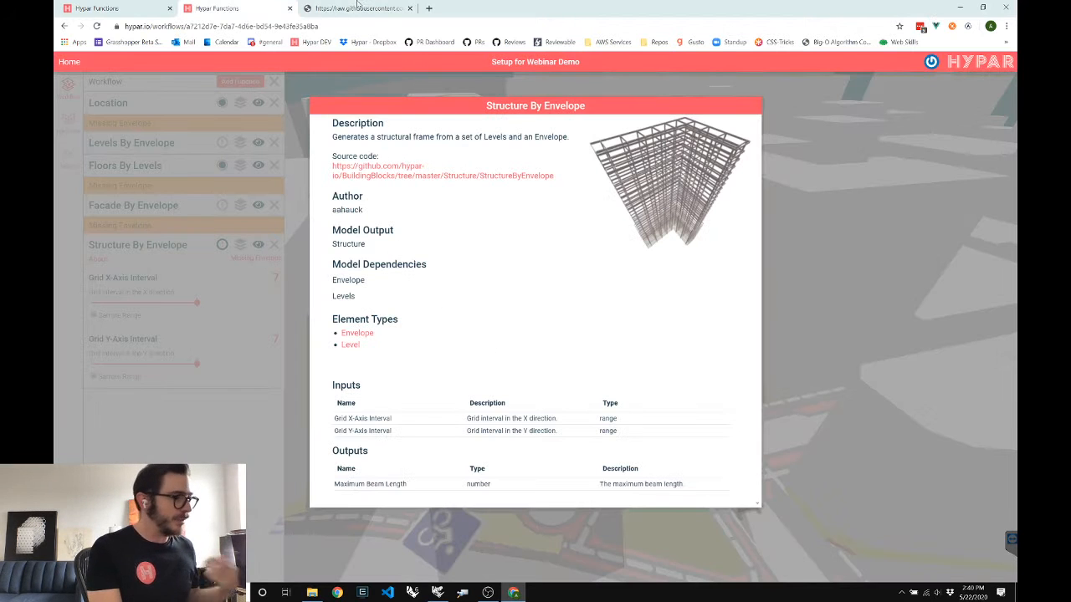
right_click(356, 336)
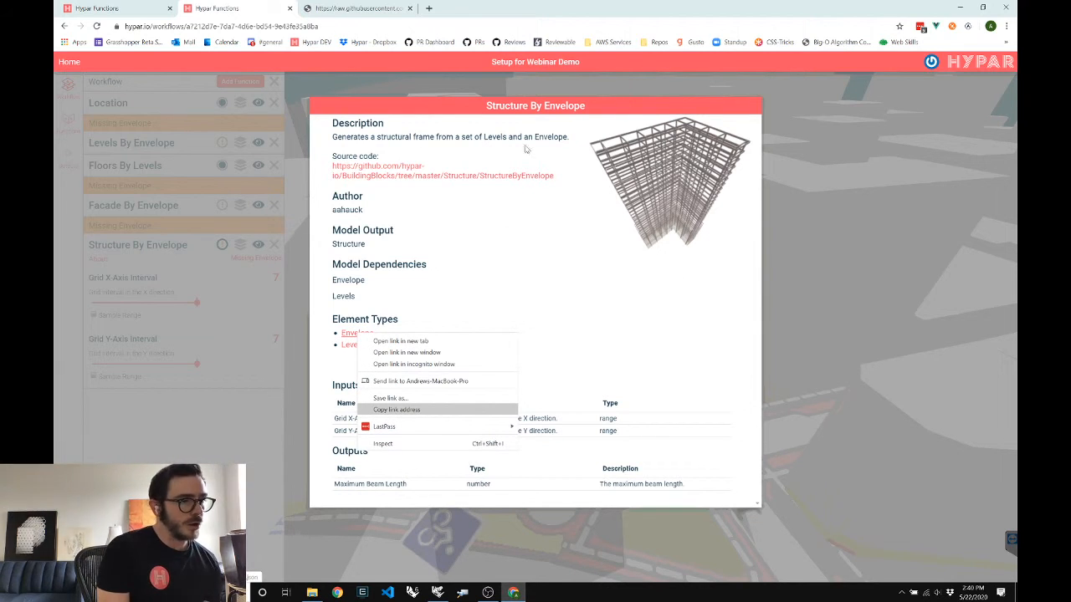
Paste the Envelope.json schema URL into a new text panel on the Grasshopper canvas
key(alt+Tab)
double_click(522, 220)
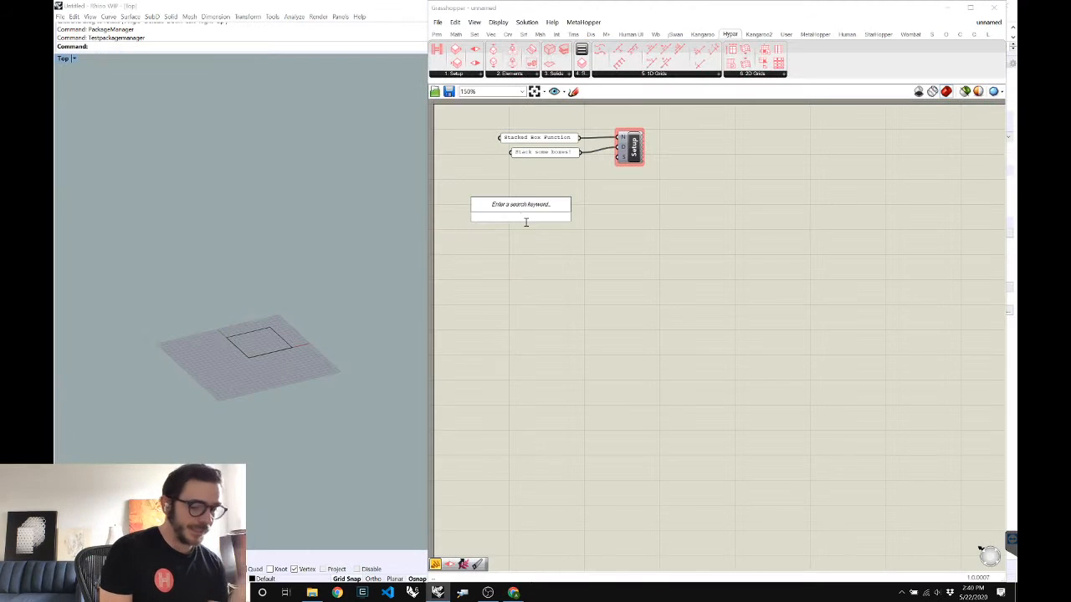
text(https://raw.githubusercontent.com/hypar-io/Schemas/master/Envelope.json)
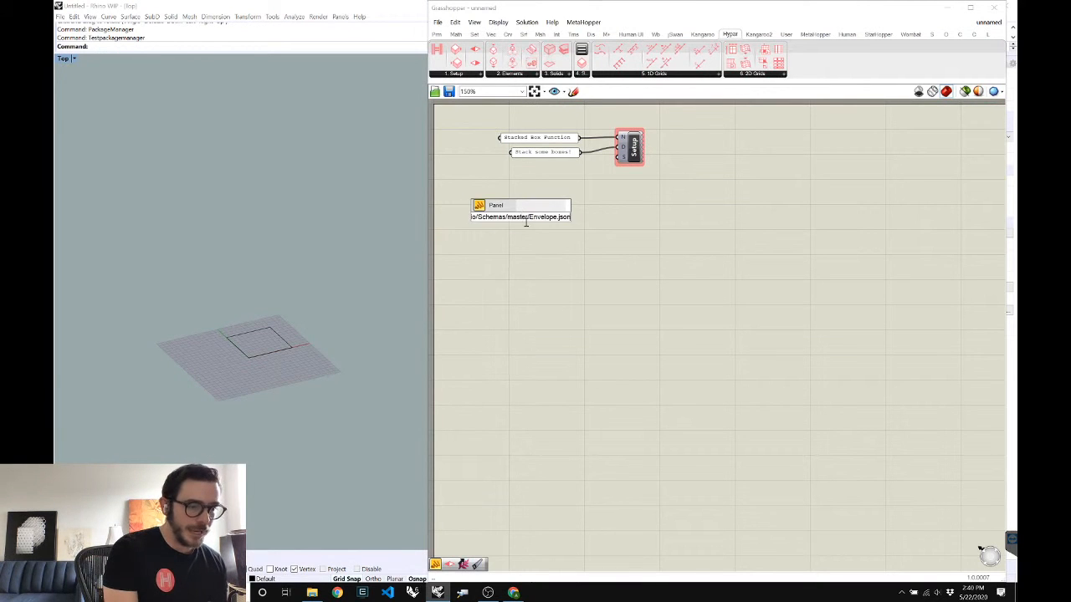
key(Return)
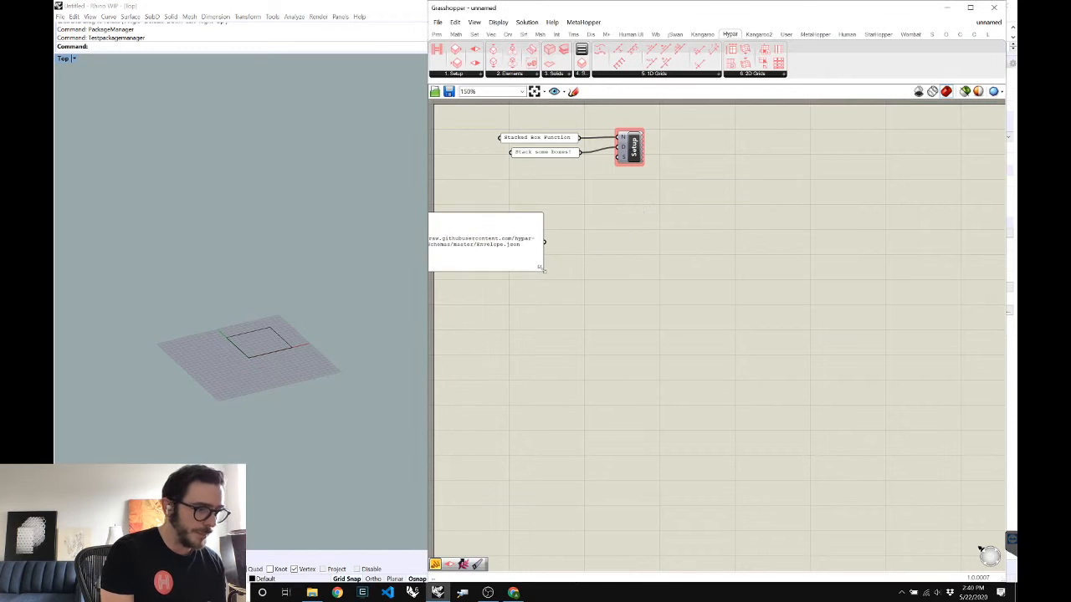
drag(522, 261, 594, 214)
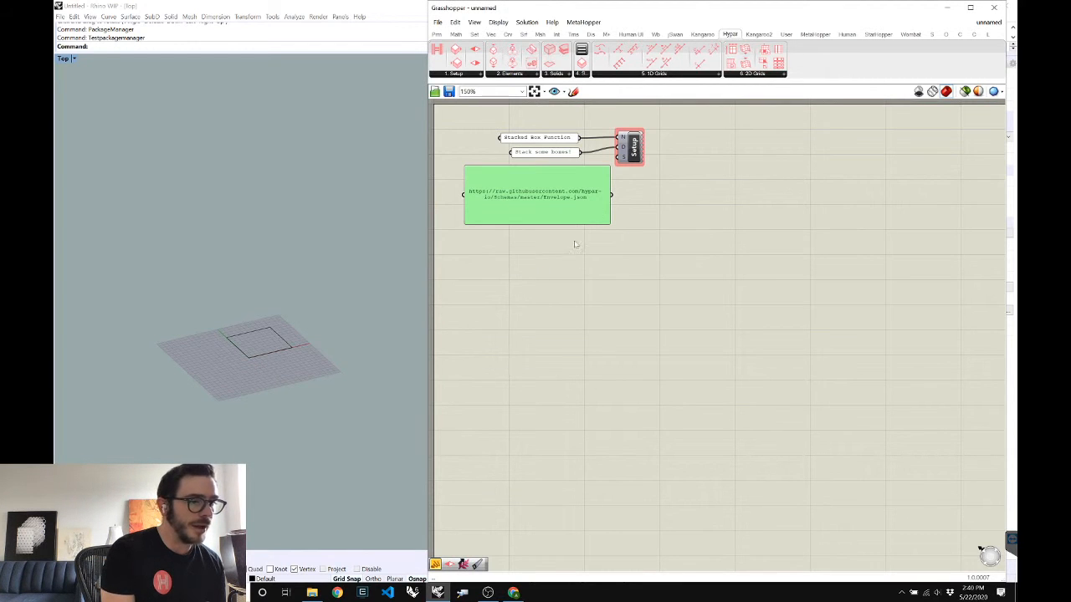
Wire the URL panel into the Setup component's S input
drag(774, 225, 826, 220)
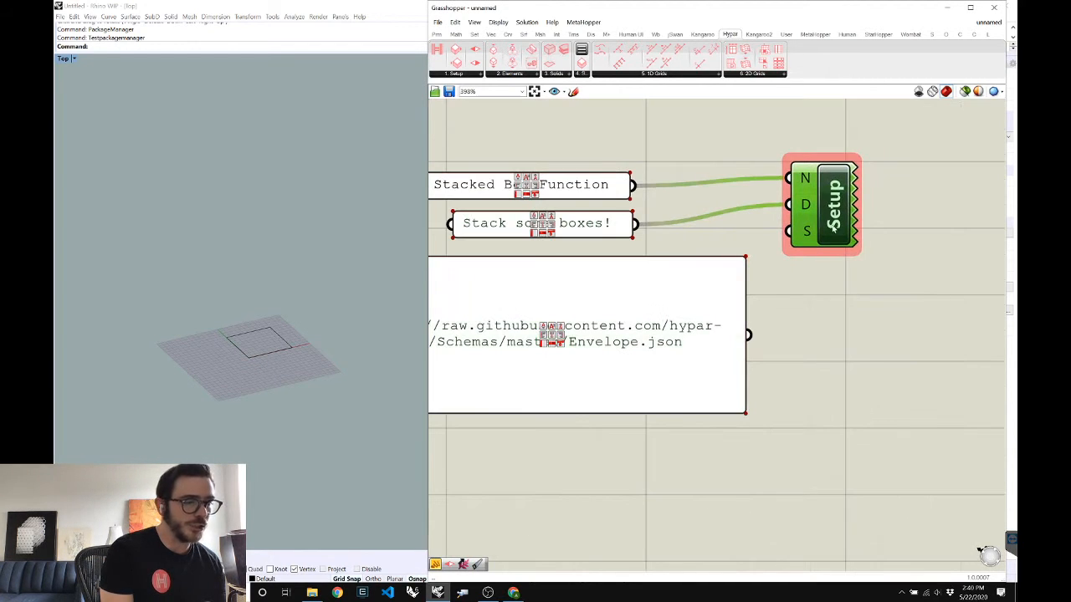
click(826, 327)
mouse_move(808, 236)
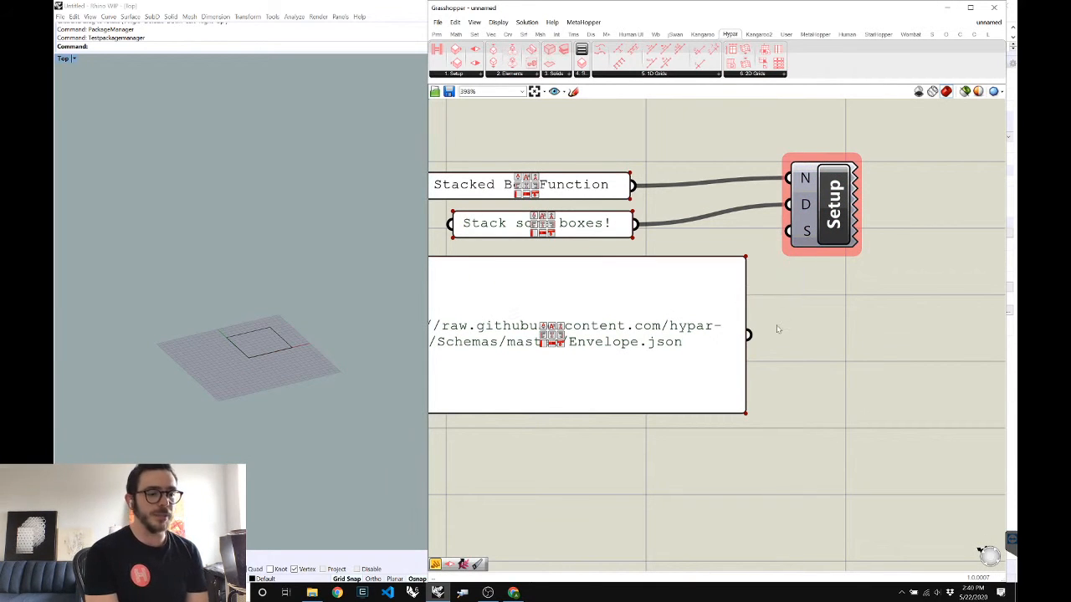
drag(748, 335, 789, 234)
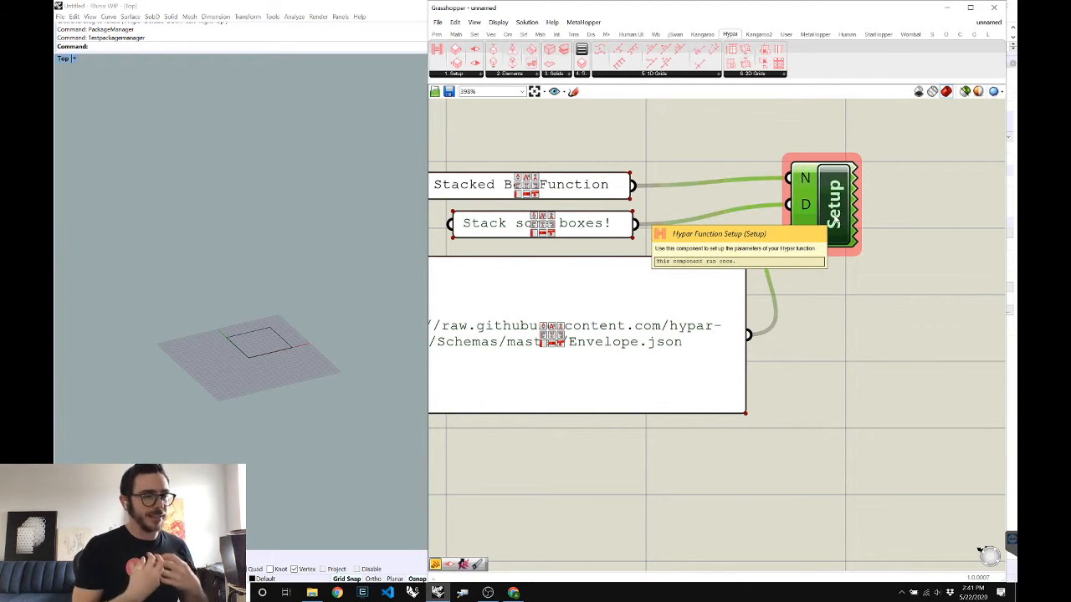
scroll(814, 195, down, 3)
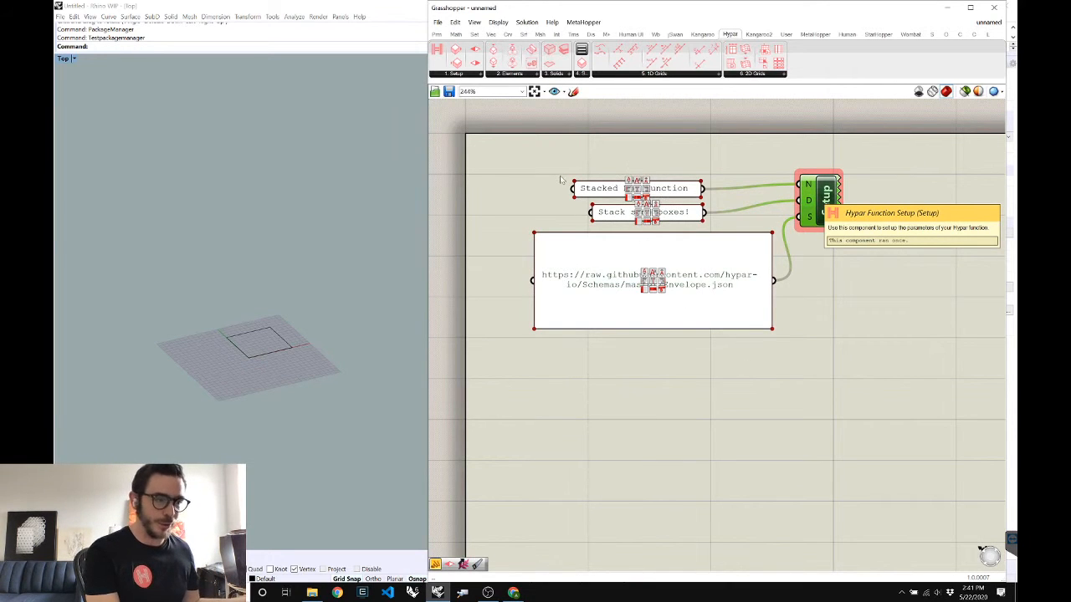
click(507, 74)
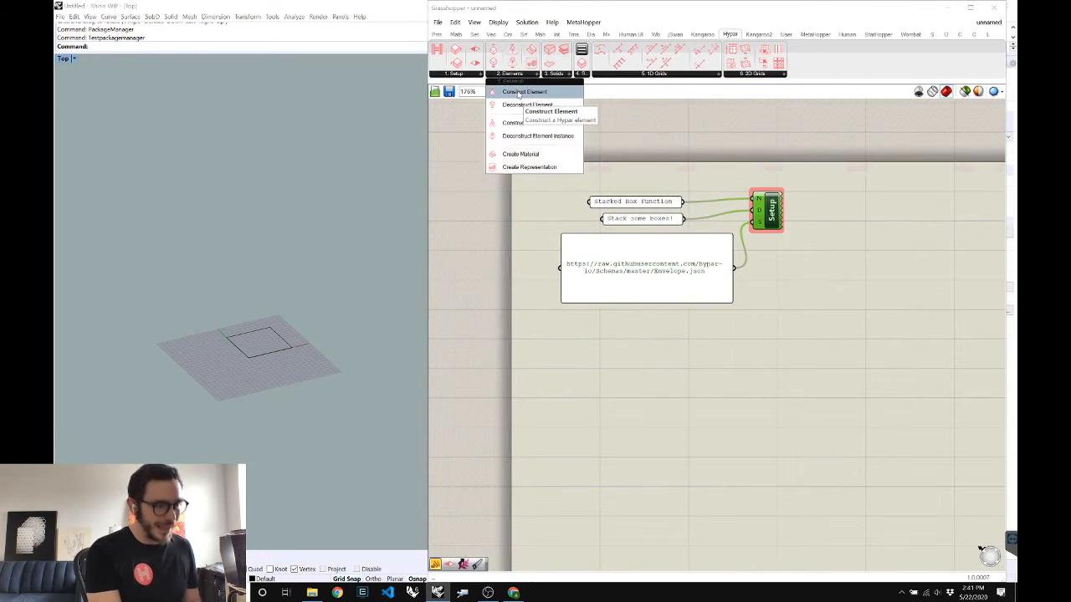
Place a Construct Element component set to Envelope, and shrink the URL panel to fit
drag(833, 375, 828, 373)
right_click(825, 372)
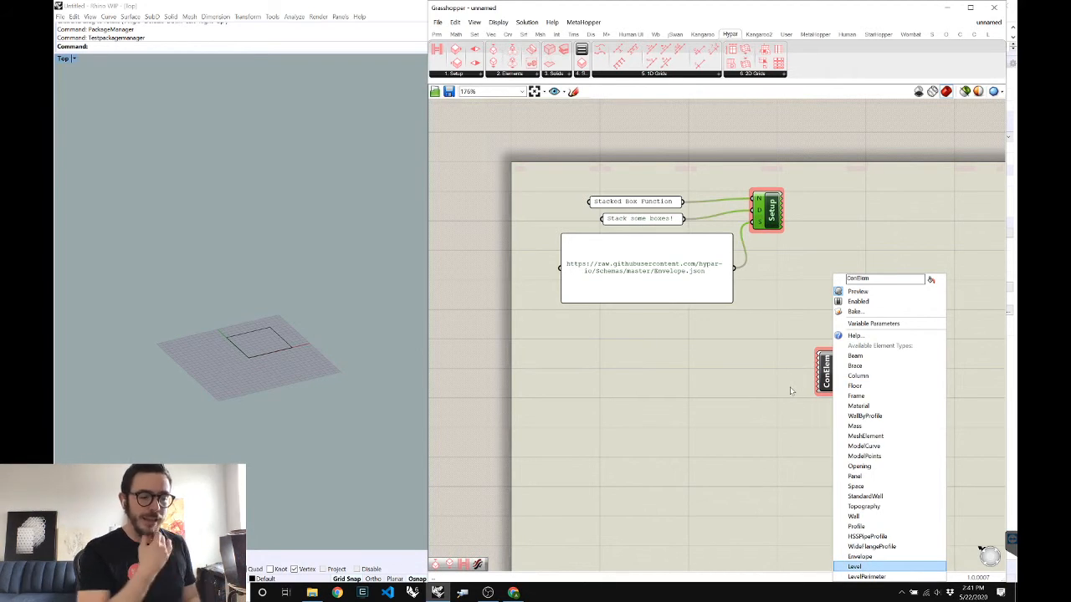
click(859, 556)
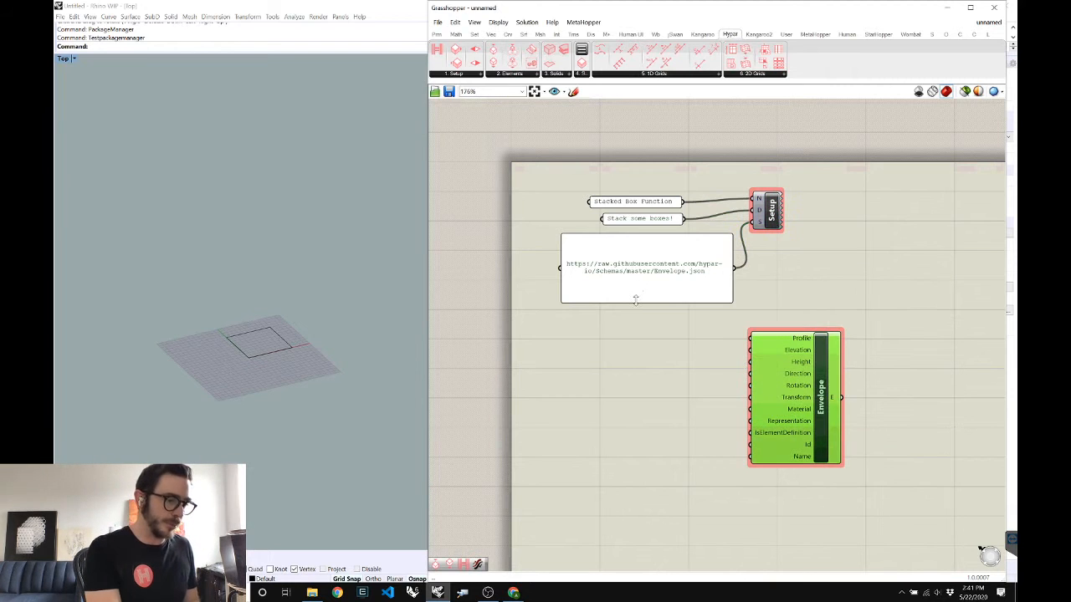
drag(636, 294, 634, 266)
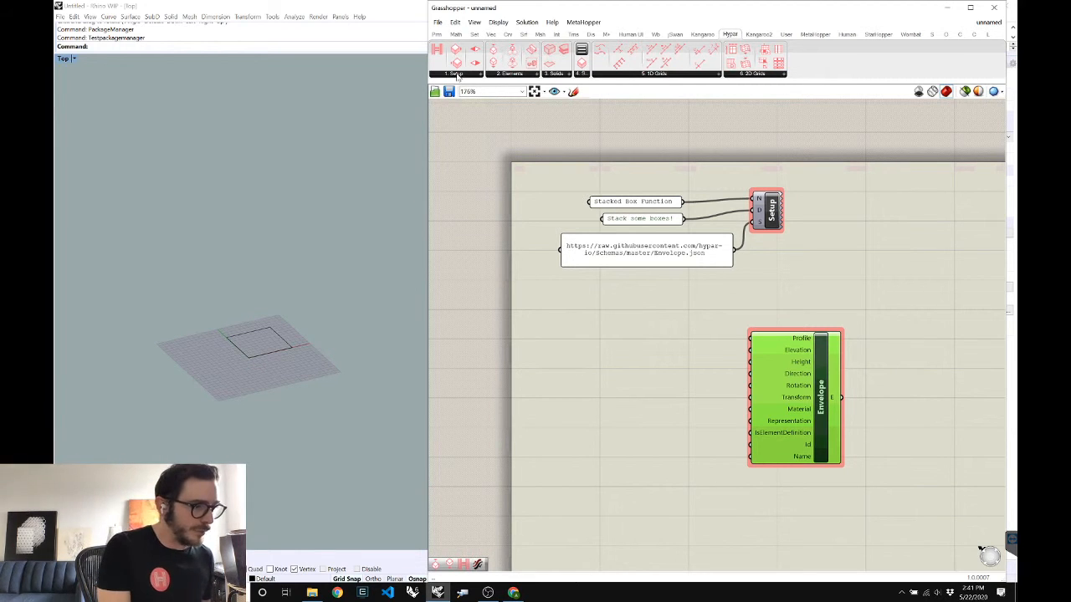
Rearrange the Envelope and polygon Input components and add a Number of Boxes slider (1<5<10)
click(607, 379)
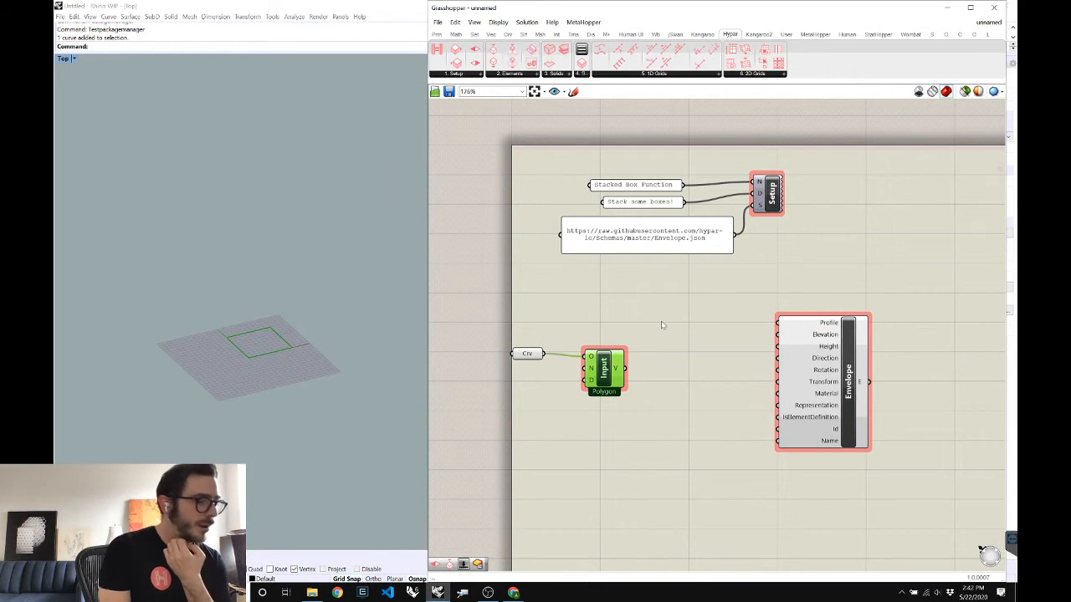
drag(848, 381, 952, 307)
drag(596, 360, 596, 384)
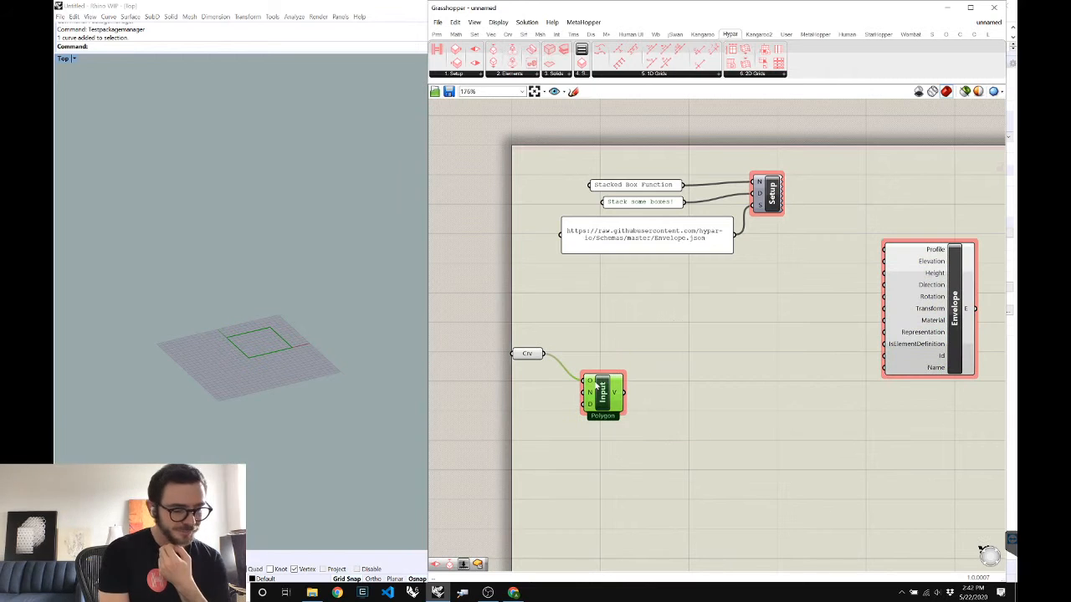
double_click(560, 466)
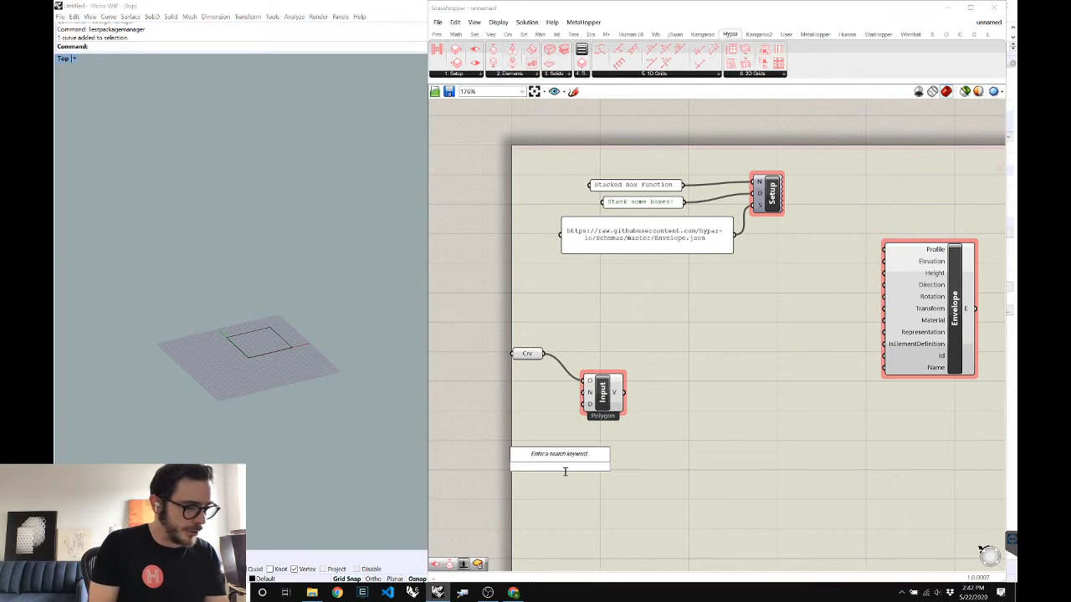
text(1<)
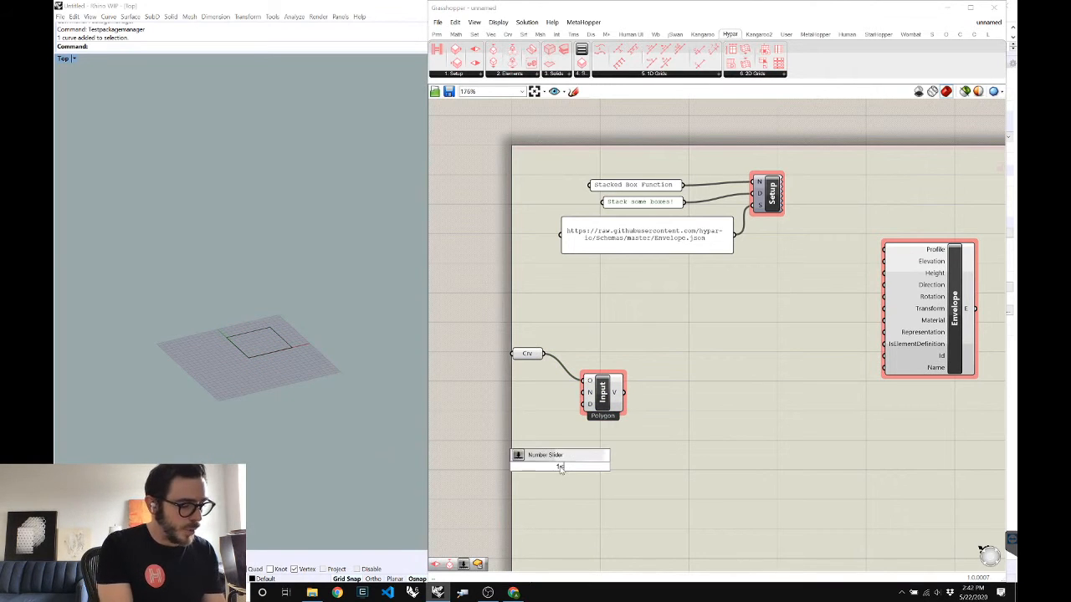
text(5<10)
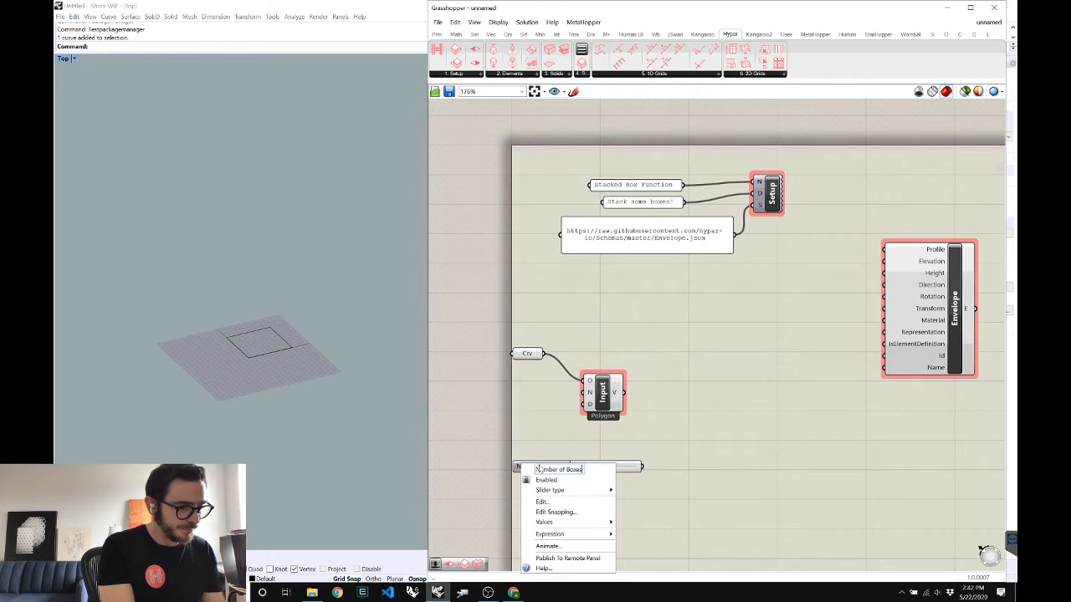
key(Return)
drag(553, 470, 548, 472)
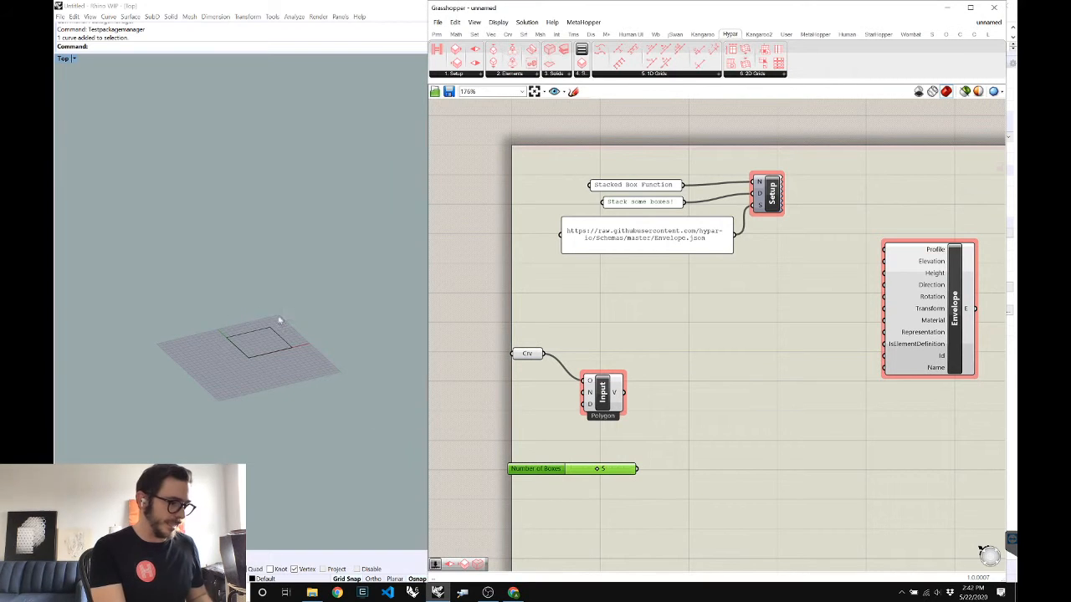
Add Populate 2D using the polygon as region and the Number of Boxes slider as count
right_click(698, 467)
click(695, 456)
drag(692, 453, 761, 461)
click(649, 418)
drag(621, 394, 744, 456)
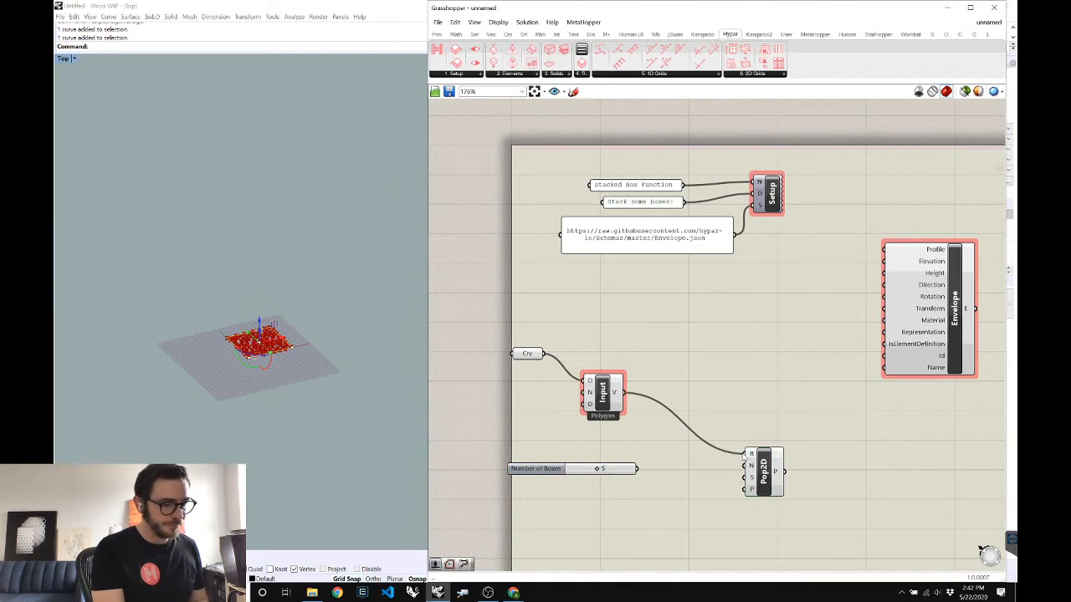
click(294, 325)
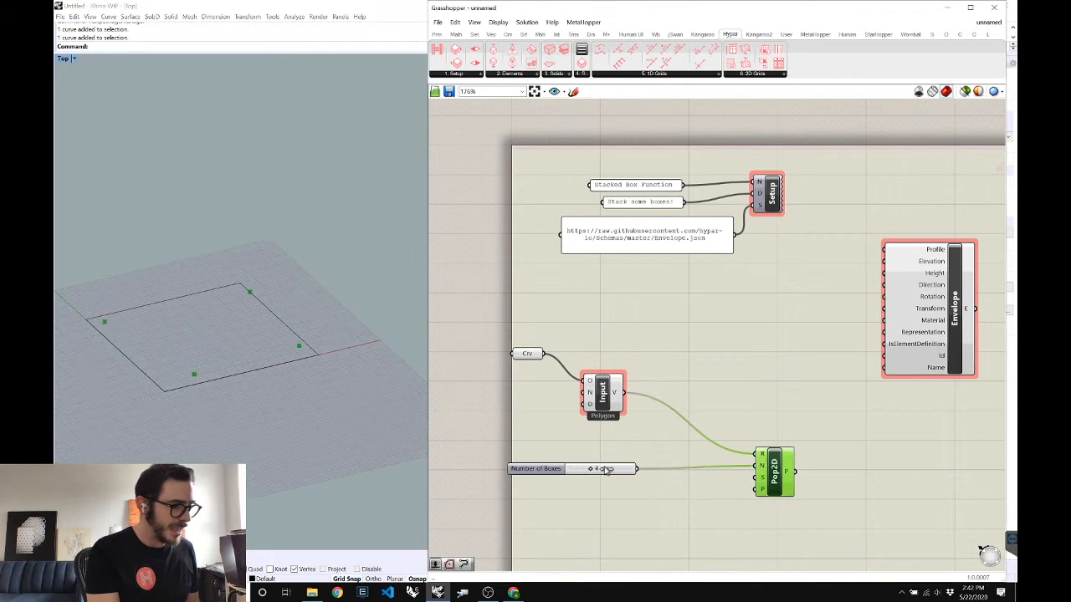
drag(594, 469, 603, 468)
click(602, 393)
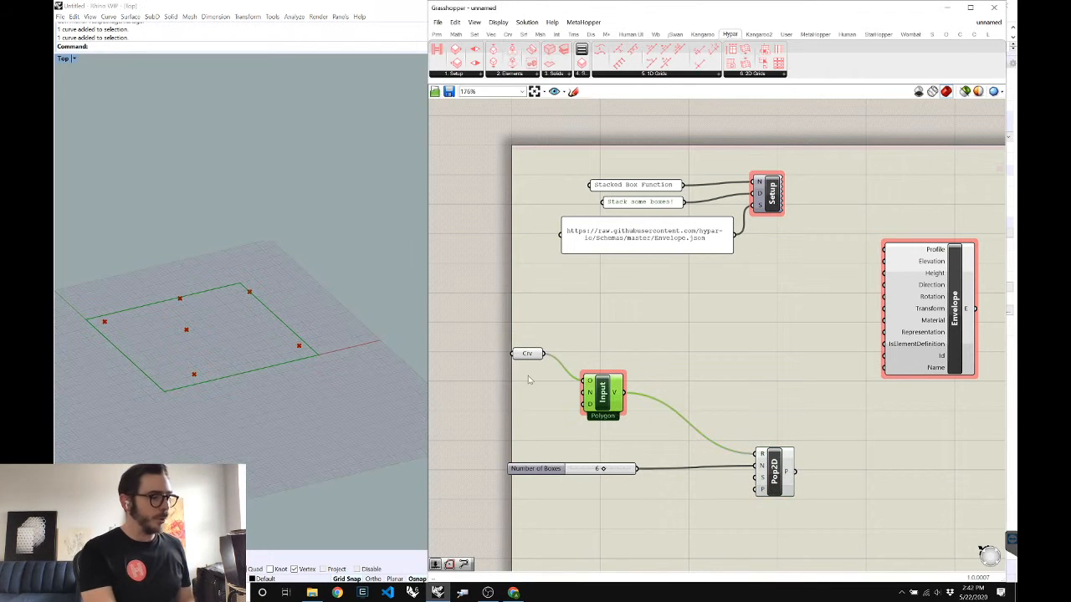
drag(527, 356, 541, 351)
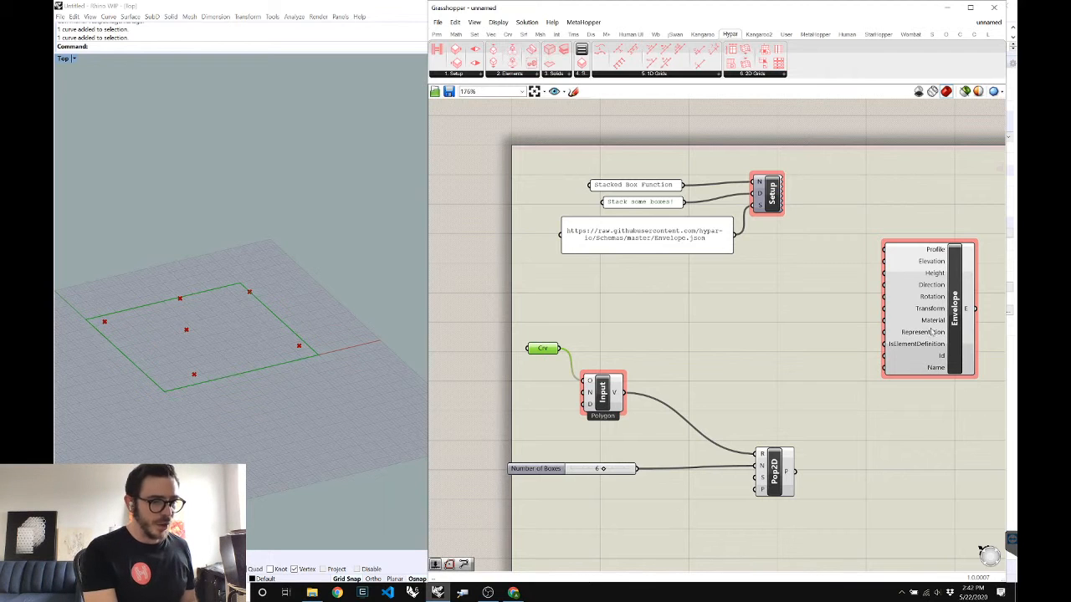
Add a Polygon Center on the polygon and a Vector 2Pt starting at its centroid
double_click(806, 389)
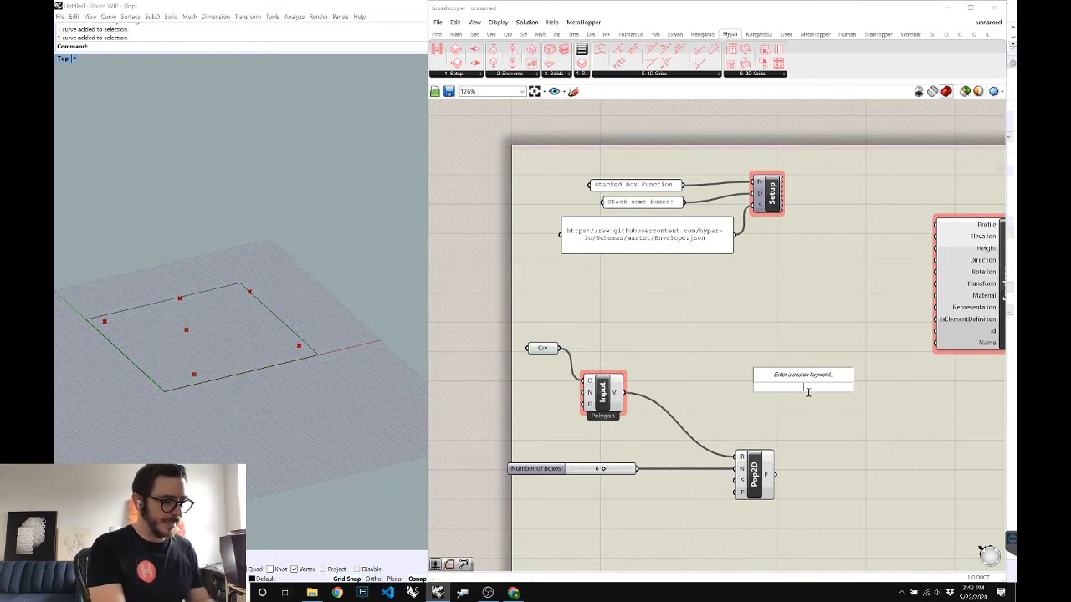
text(pcen)
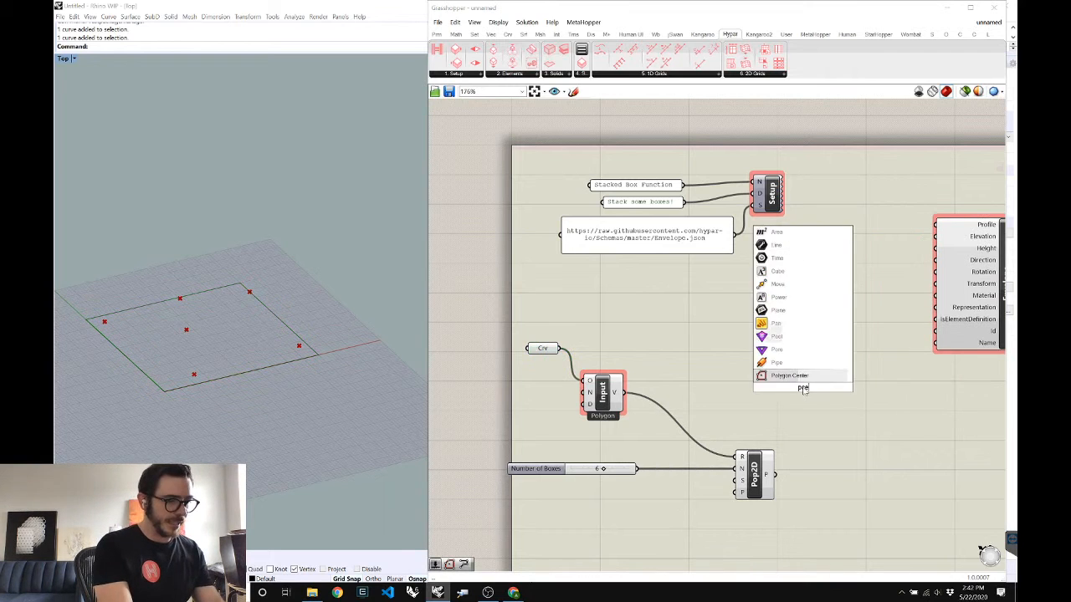
key(Return)
drag(623, 392, 724, 390)
double_click(798, 391)
text(vec)
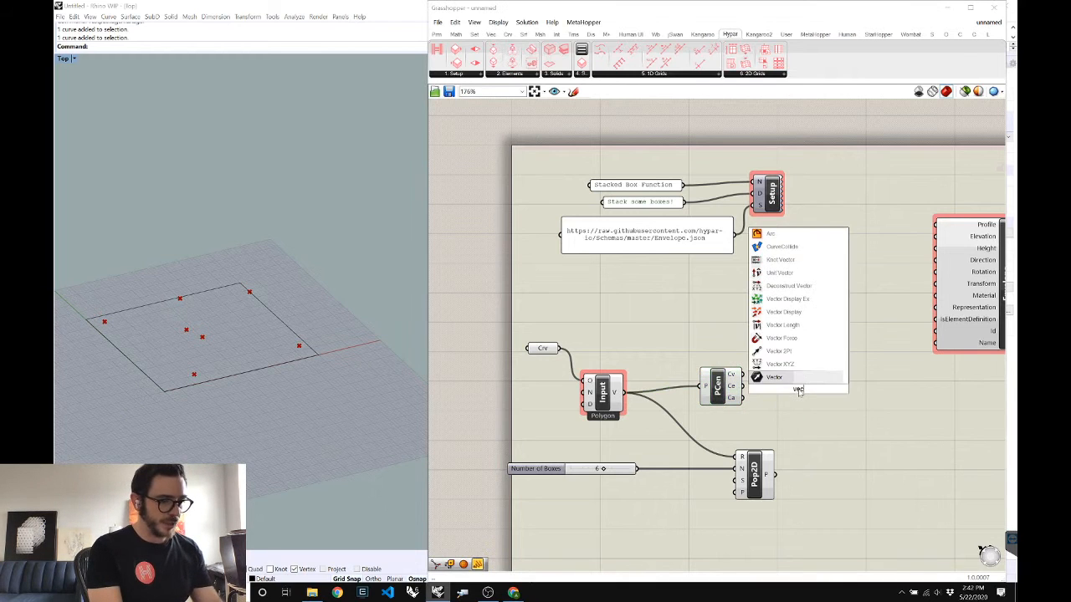
click(776, 351)
drag(773, 378, 783, 379)
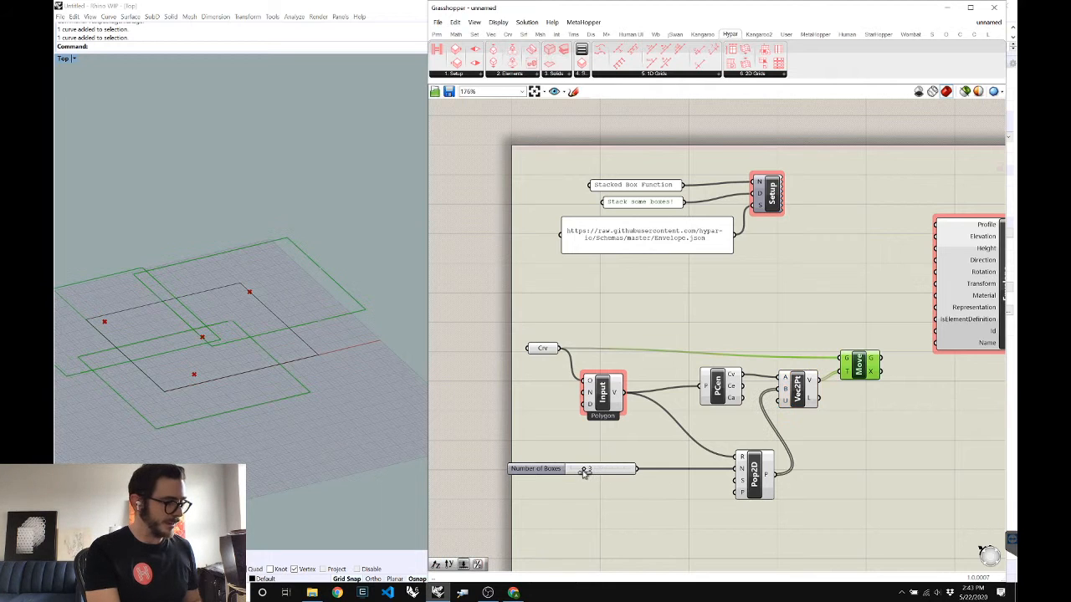
Set the box count to 5 and scale about the centroid with a 0.279 Factor slider
drag(585, 470, 597, 471)
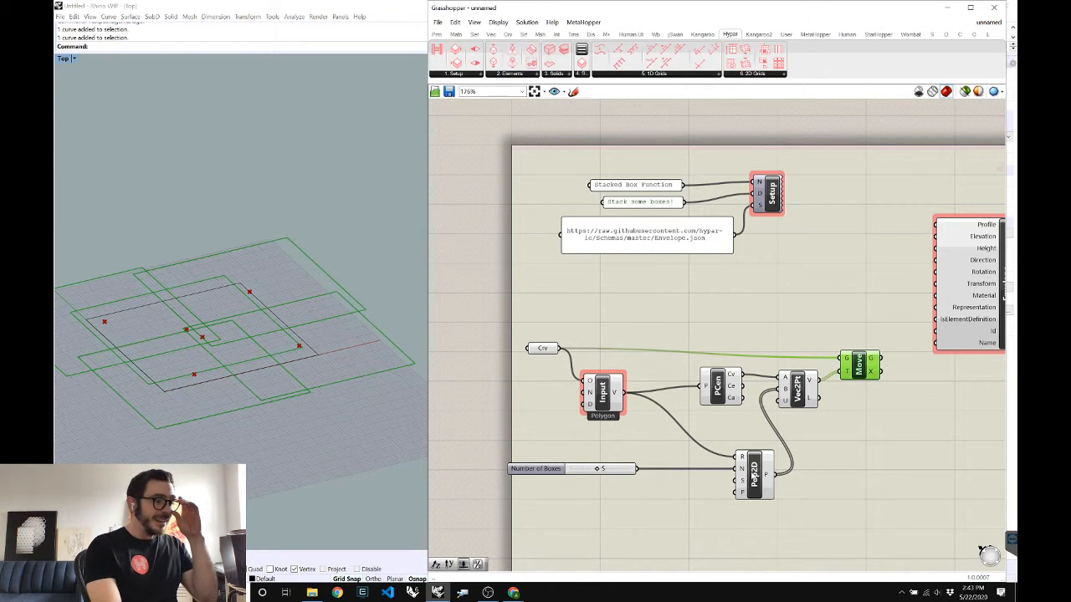
drag(752, 475, 739, 469)
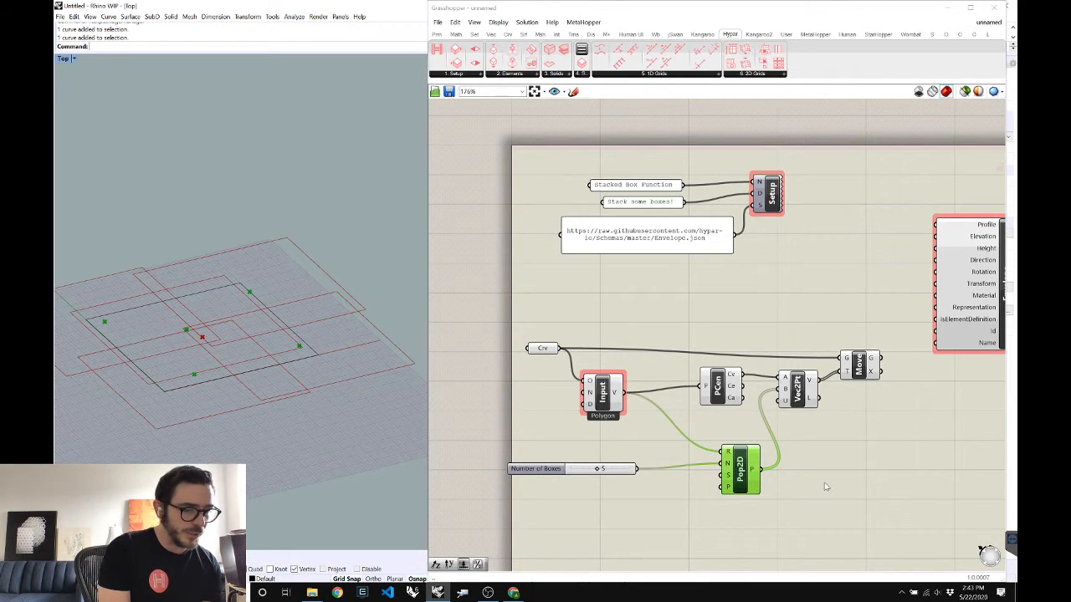
drag(744, 473, 813, 471)
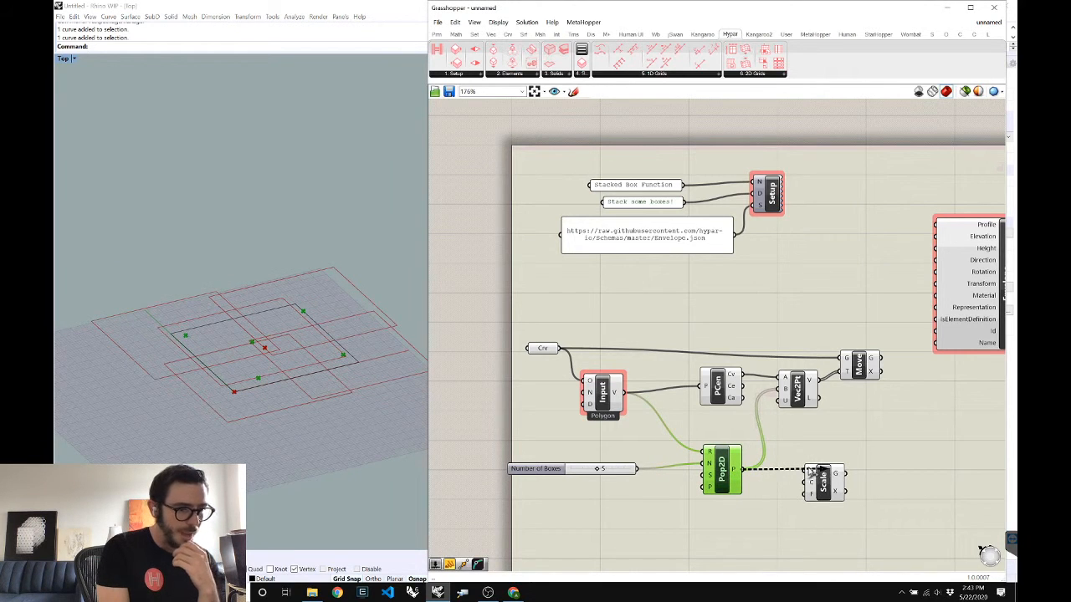
click(716, 389)
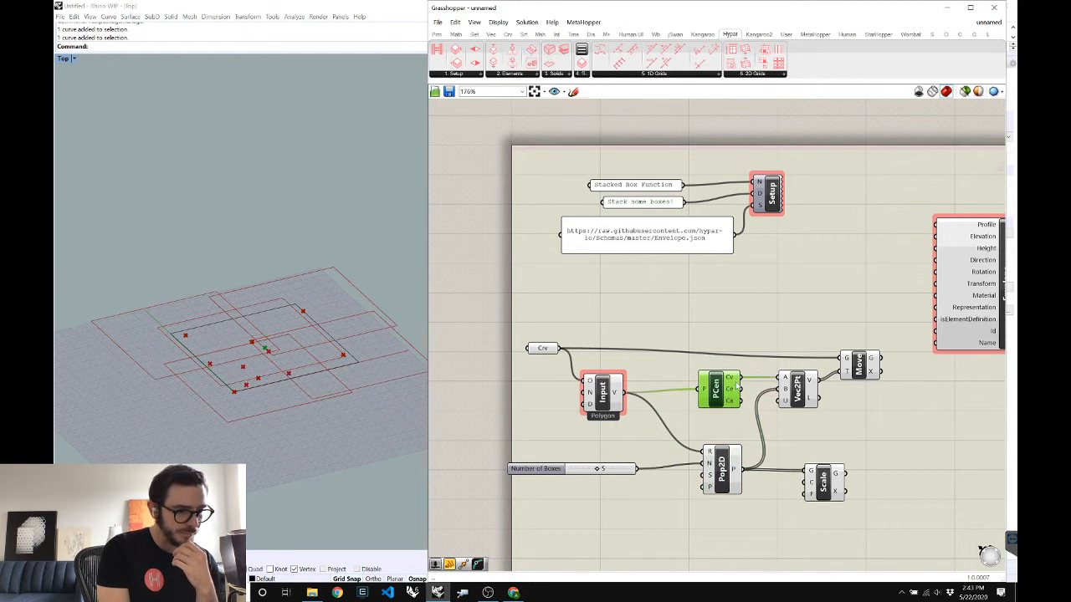
drag(737, 386, 806, 485)
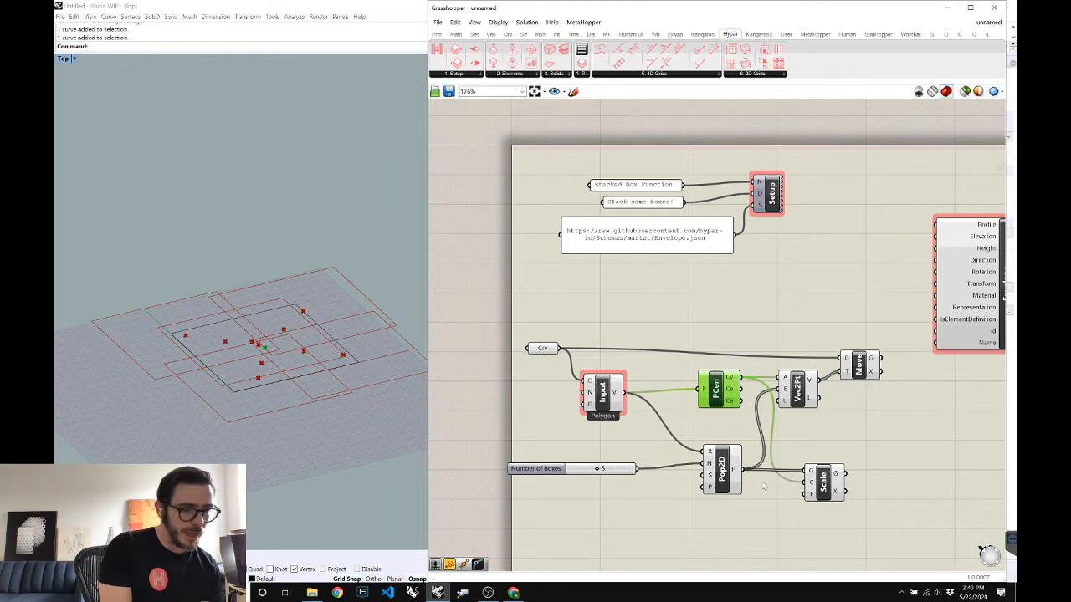
click(625, 516)
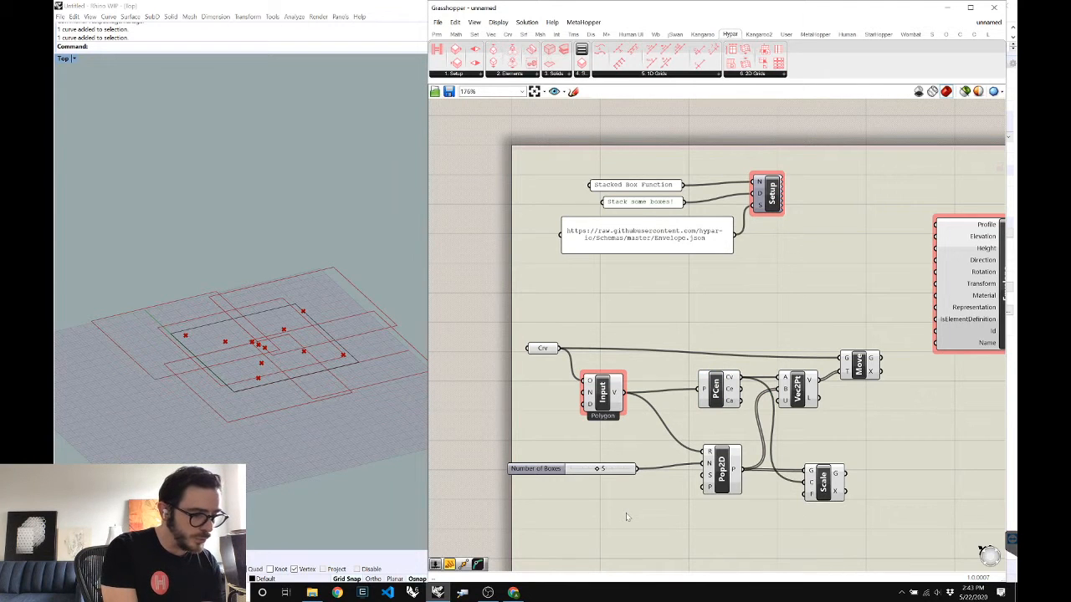
key(Return)
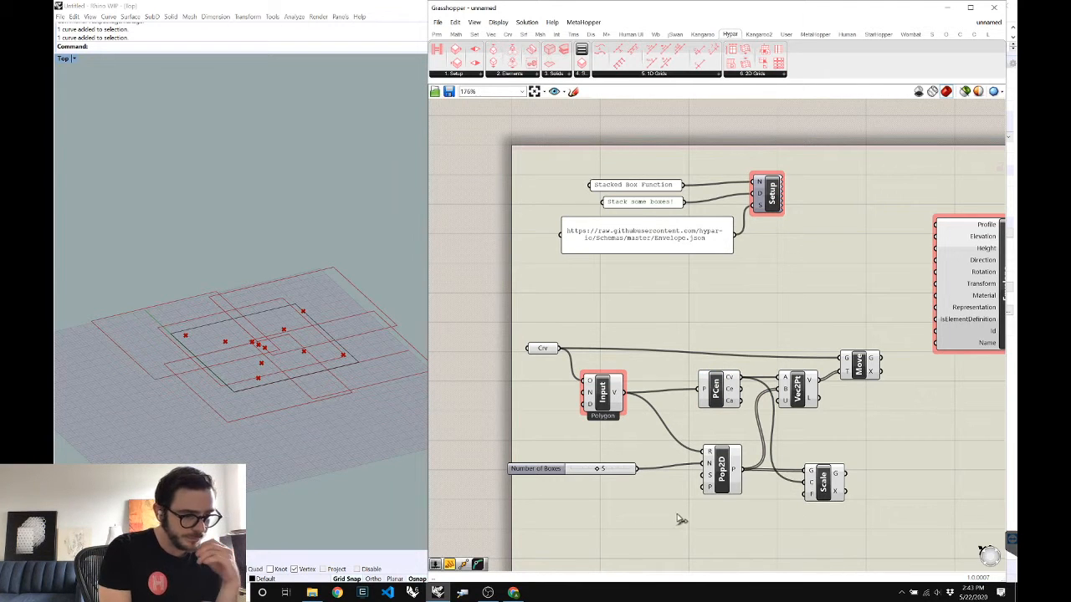
drag(676, 513, 804, 478)
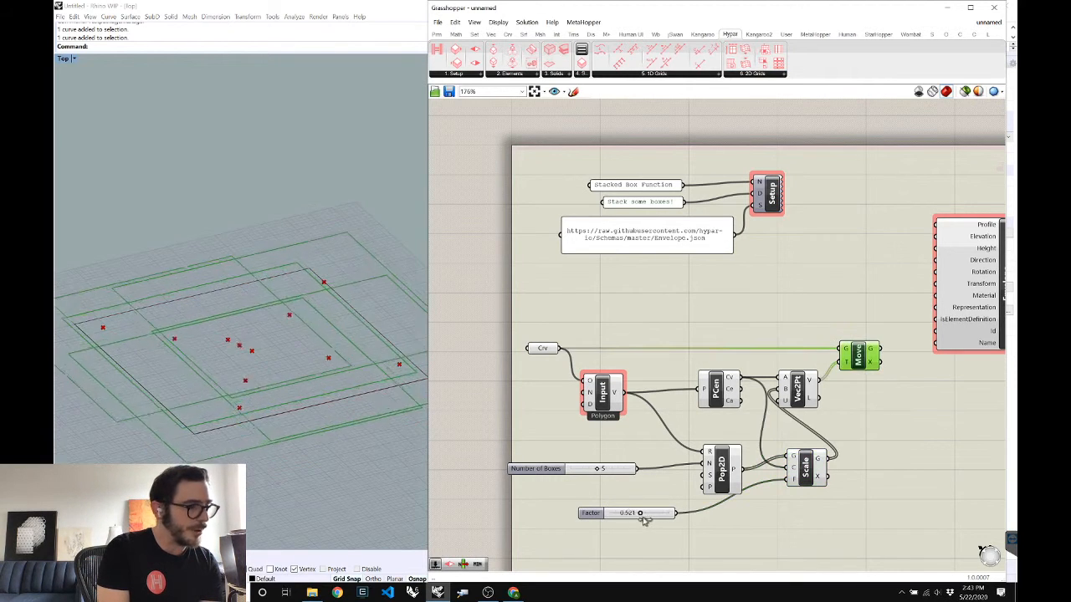
drag(643, 516, 532, 505)
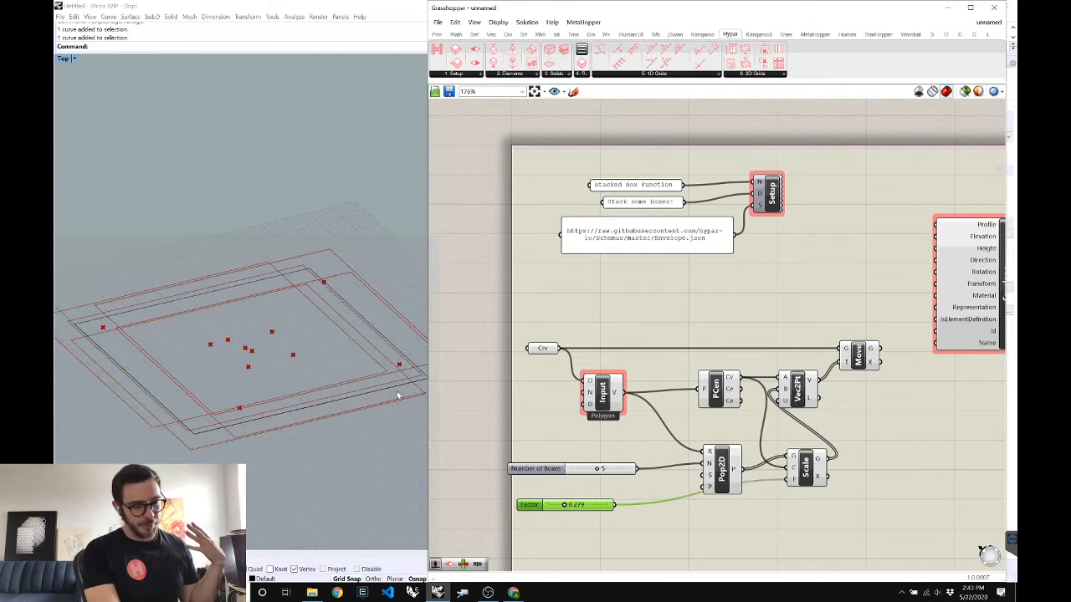
Add a Box Height slider at 40 and wire it into a new Hypar function Input
scroll(657, 471, down, 3)
scroll(656, 470, up, 3)
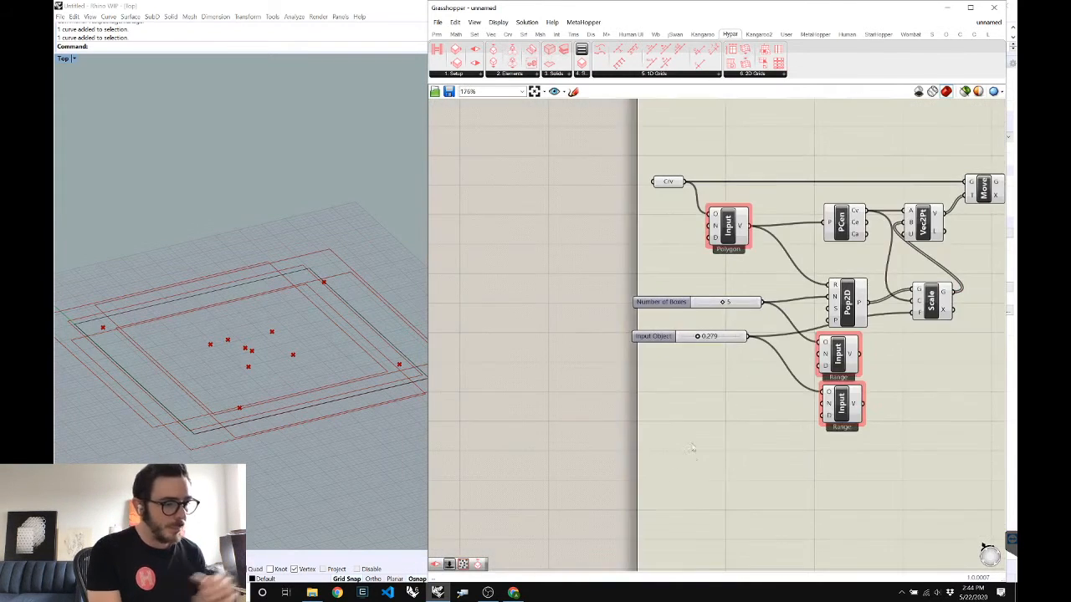
double_click(695, 460)
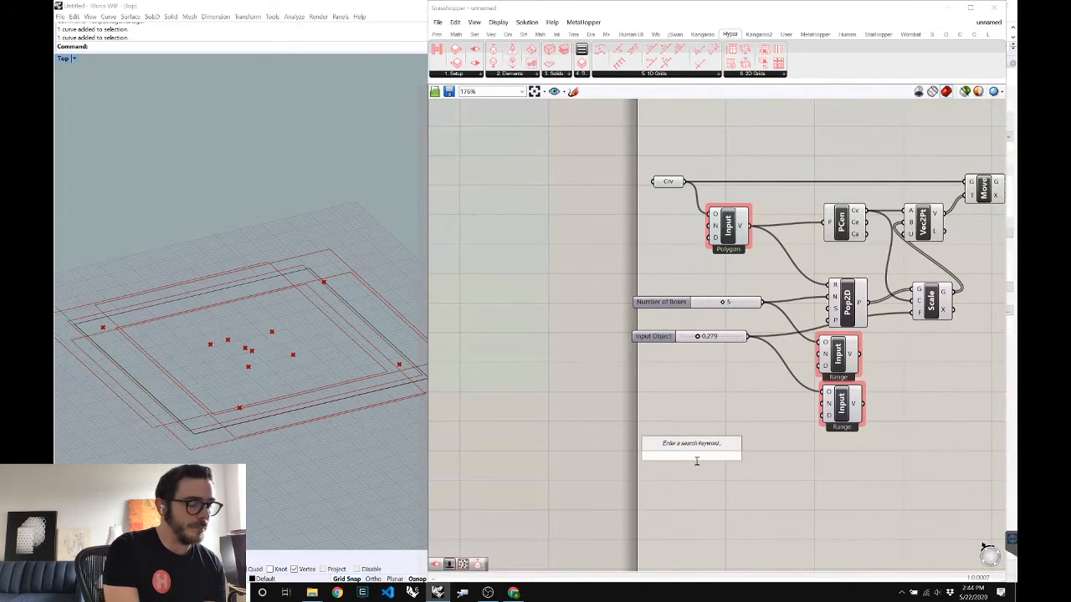
text(40)
key(Return)
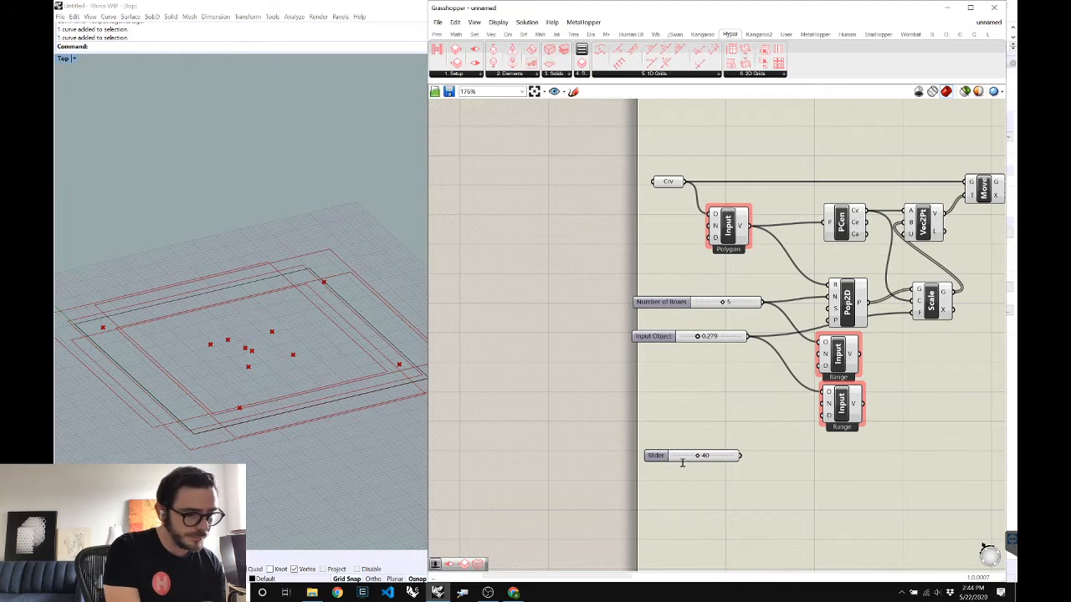
double_click(812, 464)
text(in)
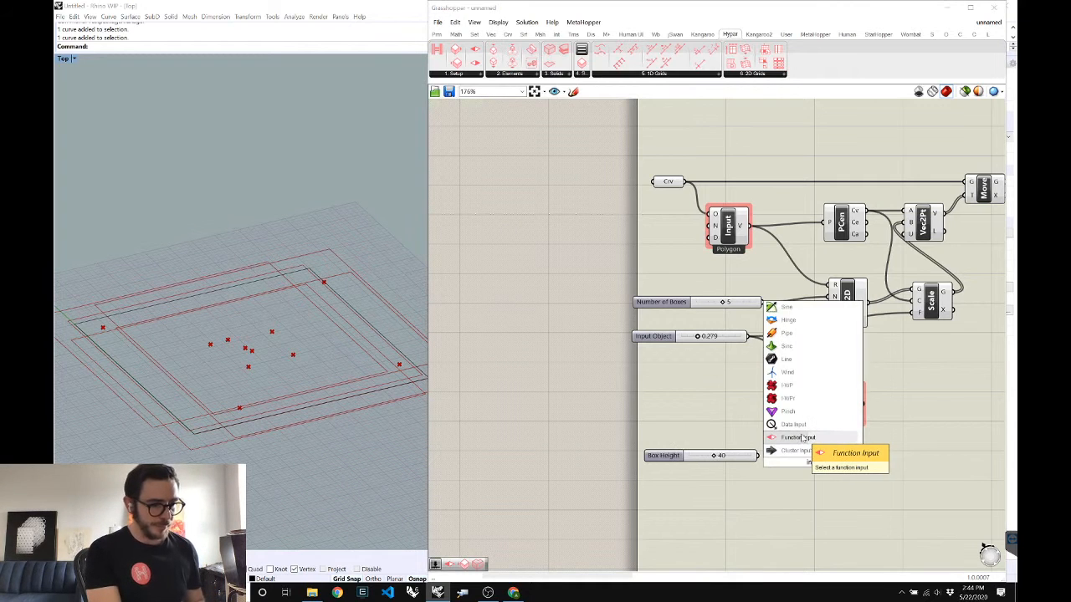
click(802, 437)
drag(758, 456, 800, 451)
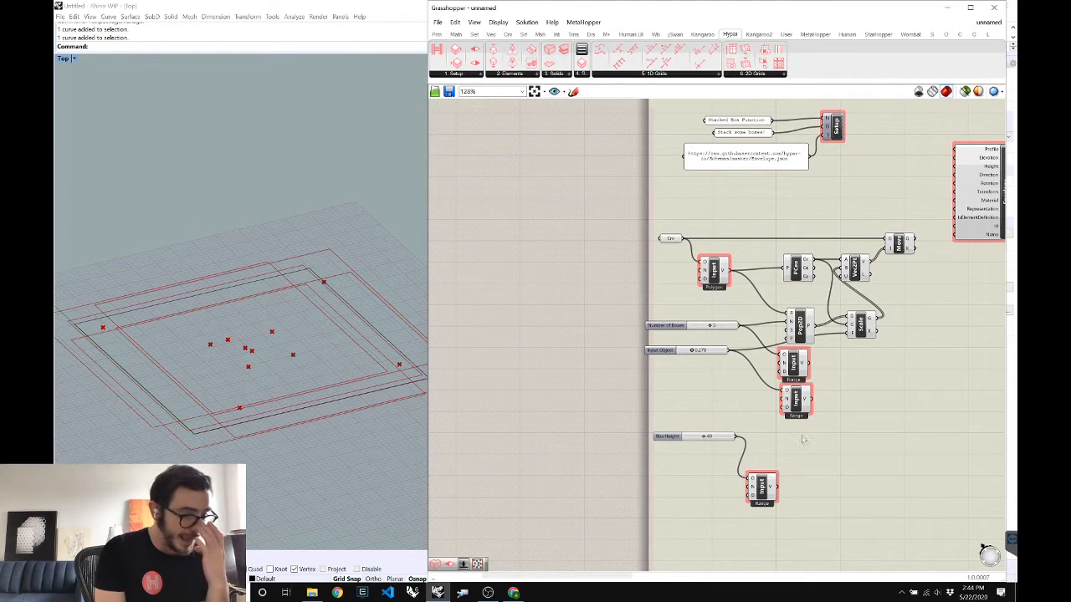
Add a Series from Box Height and a Unit Z vector driven by the Series values
double_click(833, 448)
text(s)
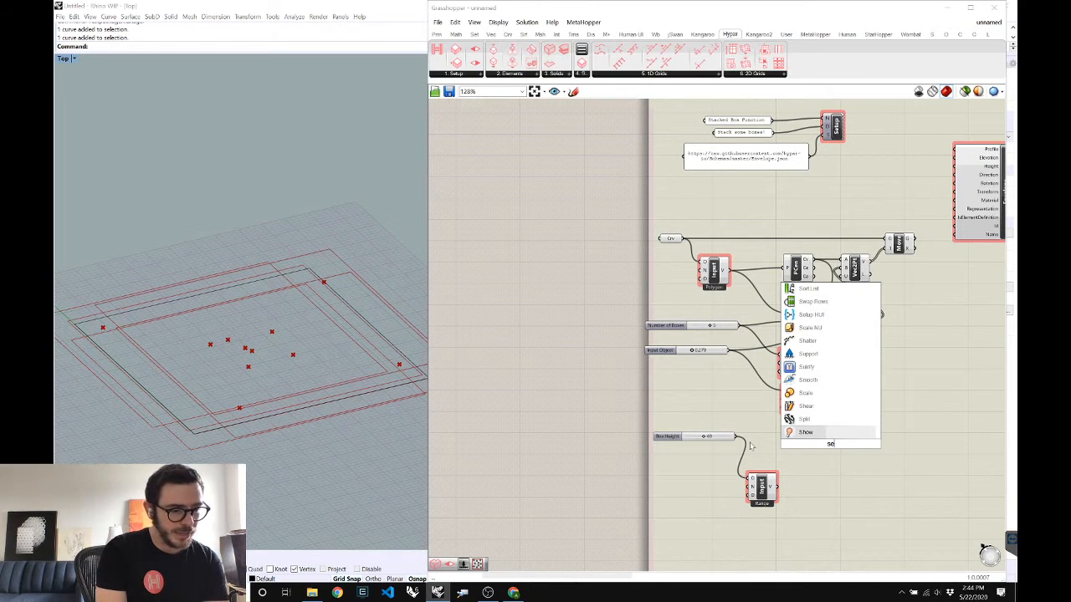
drag(737, 437, 841, 448)
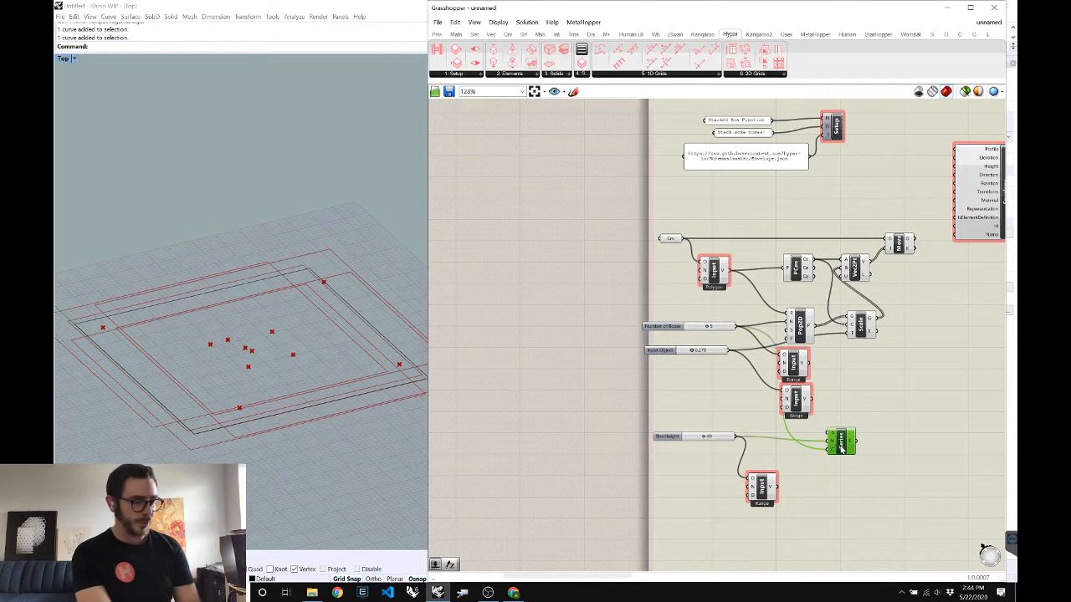
double_click(885, 439)
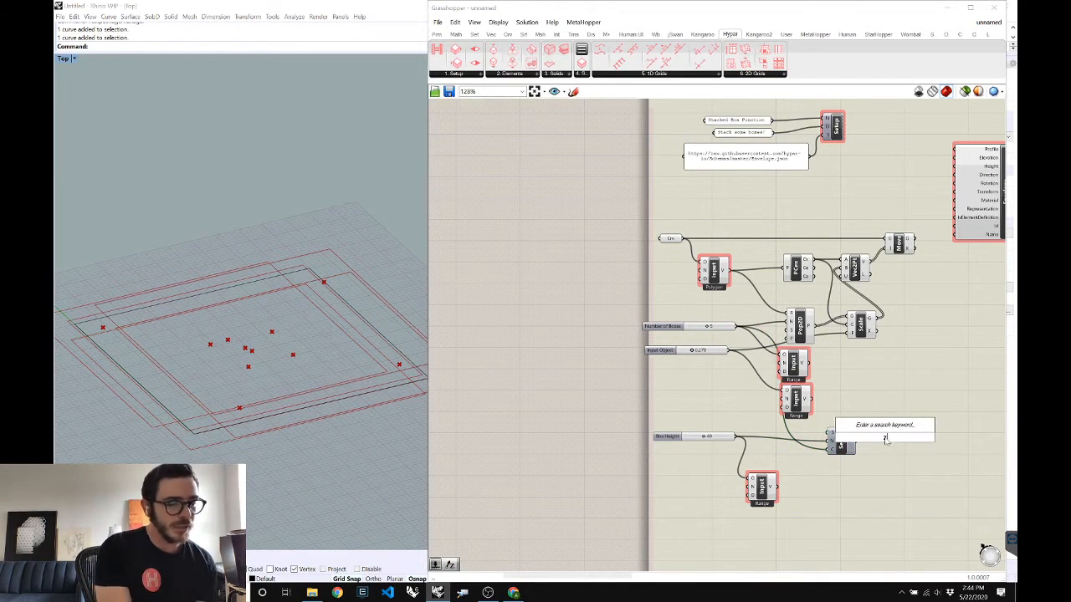
text(z)
key(Return)
drag(857, 441, 873, 438)
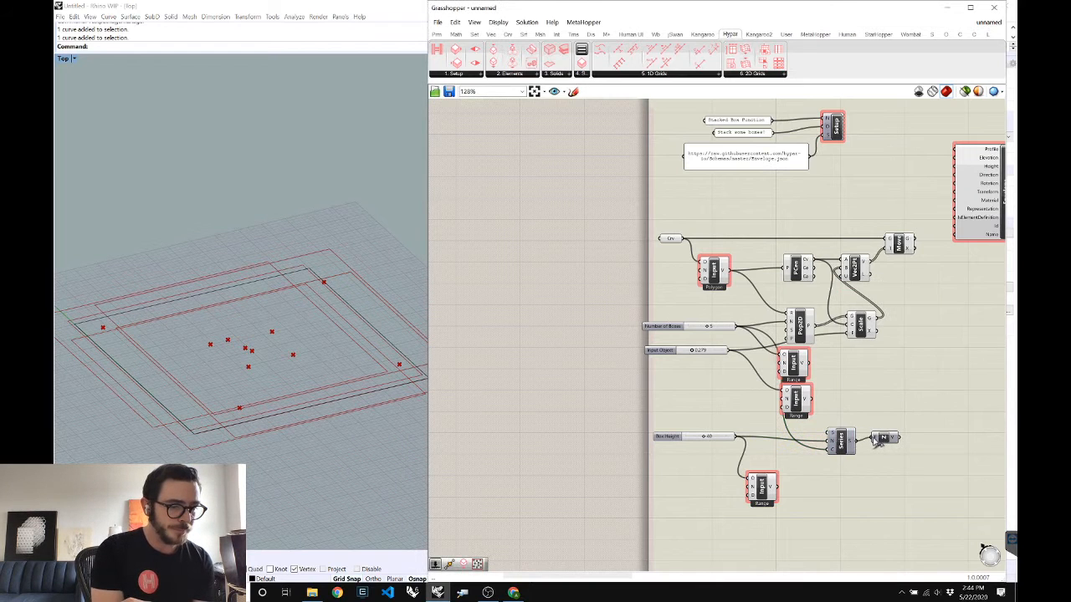
click(887, 438)
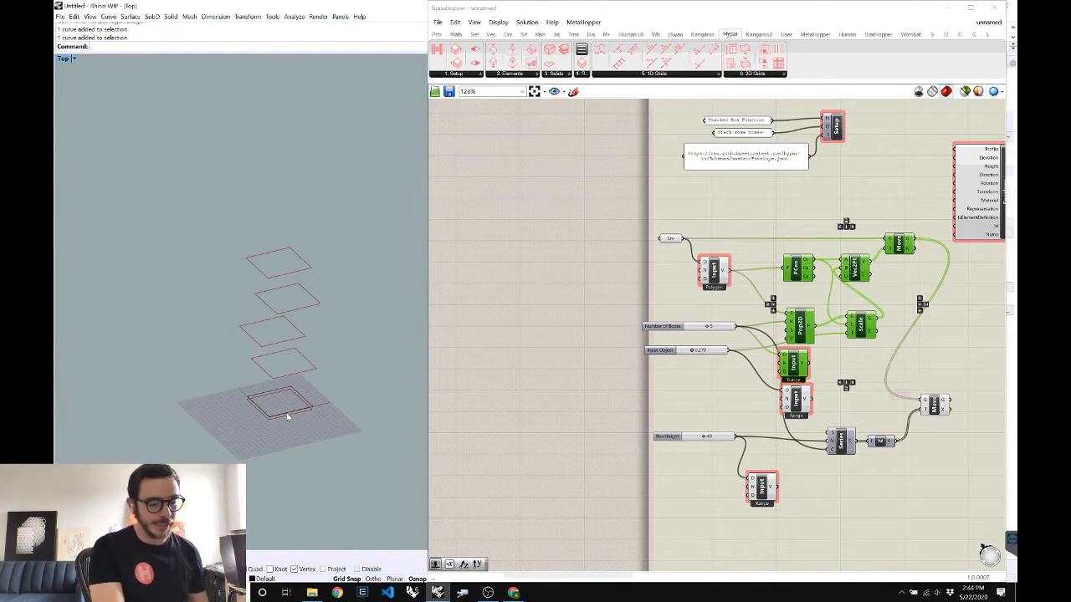
Add an Extrude component fed by the vertically moved outlines
double_click(958, 454)
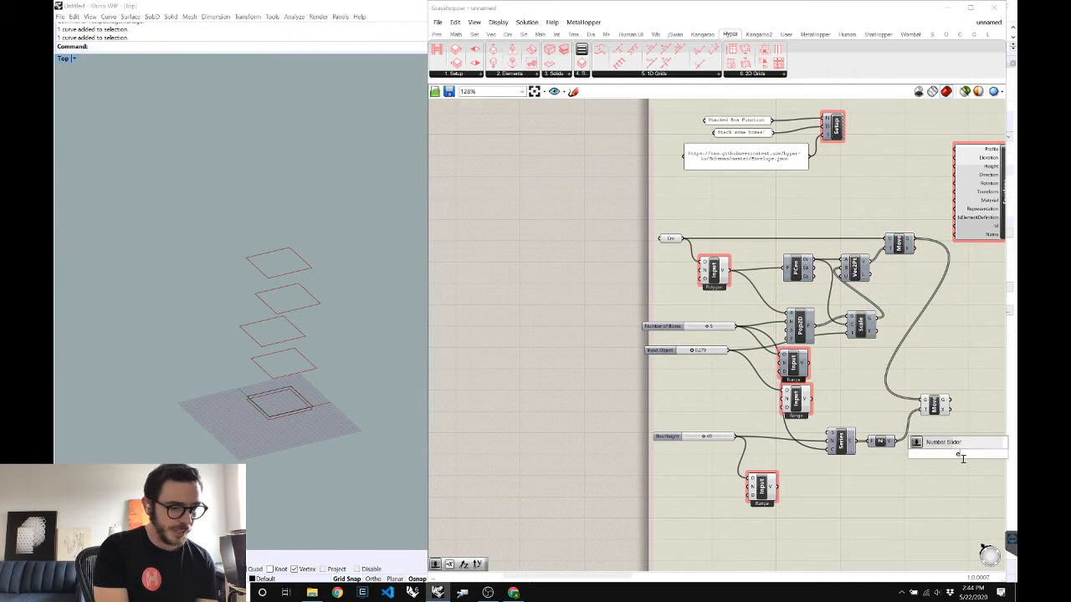
text(extr)
key(Return)
drag(951, 404, 947, 456)
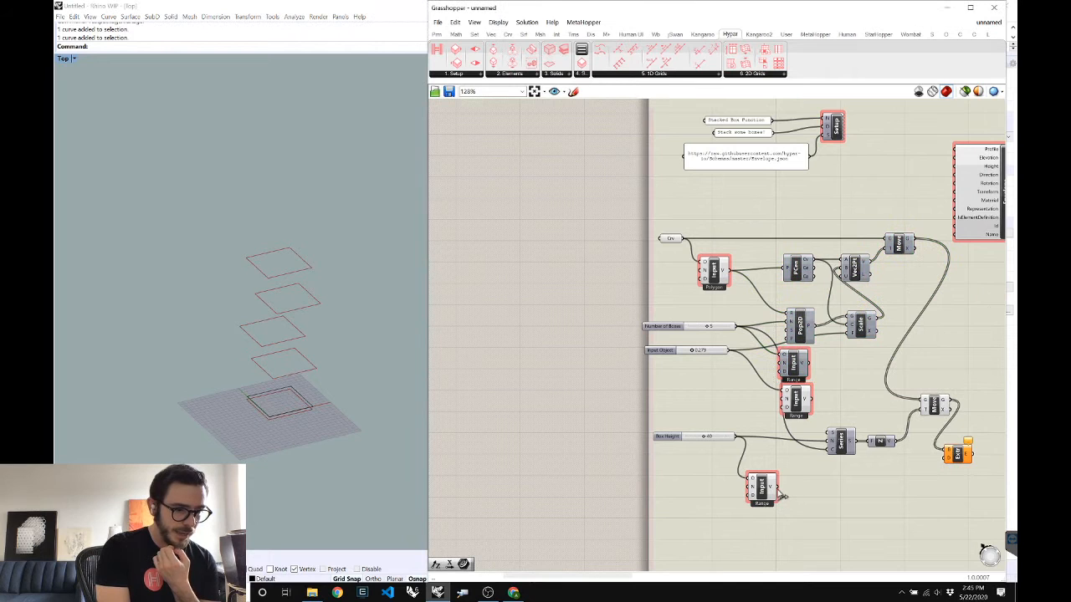
Set the extrusion direction to Unit Z from Box Height and place the Envelope beside Extrude
click(887, 490)
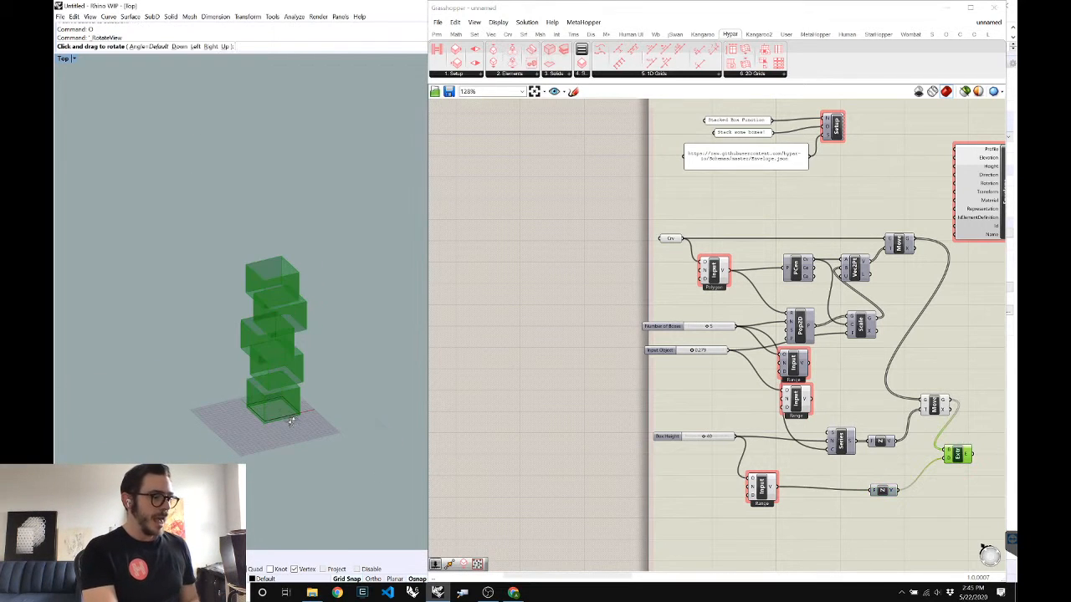
scroll(290, 420, up, 6)
mouse_move(286, 409)
mouse_down()
mouse_move(310, 395)
mouse_move(296, 409)
mouse_move(270, 391)
mouse_move(284, 392)
mouse_up()
key(Escape)
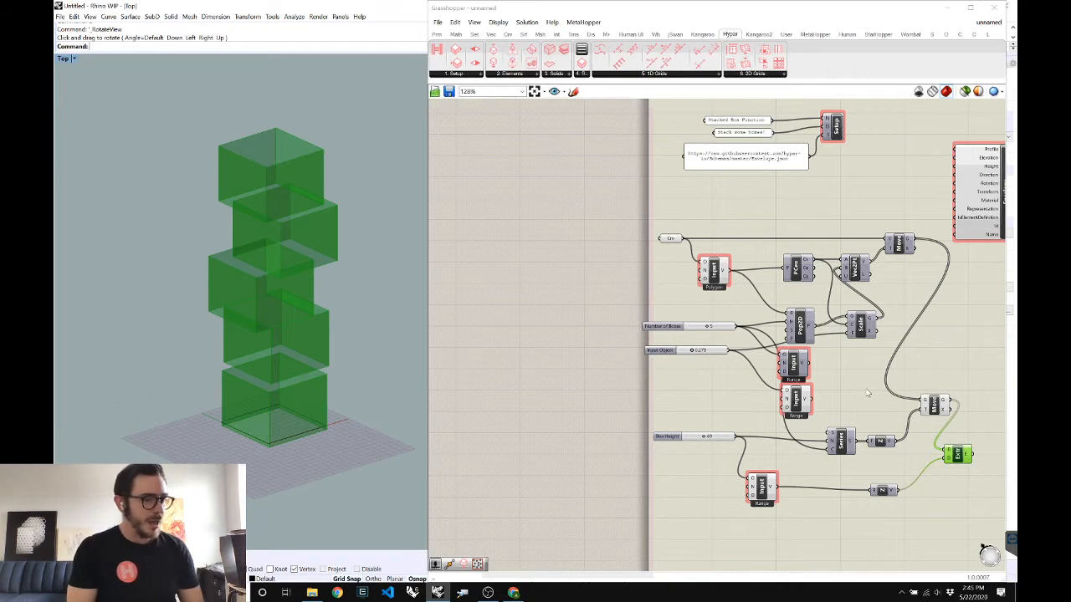
scroll(867, 393, down, 1)
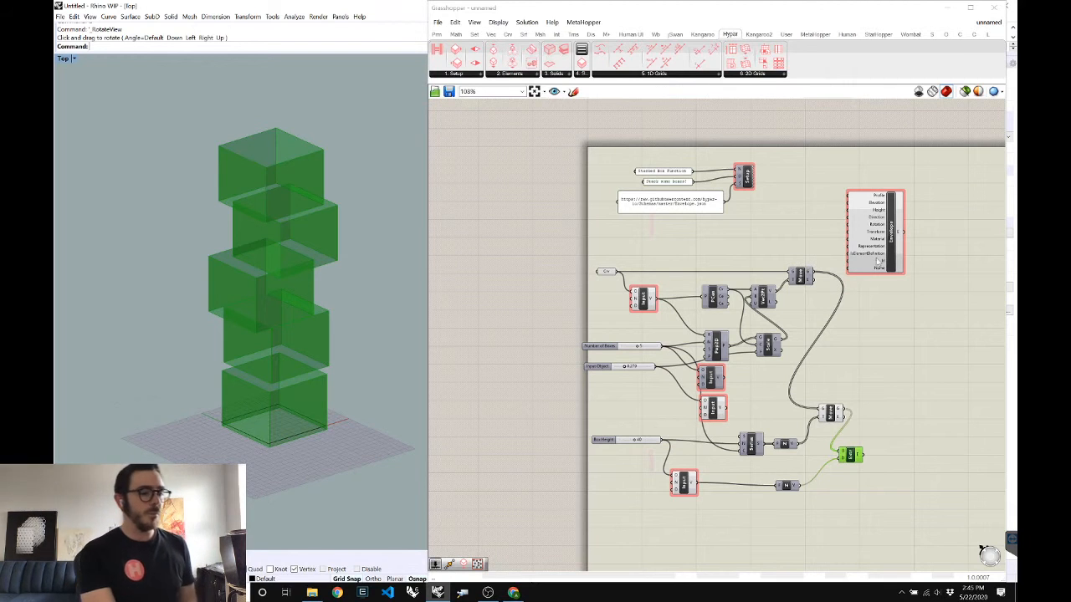
drag(911, 262, 938, 355)
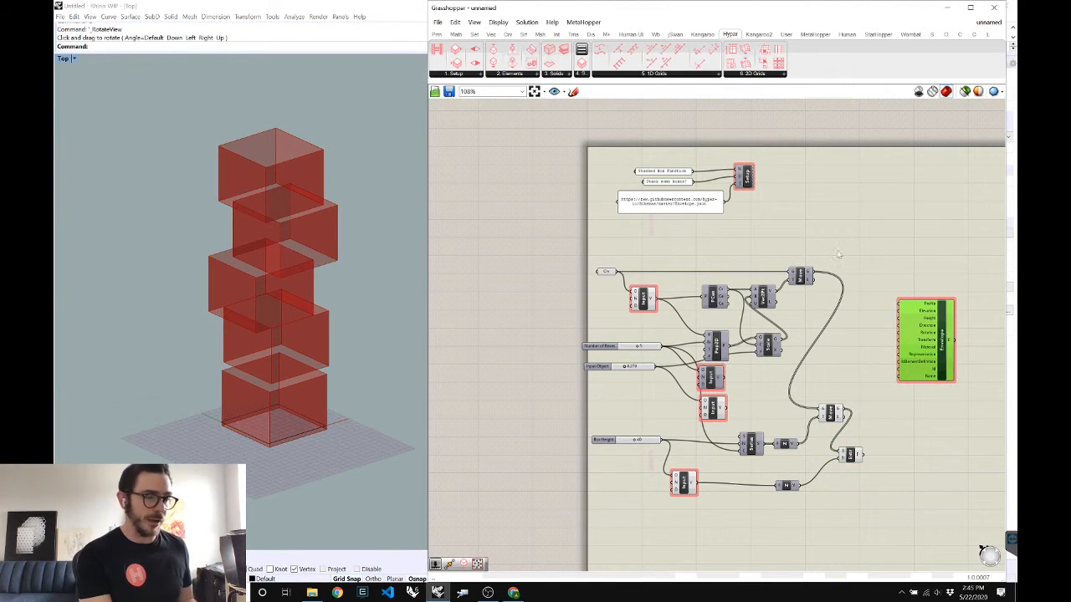
Wire the Move component's geometry output into the Envelope's Profile input, previewing only the selection
click(506, 72)
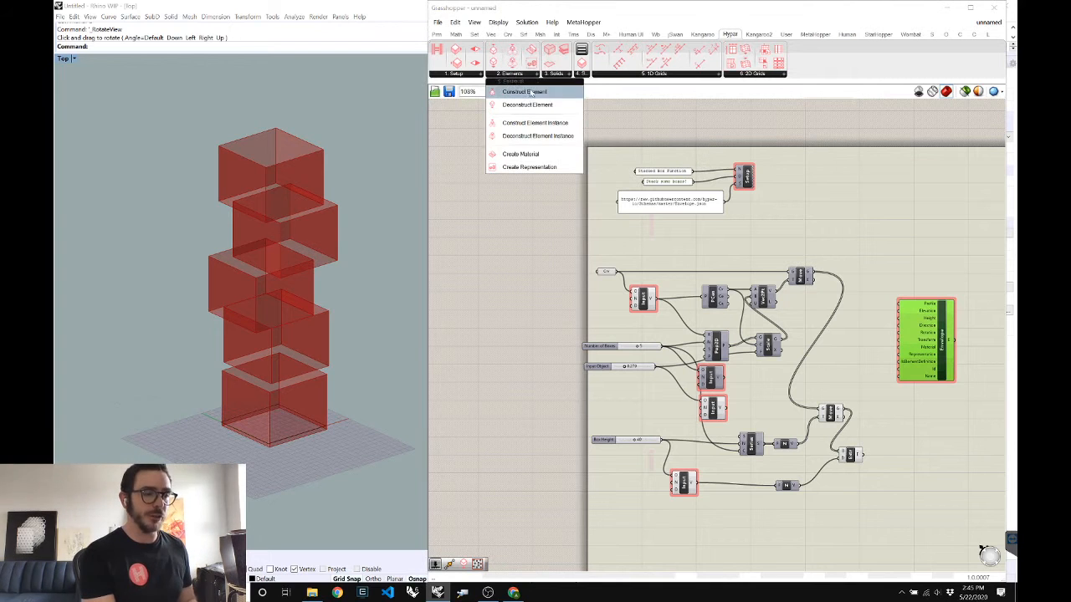
click(987, 435)
scroll(980, 416, up, 1)
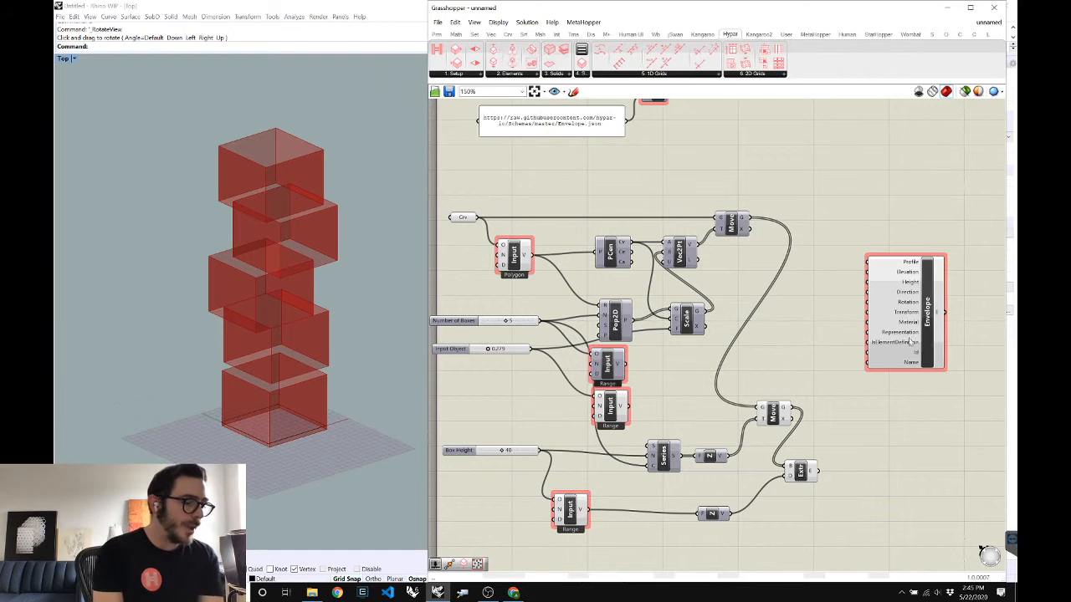
drag(945, 263, 969, 262)
click(882, 430)
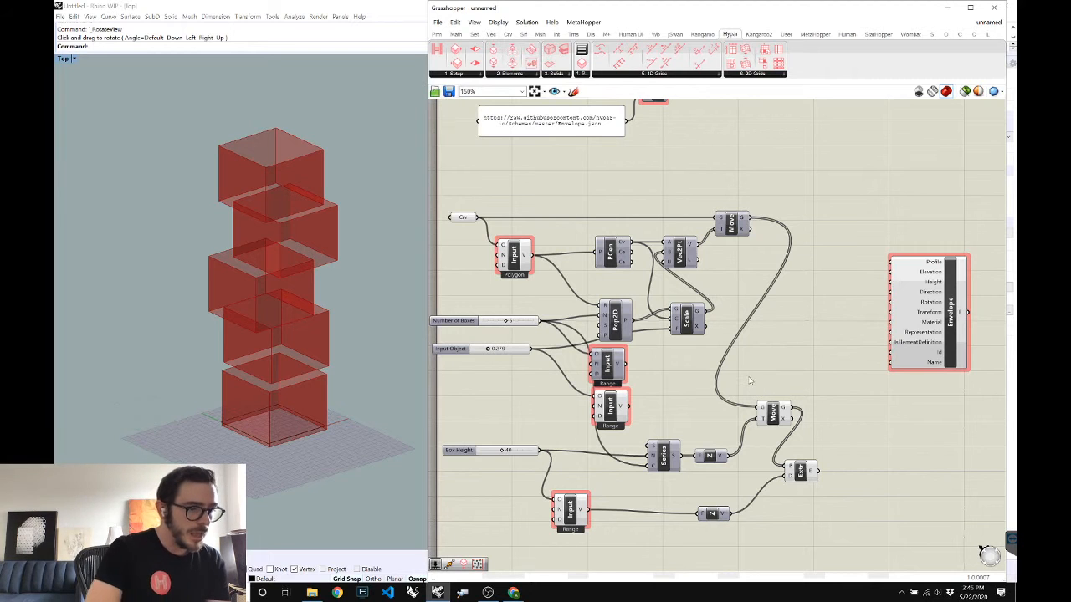
click(743, 218)
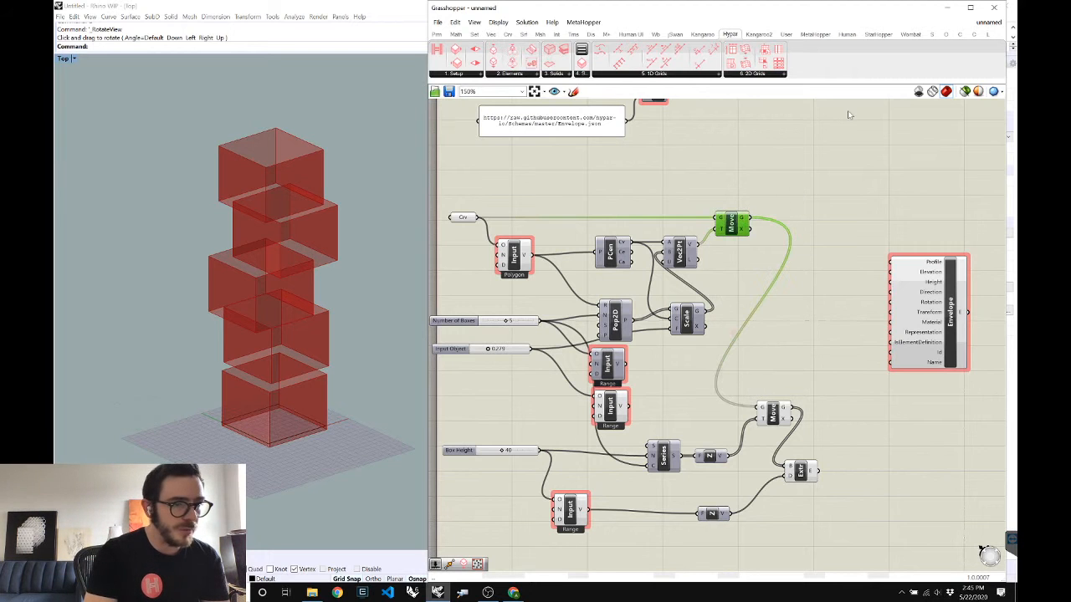
click(964, 91)
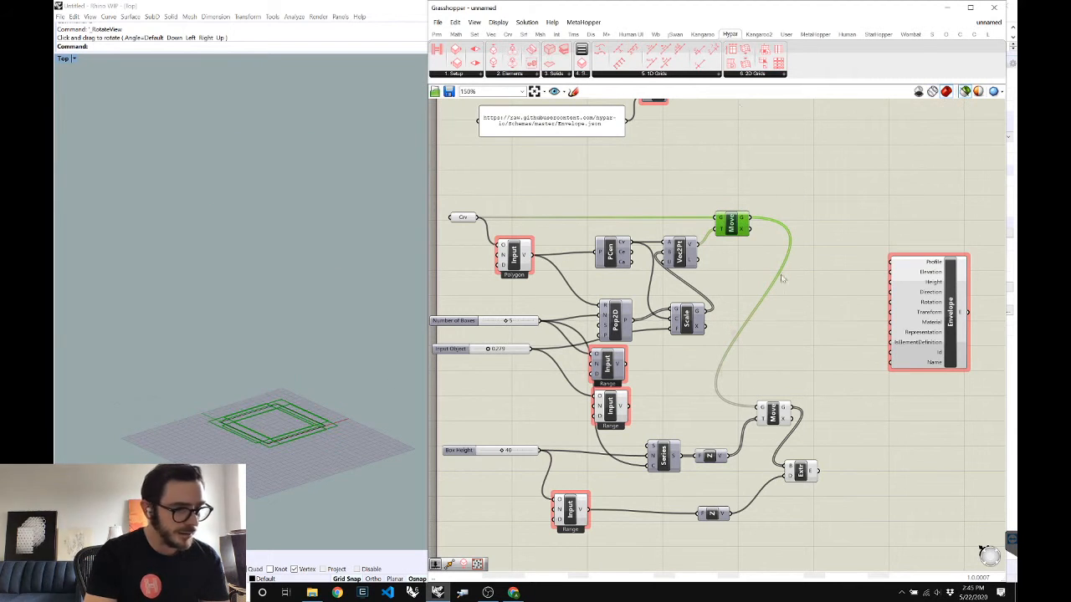
drag(750, 222, 893, 264)
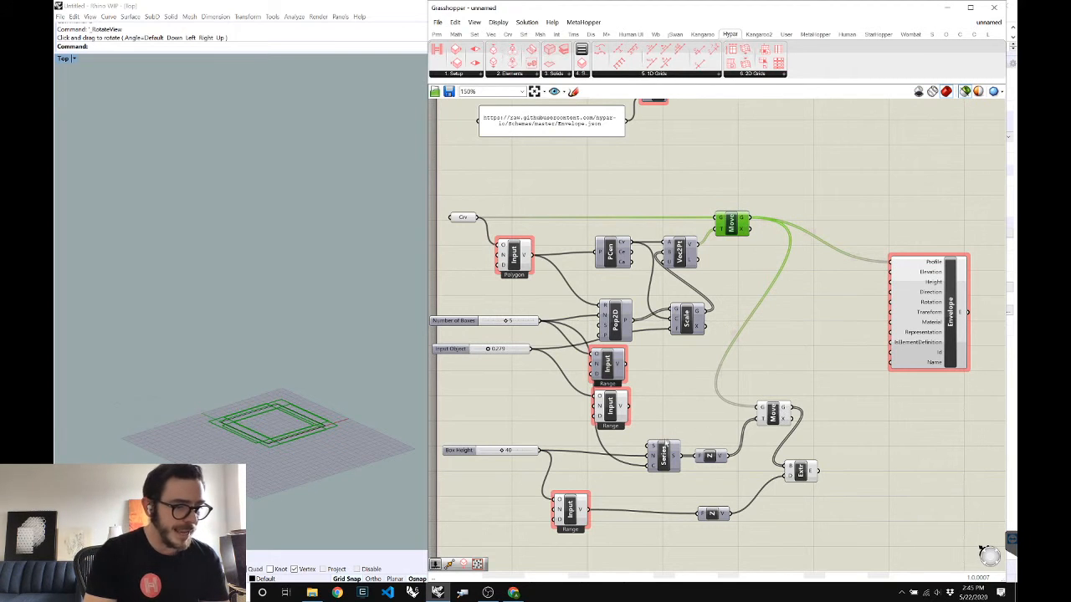
drag(661, 452, 647, 450)
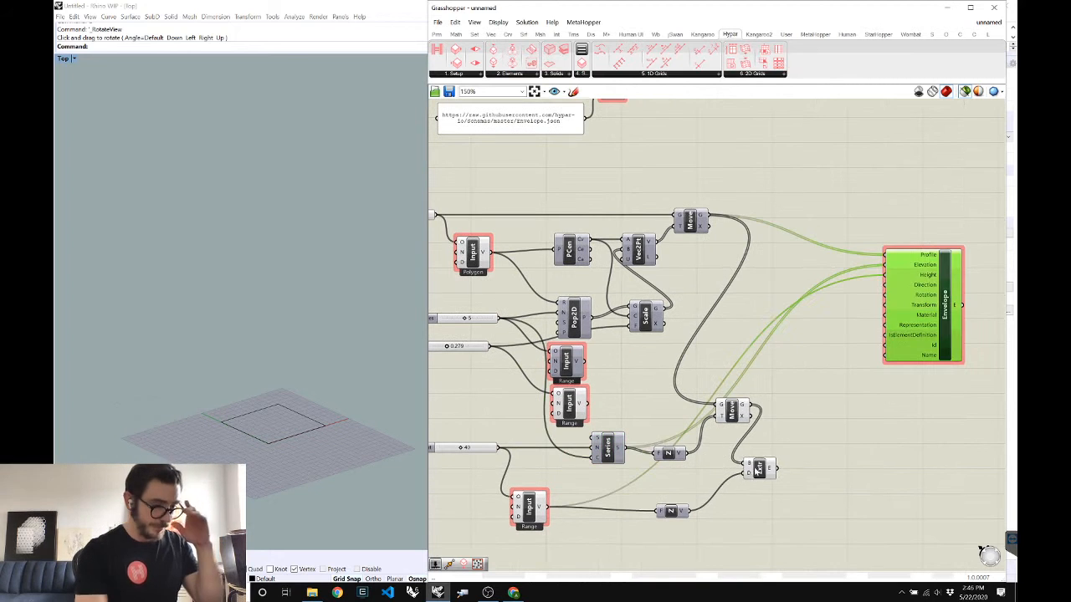
drag(757, 470, 776, 464)
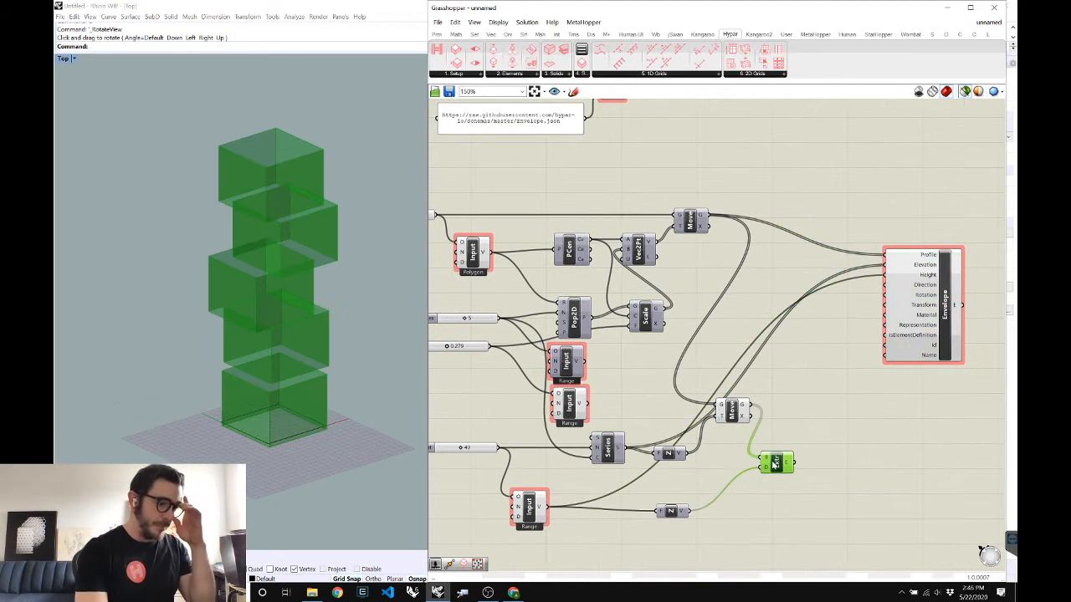
Add a Hypar Representation component from the Elements list and wire it into Envelope's Representation input
click(828, 374)
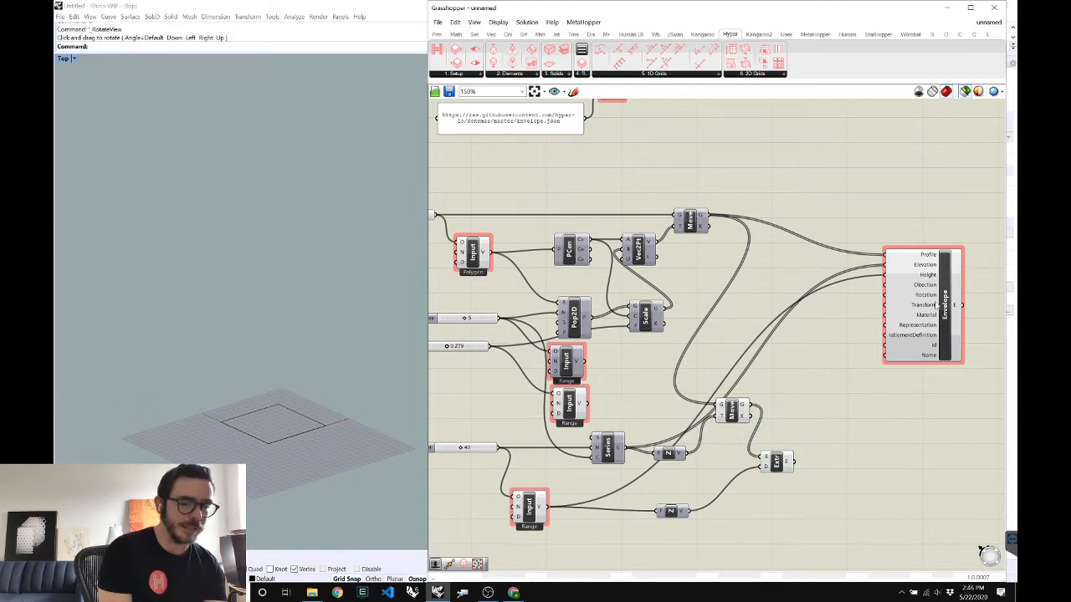
drag(946, 308, 953, 308)
key(Right)
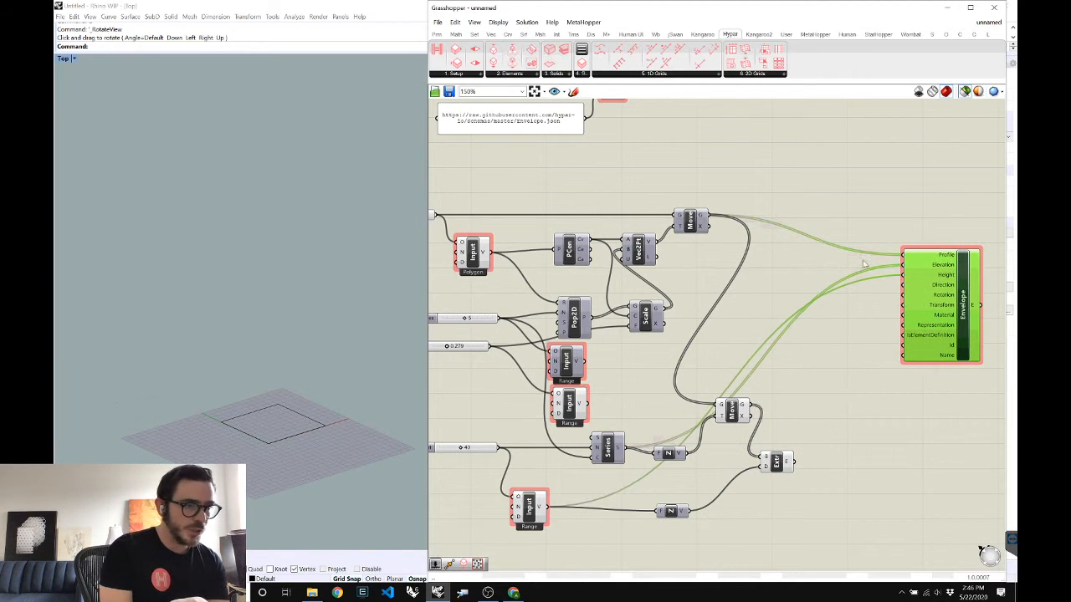
click(510, 74)
click(535, 167)
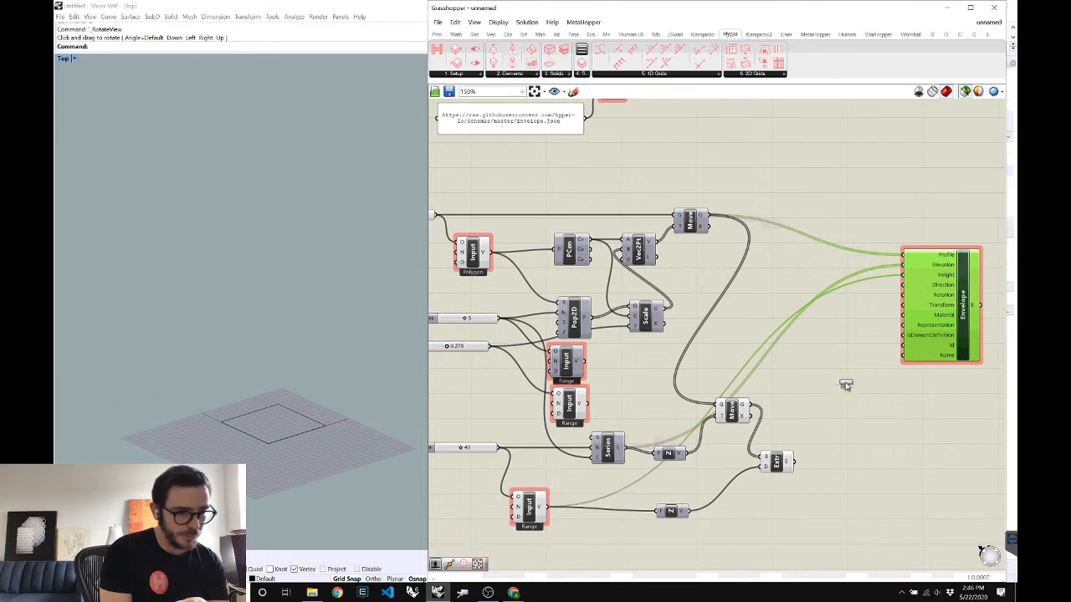
click(847, 387)
drag(871, 390, 969, 332)
drag(854, 398, 887, 390)
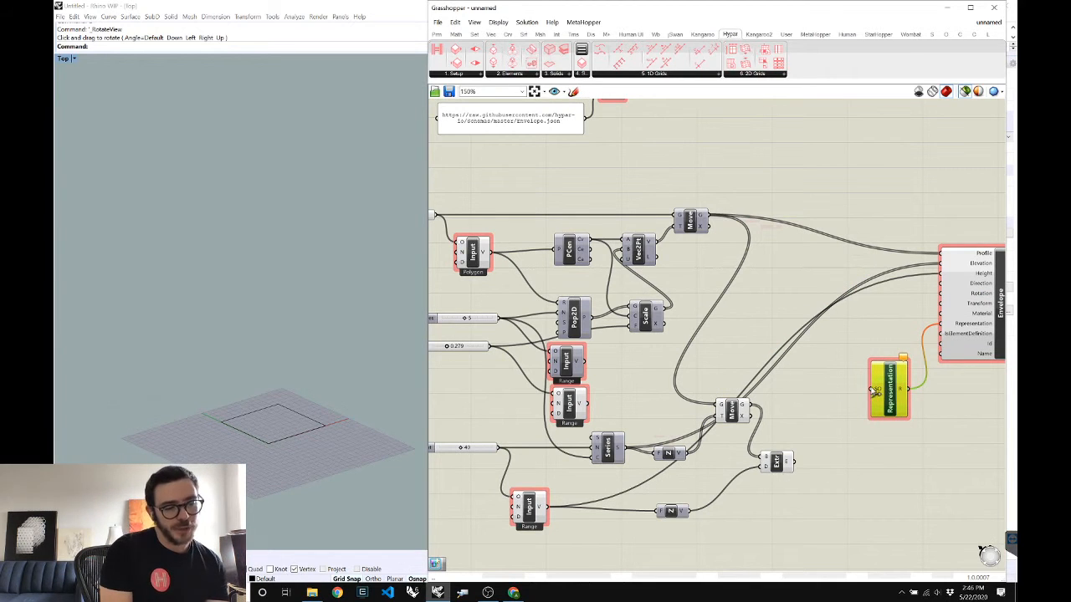
Feed the extruded boxes into Representation and add a Hypar Create Extrude wired from the moved profiles
drag(795, 461, 872, 392)
click(778, 464)
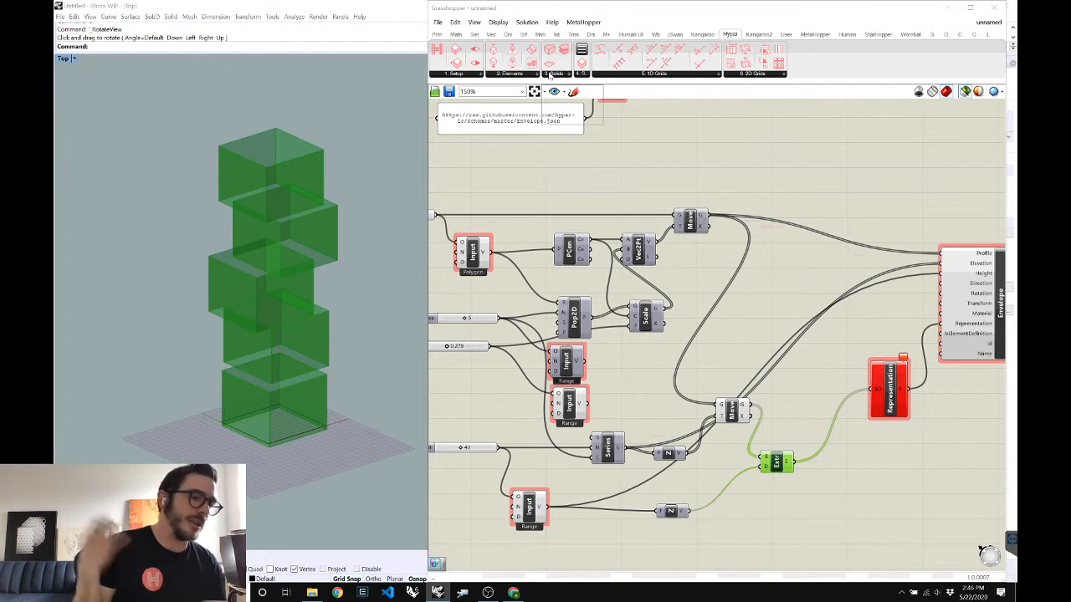
click(550, 74)
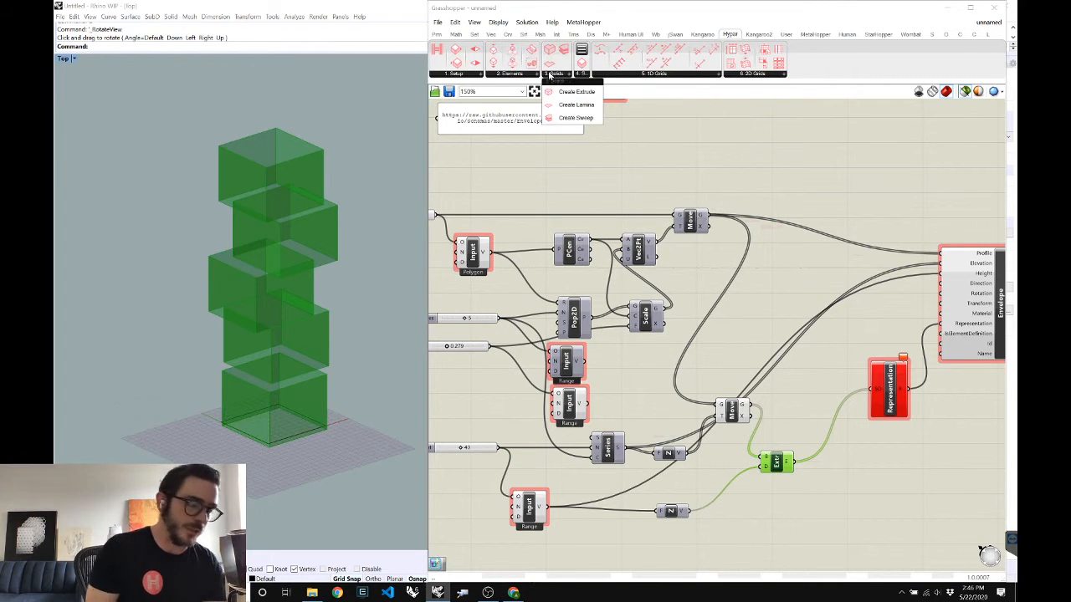
click(574, 92)
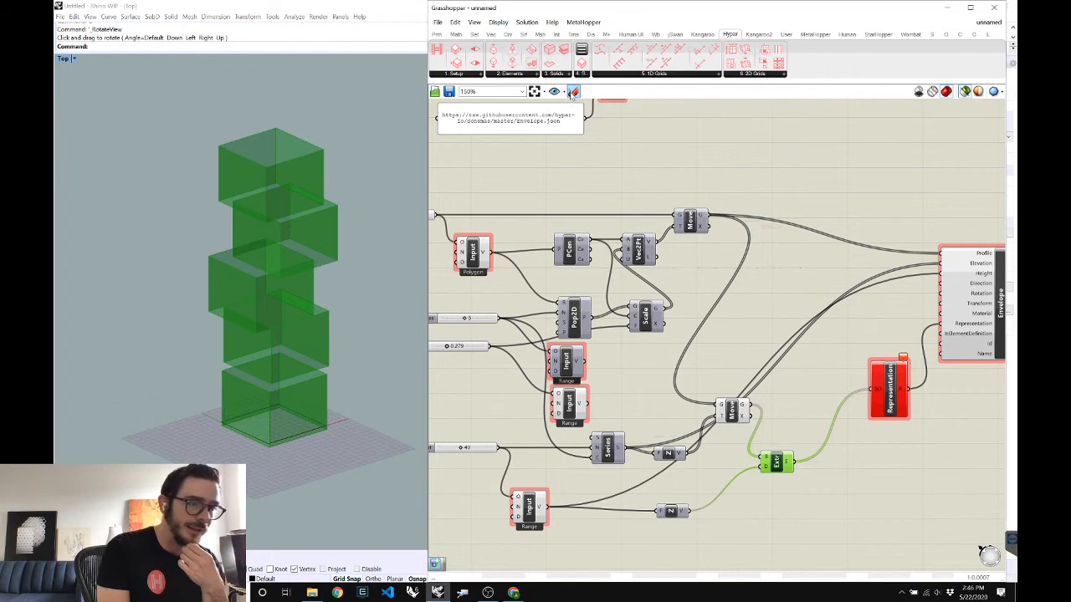
click(799, 518)
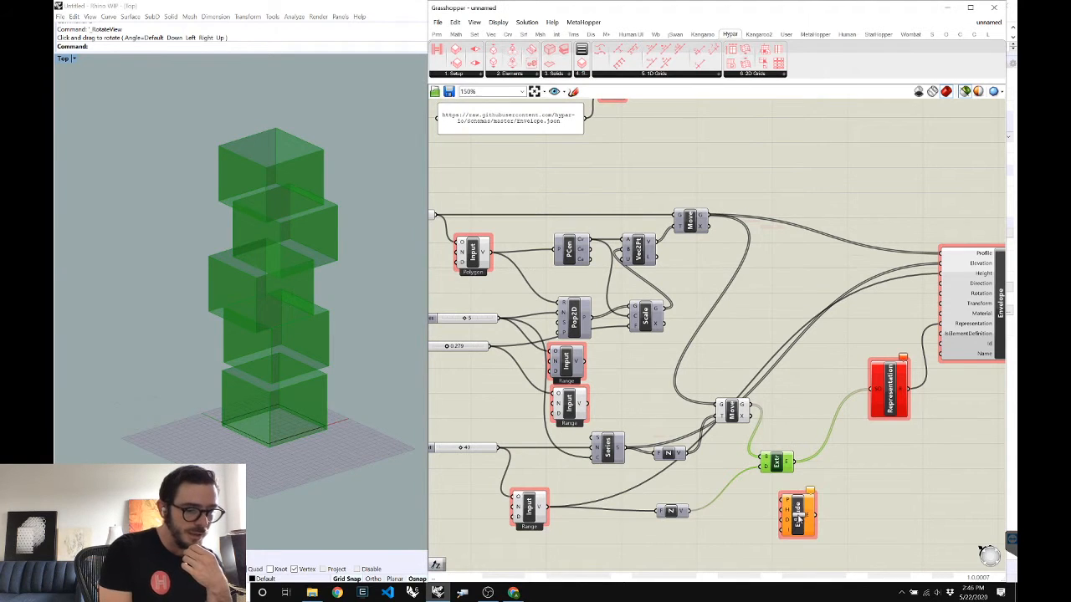
drag(777, 458, 796, 438)
click(732, 411)
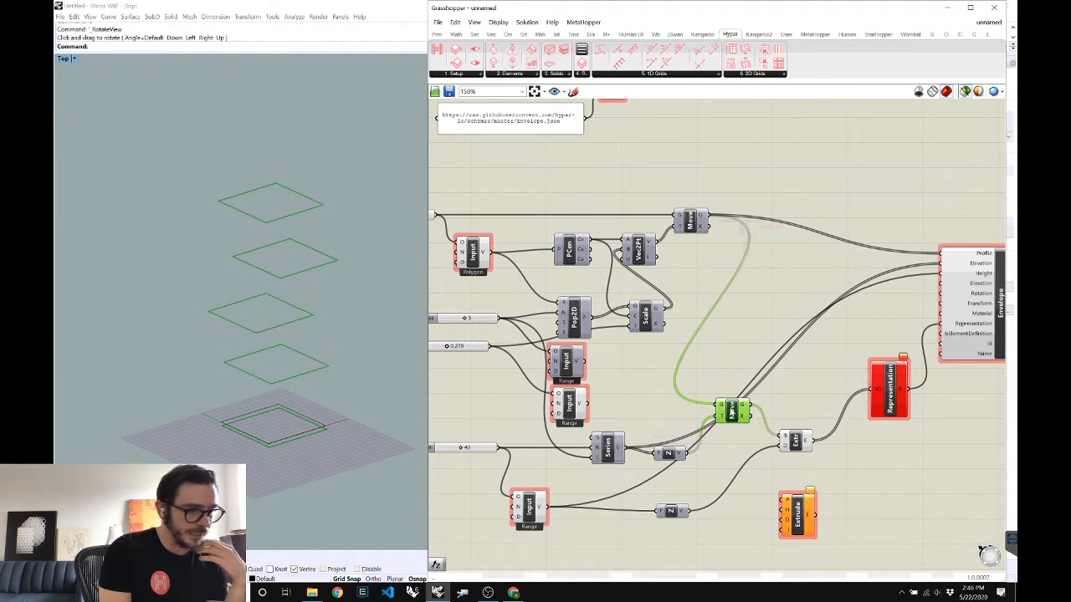
drag(749, 407, 780, 500)
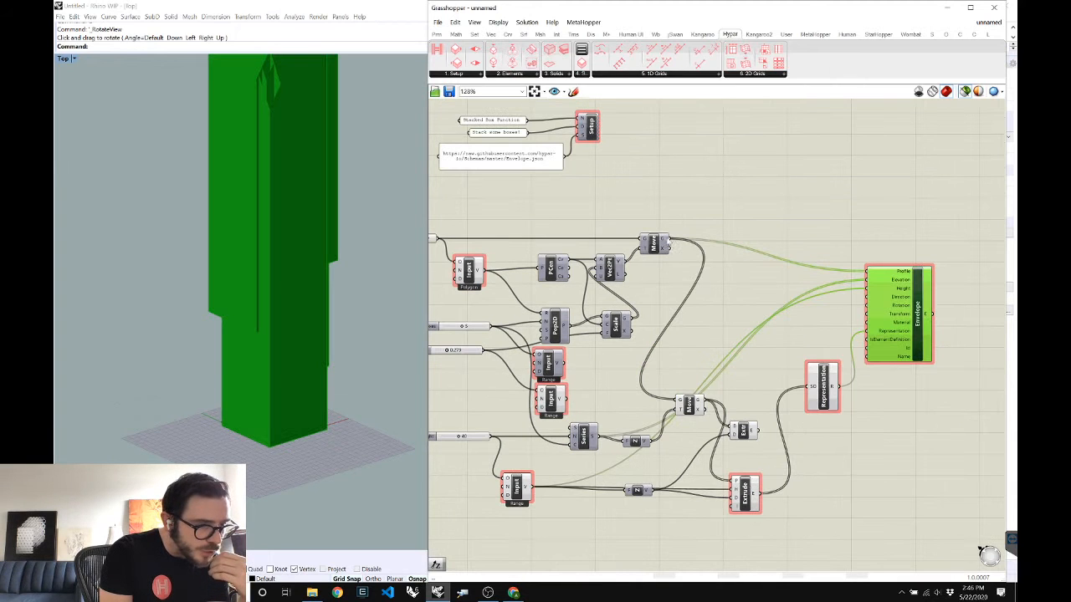
drag(669, 243, 731, 483)
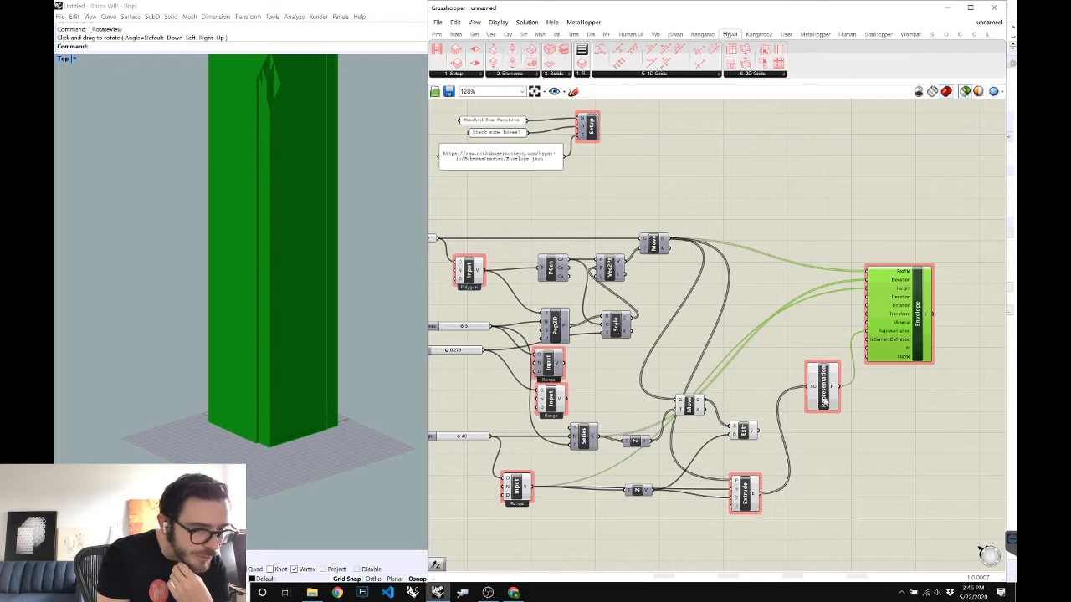
Graft Representation's solid input, flatten its output, and preview the Envelope tower
click(824, 401)
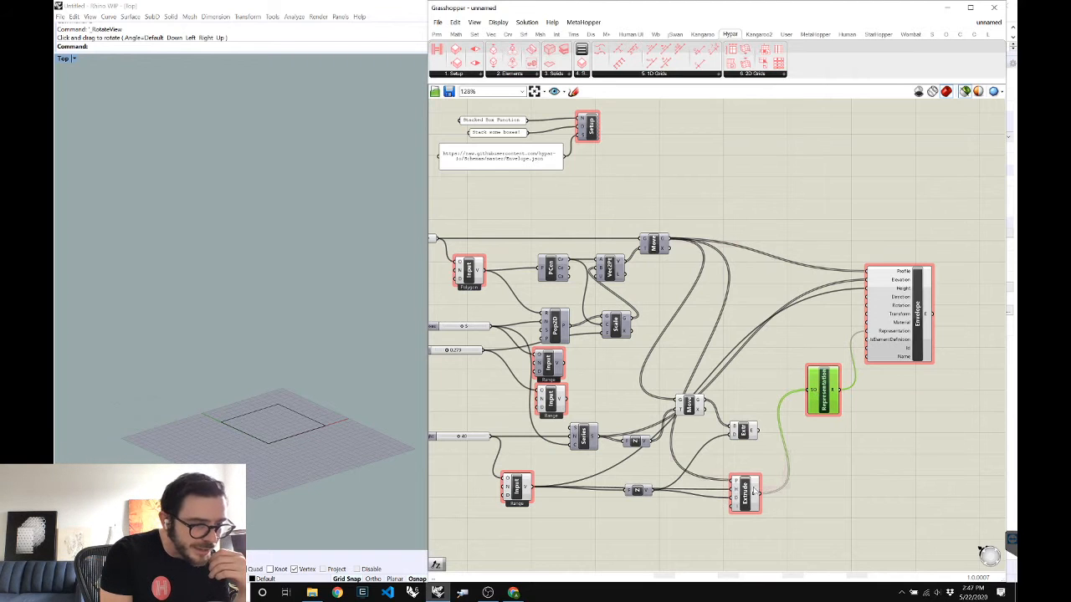
right_click(814, 393)
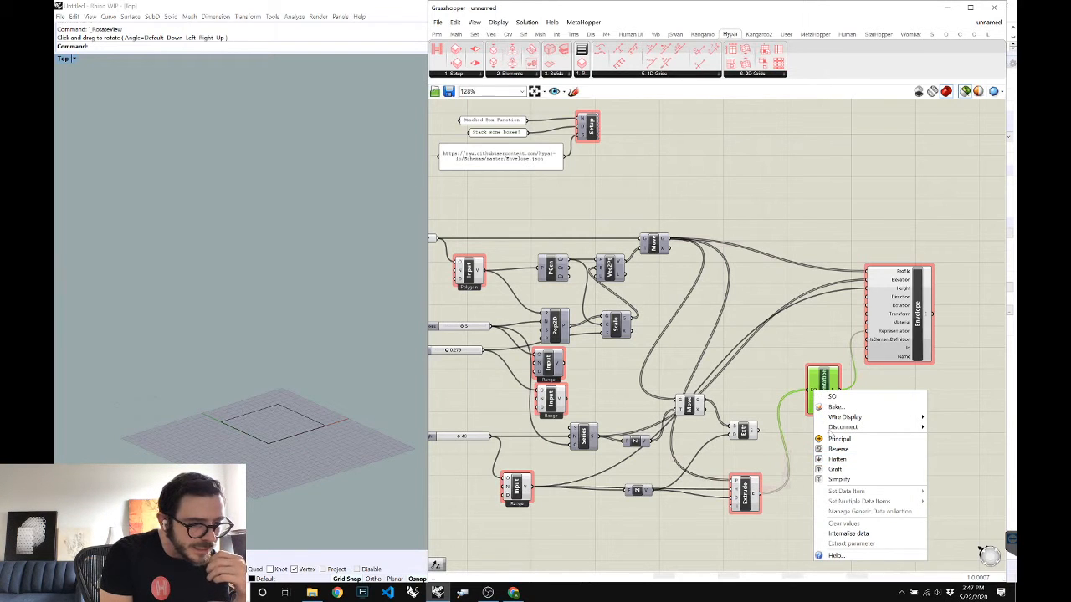
click(834, 470)
right_click(838, 389)
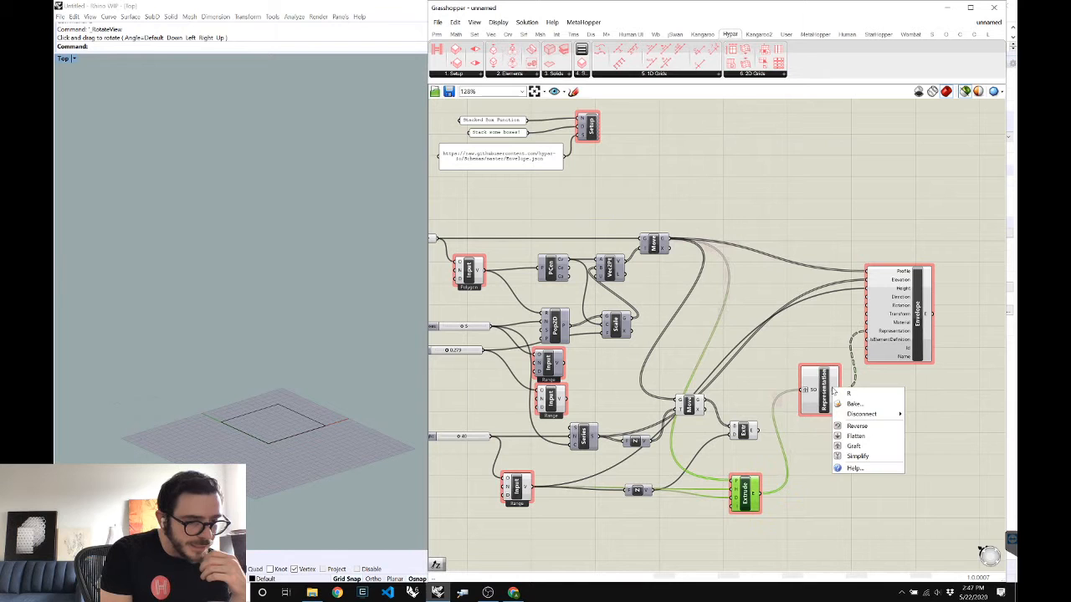
click(850, 435)
click(901, 316)
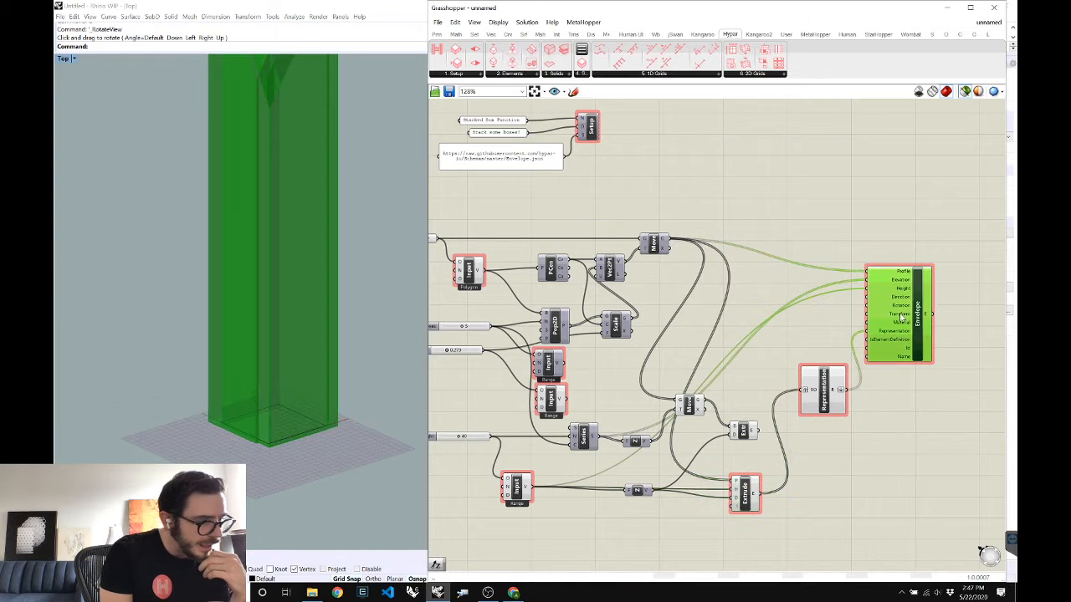
click(824, 405)
Rearrange the Extrude and Z components and add a Unit Z component
mouse_move(834, 396)
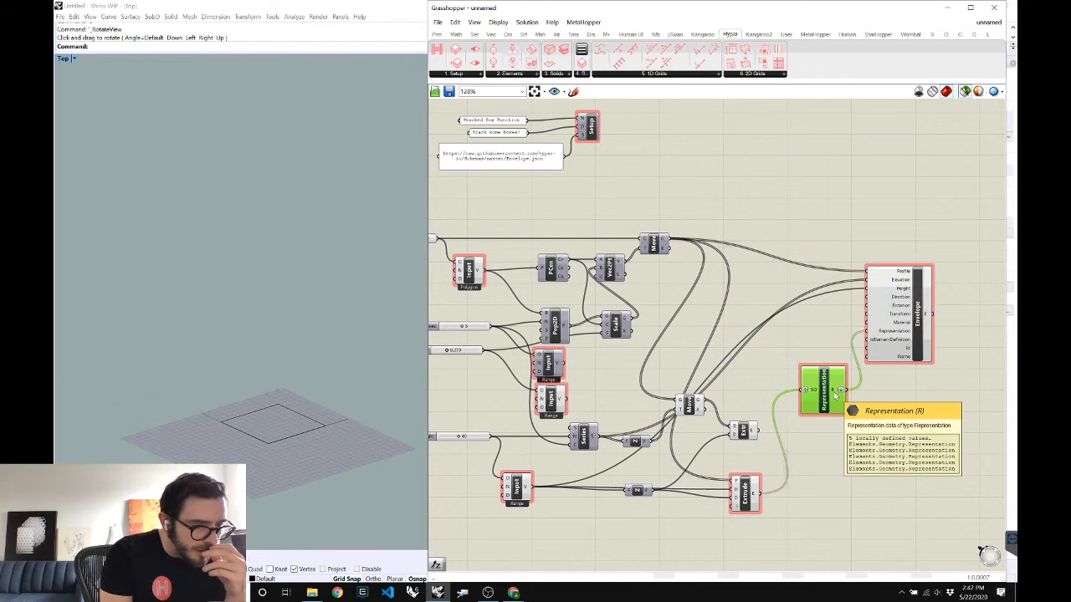
drag(758, 495, 776, 473)
mouse_move(776, 473)
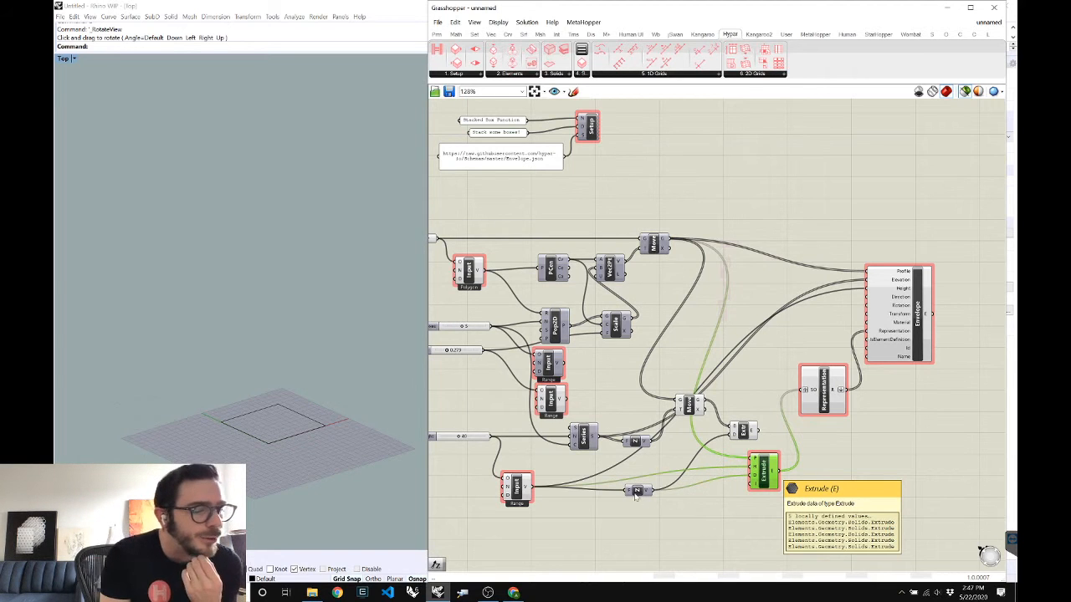
drag(641, 486, 650, 483)
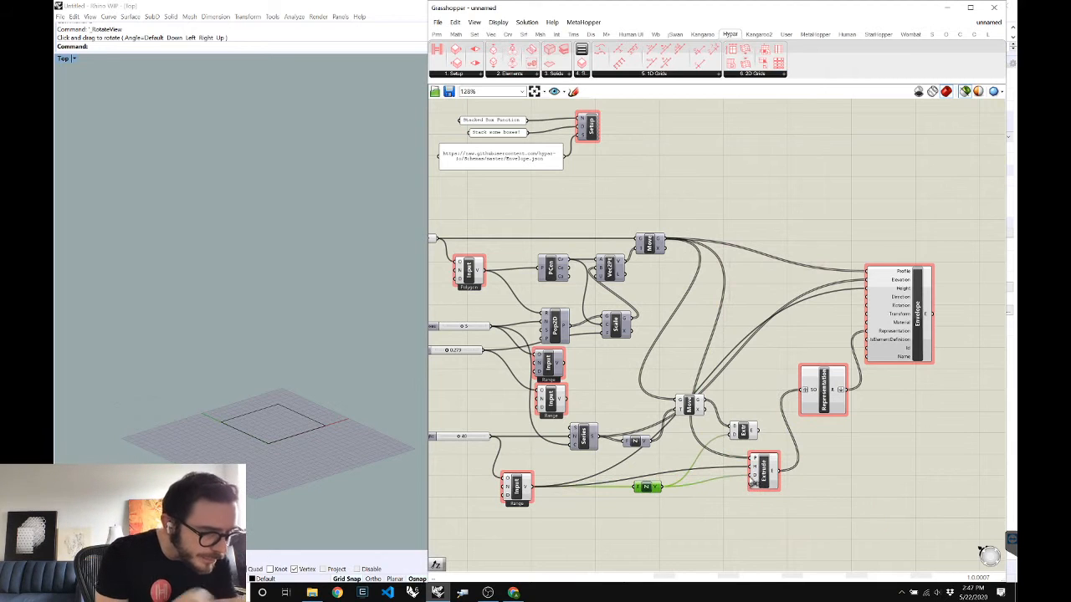
click(718, 497)
double_click(719, 497)
text(z)
key(Return)
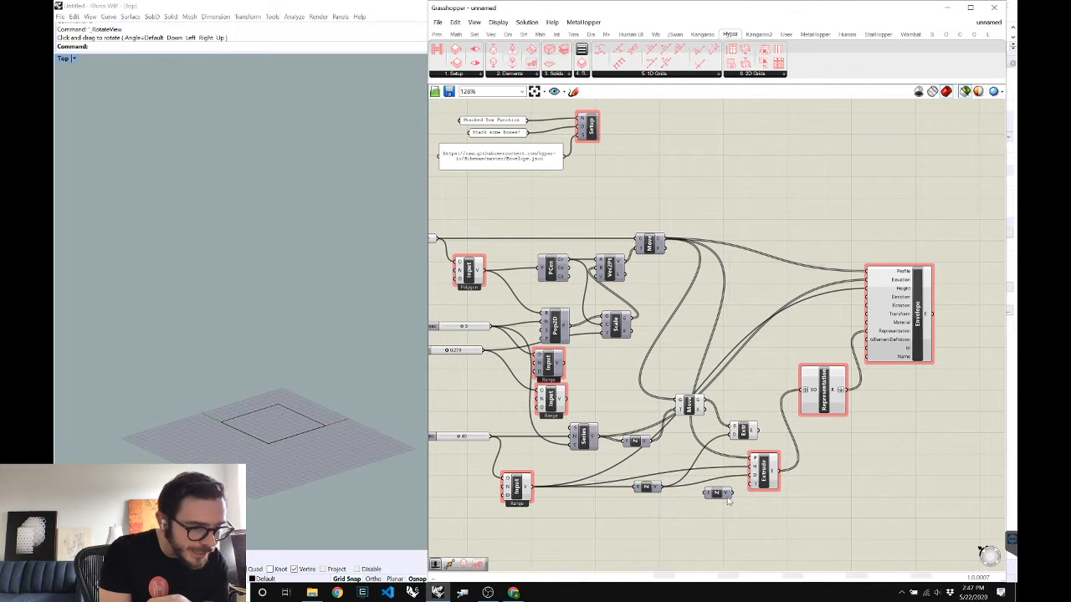
Connect the moved profiles to Extrude's top input and check the five stacked Envelope boxes
click(768, 475)
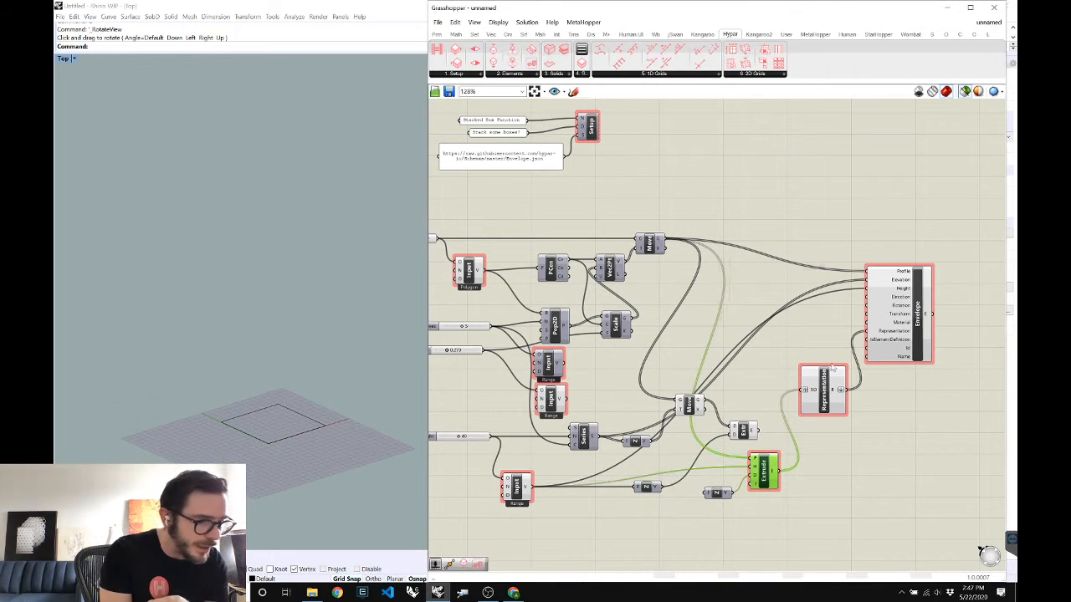
click(905, 307)
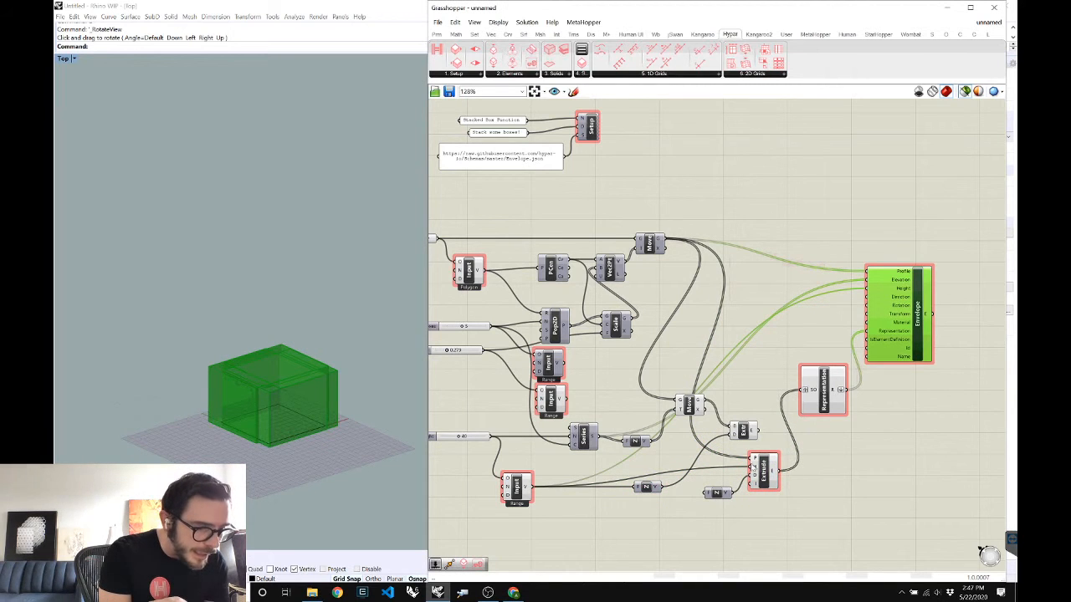
drag(704, 404, 751, 460)
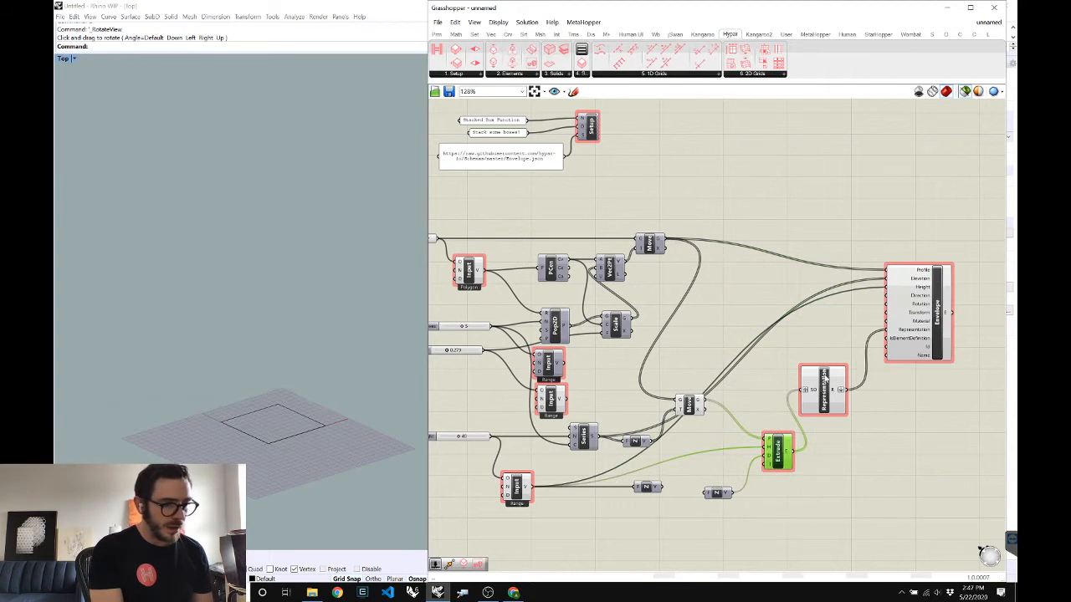
click(823, 391)
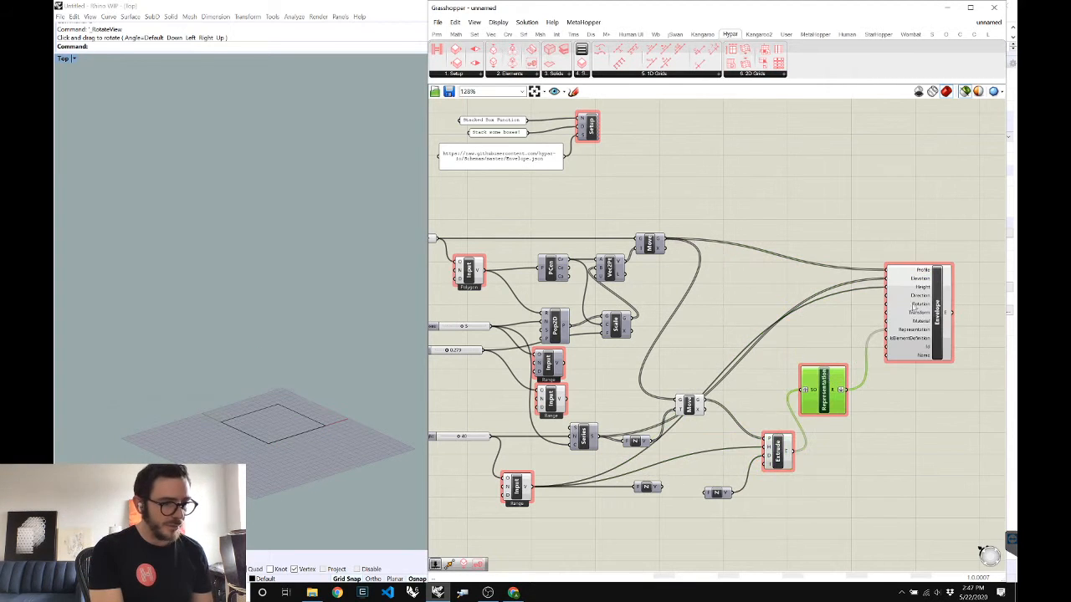
click(934, 314)
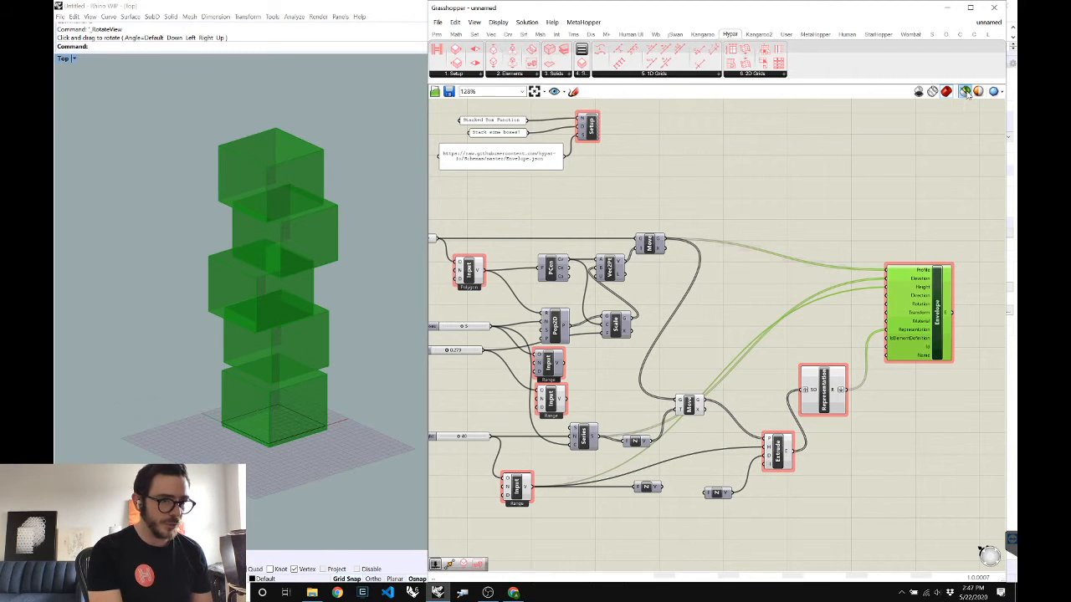
click(875, 203)
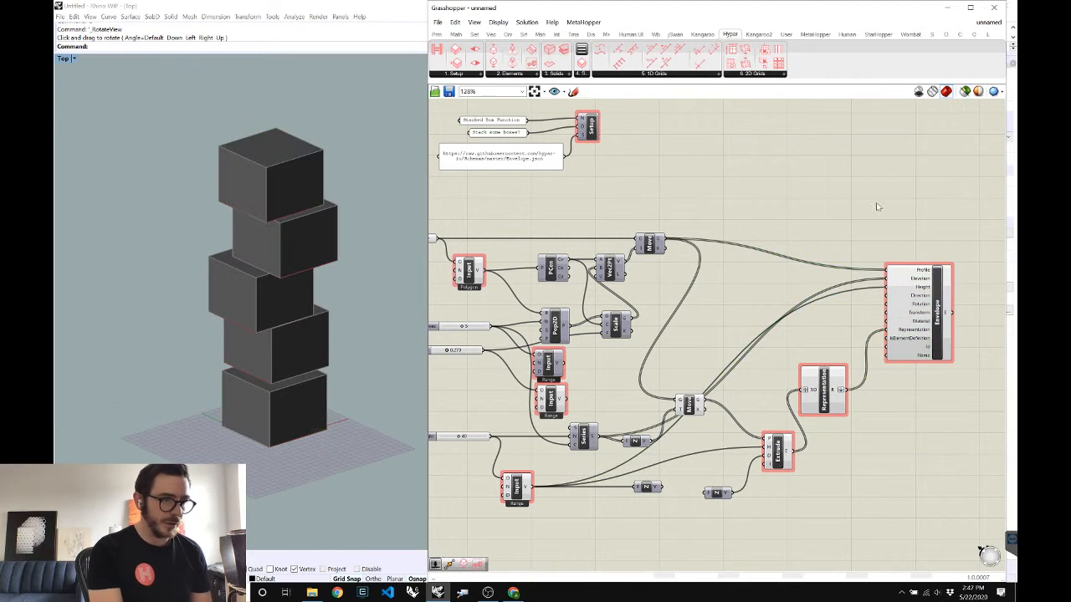
Turn off the preview of all intermediate geometry components and move Envelope right
drag(860, 216, 523, 452)
right_click(804, 235)
click(836, 251)
click(760, 245)
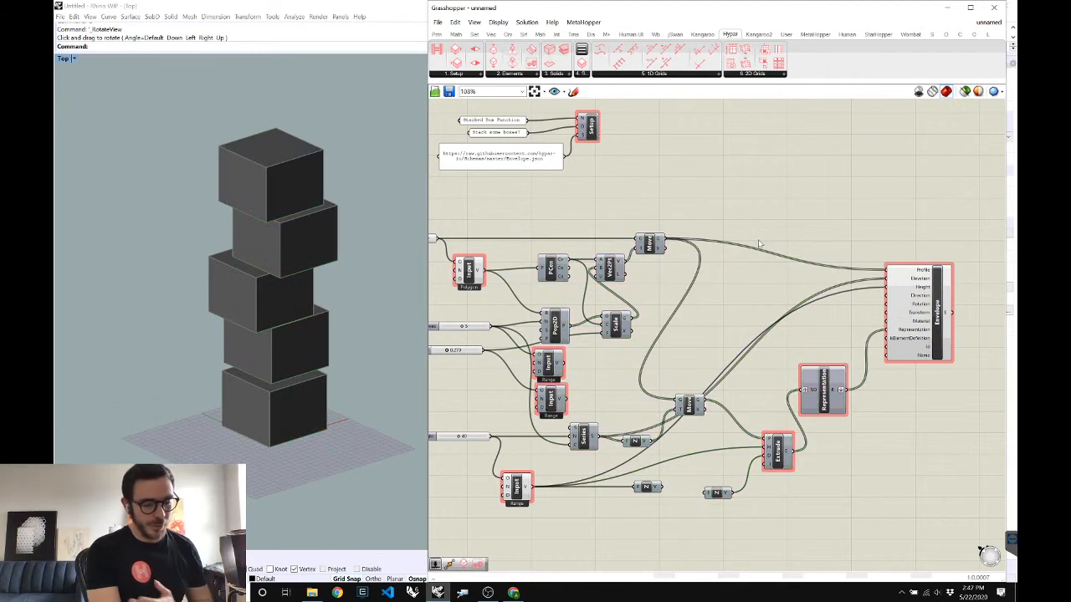
scroll(796, 247, down, 4)
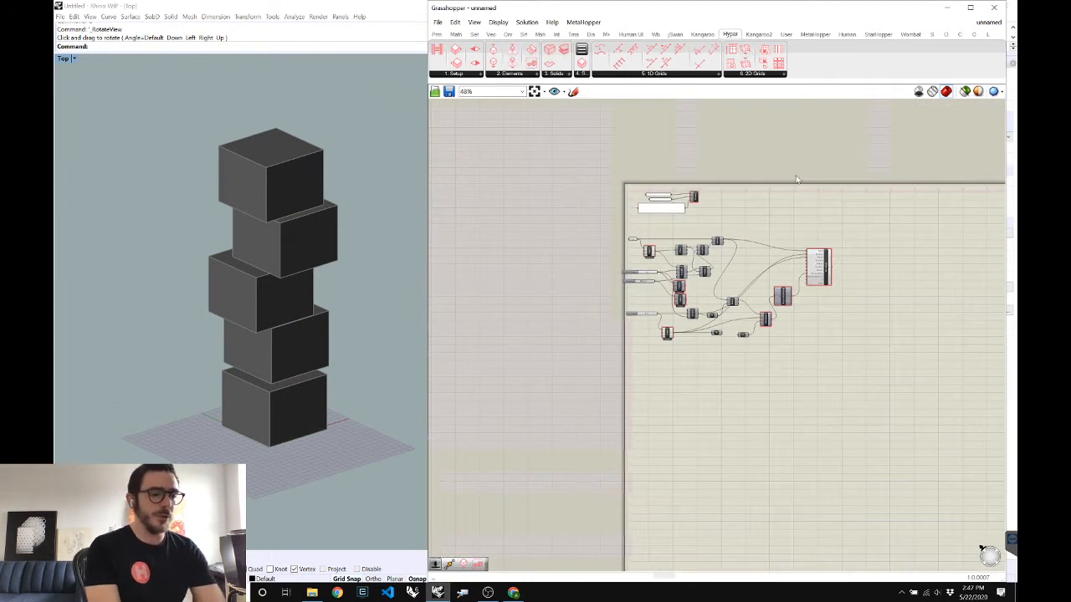
scroll(907, 297, up, 6)
drag(908, 297, 946, 290)
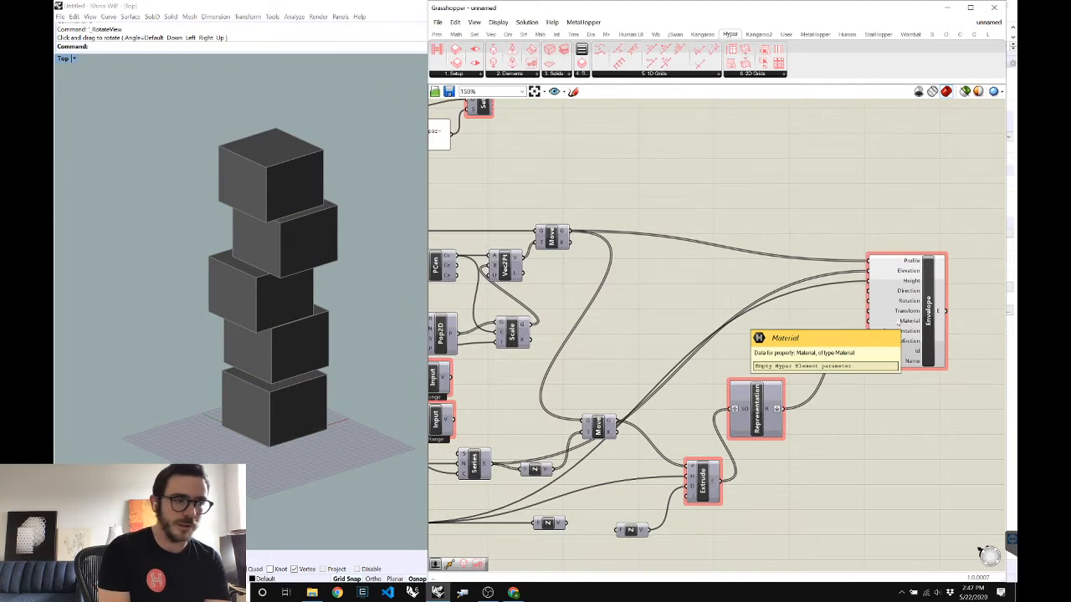
Add a Colour Swatch with a translucent colour (alpha 77) feeding the Envelope Material
click(517, 74)
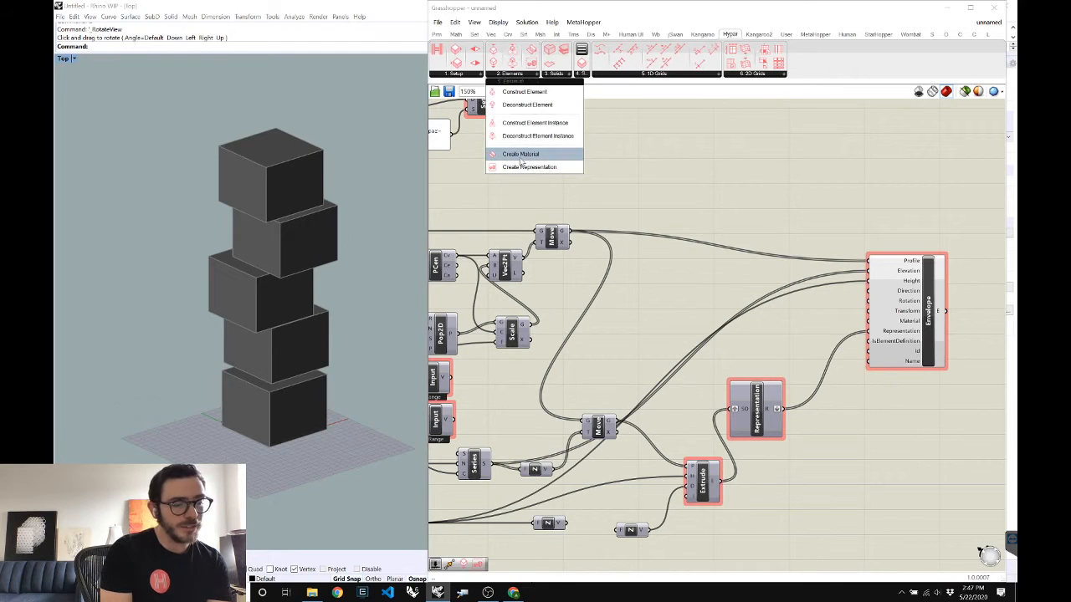
double_click(739, 215)
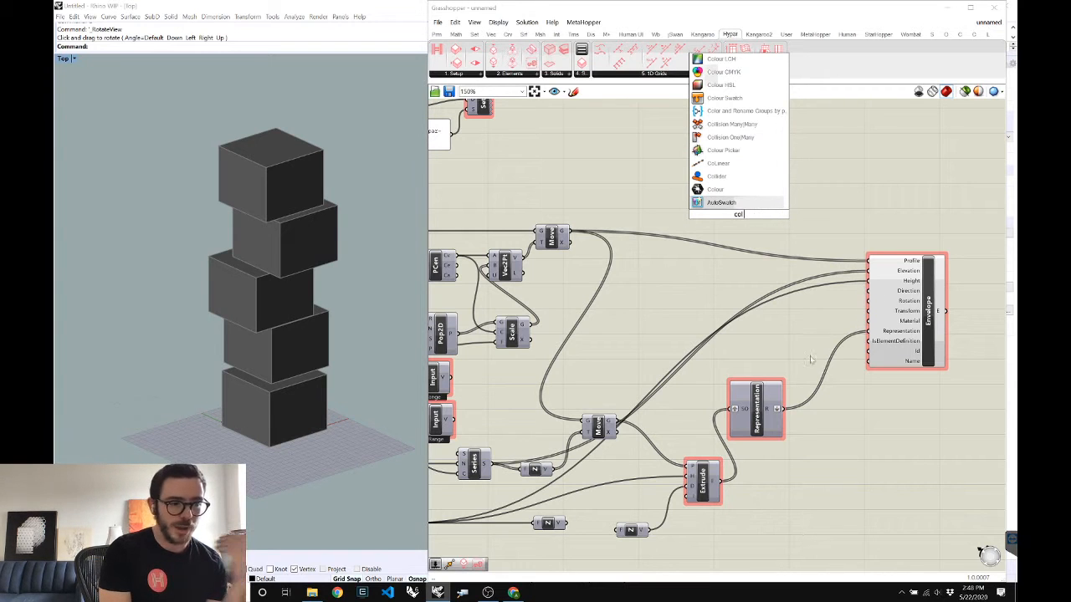
drag(846, 345, 797, 322)
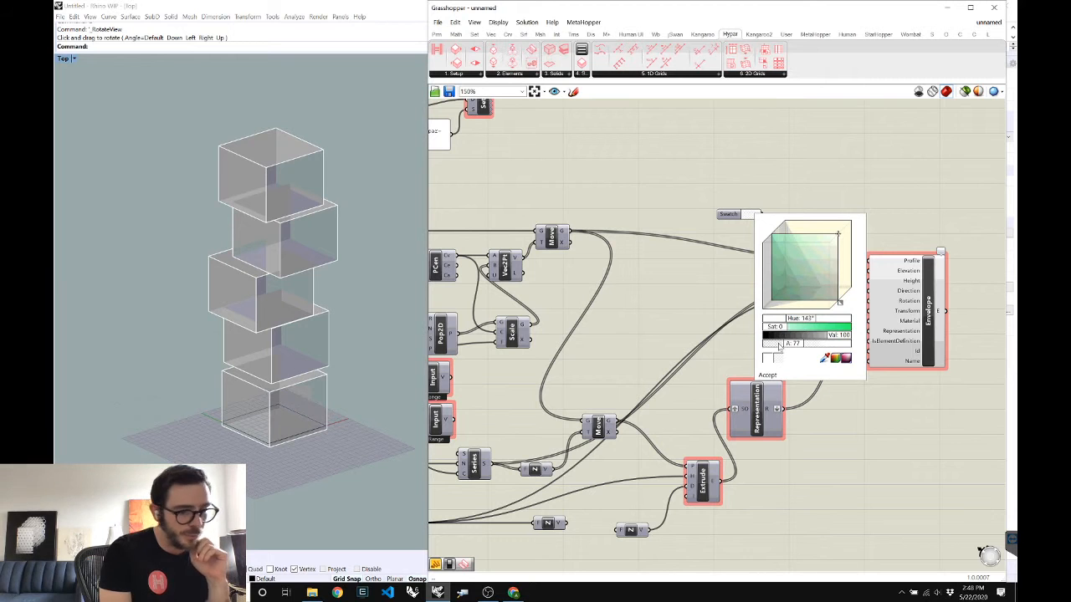
click(835, 436)
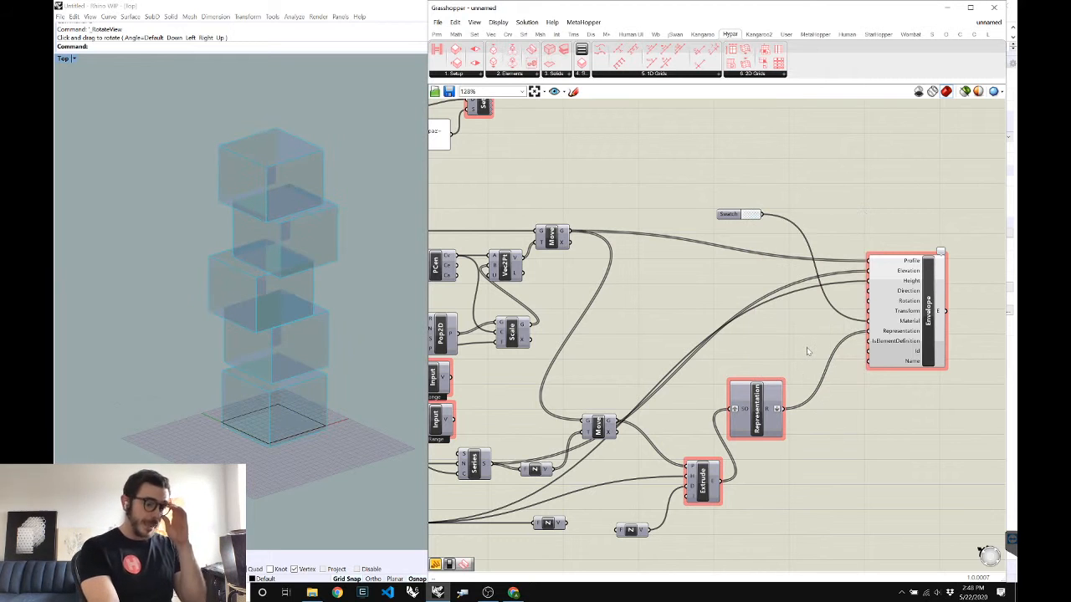
scroll(806, 352, down, 4)
Add the Hypar Model component beside Envelope
scroll(899, 327, up, 3)
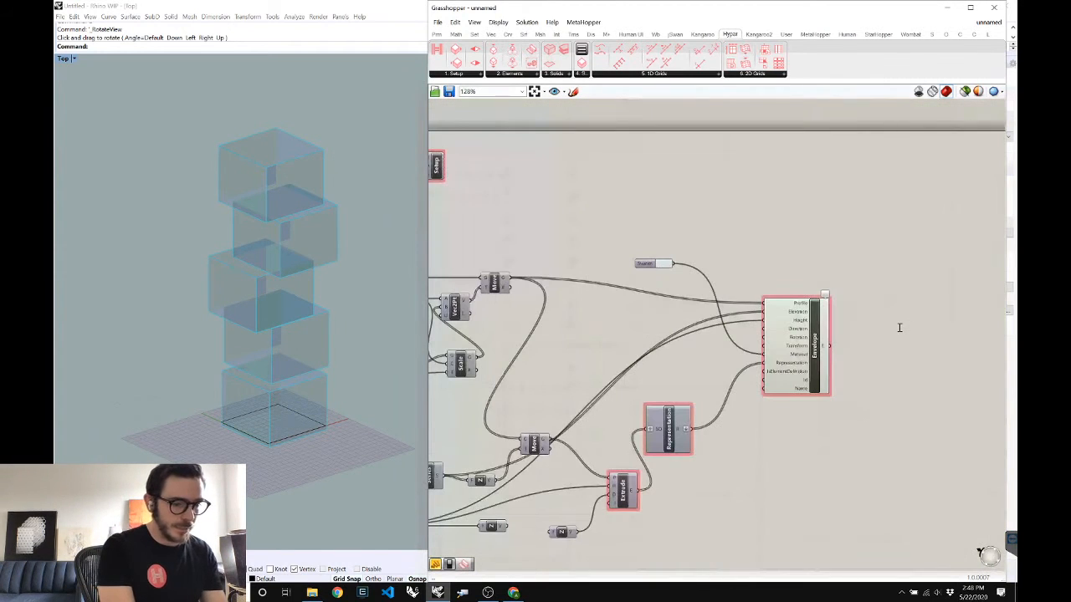
double_click(899, 327)
text(model)
key(Return)
Add a panel reading 'Envelope', wire it into Model, and start saving the definition
double_click(854, 280)
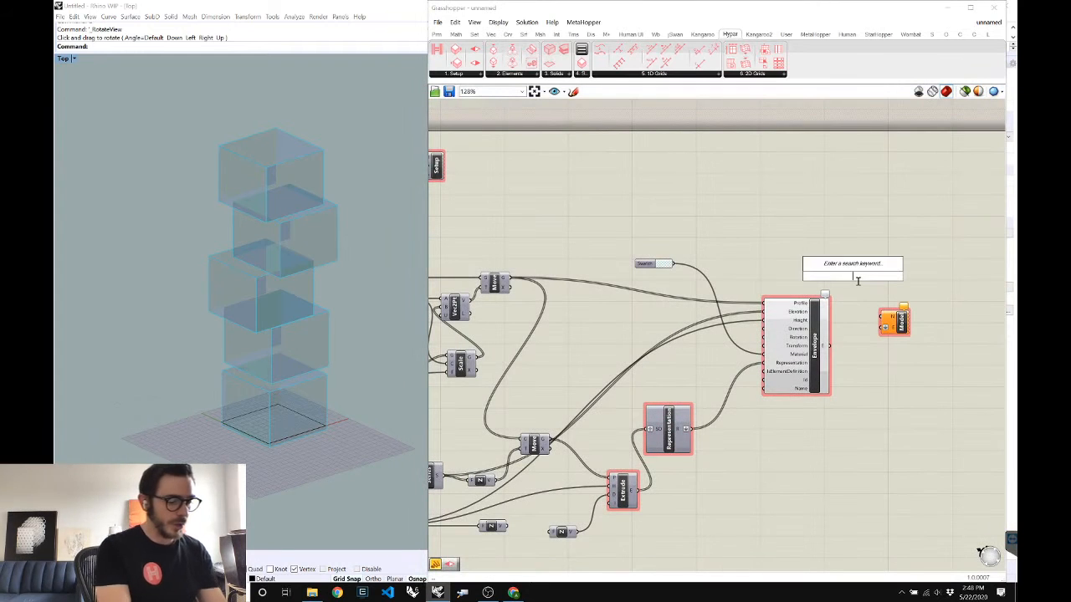
text("Envelope)
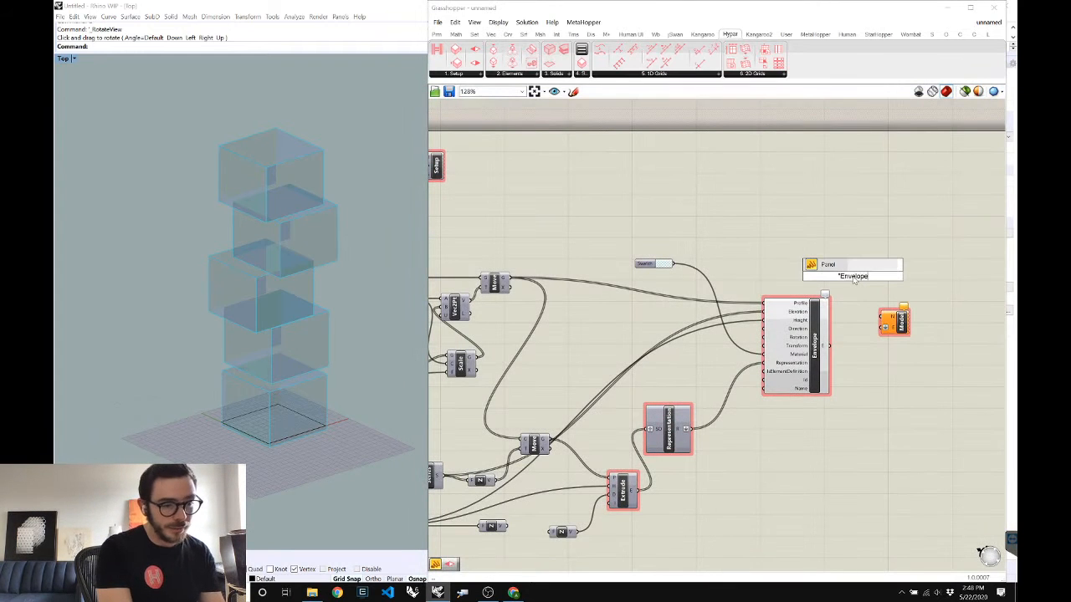
key(Return)
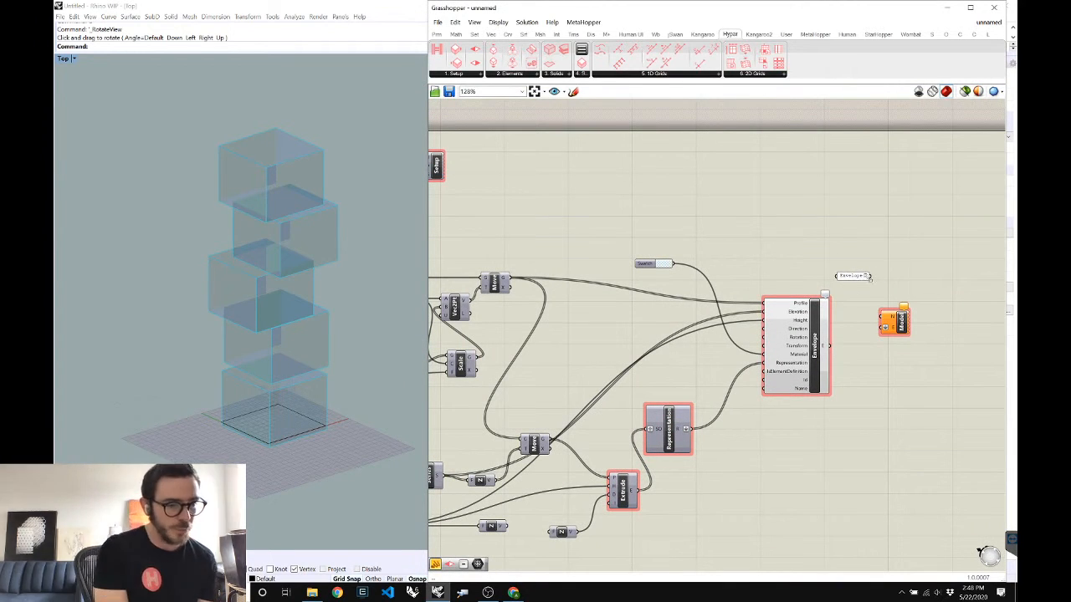
drag(883, 325, 870, 276)
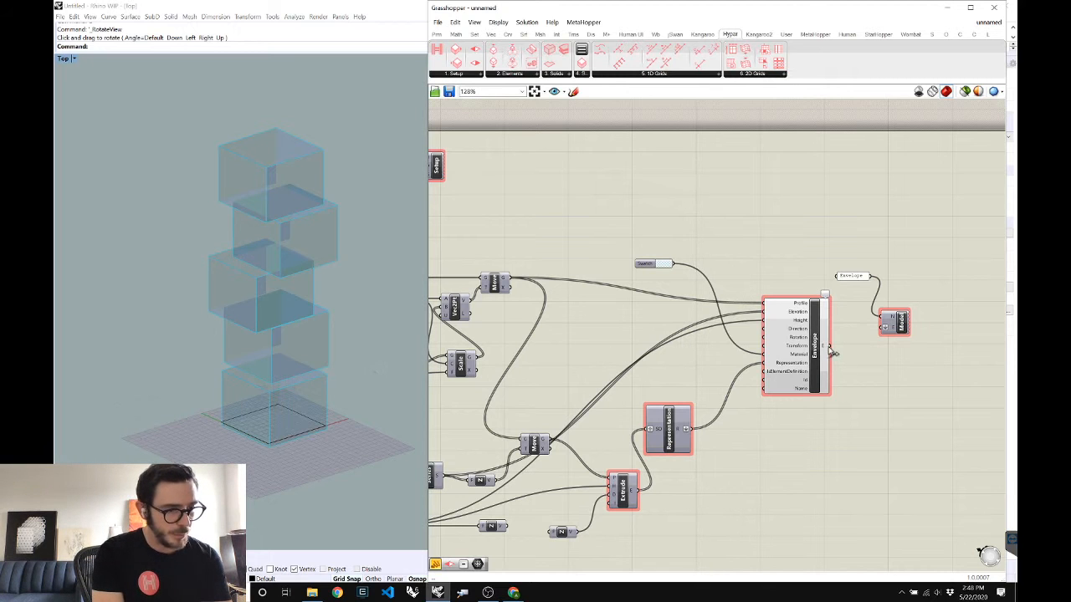
scroll(873, 373, down, 2)
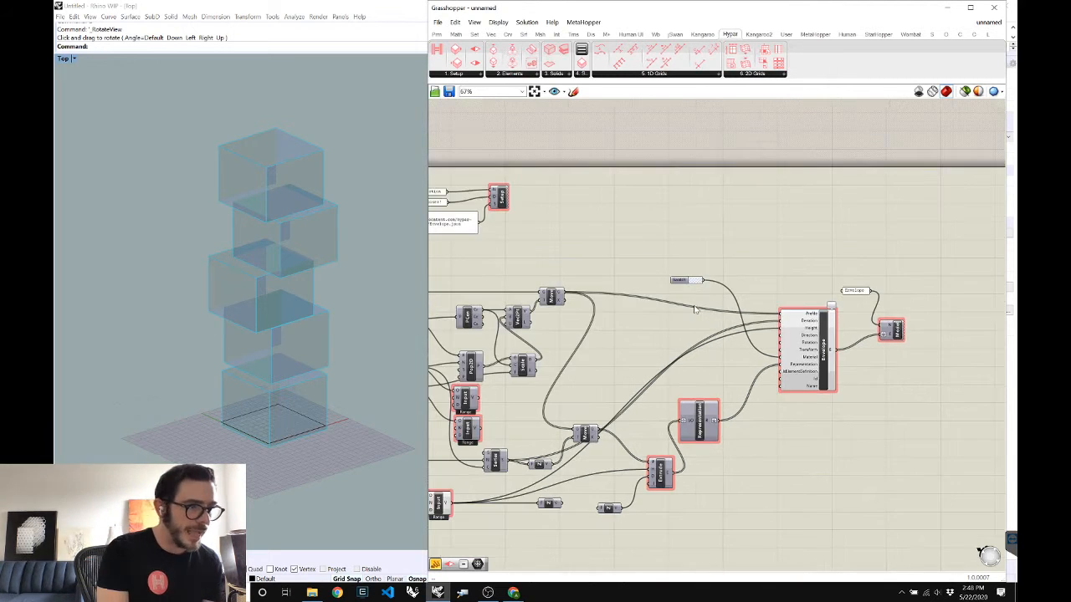
key(ctrl+s)
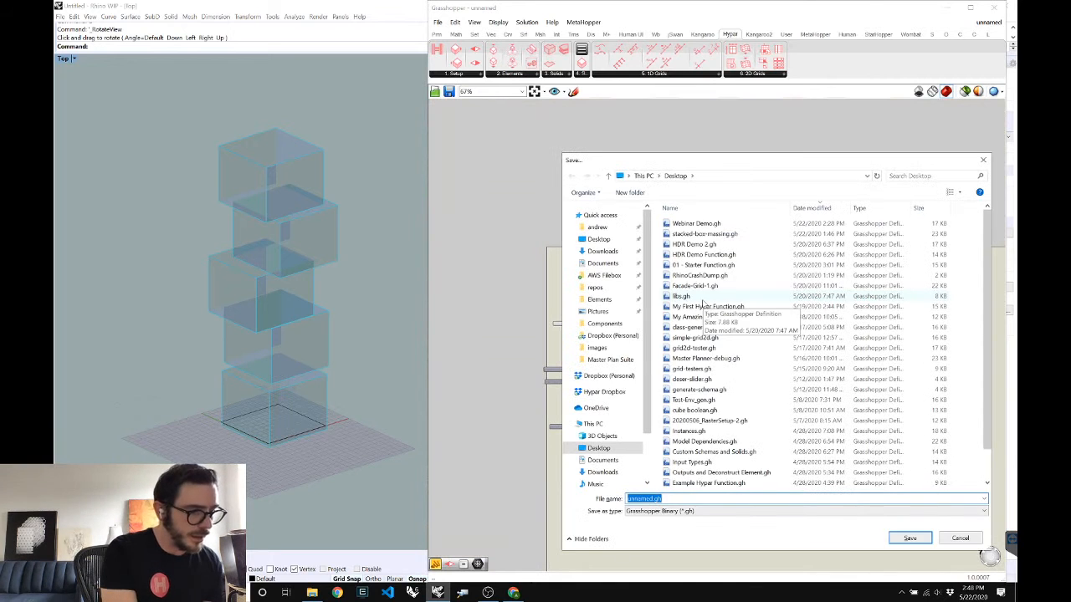
Save the definition to the Desktop as 'Stacked Box Massing for Webinar'
click(598, 240)
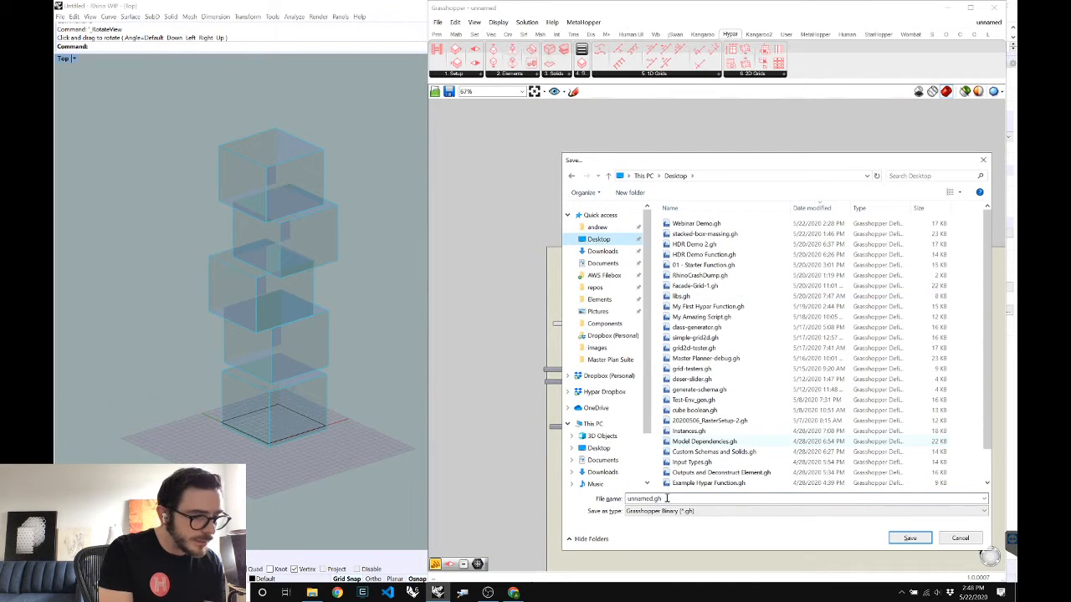
double_click(667, 498)
text(Stacked)
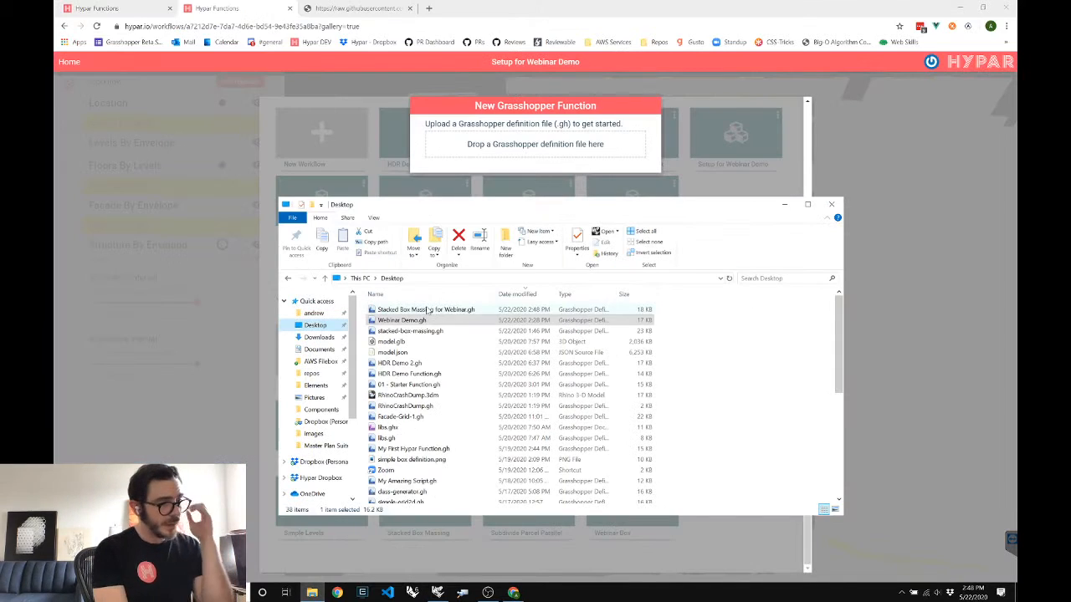
Drag Stacked Box Massing for Webinar.gh onto Hypar's New Grasshopper Function drop area
drag(384, 311, 572, 144)
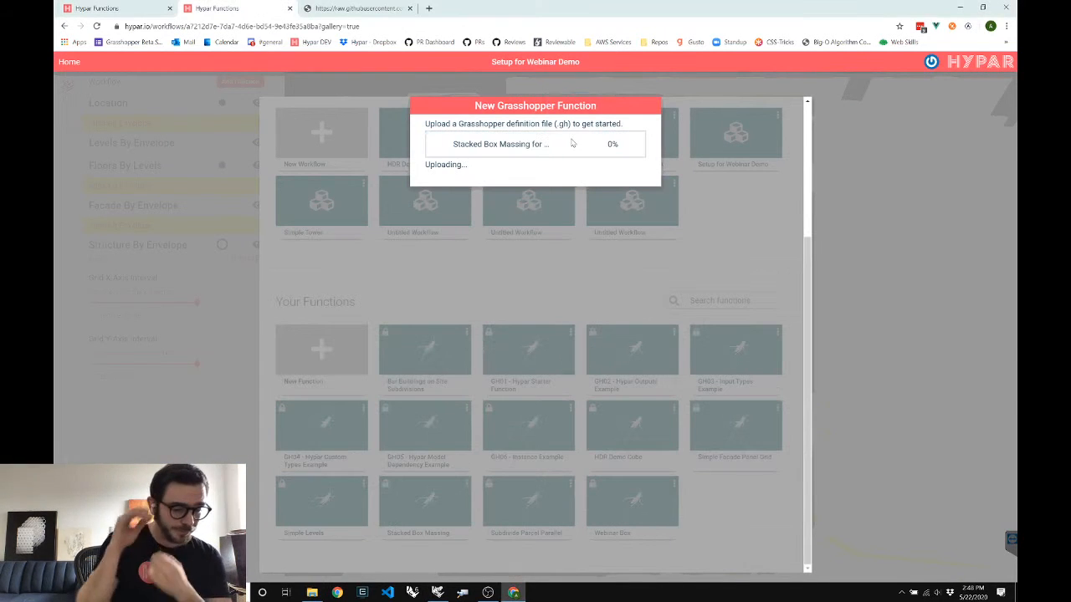
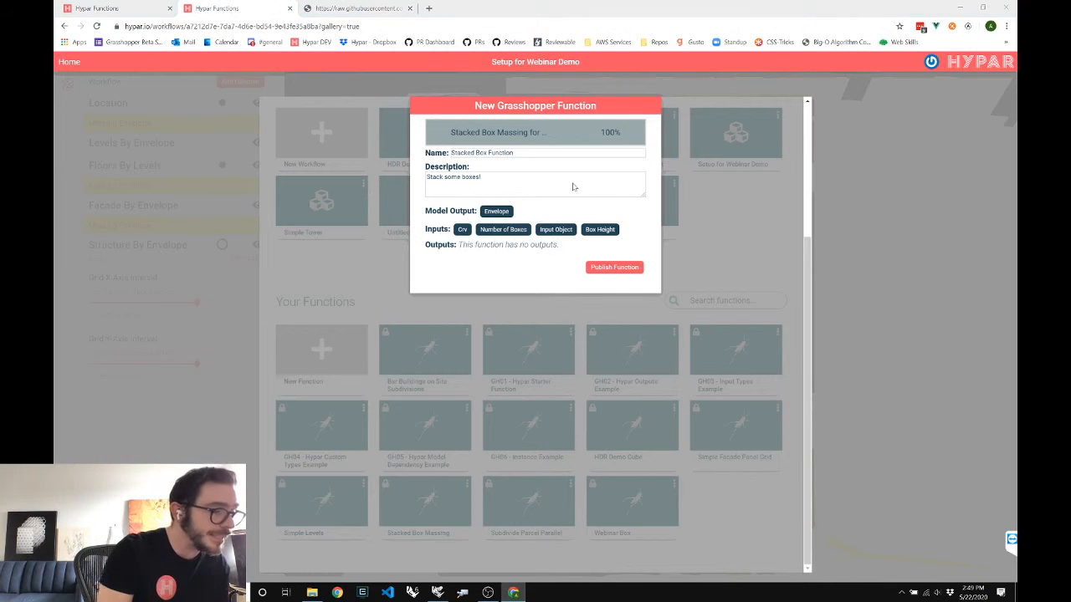
Switch from the browser to the Stacked Box Massing definition in Rhino's Grasshopper
key(alt+Tab)
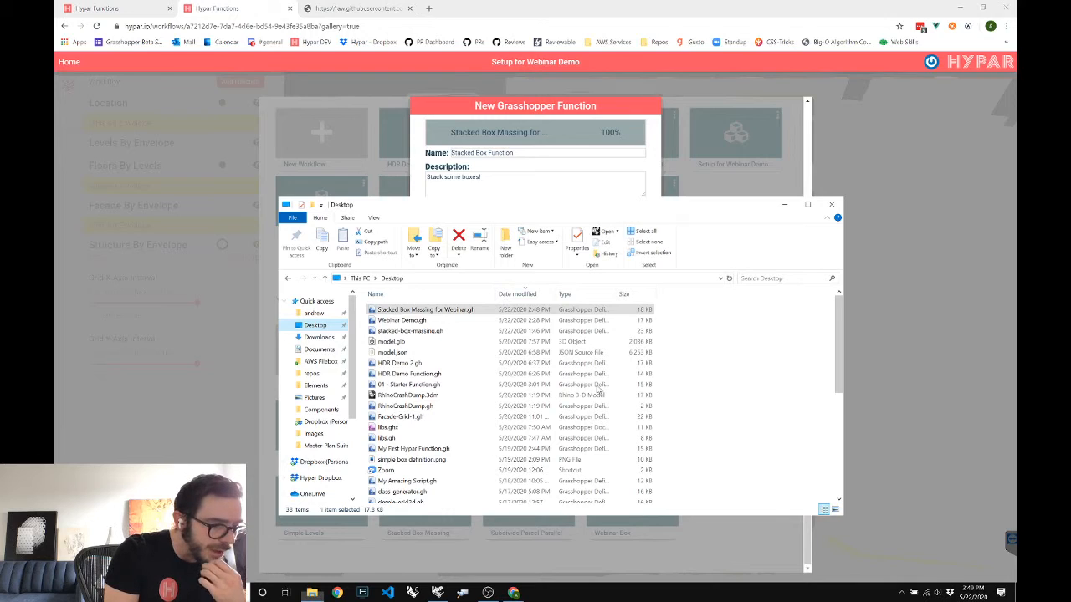
key(alt+Tab)
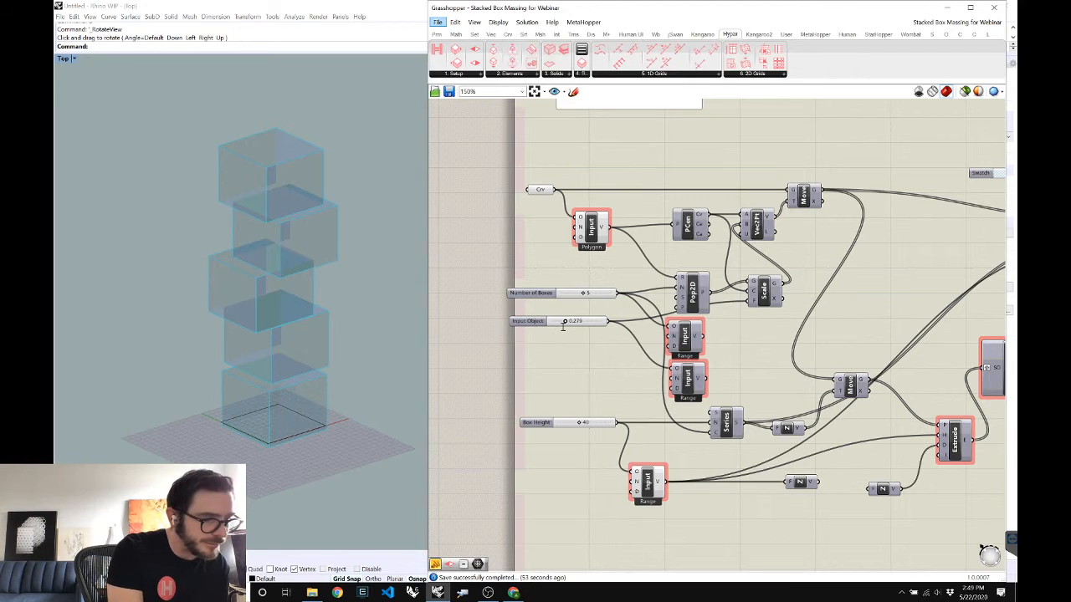
Rename the slider to Overhang and the Crv input to 'Floor Boundary Shape'
click(553, 370)
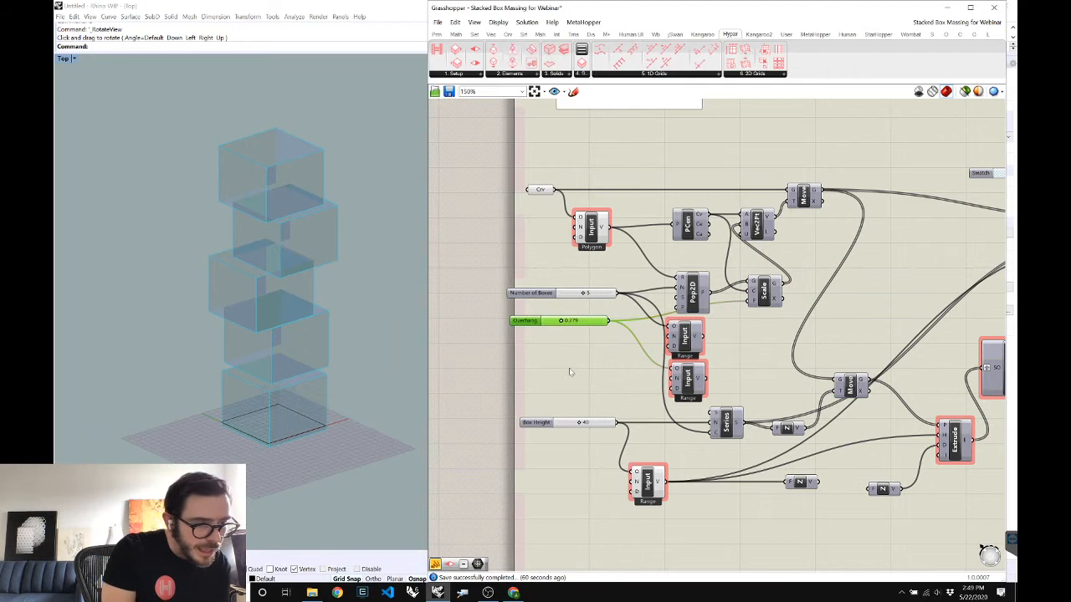
click(585, 365)
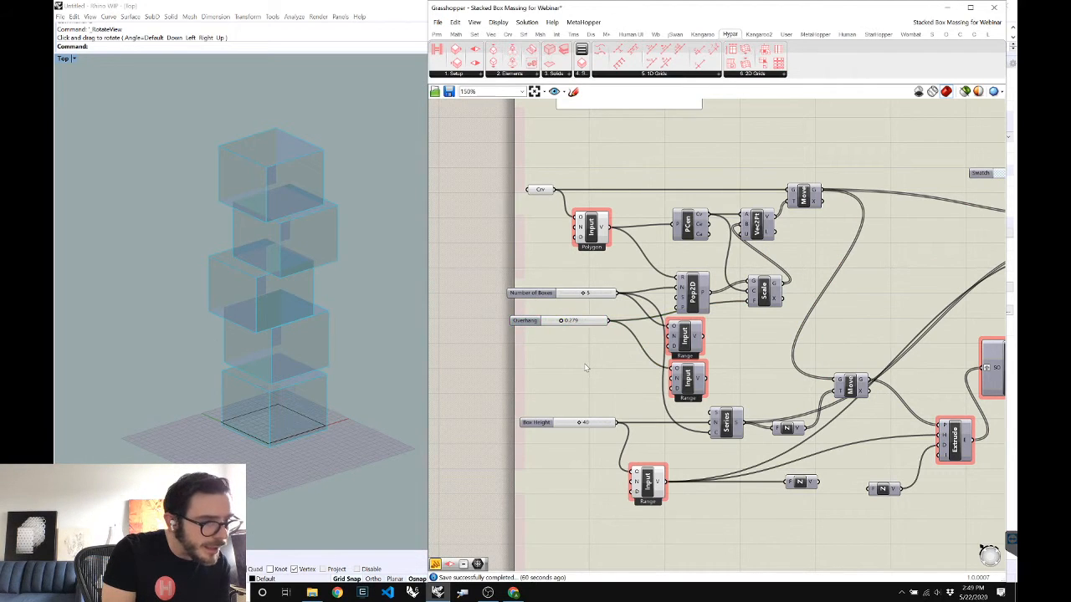
right_click(535, 190)
text(Floor Bo)
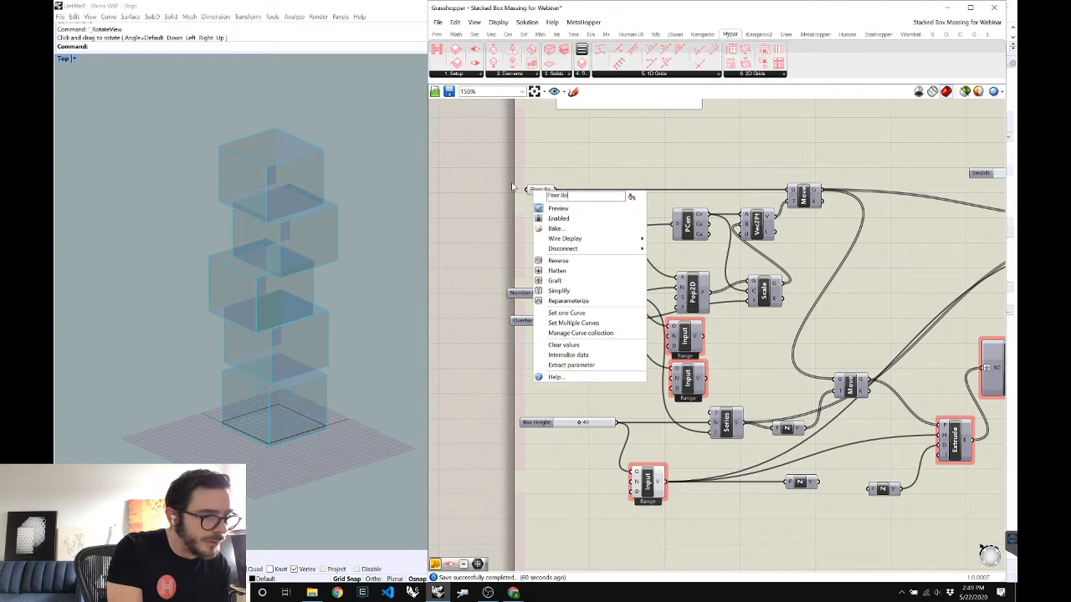
text(undary Shape)
key(Return)
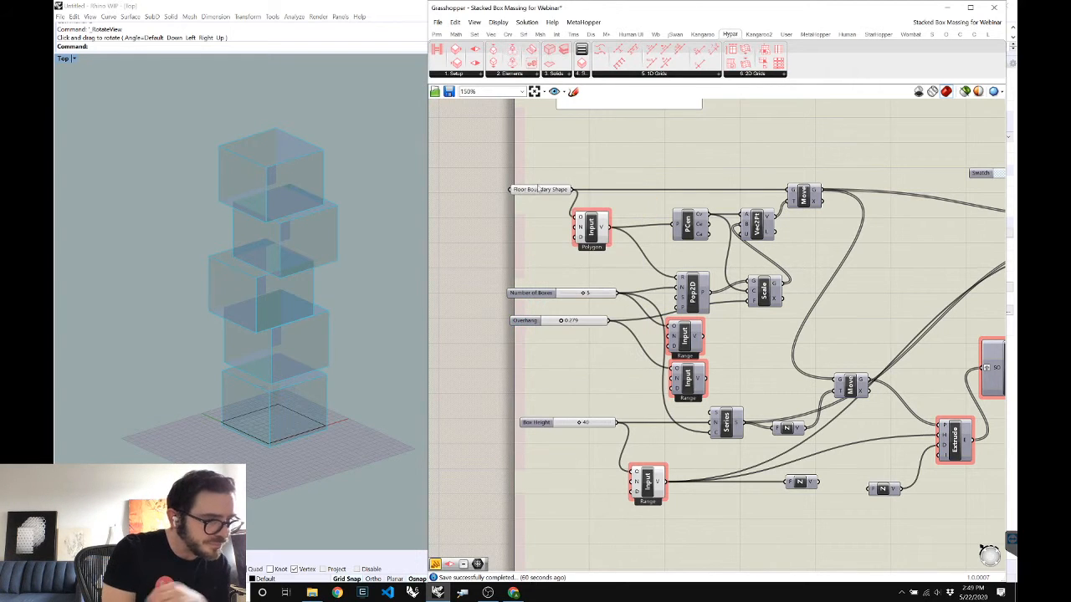
Reposition the Floor Boundary Shape input and bring up the Desktop folder in File Explorer
click(527, 191)
right_click(526, 168)
click(542, 197)
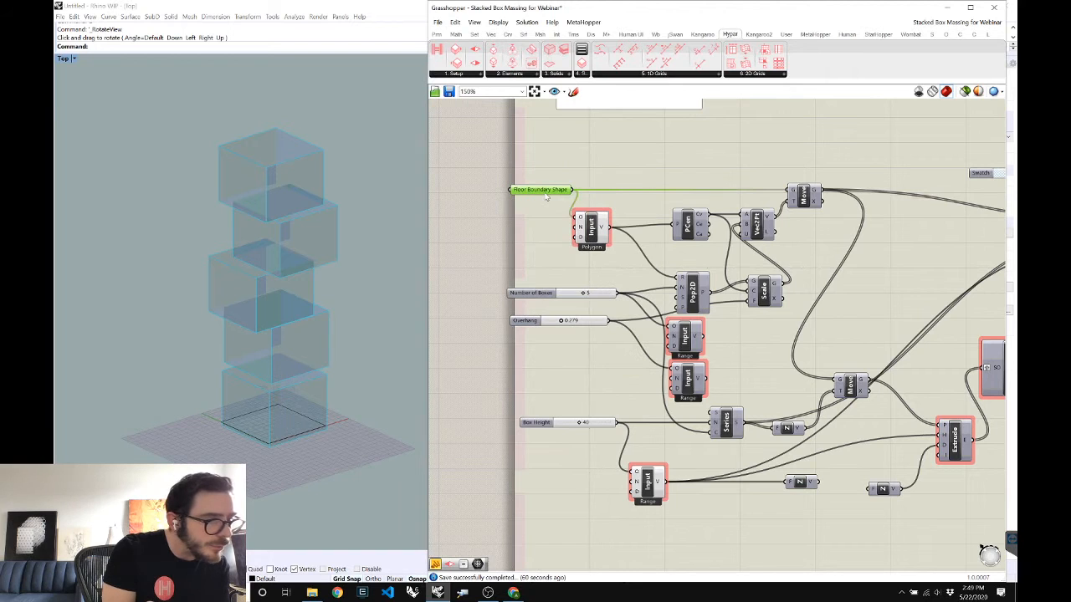
drag(523, 189, 506, 182)
click(539, 174)
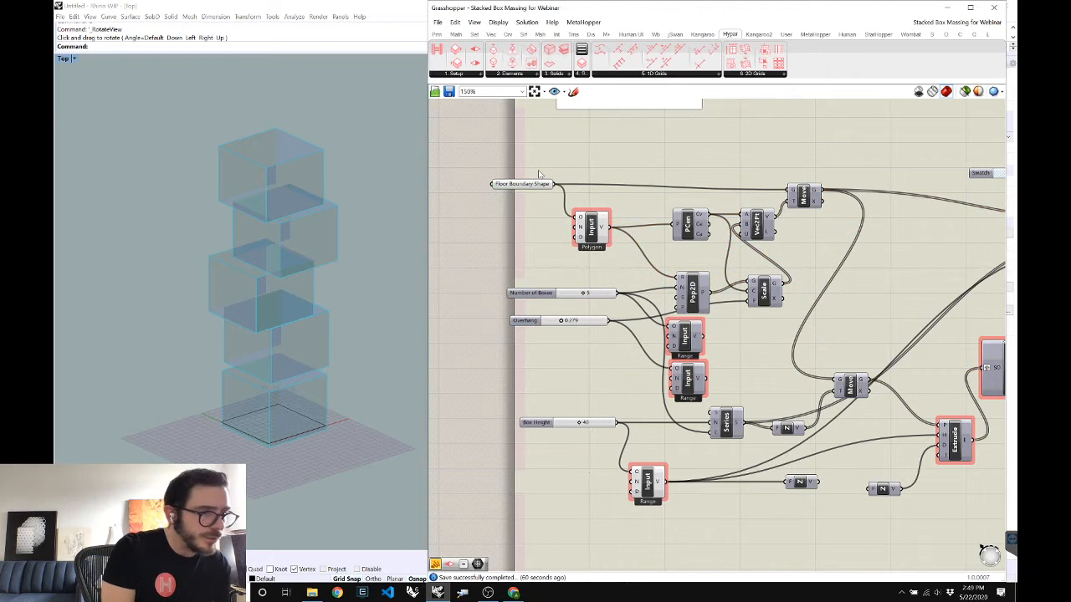
key(super+e)
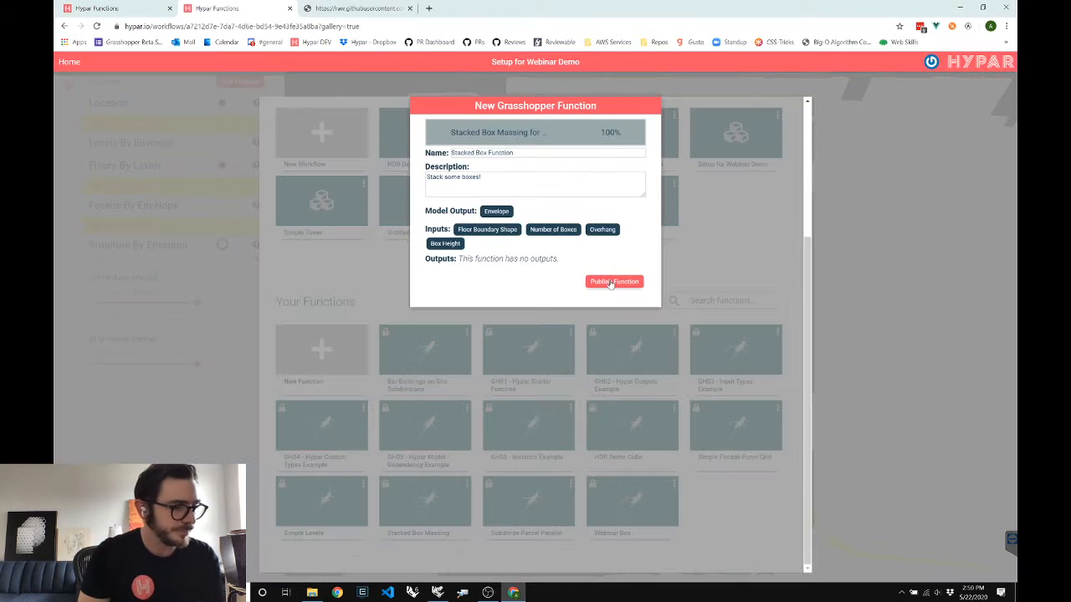
Publish the updated Stacked Box Function and go back to the Hypar workflow
click(610, 282)
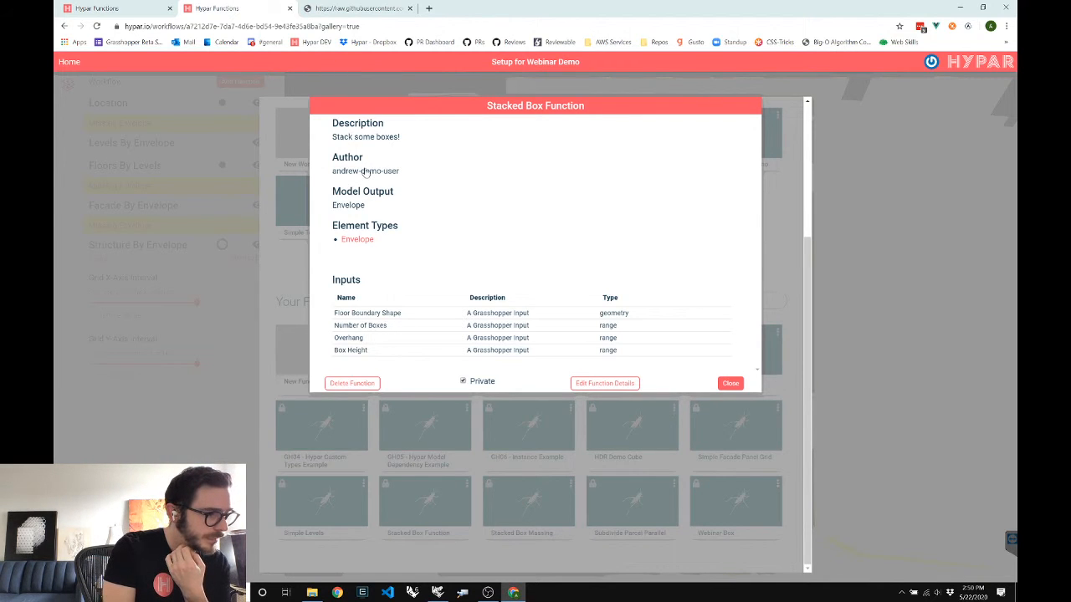
click(74, 63)
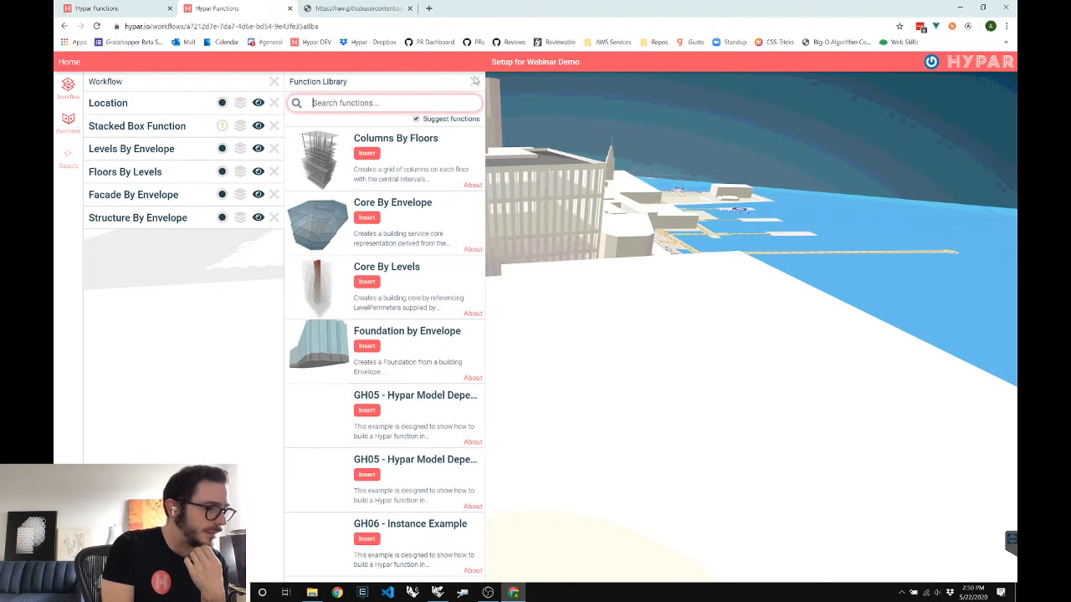
Draw the Stacked Box Function's floor boundary polygon on the site and set Overhang to 0.222
click(474, 82)
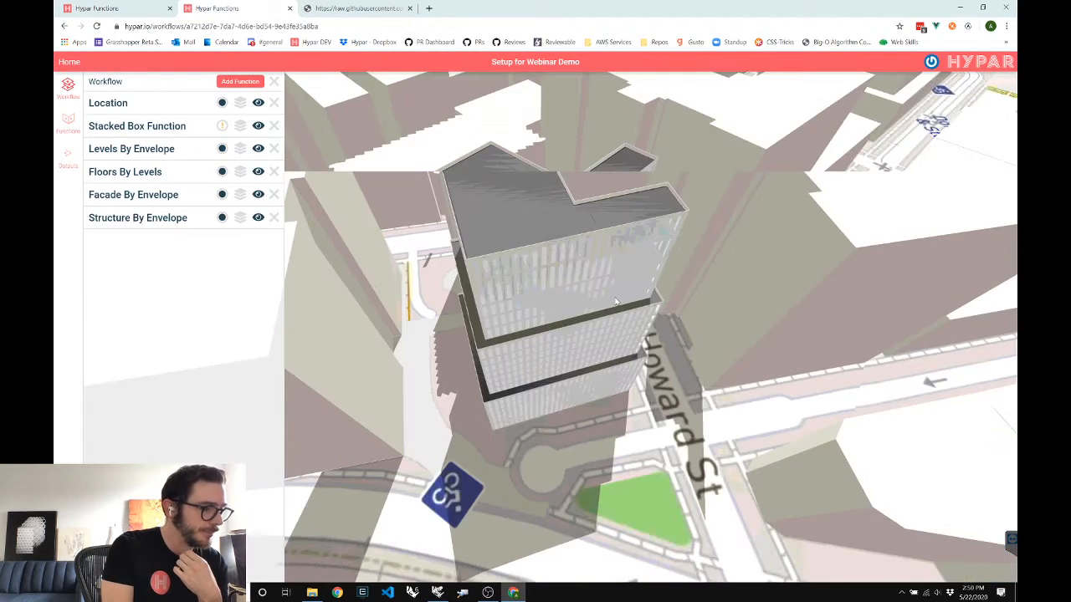
click(176, 127)
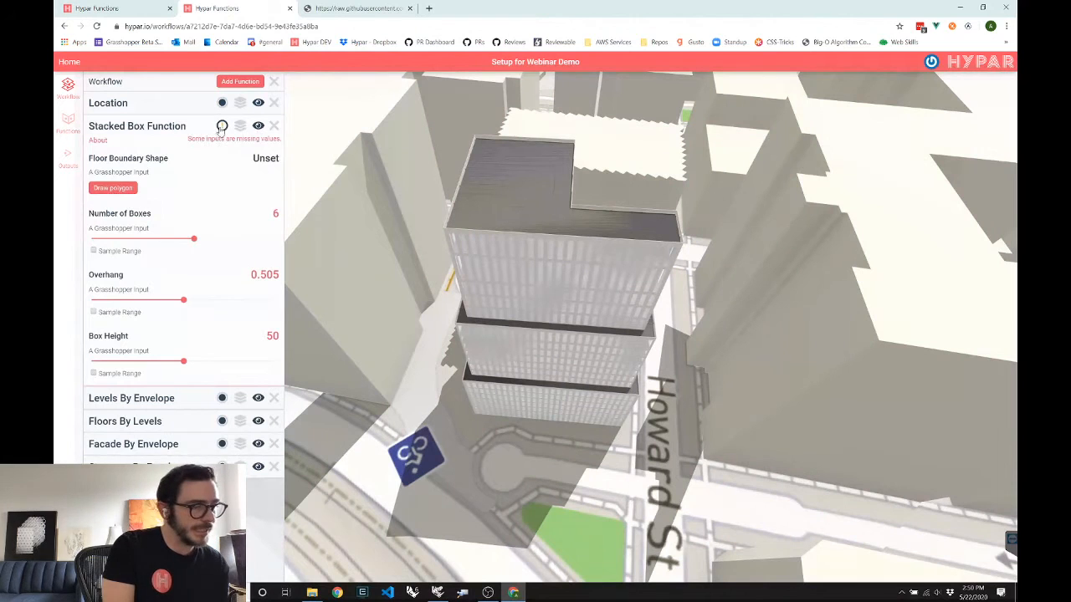
click(103, 188)
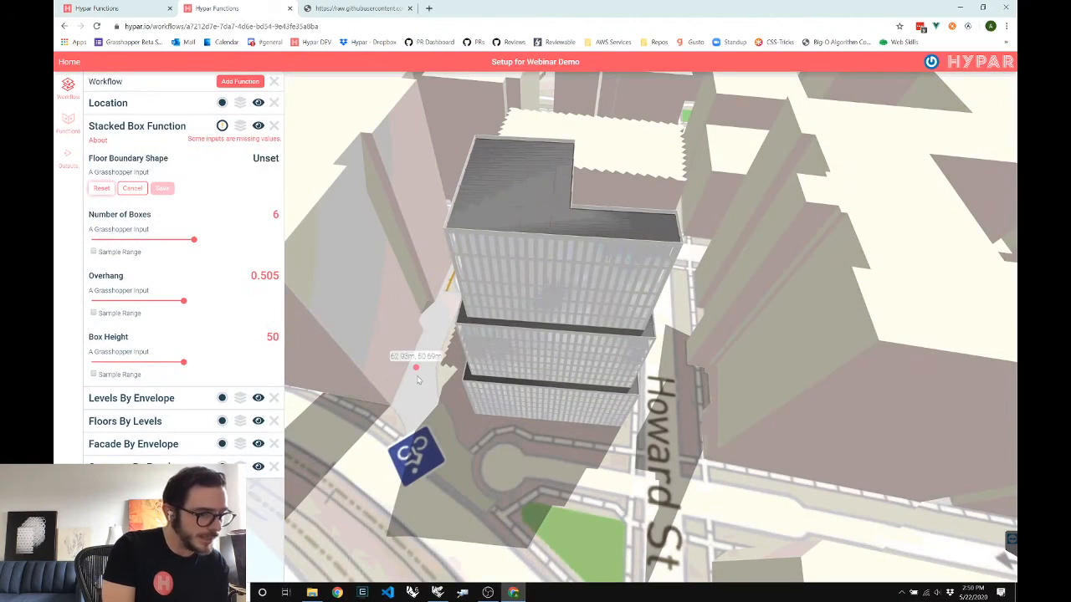
click(466, 406)
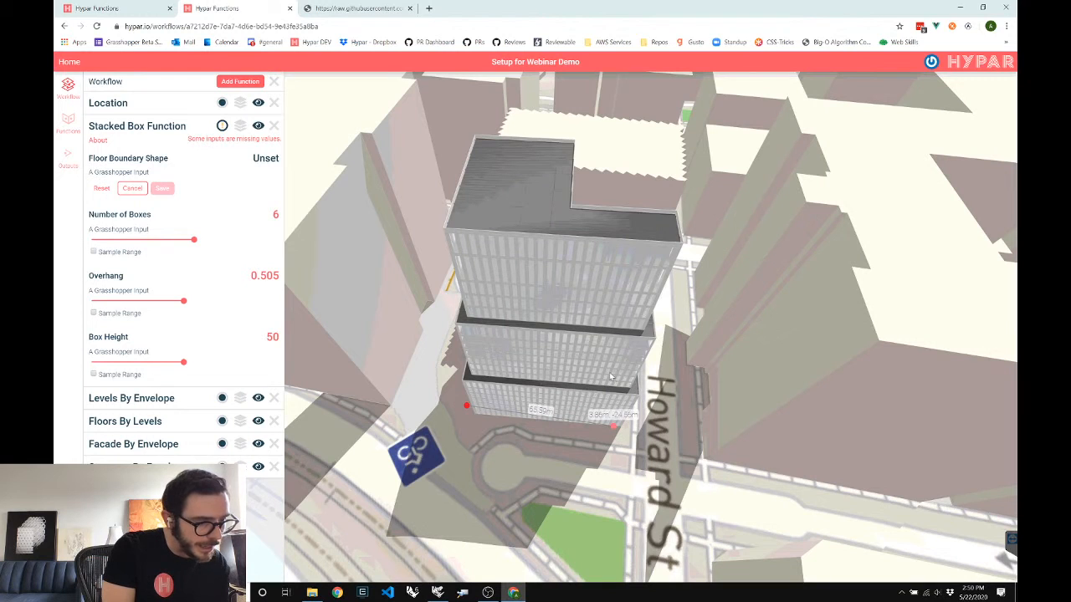
click(465, 352)
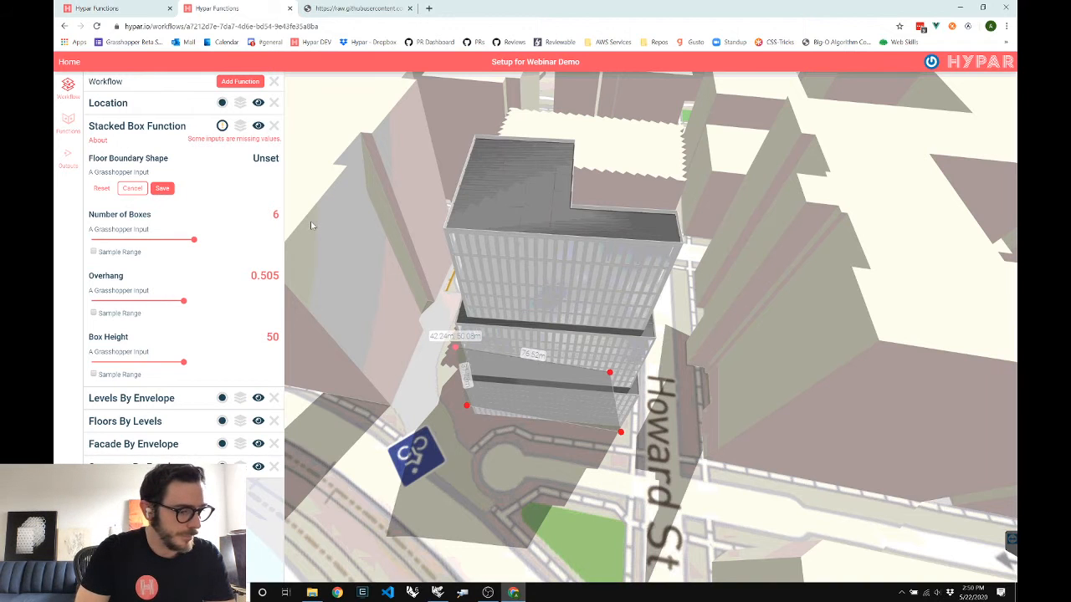
key(Return)
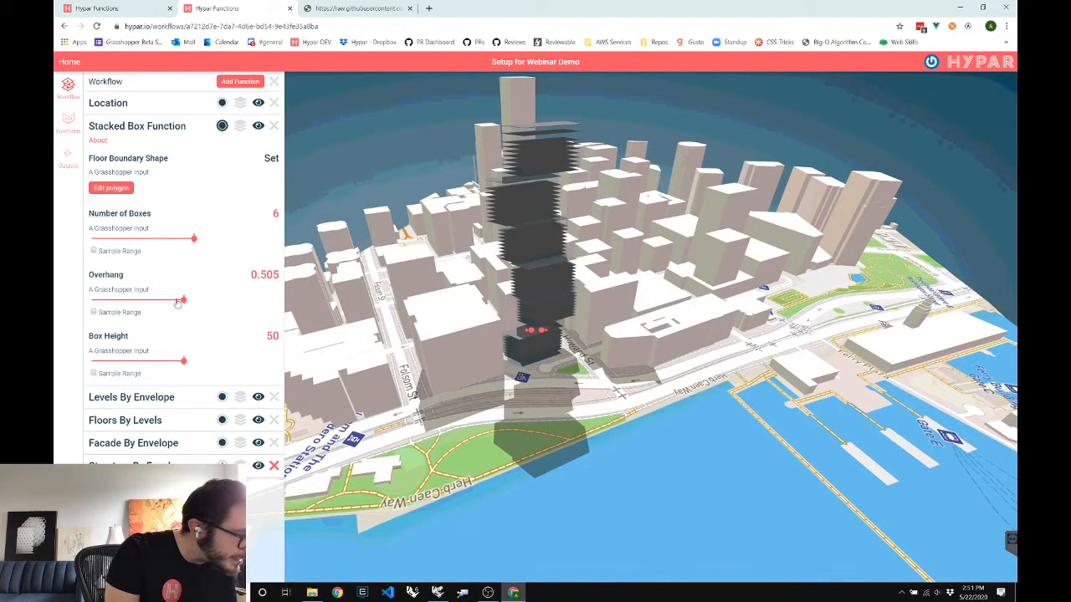
click(132, 309)
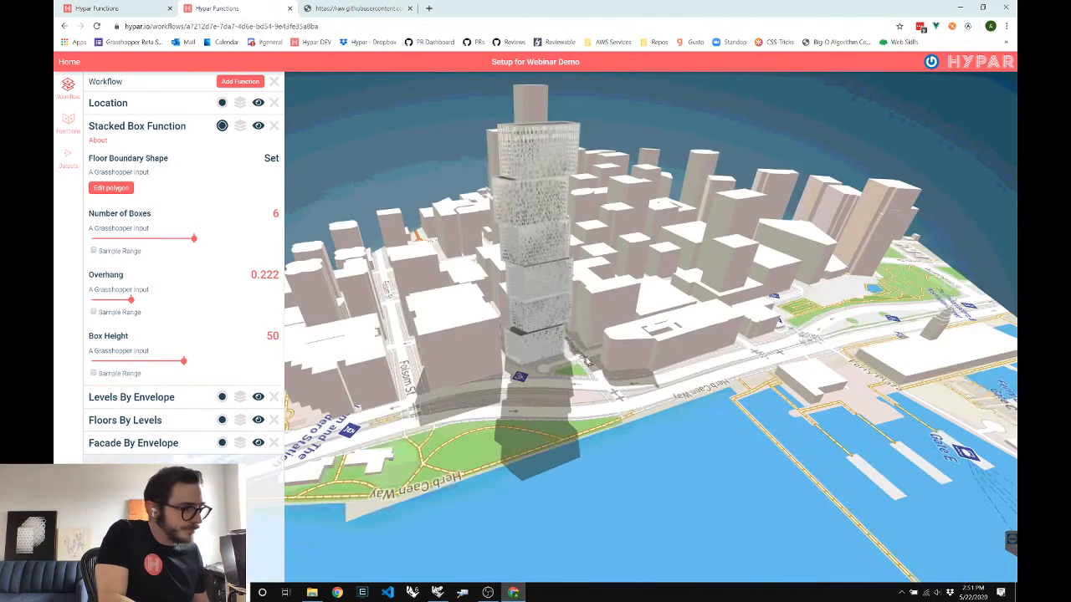
Hide the Stacked Box Function's massing geometry and orbit around the clad tower
click(257, 126)
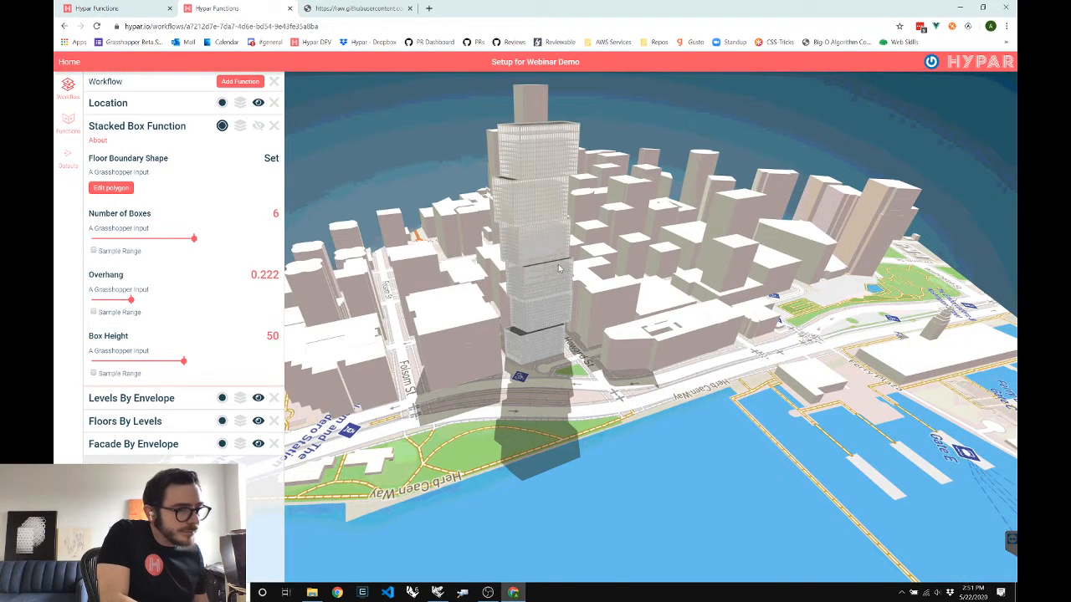
mouse_move(571, 285)
mouse_down()
mouse_move(570, 263)
mouse_move(489, 266)
mouse_move(604, 275)
mouse_move(581, 294)
mouse_move(577, 283)
mouse_up()
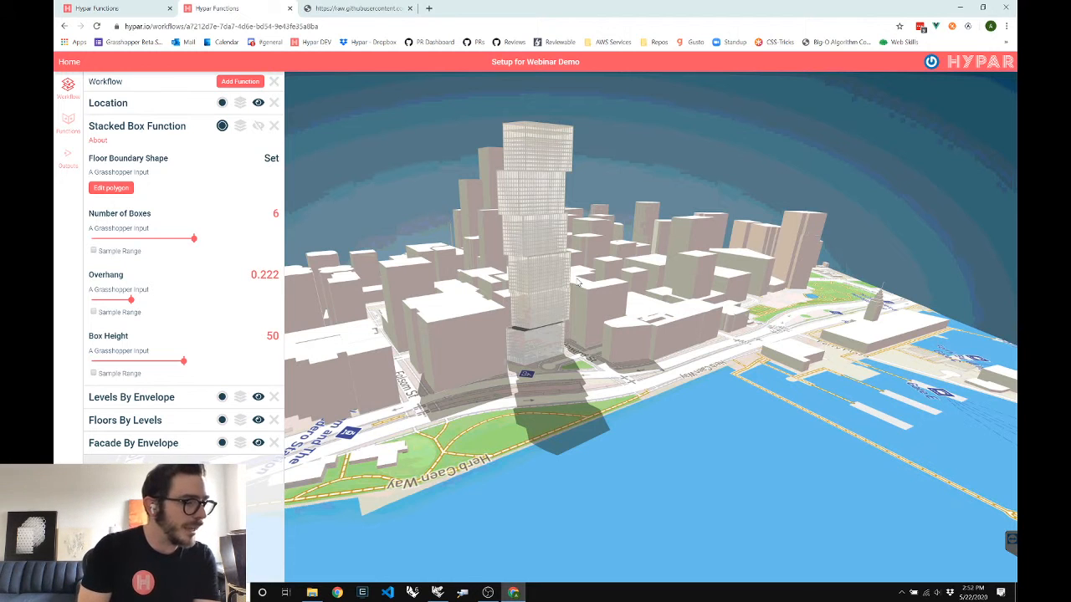
drag(629, 333, 608, 341)
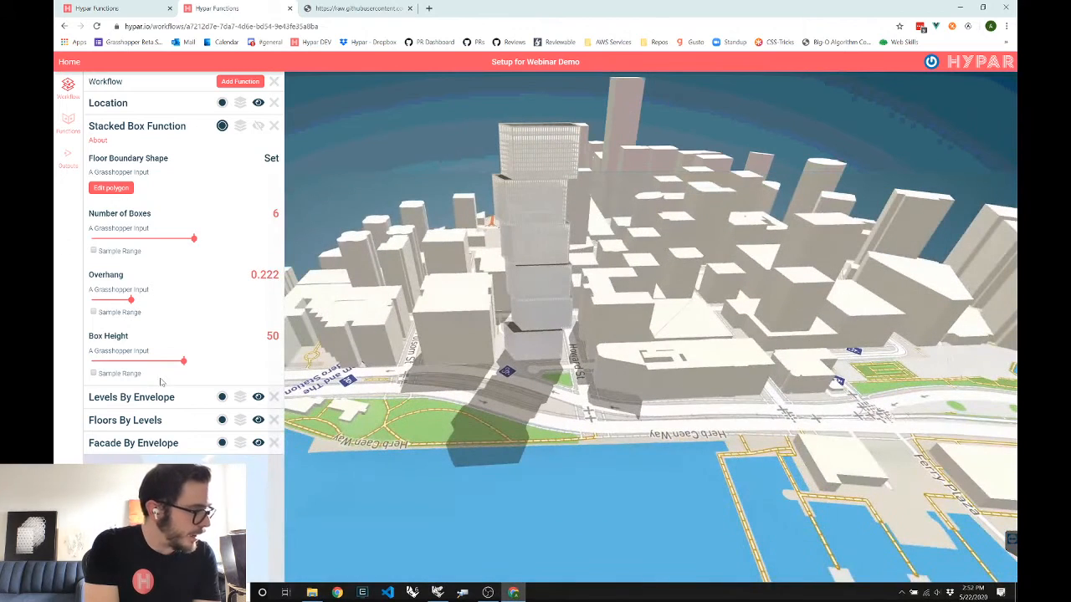
Turn on range sampling for Overhang (0.01–1) and show the design alternatives
click(93, 312)
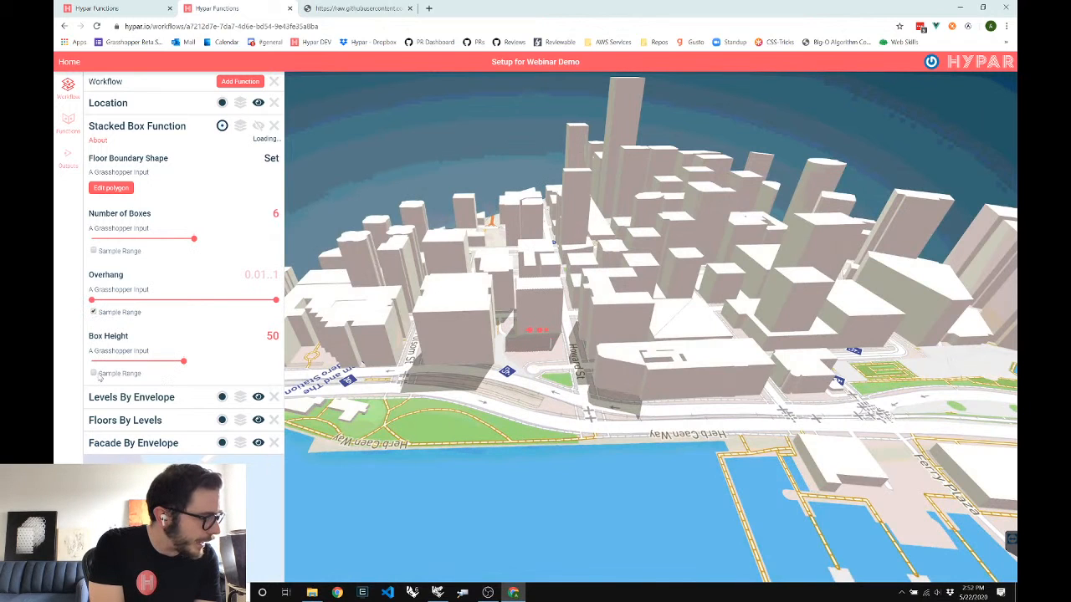
click(241, 127)
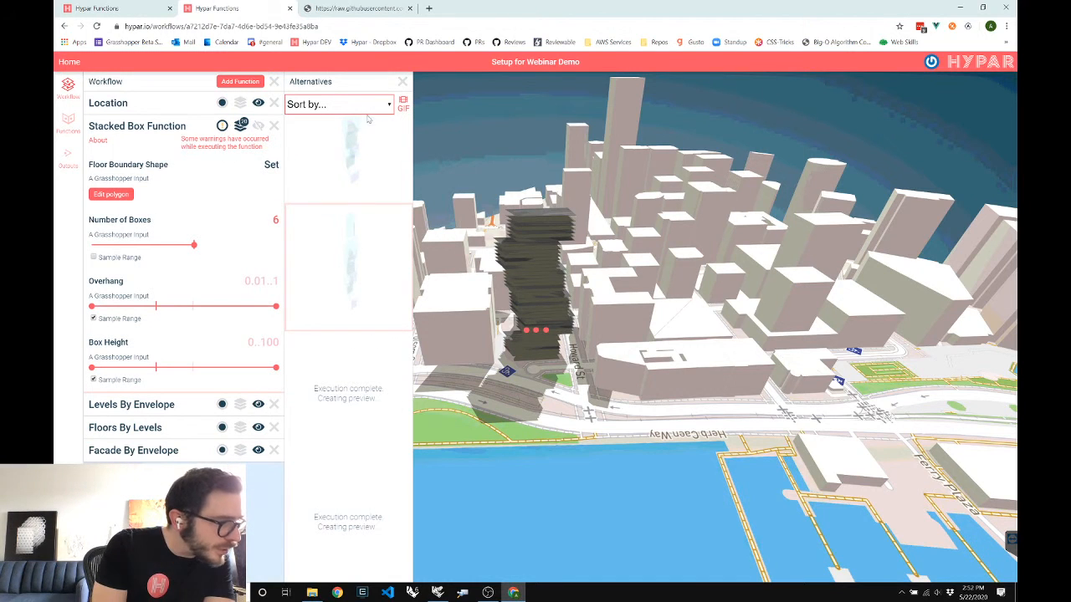
Sort the design alternatives by Overhang and orbit around a sampled tower option
click(334, 103)
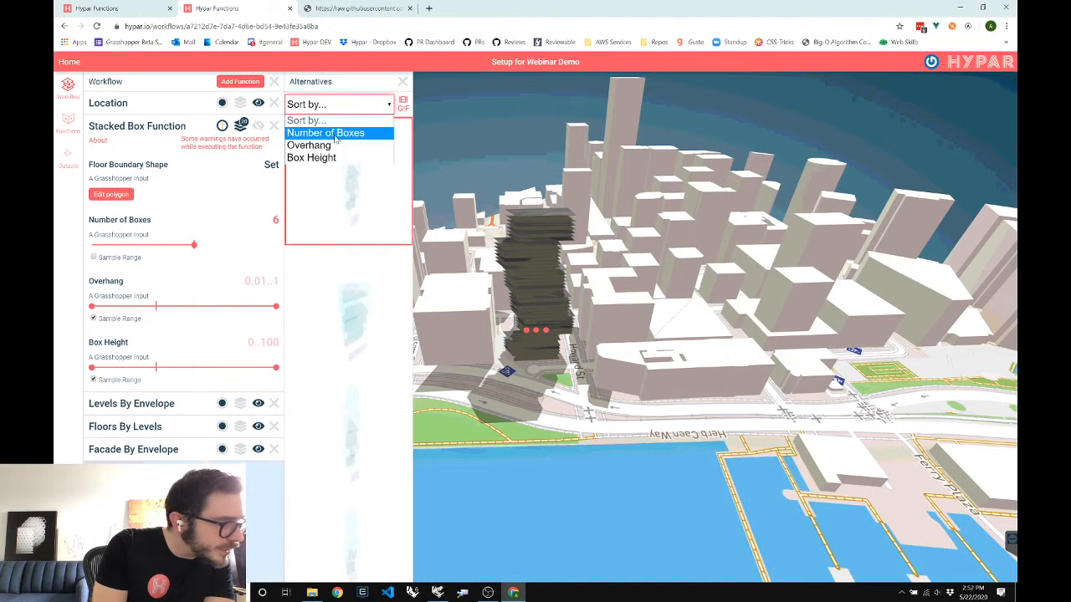
click(335, 132)
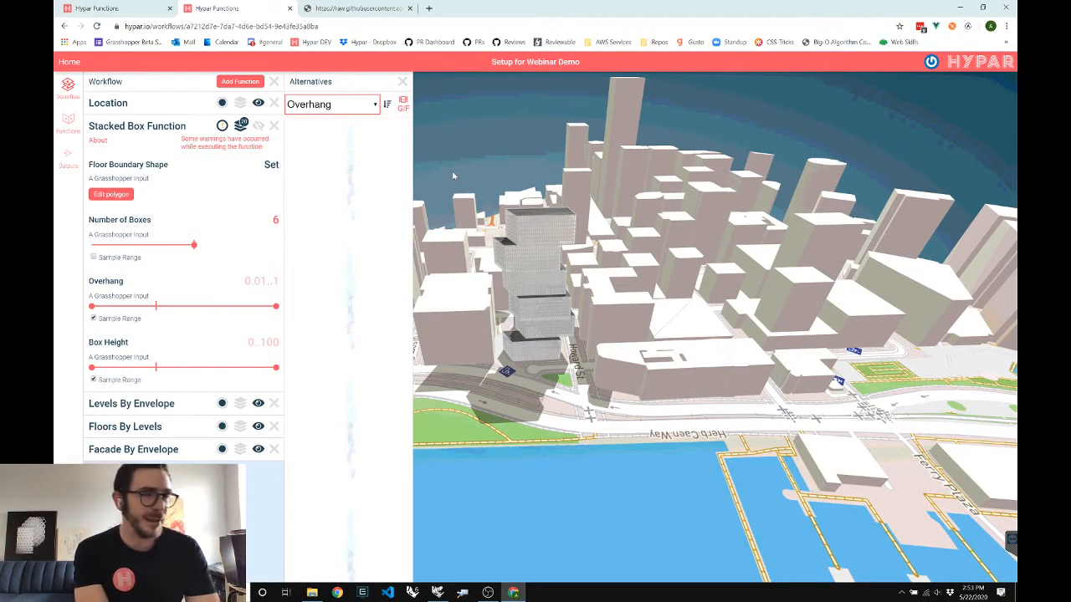
scroll(454, 176, down, 1)
scroll(453, 176, down, 1)
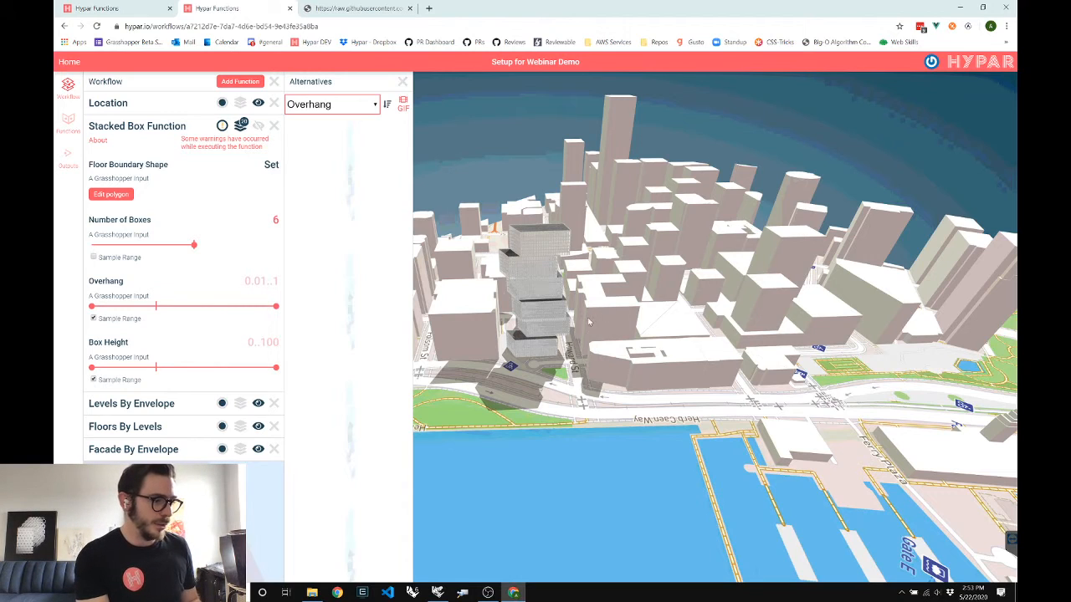
mouse_move(548, 332)
mouse_down()
mouse_move(535, 341)
mouse_move(522, 331)
mouse_move(557, 326)
mouse_up()
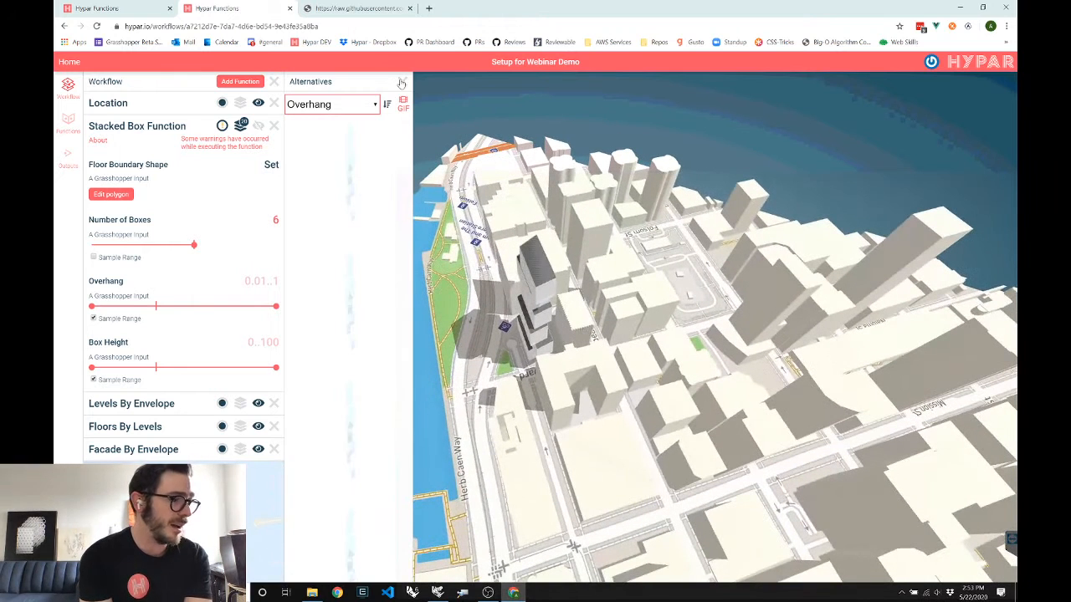
Close the Alternatives panel and zoom in on the tower beside the waterfront
click(402, 81)
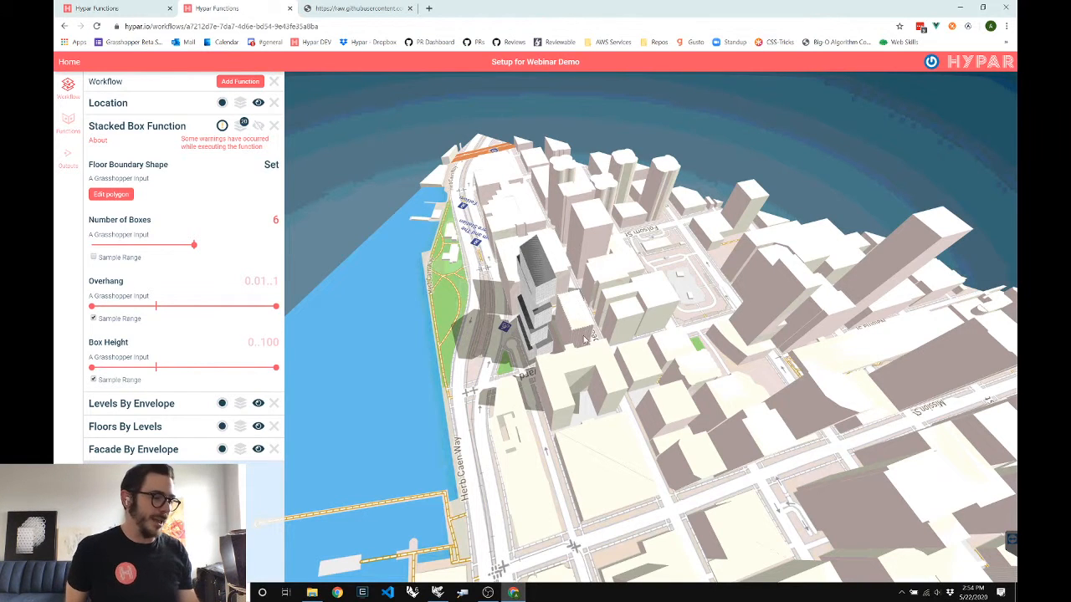
mouse_move(553, 341)
mouse_down()
mouse_move(527, 339)
mouse_move(550, 339)
mouse_up()
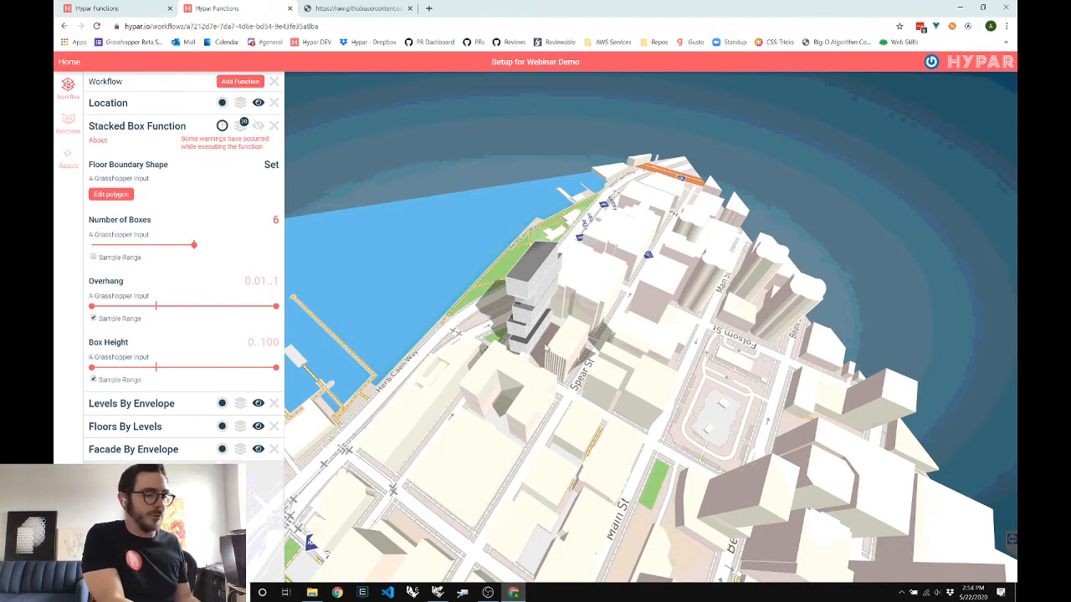
scroll(548, 340, up, 3)
scroll(539, 341, up, 4)
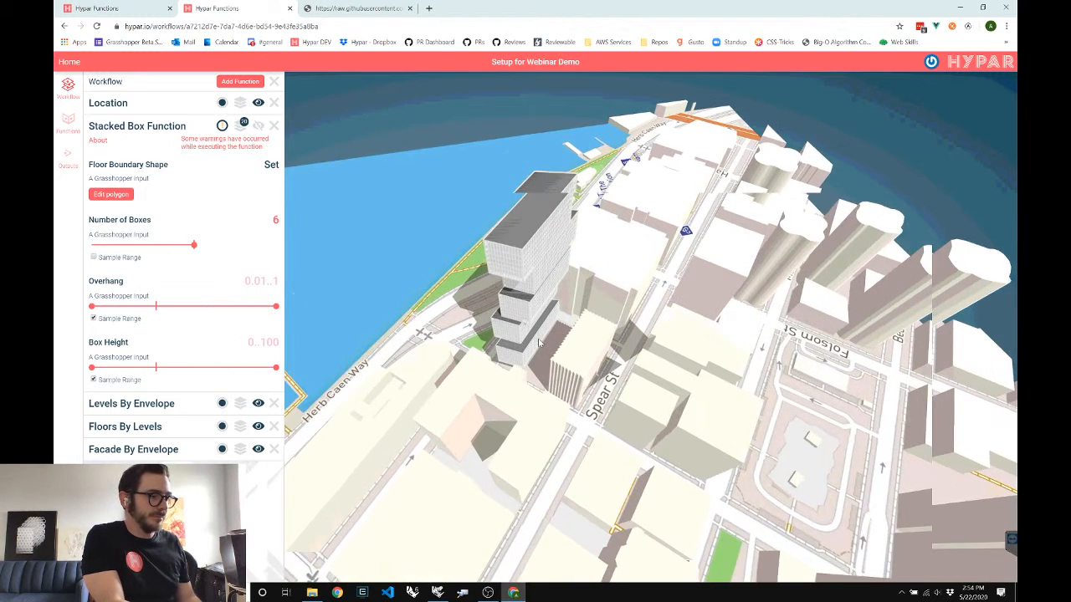
Drag a floor-boundary vertex to a new spot and update so the tower regenerates
click(110, 194)
drag(525, 383, 555, 375)
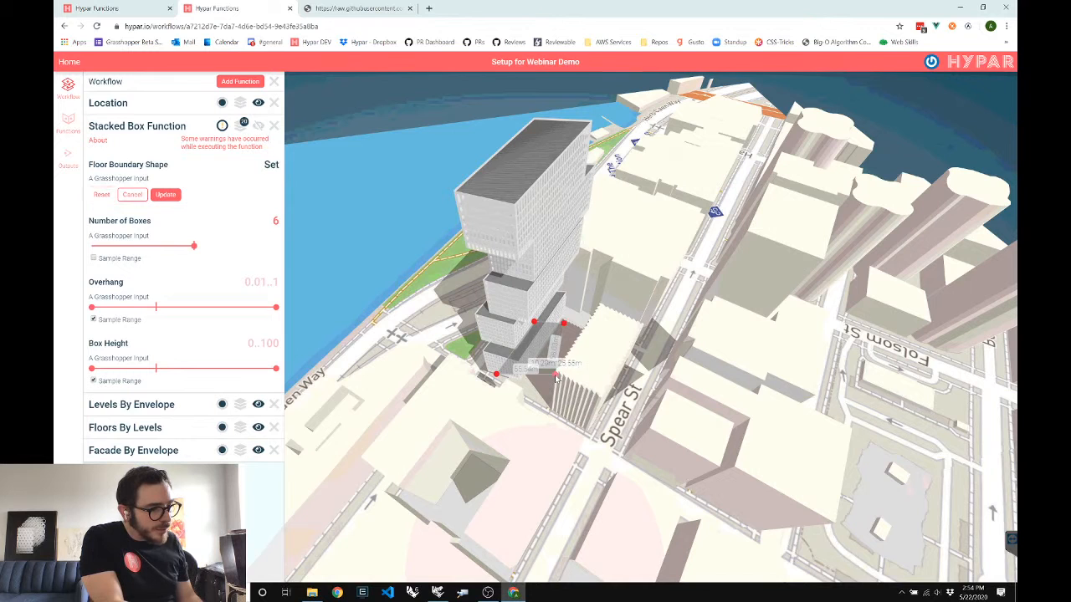
click(164, 194)
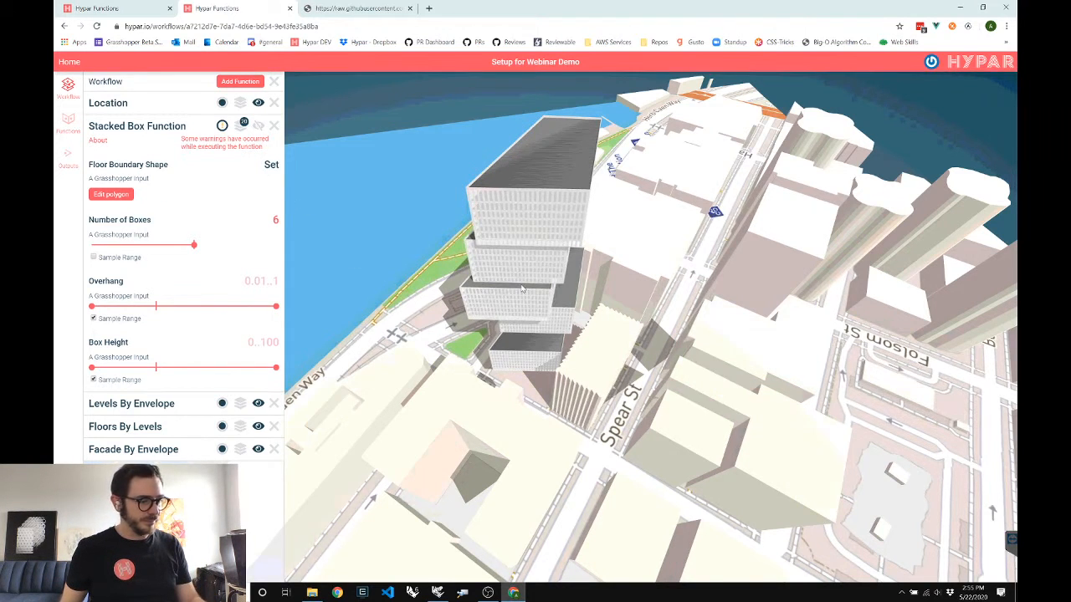
drag(509, 295, 493, 266)
Open a new tab, then return to the Hypar workflow and open its Sharing dialog
key(ctrl+t)
text(dev.hypar.io)
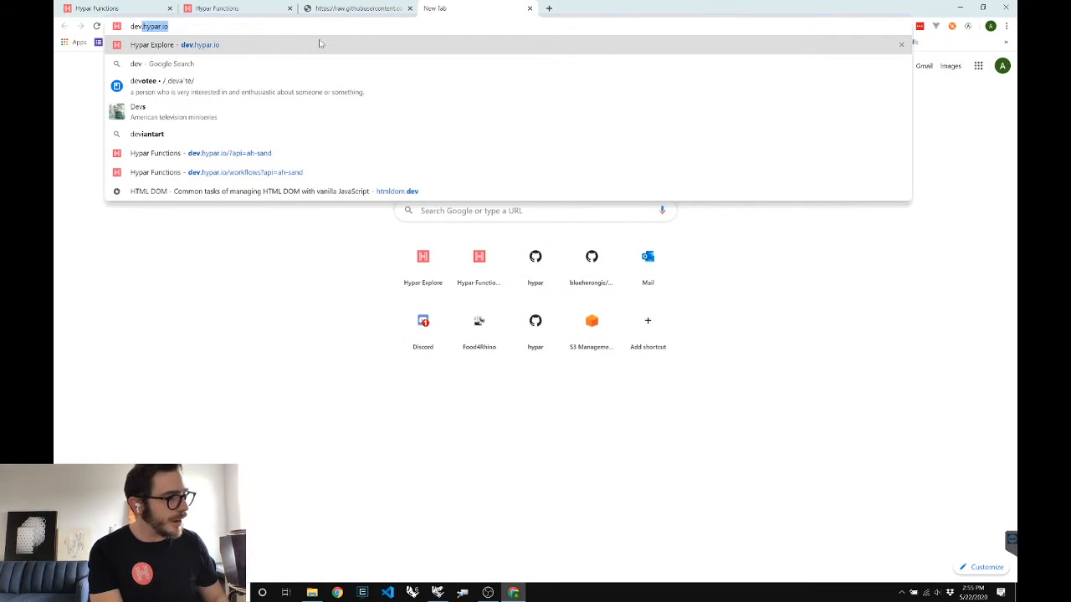
key(ctrl+2)
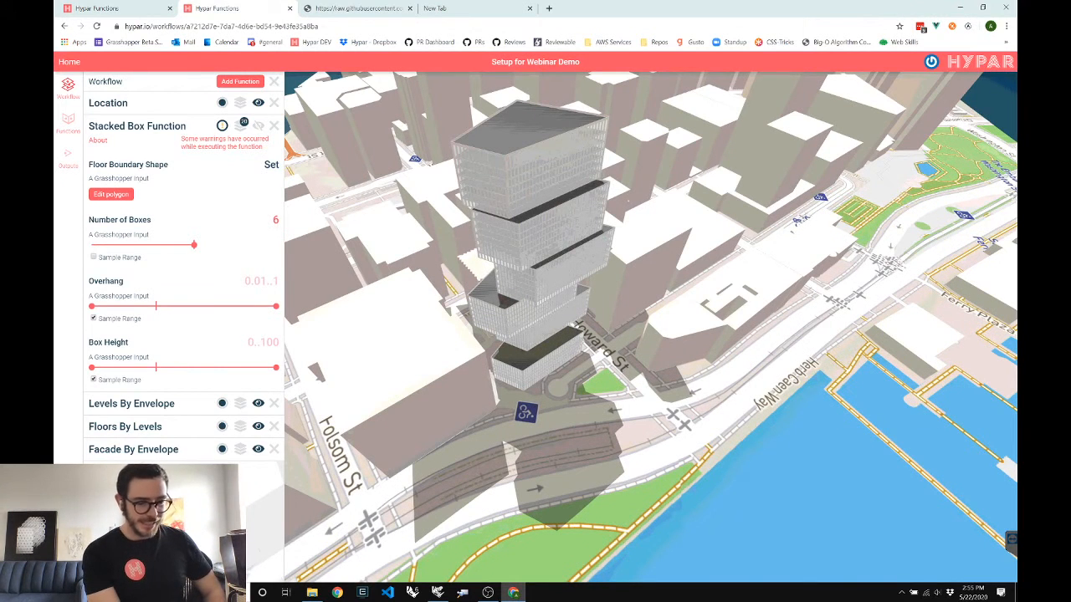
key(s)
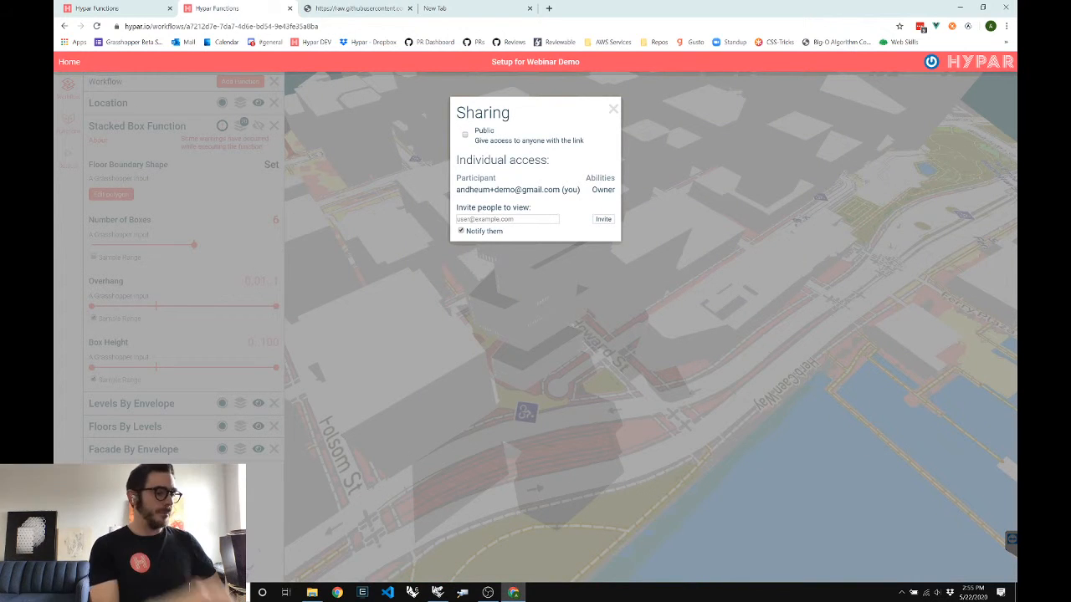
Toggle Public on and back off, then enter a collaborator's e-mail to invite as viewer
click(465, 135)
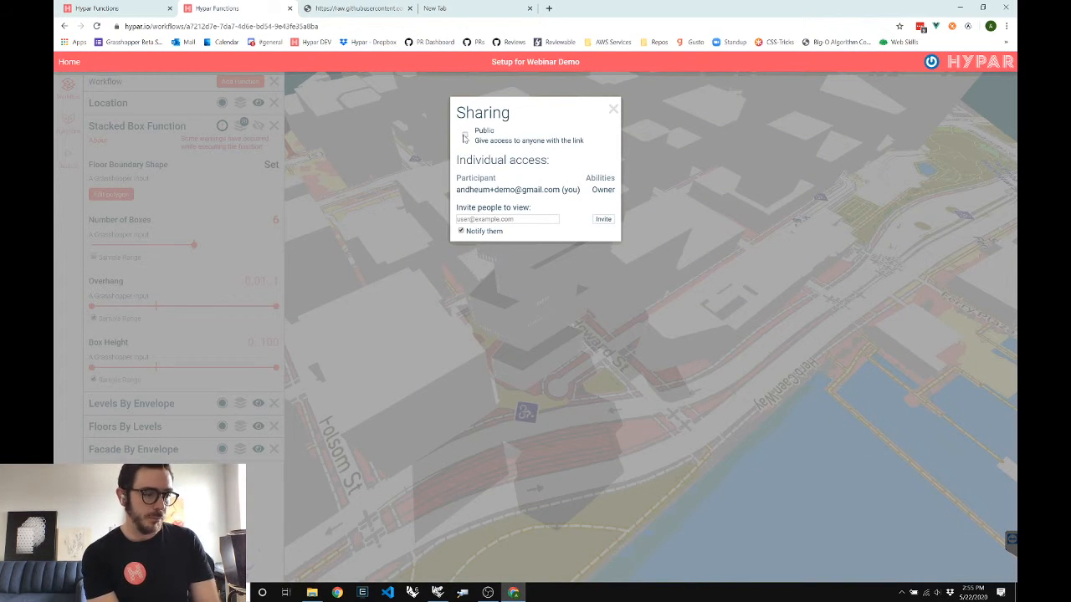
click(519, 277)
click(519, 277)
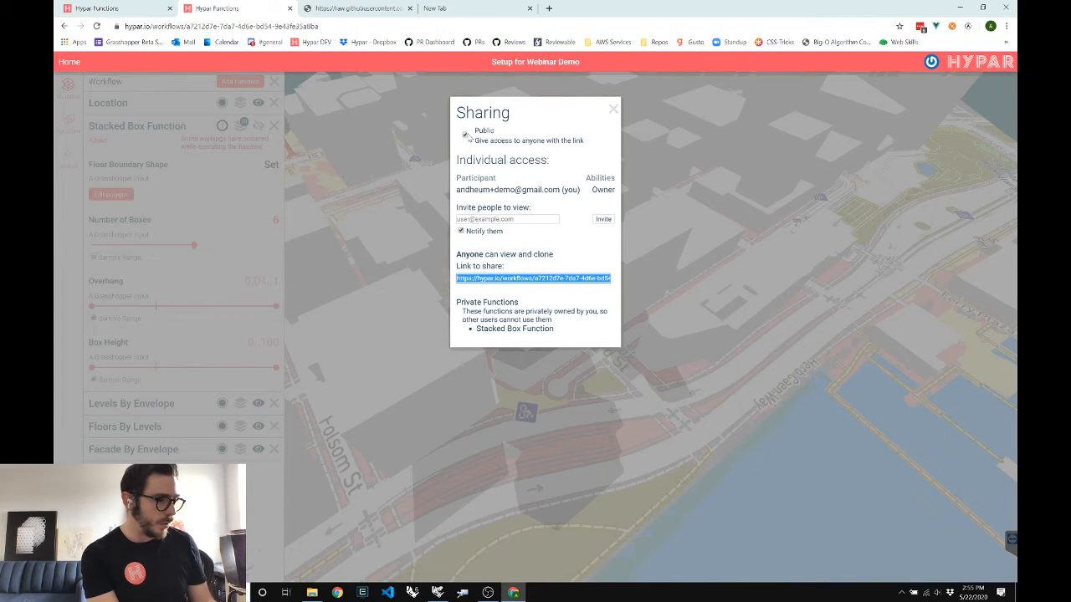
click(465, 135)
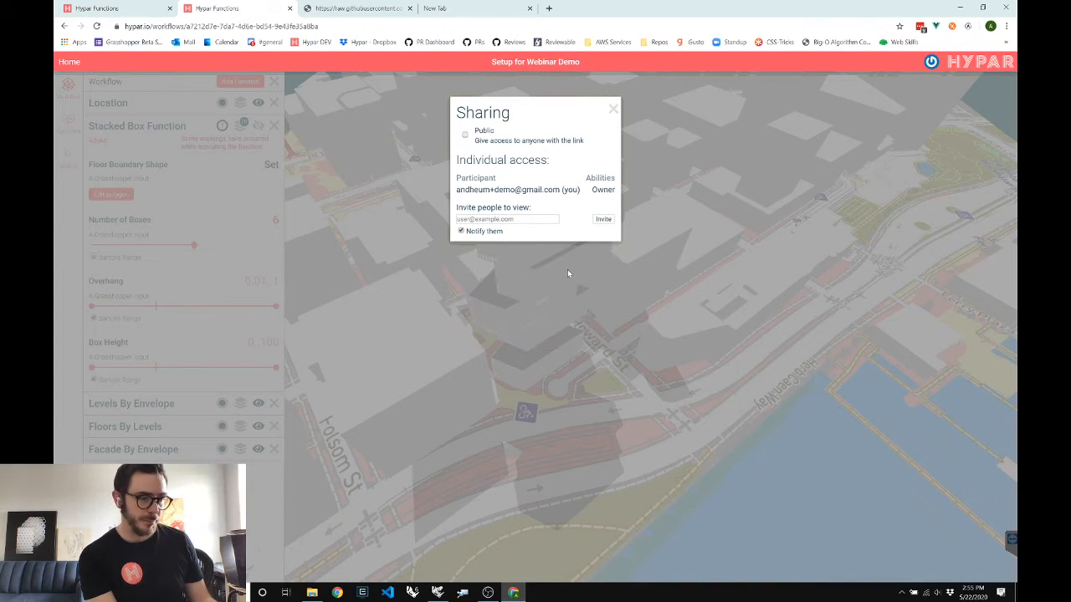
key(Tab)
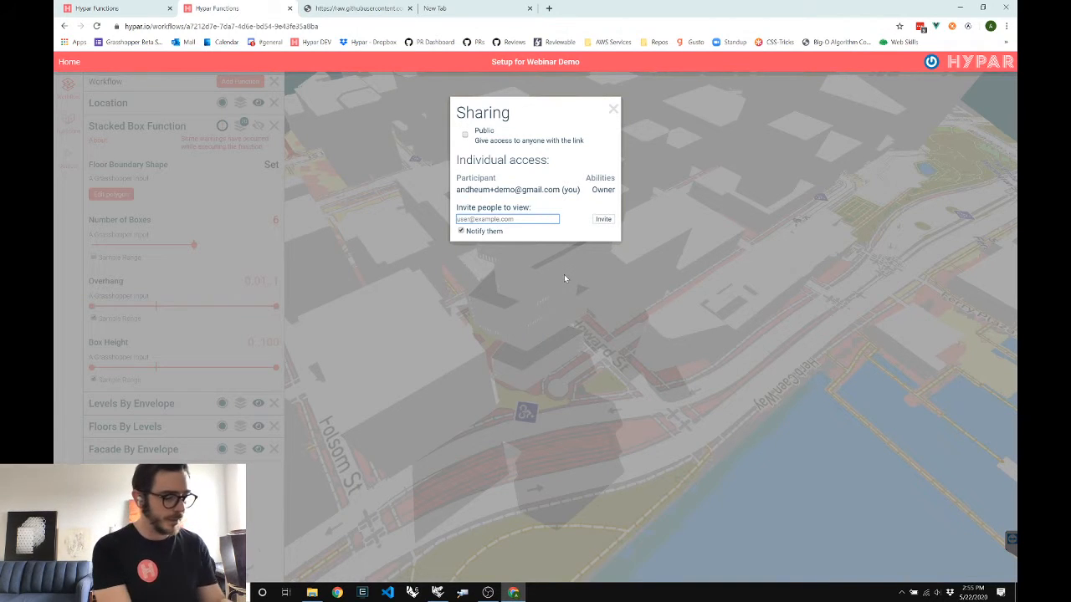
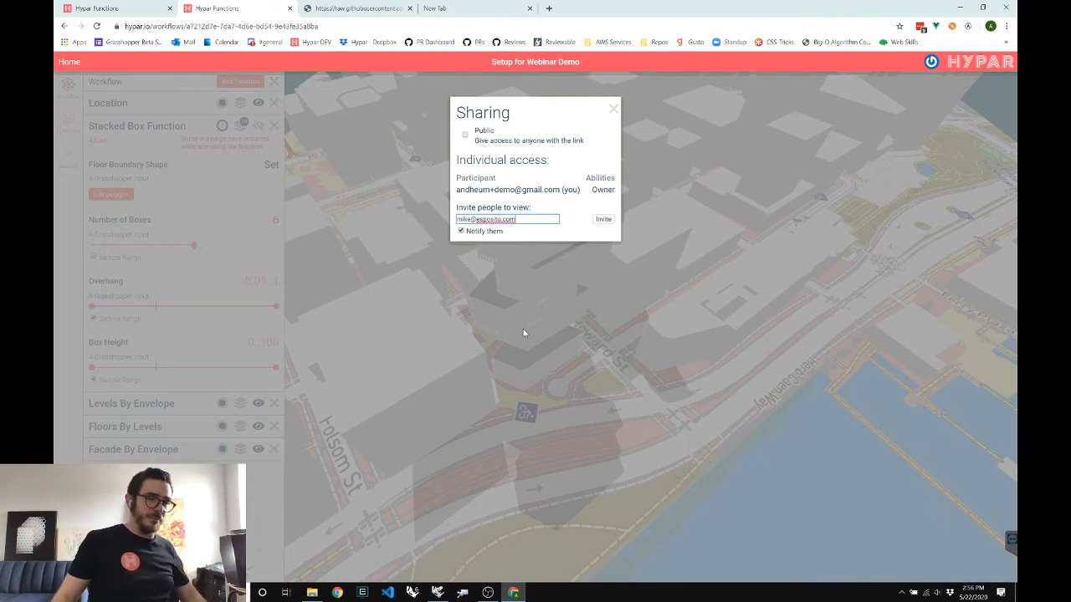
click(524, 330)
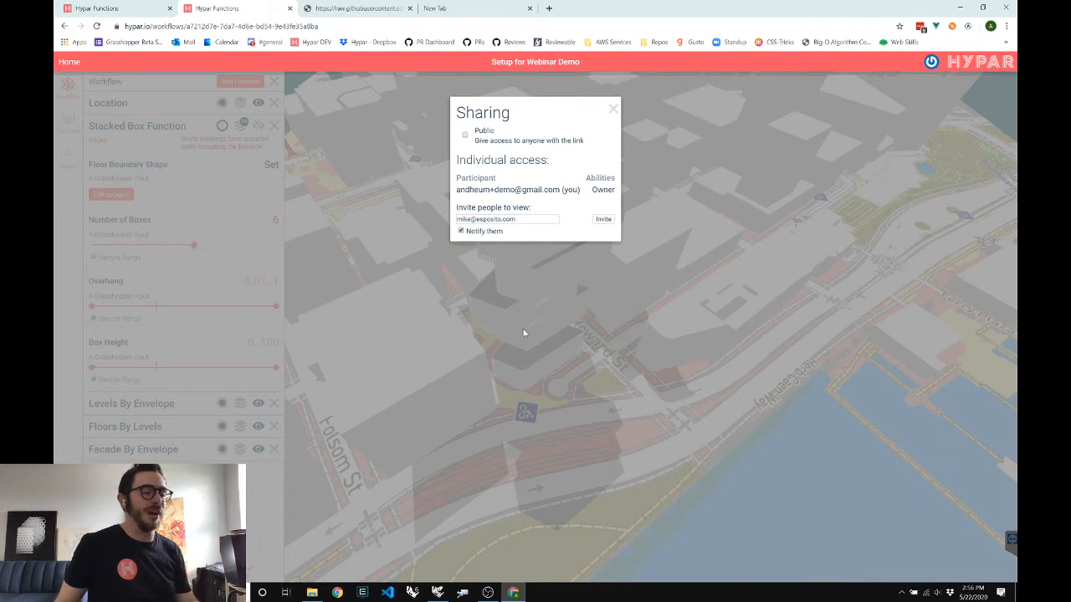
Dismiss the Sharing dialog and orbit around the six-box tower among the city blocks
click(524, 331)
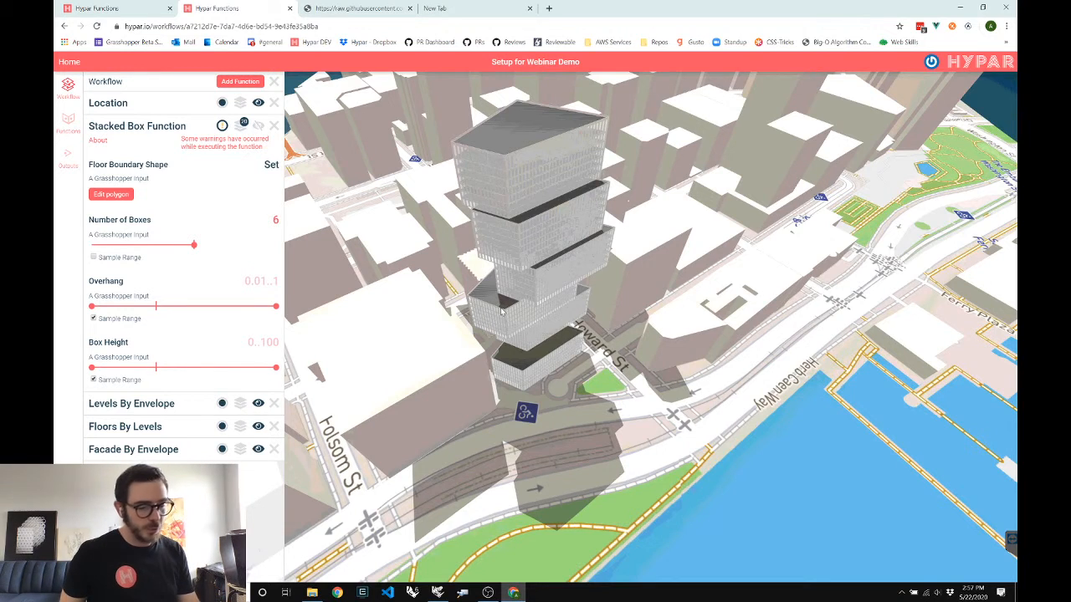
mouse_move(502, 312)
mouse_down()
mouse_move(521, 307)
mouse_move(499, 307)
mouse_up()
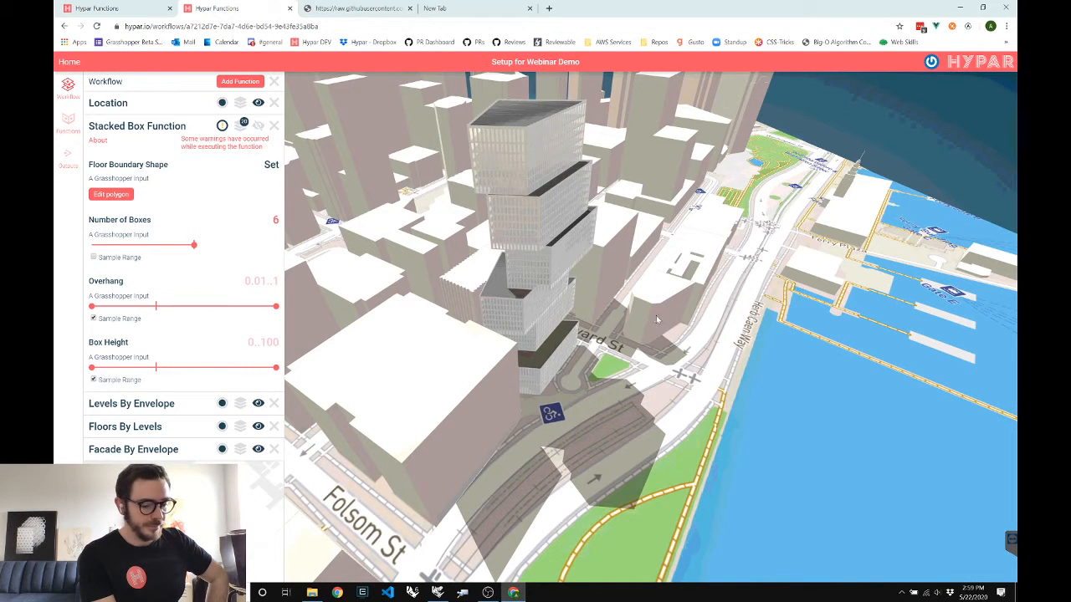
Orbit the city view to face the waterfront and nudge the Number of Boxes slider slightly higher
drag(656, 319, 610, 315)
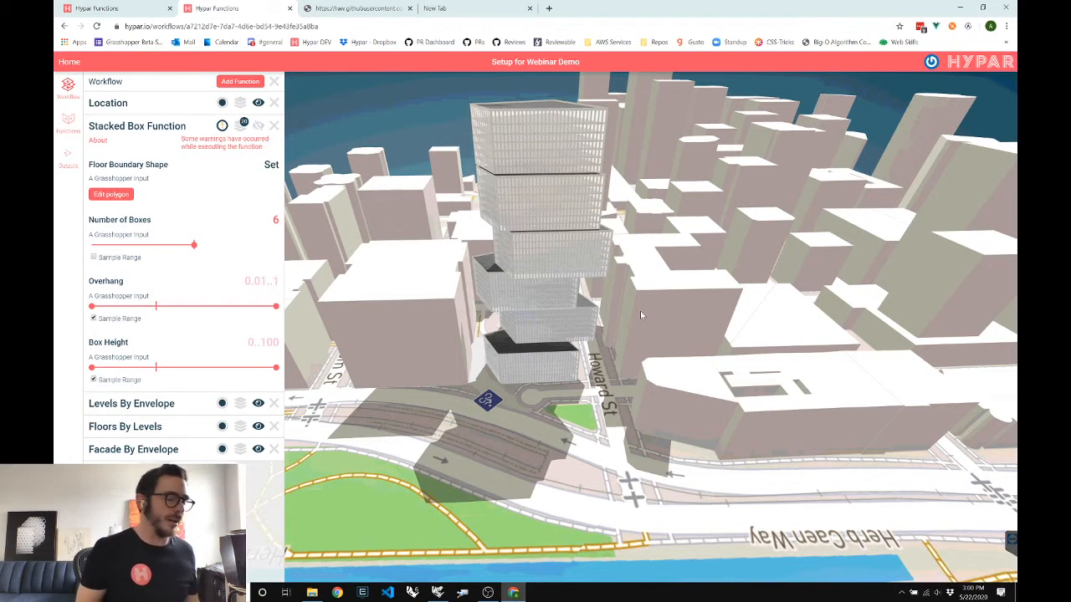
drag(646, 268, 705, 322)
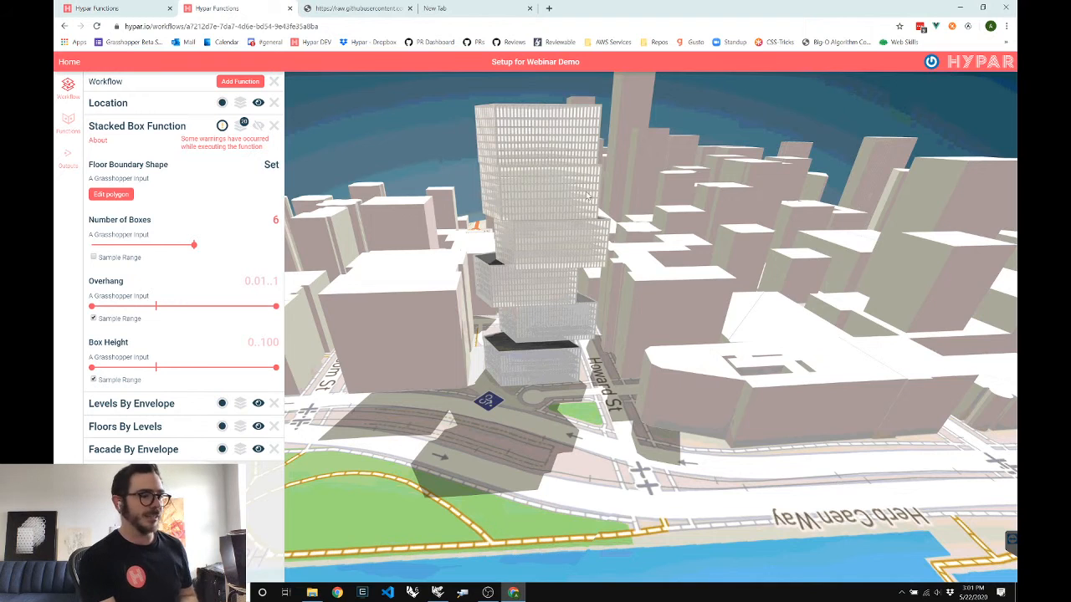
drag(588, 197, 414, 193)
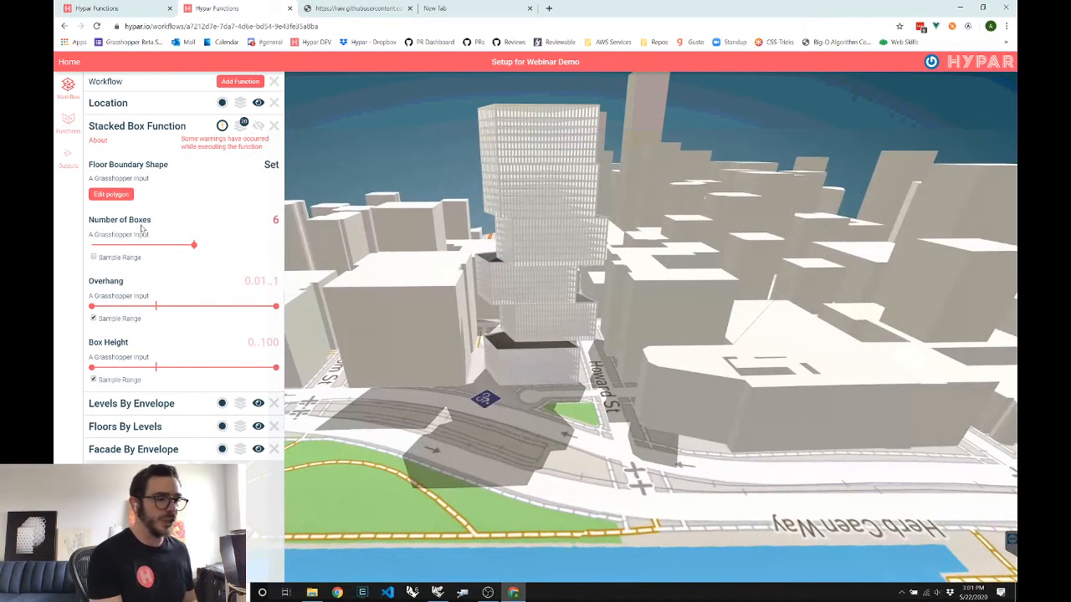
drag(193, 244, 201, 246)
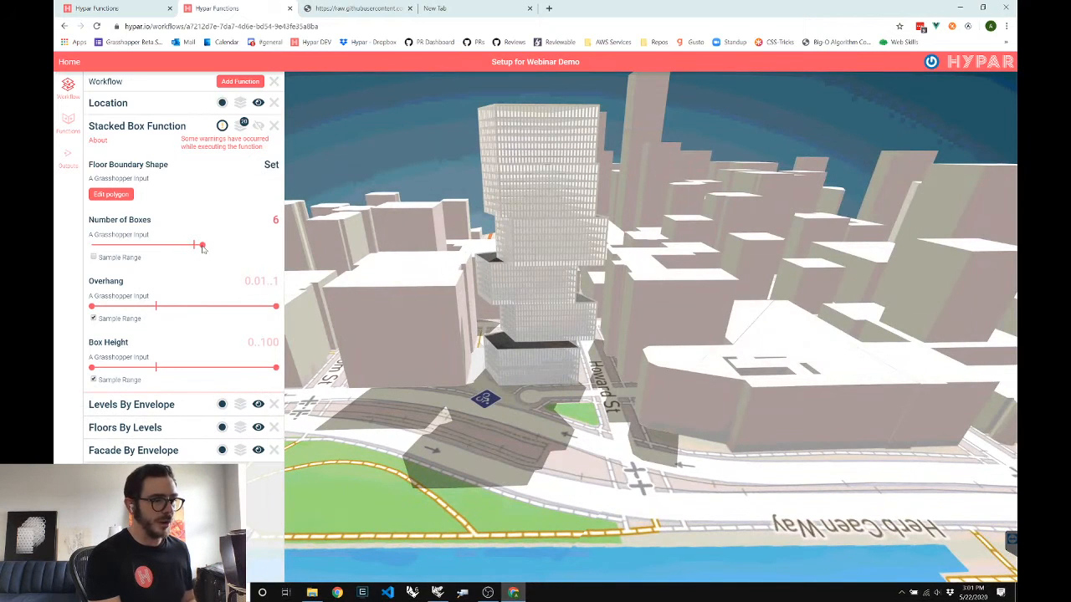
Raise the Overhang range's lower bound and add Columns By Floors from the Function Library
click(118, 306)
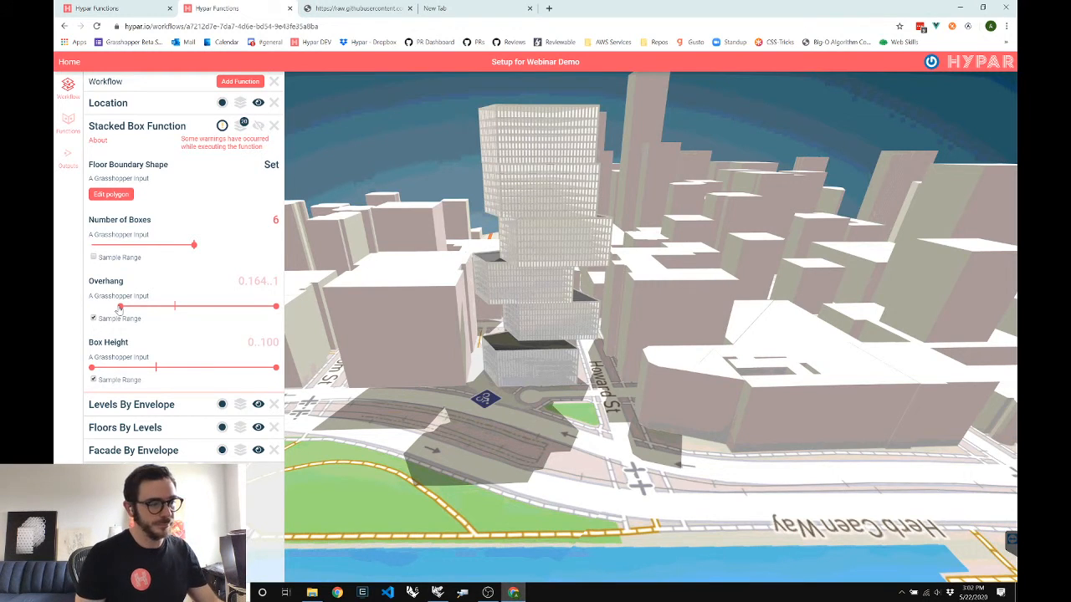
click(240, 81)
click(366, 153)
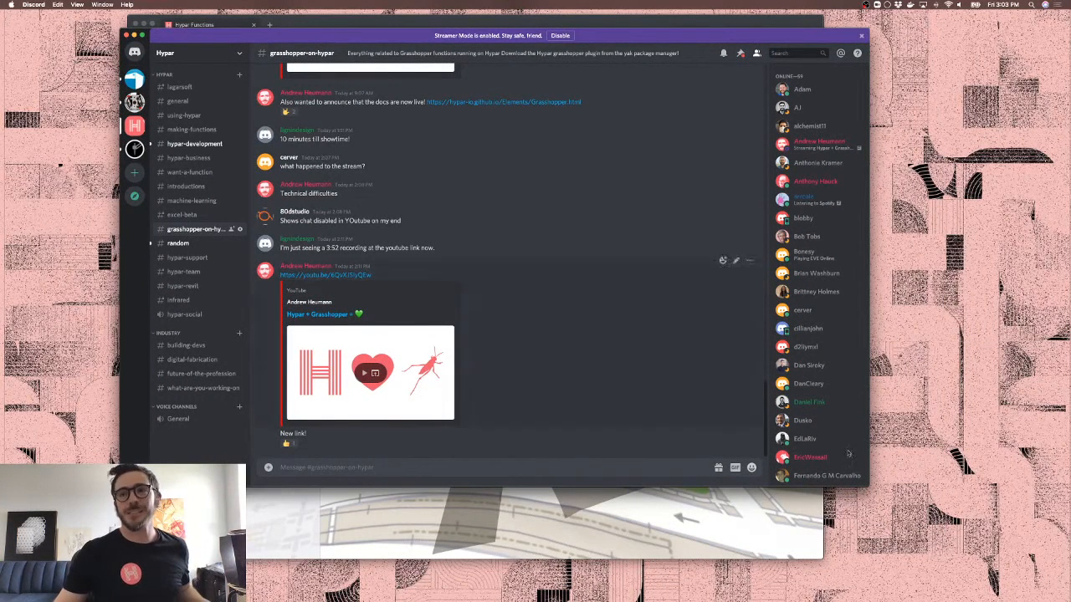
Browse the Discord future-of-the-profession and machine-learning channels, then close the chat
drag(866, 485, 969, 567)
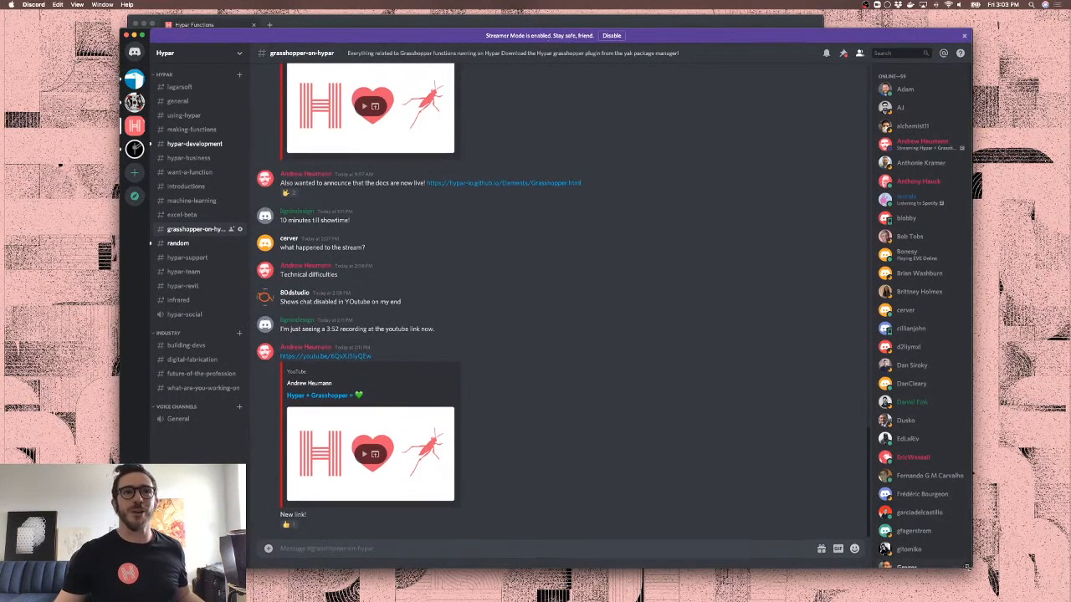
click(193, 374)
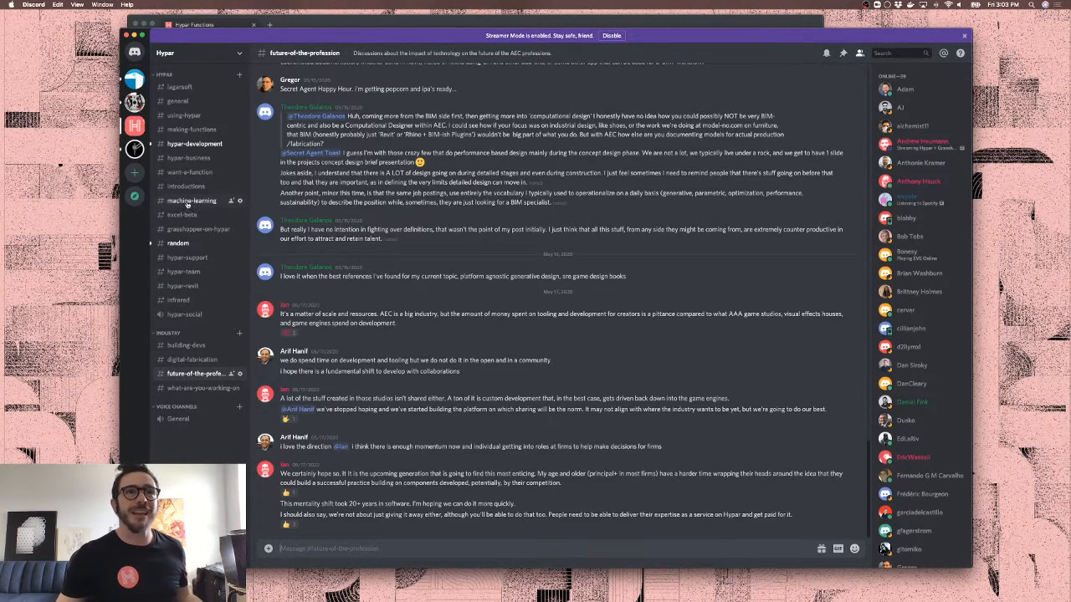
click(189, 202)
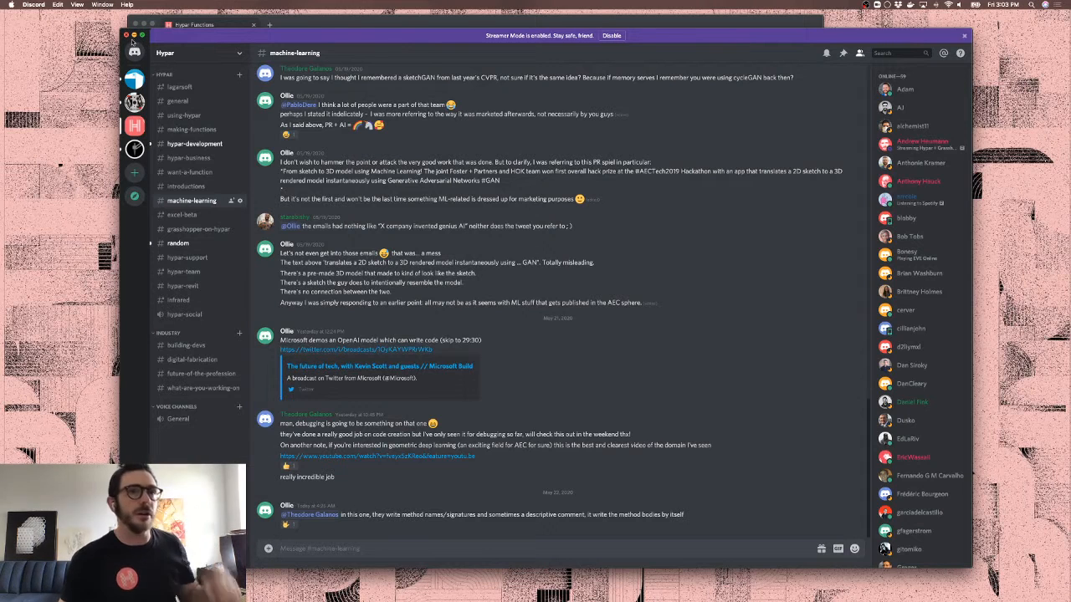
click(126, 35)
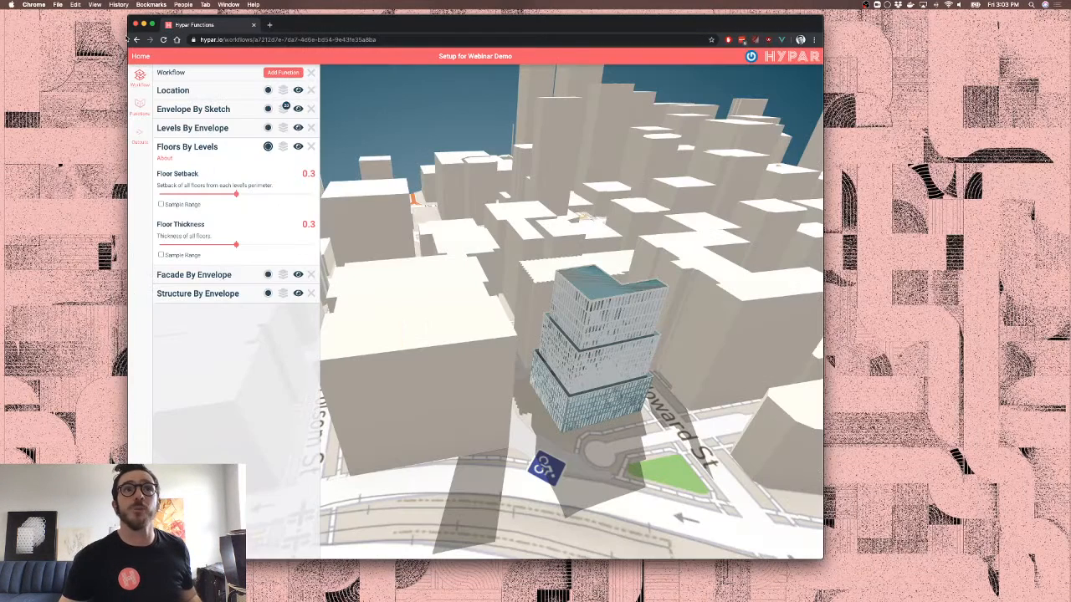
Load the hypar.io home page in a new Chrome tab
click(269, 25)
text(hypar.io)
key(Return)
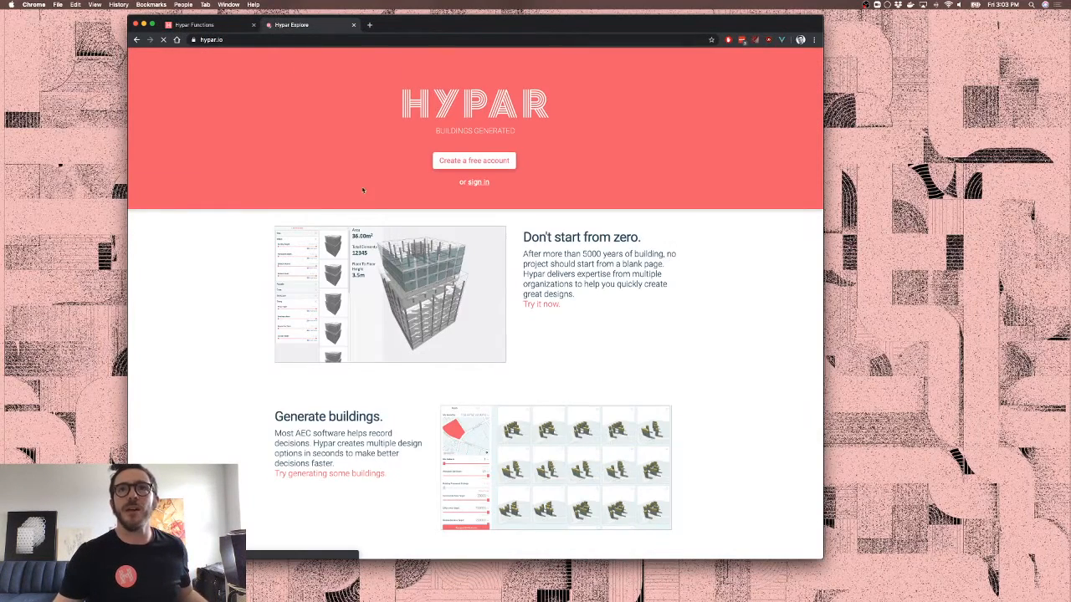
Scroll down the hypar.io home page to the 'Buildings generated' section
scroll(360, 186, down, 15)
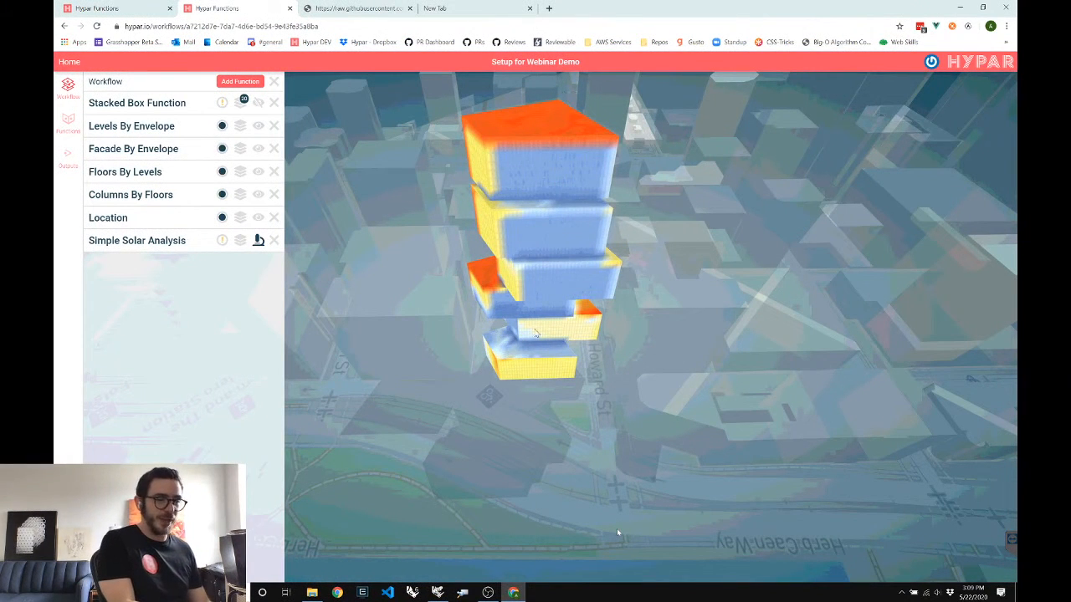
drag(485, 333, 537, 327)
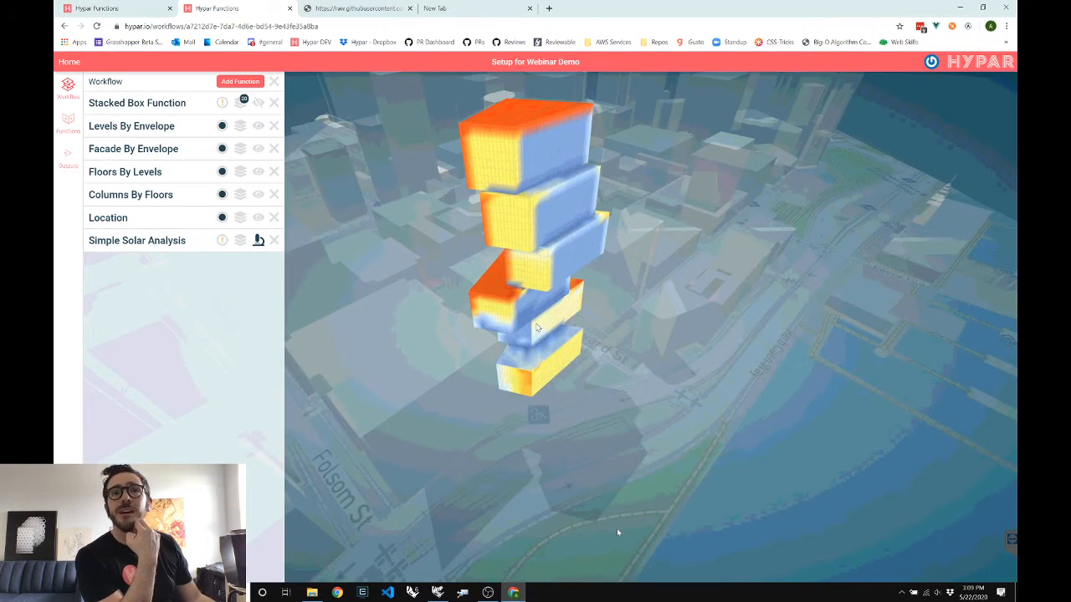
scroll(537, 327, up, 1)
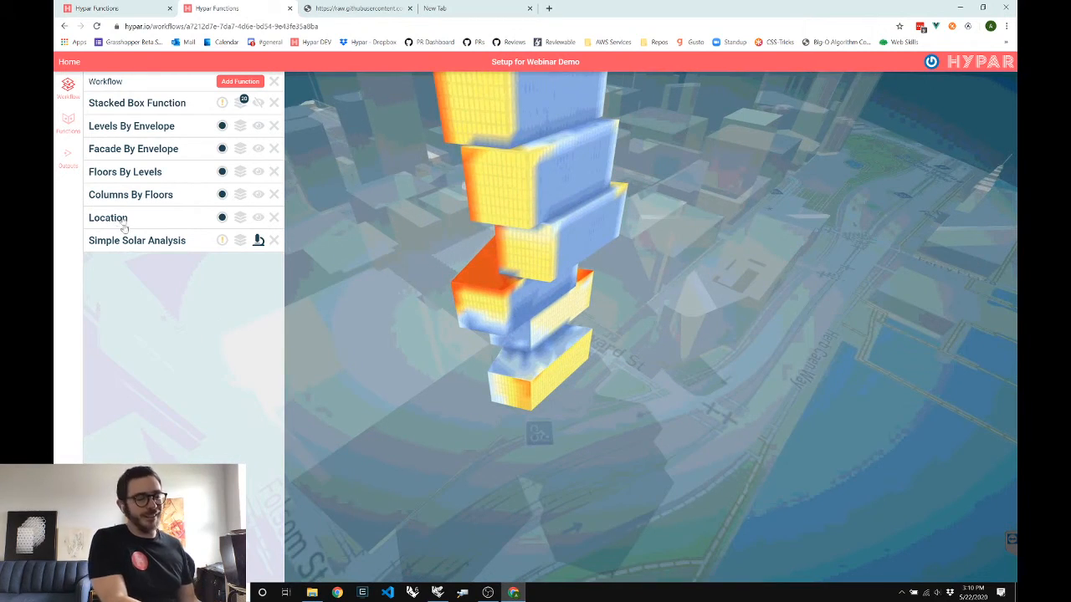
Expand Location to show the 122.39°W, 37.79°N site, then orbit the tower above Howard St
click(117, 219)
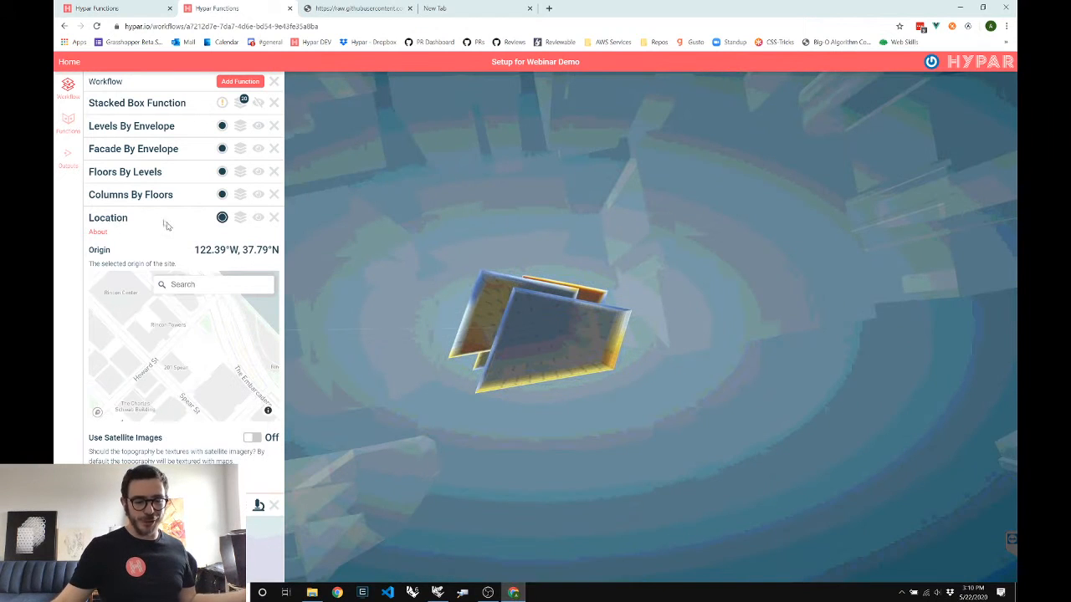
drag(441, 329, 443, 328)
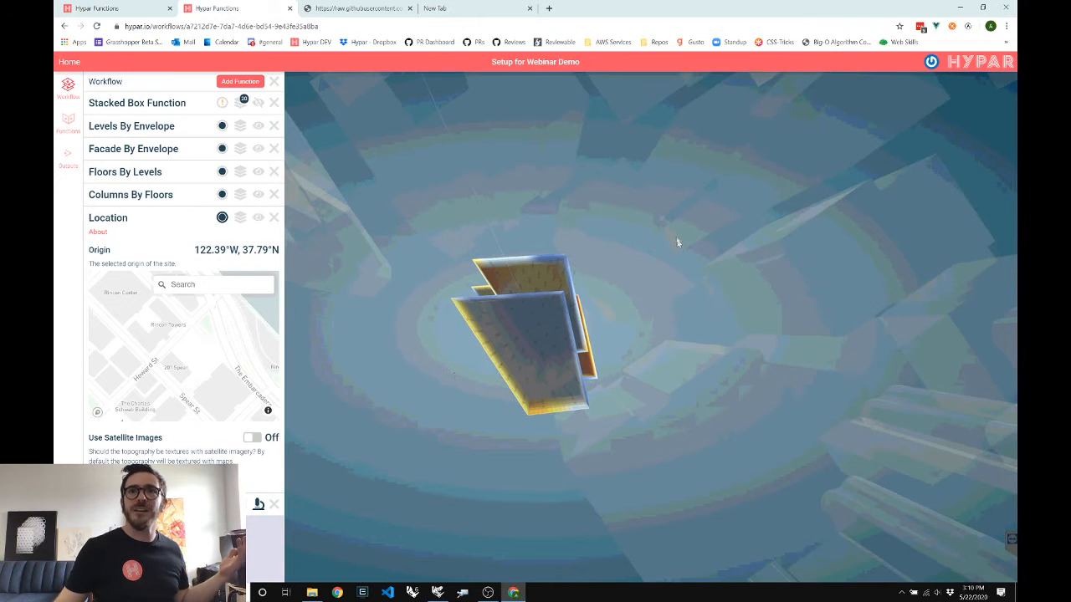
drag(677, 244, 626, 303)
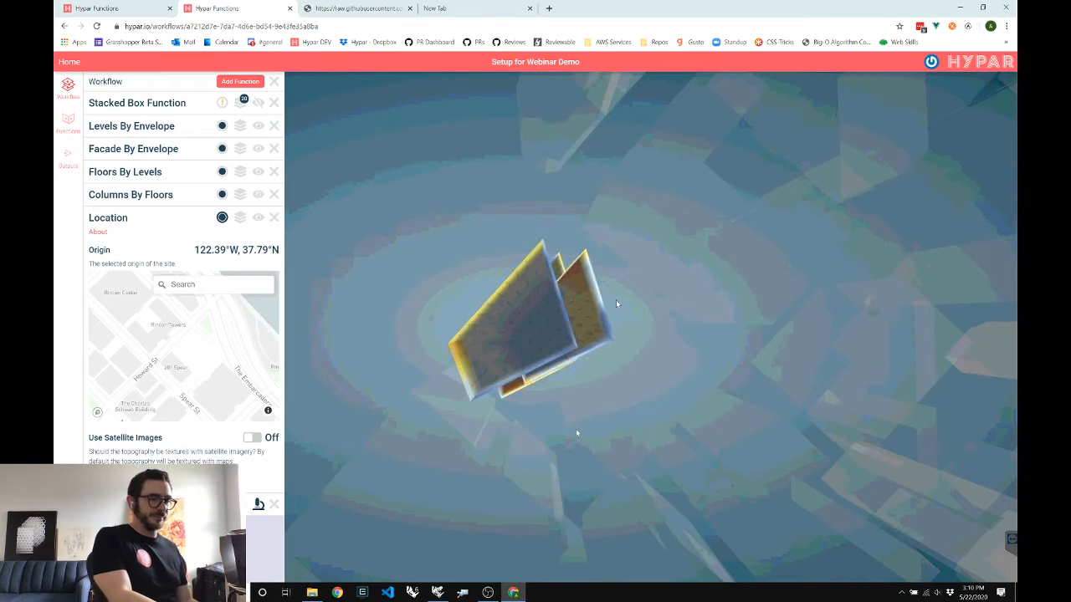
drag(408, 330, 592, 478)
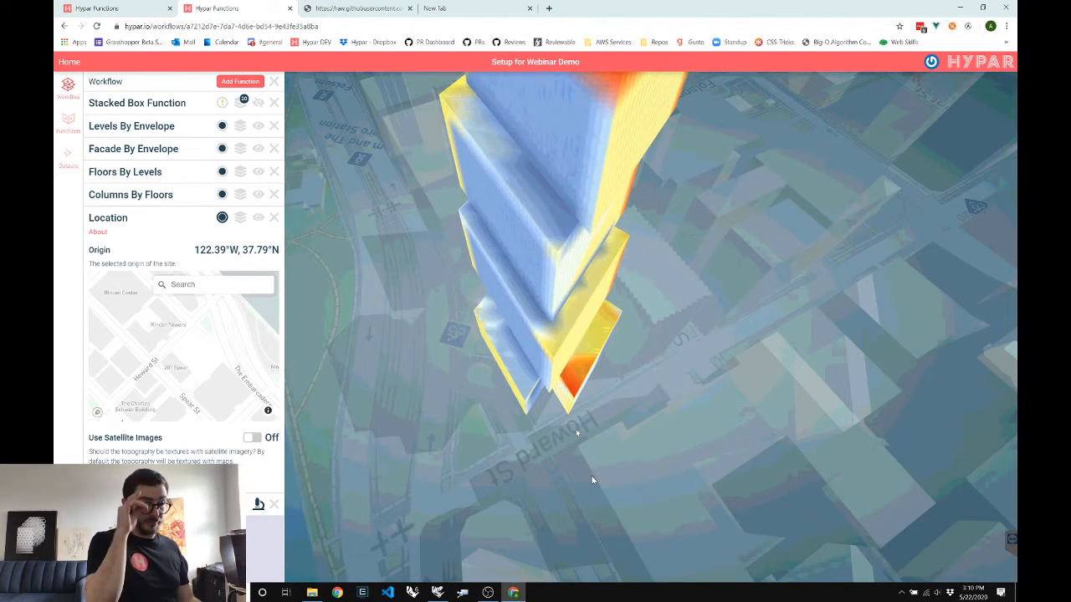
scroll(592, 479, down, 2)
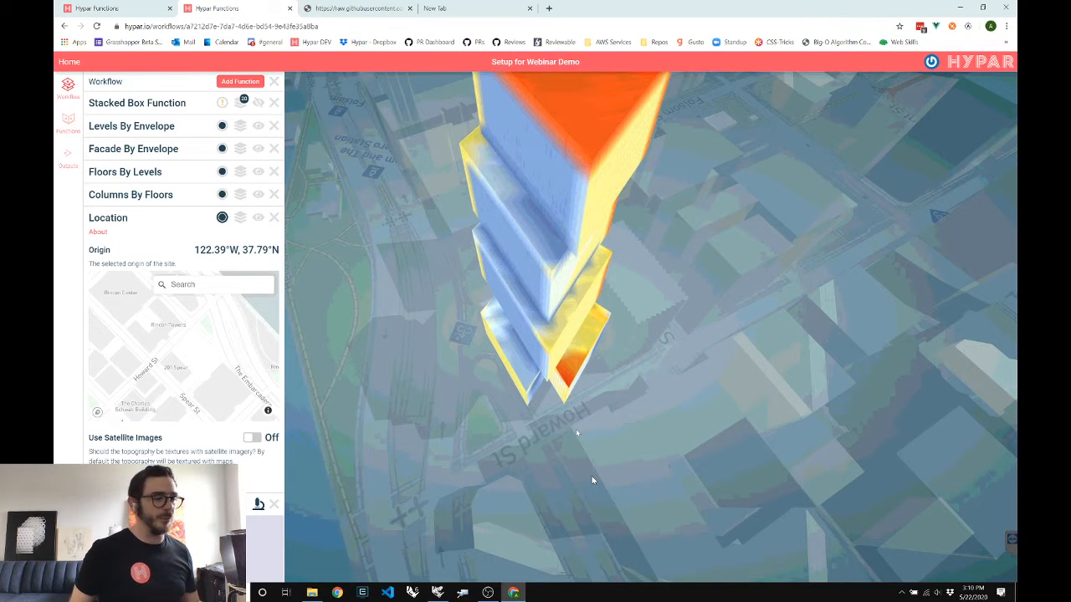
Collapse Location and orbit down to a side view of the solar-shaded six-box tower
click(187, 219)
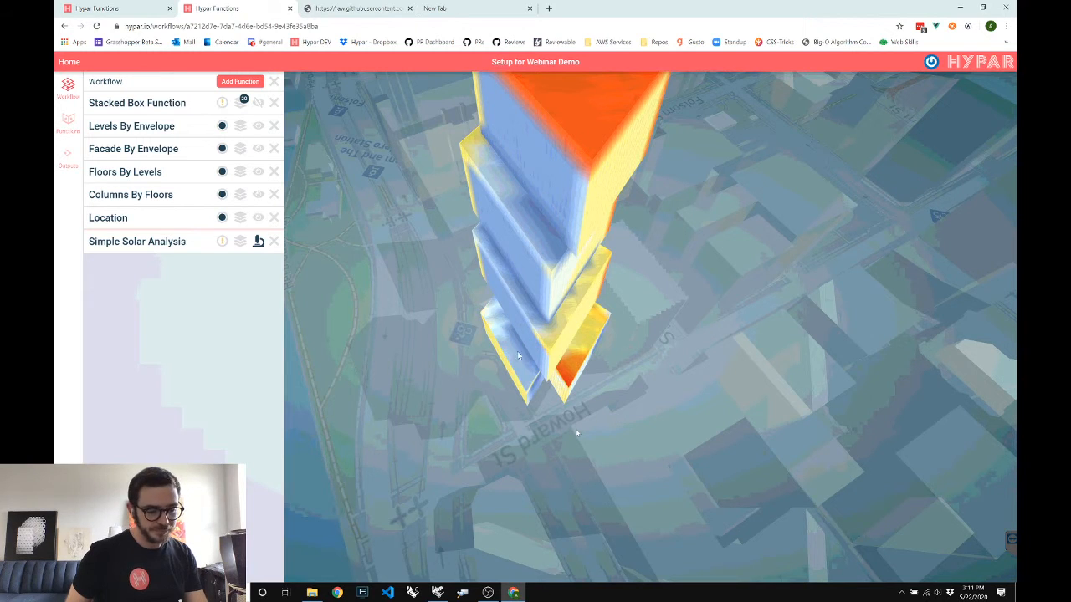
drag(523, 349, 520, 366)
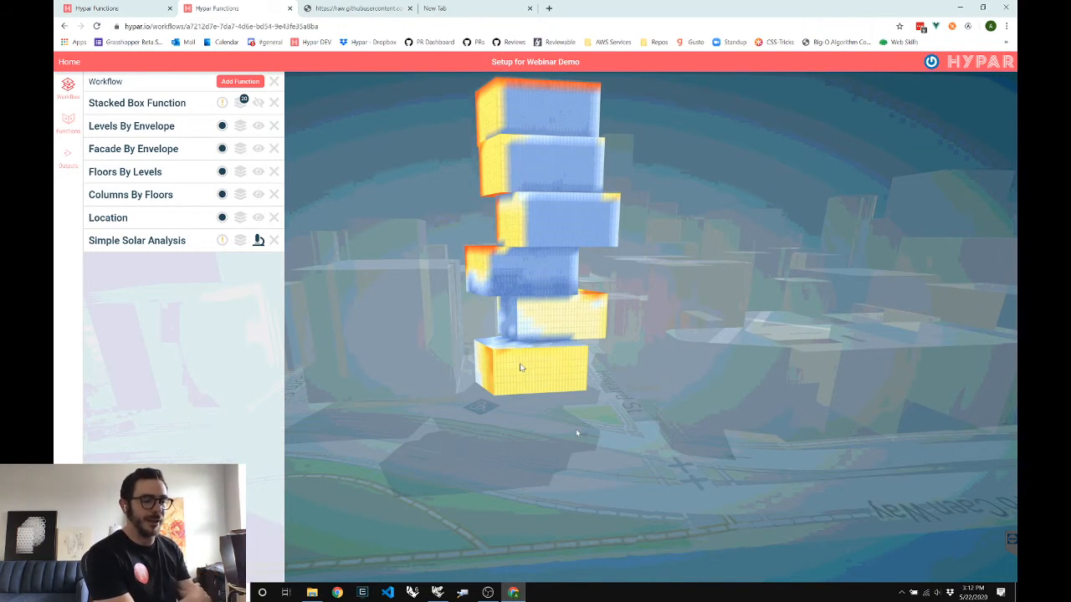
drag(476, 333, 578, 340)
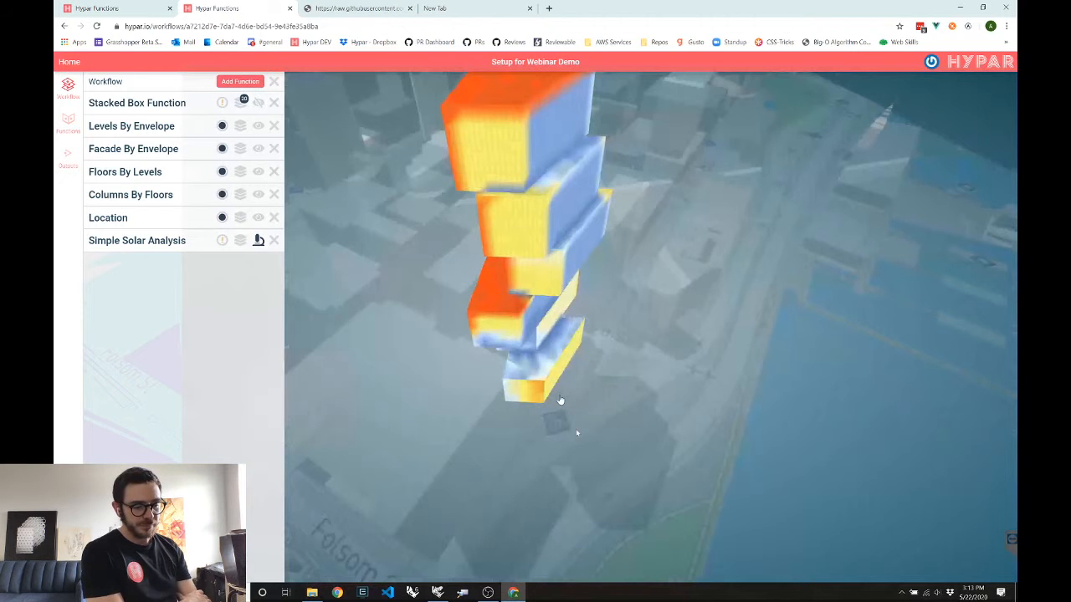
drag(565, 400, 553, 376)
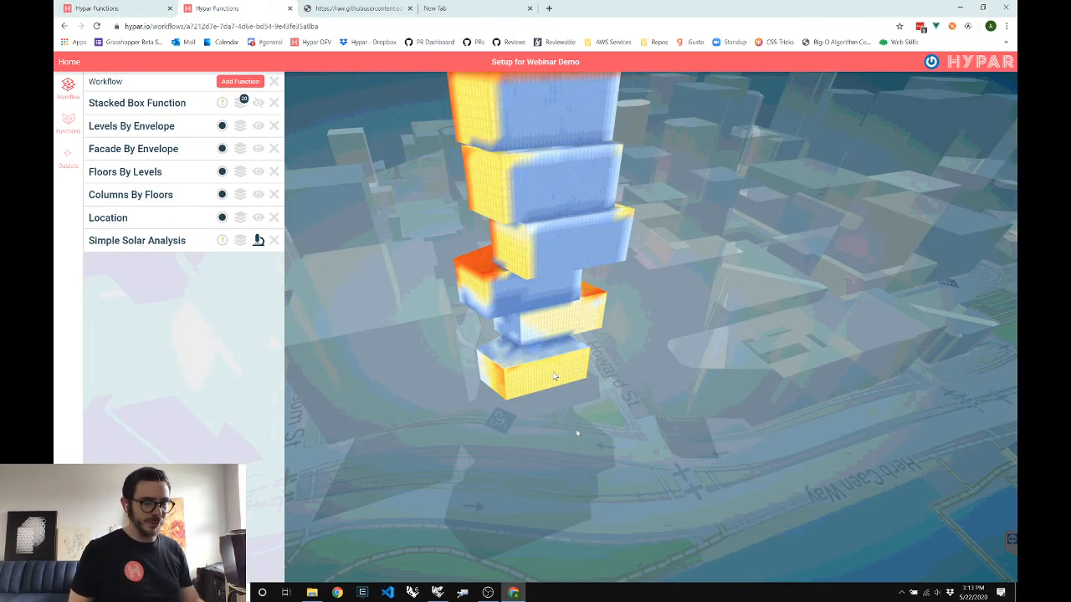
drag(554, 377, 476, 389)
scroll(476, 389, down, 3)
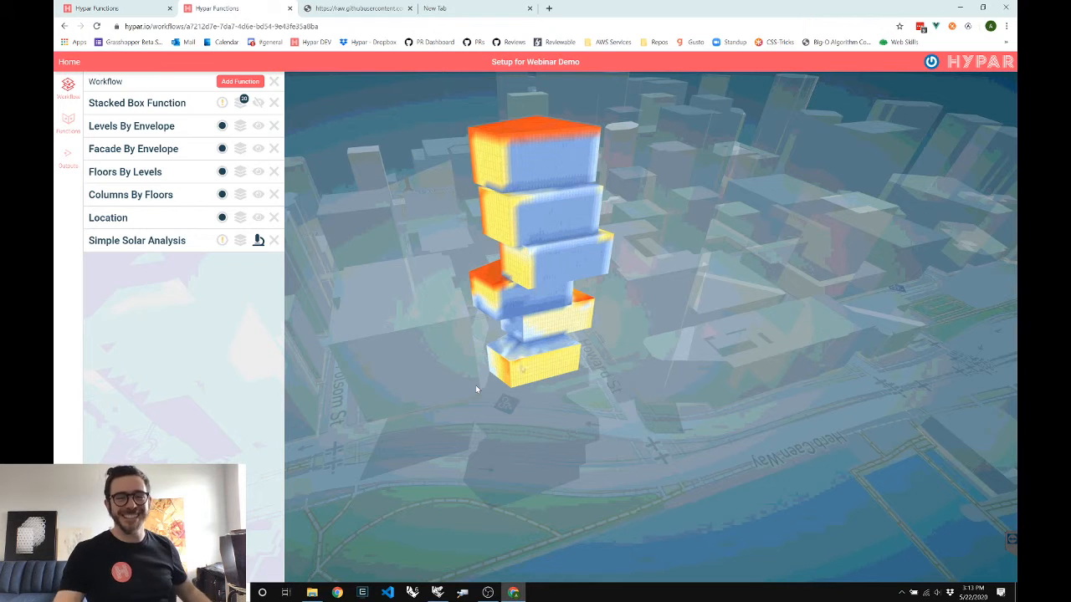
mouse_move(324, 3)
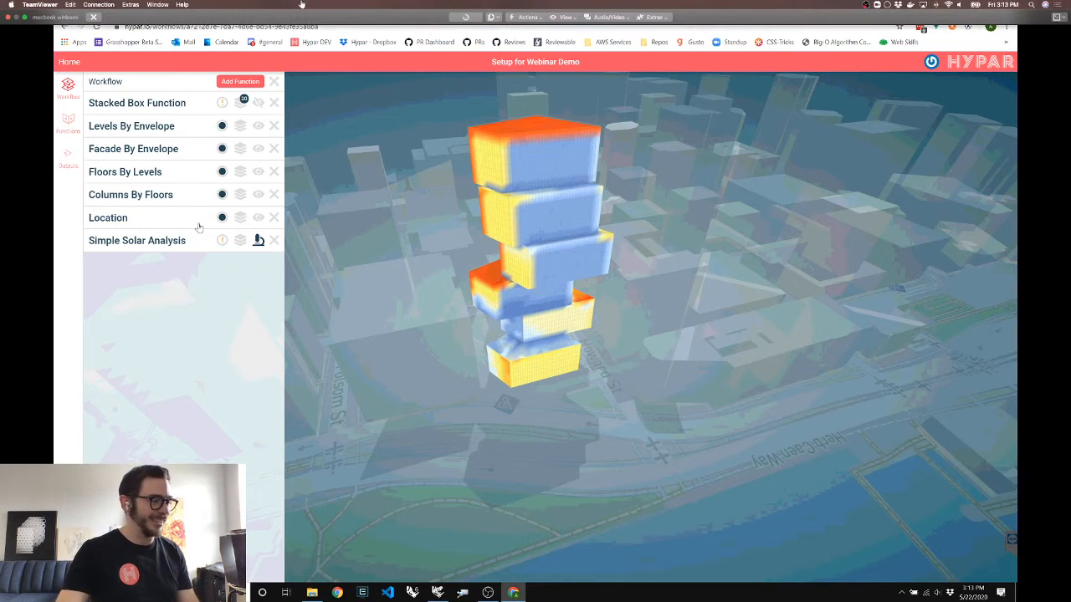
Expand Simple Solar Analysis to see its warning and no parameters, then orbit lower around the tower
click(257, 243)
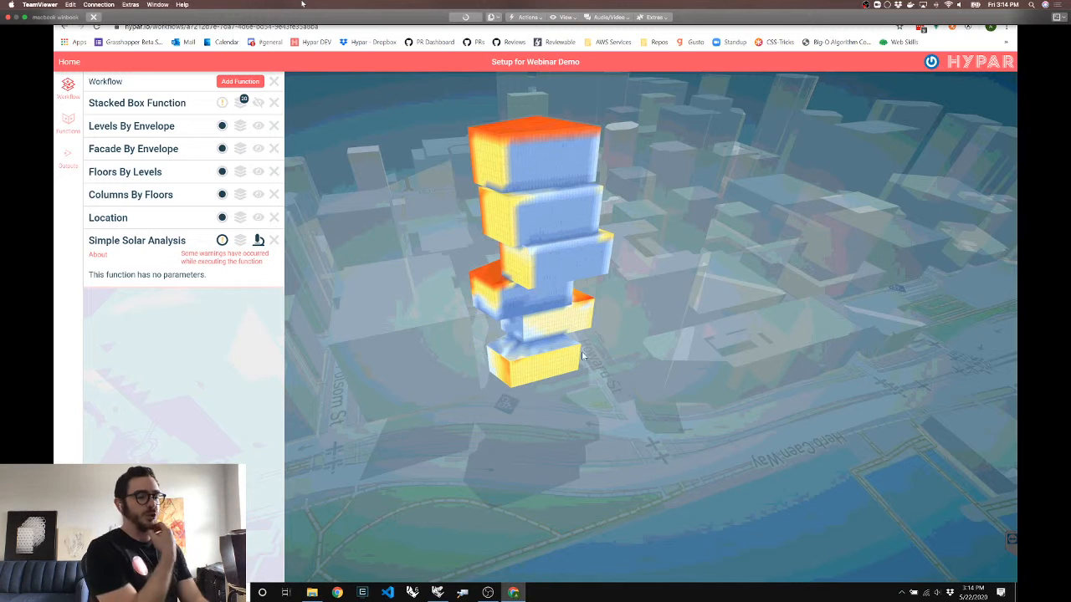
drag(589, 354, 543, 351)
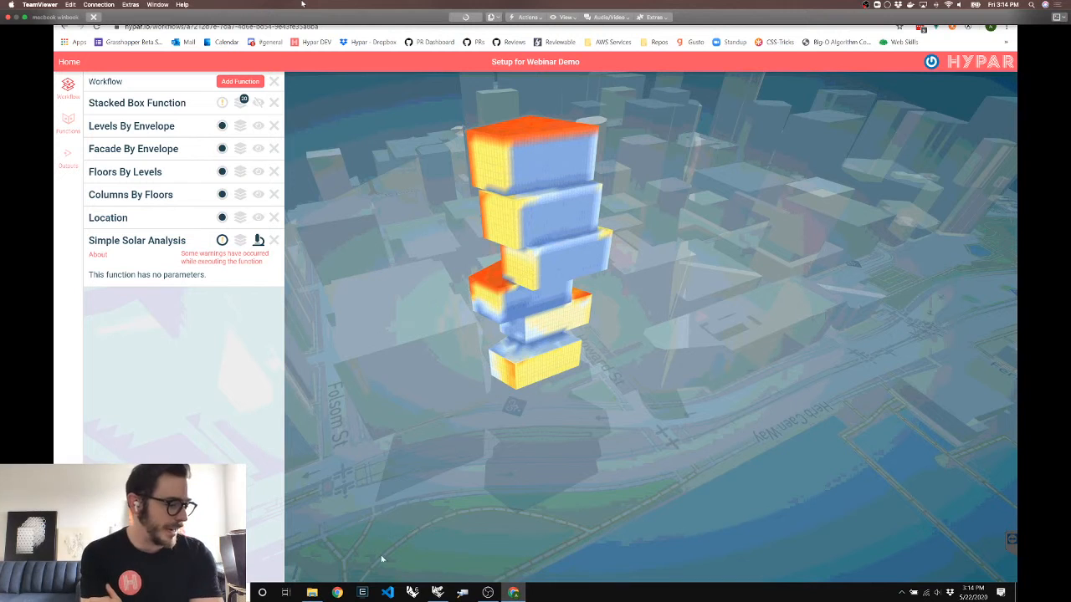
mouse_move(450, 591)
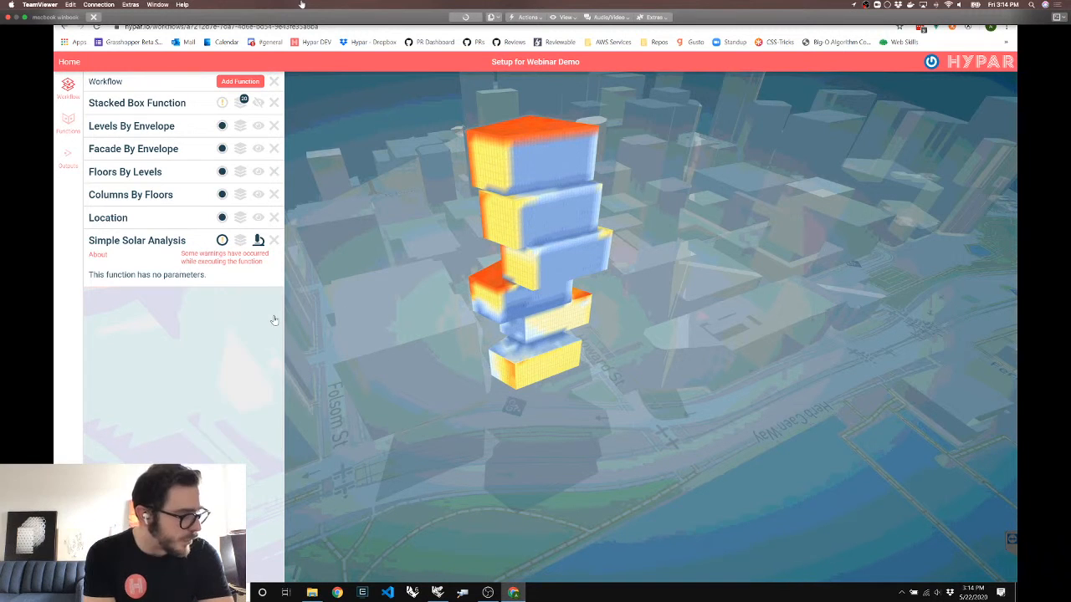
Set Simple Solar Analysis to show all geometry in the city context and orbit the tower
click(259, 241)
click(258, 241)
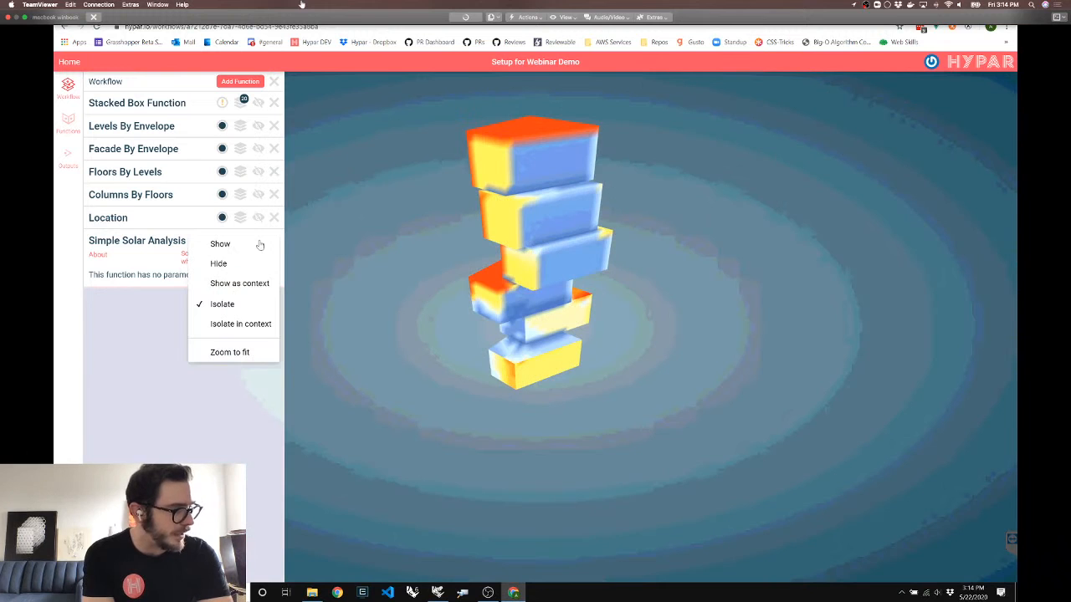
click(219, 302)
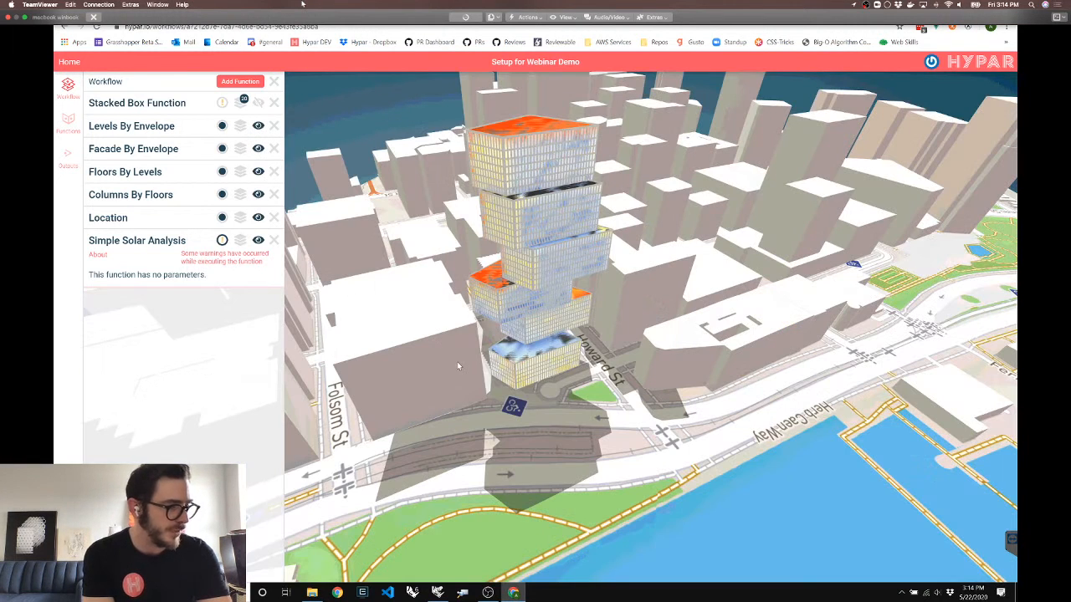
drag(456, 361, 397, 366)
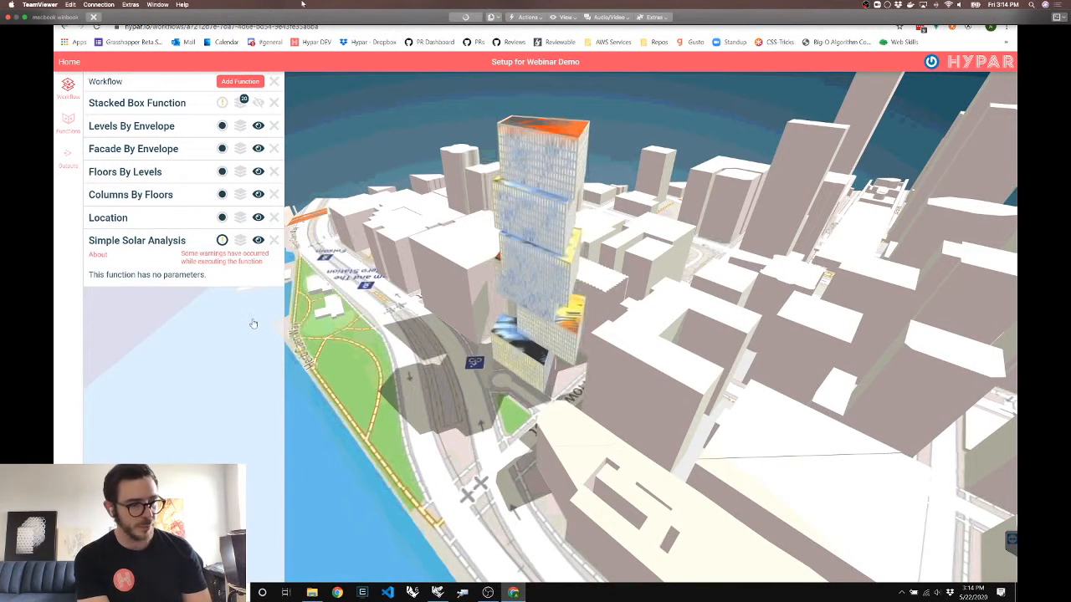
Isolate the solar heat map on the tower, orbit it, then restore the full city context
click(259, 241)
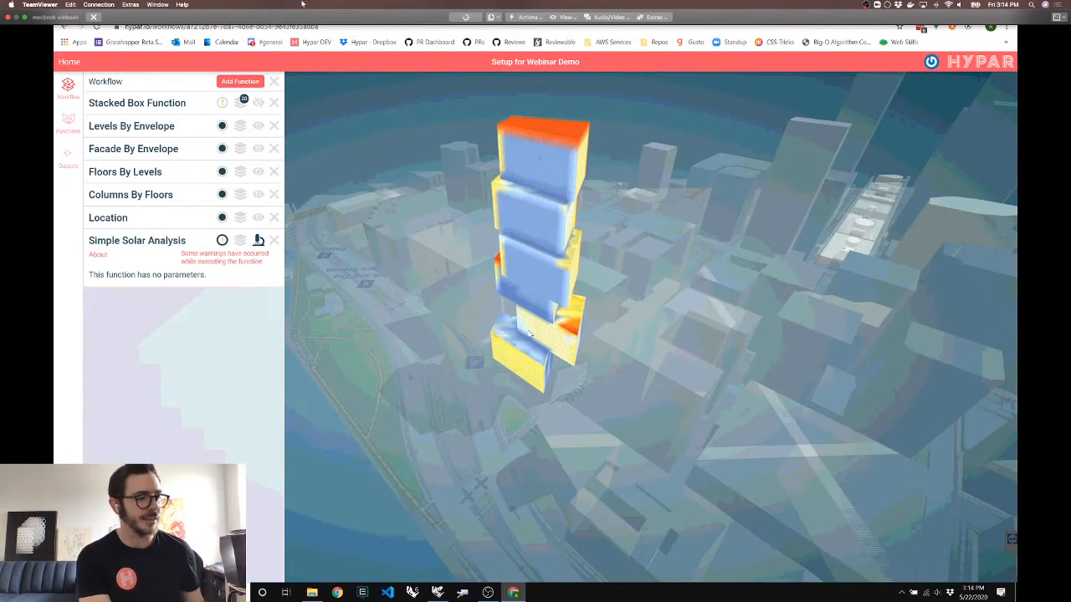
drag(527, 332, 385, 323)
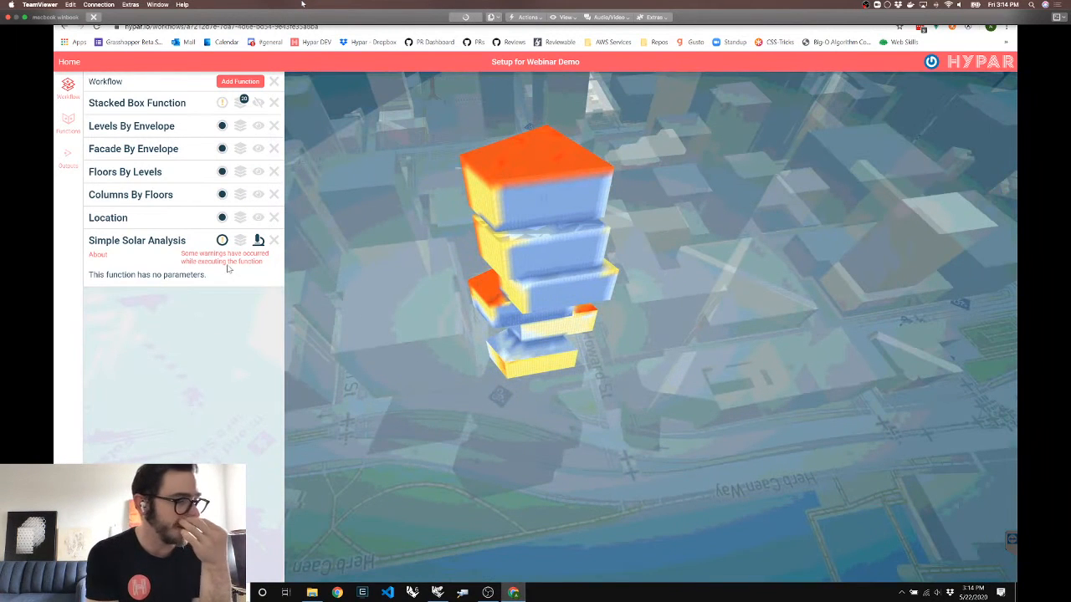
click(260, 241)
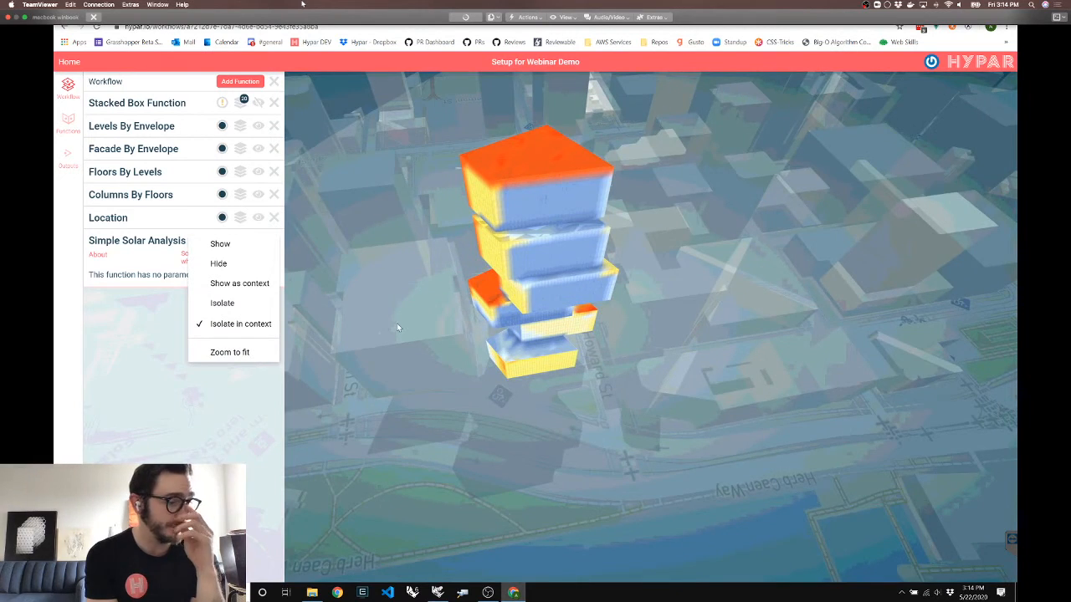
click(220, 244)
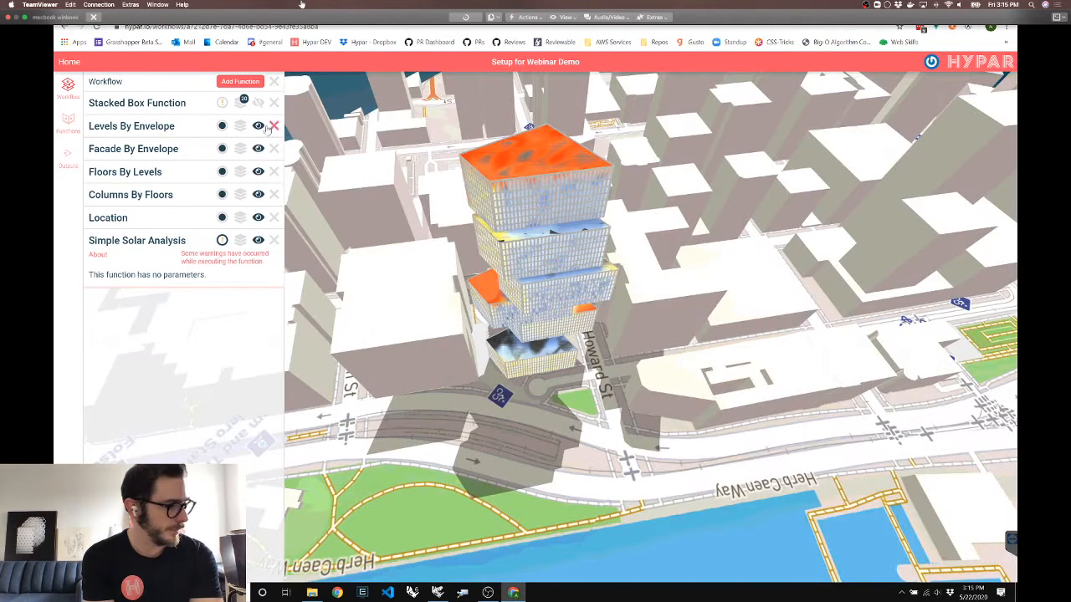
Reframe the heat-mapped tower, then expand Stacked Box Function's Number of Boxes, Overhang and Box Height inputs
click(257, 172)
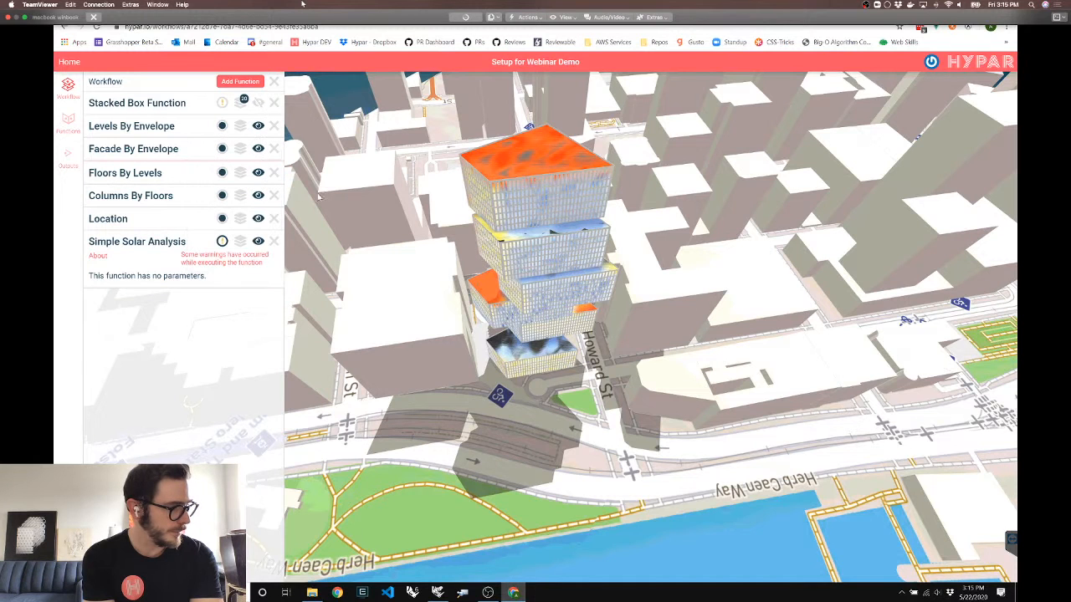
scroll(539, 270, up, 2)
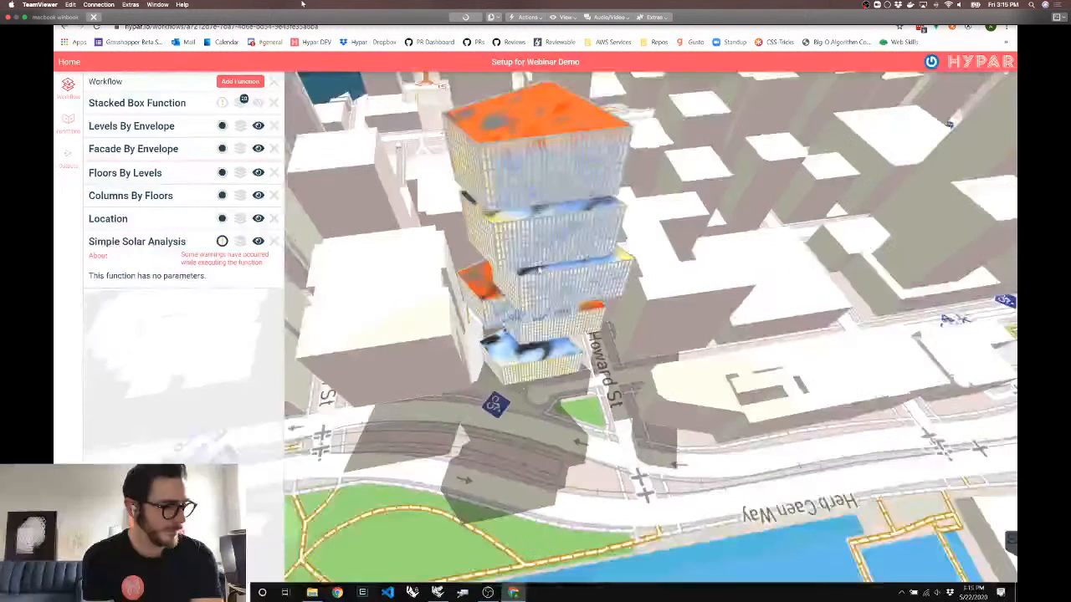
drag(539, 270, 535, 322)
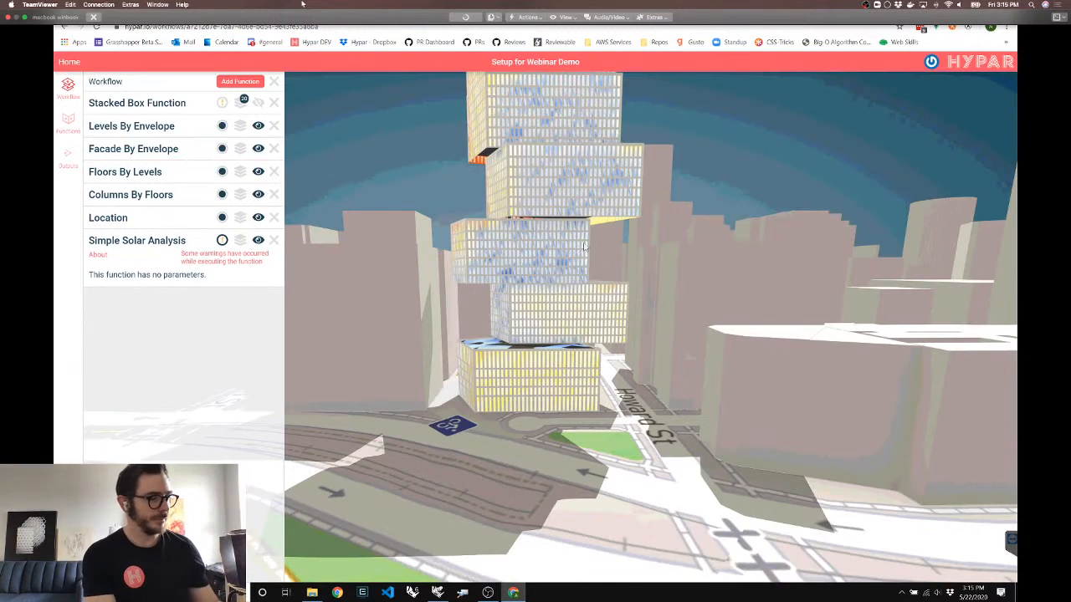
drag(585, 247, 623, 376)
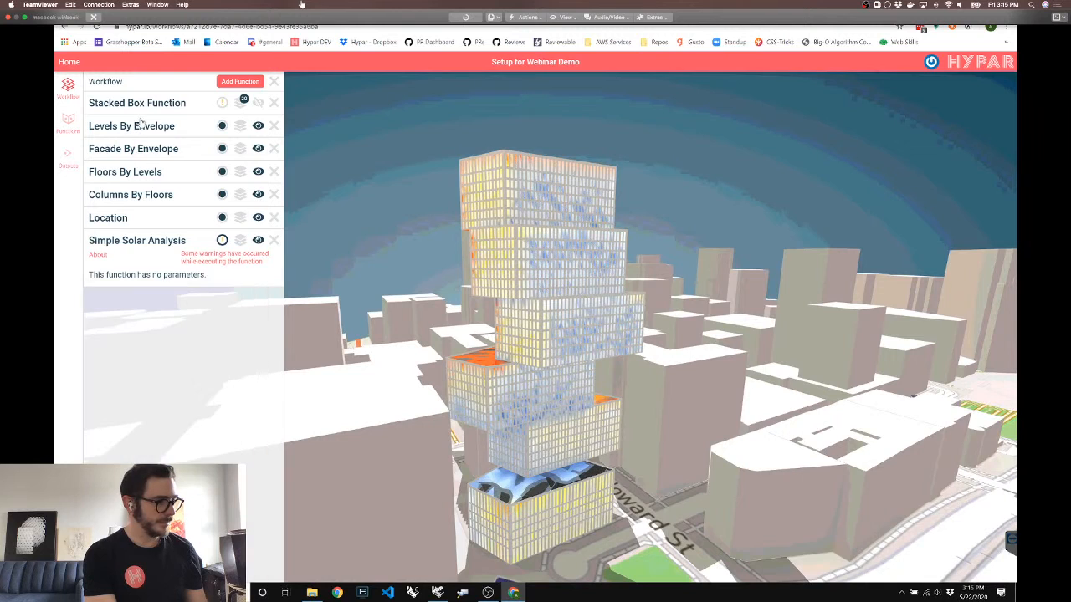
click(137, 104)
Load the second design alternative from Stacked Box Function's list, glancing at Grasshopper and back
click(242, 102)
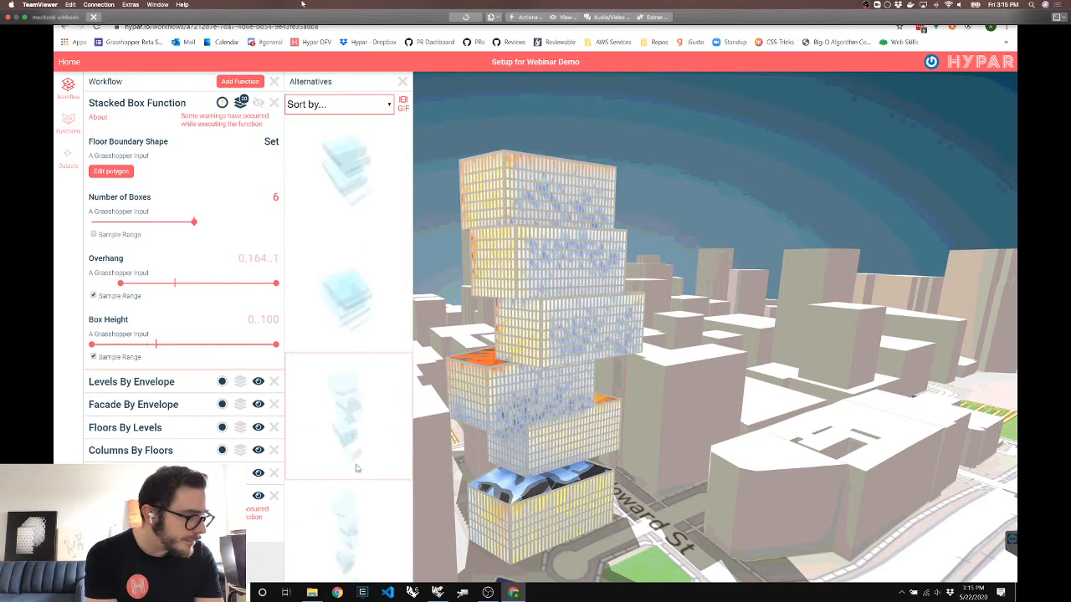
click(356, 328)
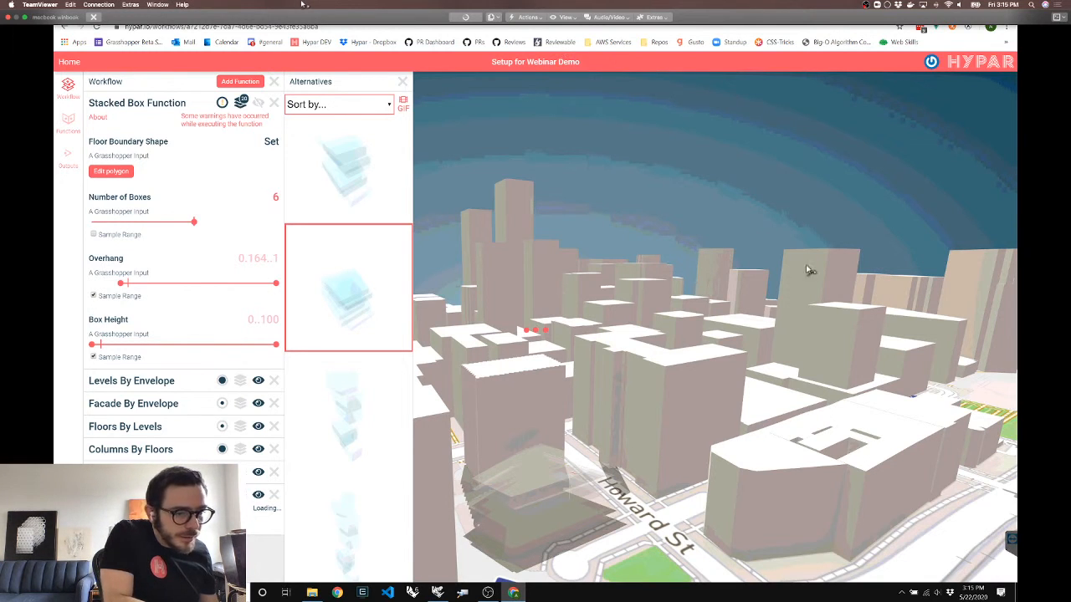
key(alt+Tab)
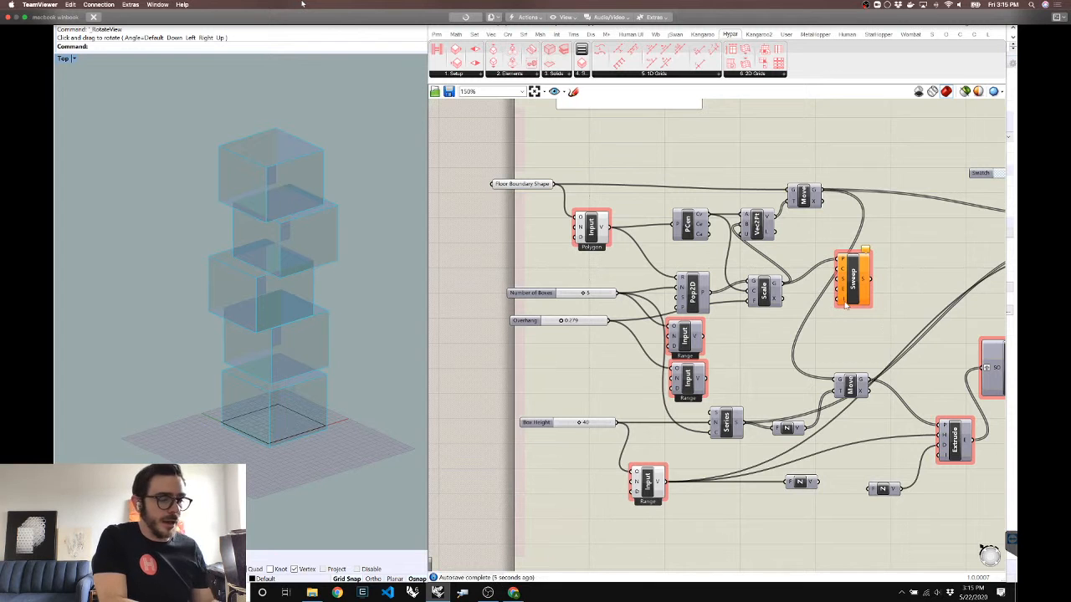
key(alt+Tab)
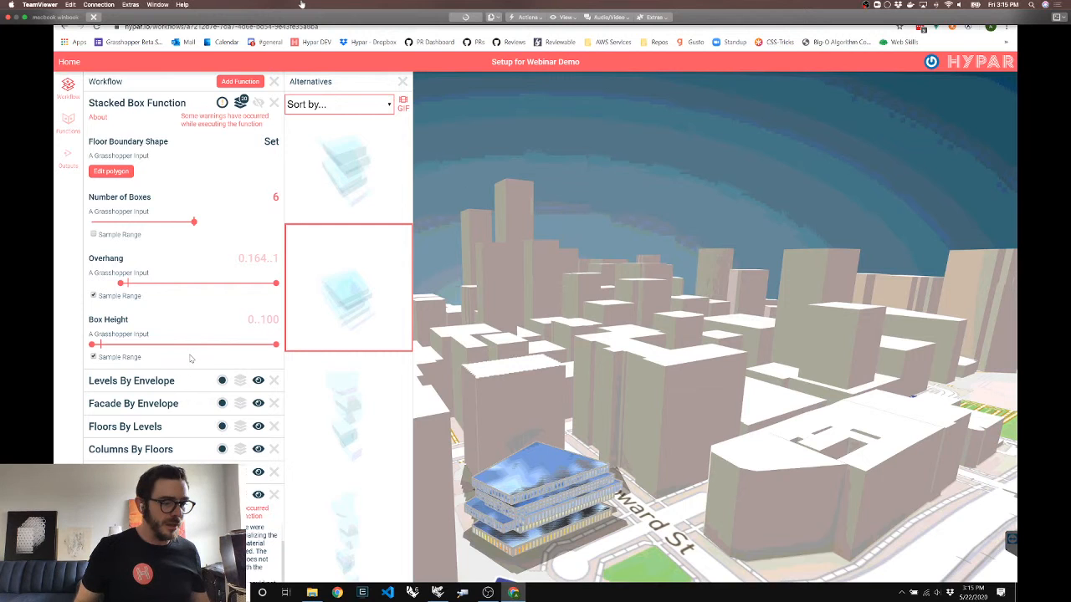
Raise the Box Height slider's minimum from 0 to 28, giving a 28..100 range
scroll(190, 358, down, 3)
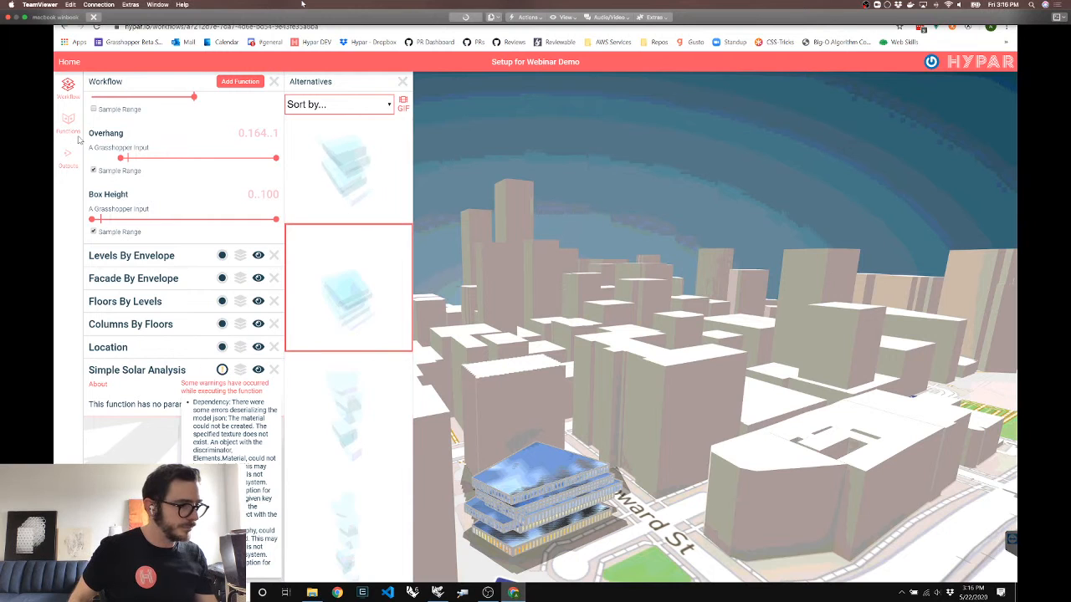
drag(92, 222, 143, 220)
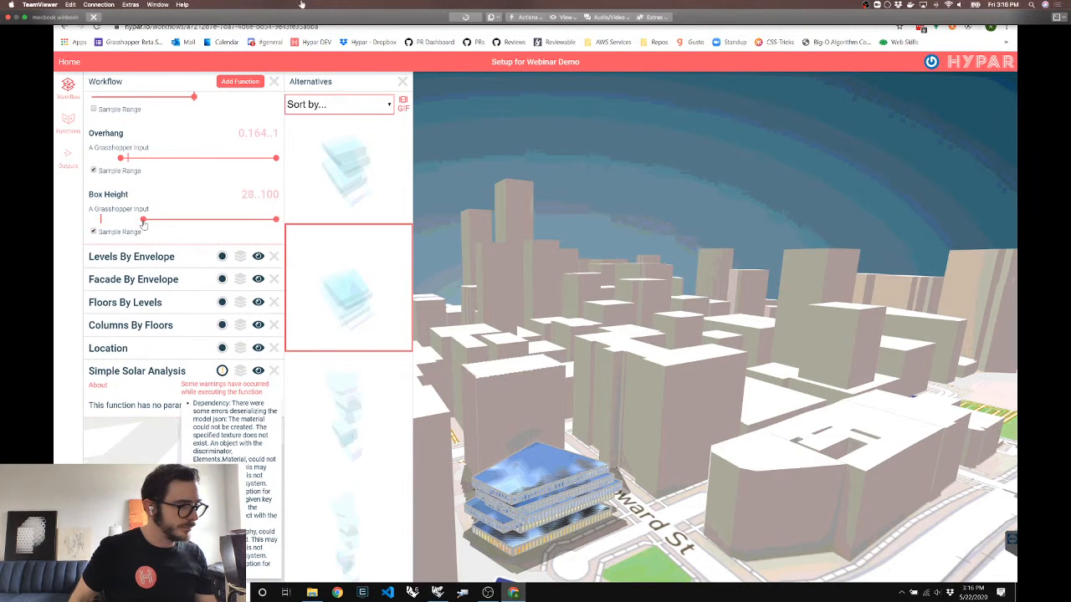
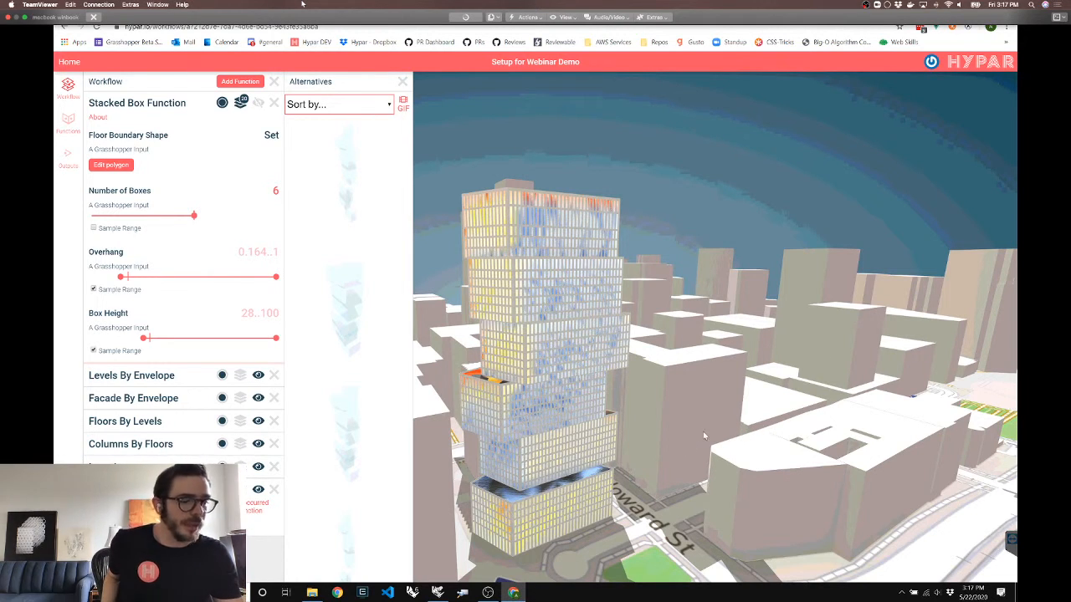
Raise the Facade By Envelope panel width from 2.25 to 4
drag(703, 431, 675, 430)
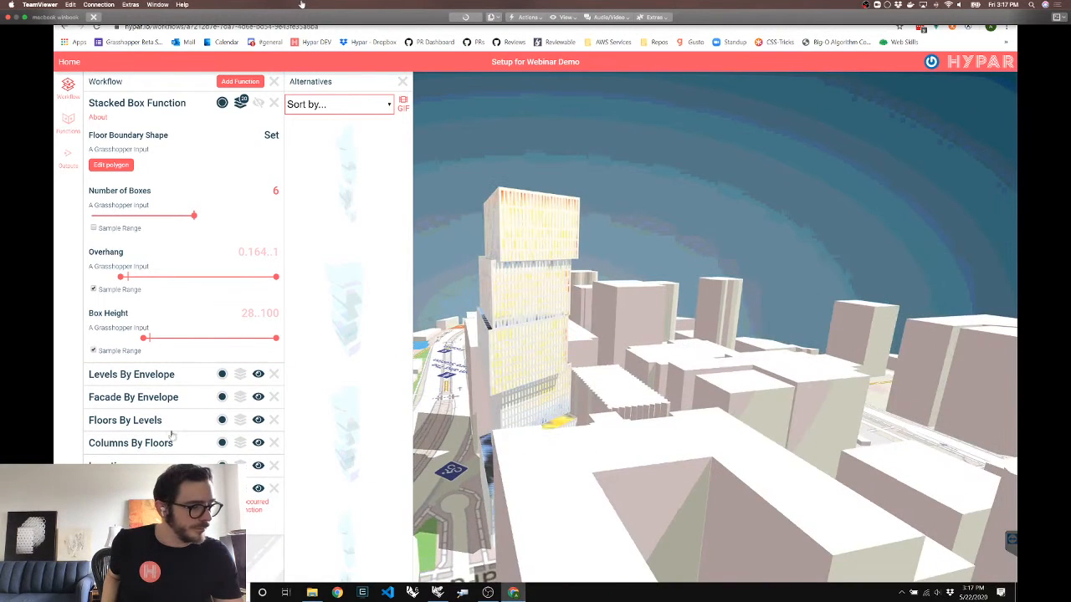
click(134, 400)
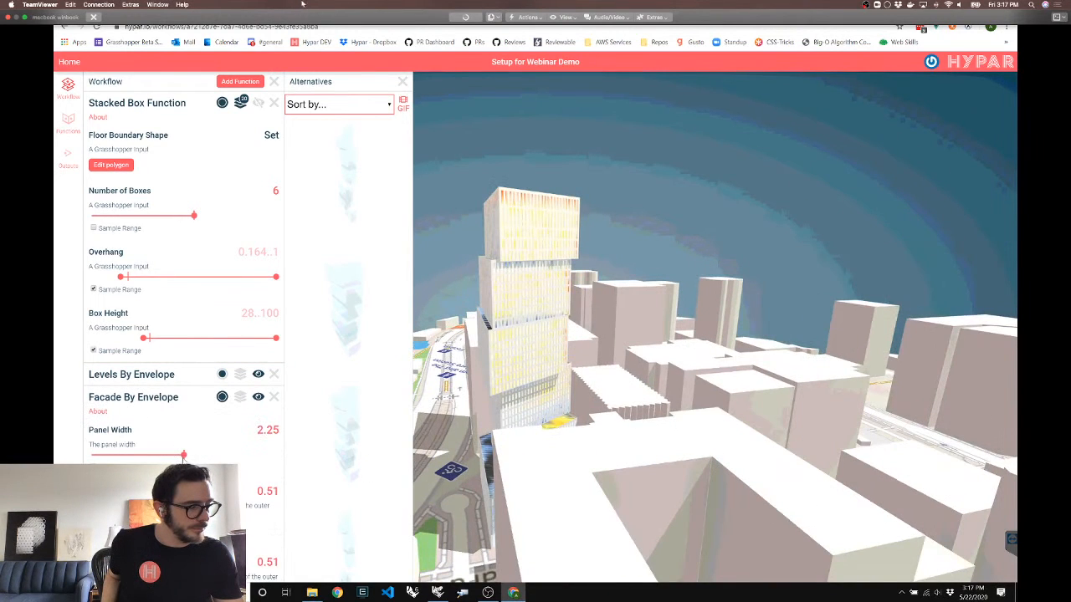
drag(184, 456, 280, 458)
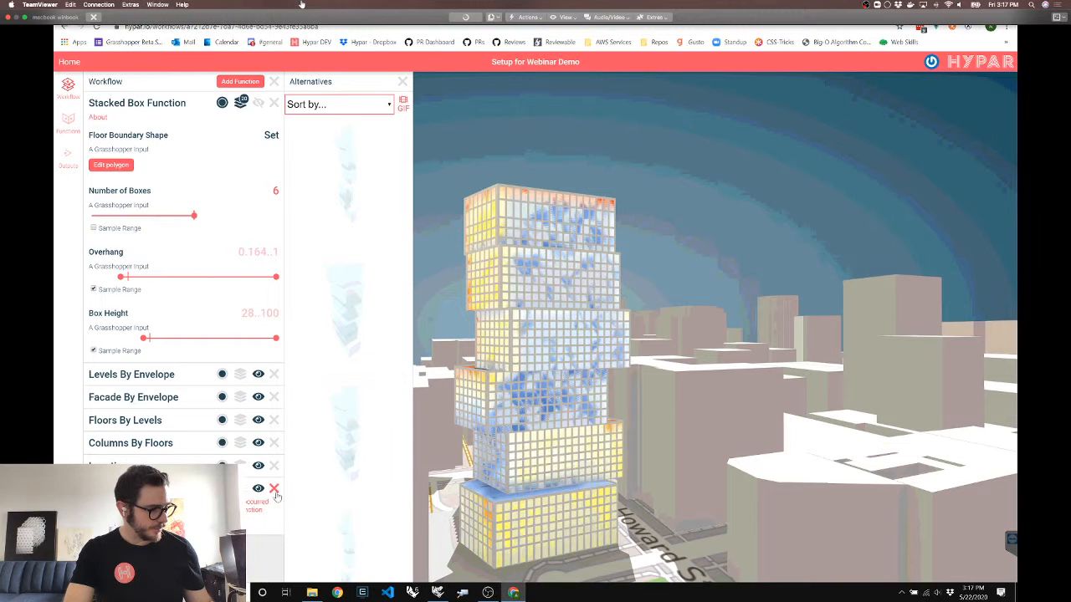
Orbit around the tower to inspect the wider facade panels
scroll(274, 494, down, 1)
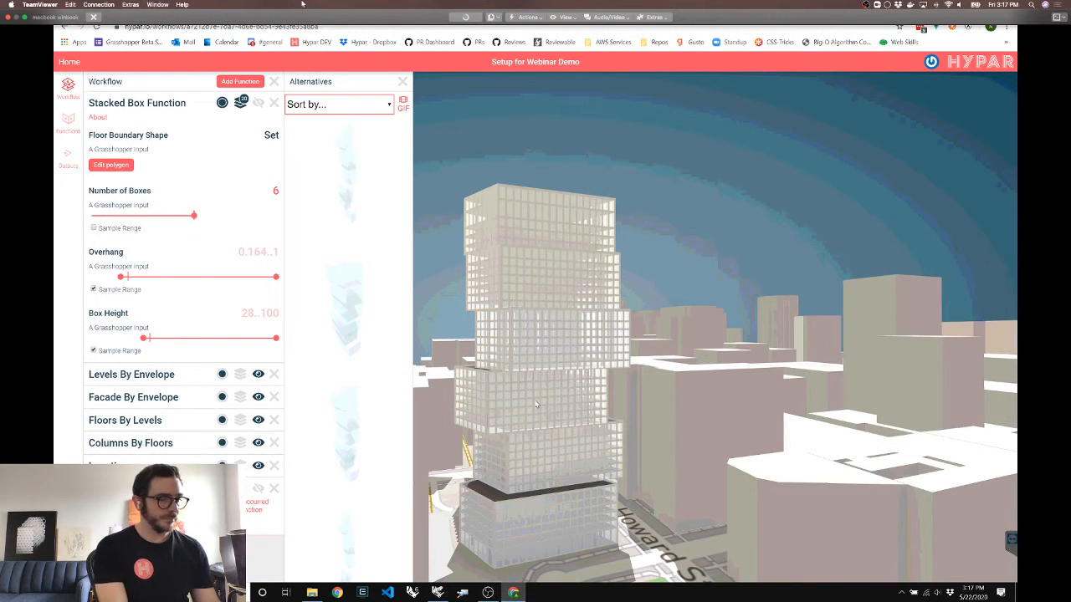
mouse_move(564, 394)
mouse_down()
mouse_move(617, 411)
mouse_move(546, 403)
mouse_up()
right_drag(545, 403, 614, 358)
right_drag(605, 402, 597, 411)
drag(586, 414, 605, 417)
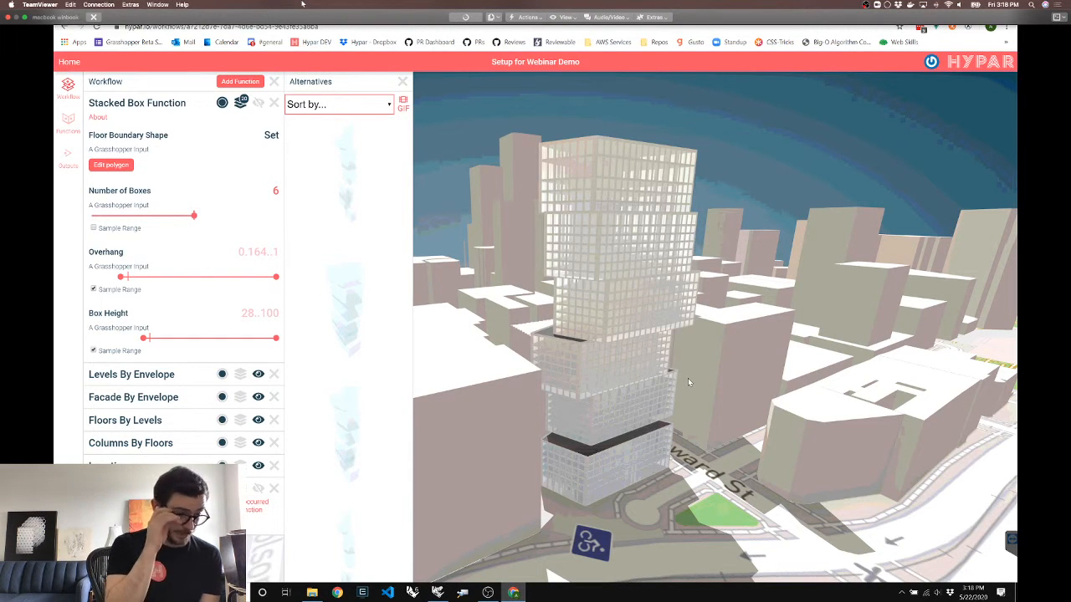
Edit the floor boundary polygon from a top-down view, moving its lower-right corner
click(111, 165)
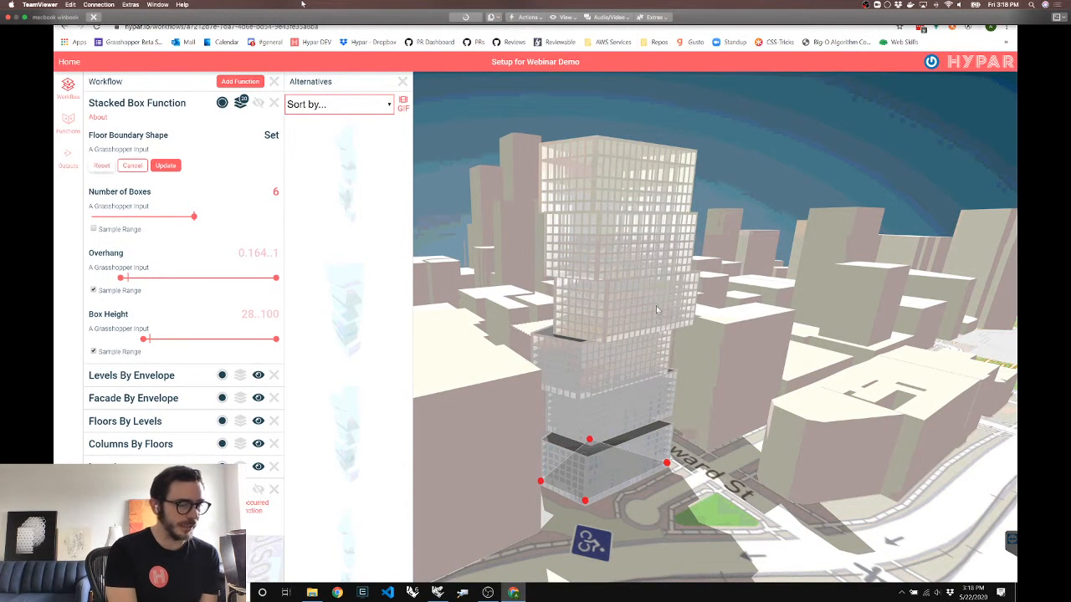
drag(666, 308, 661, 332)
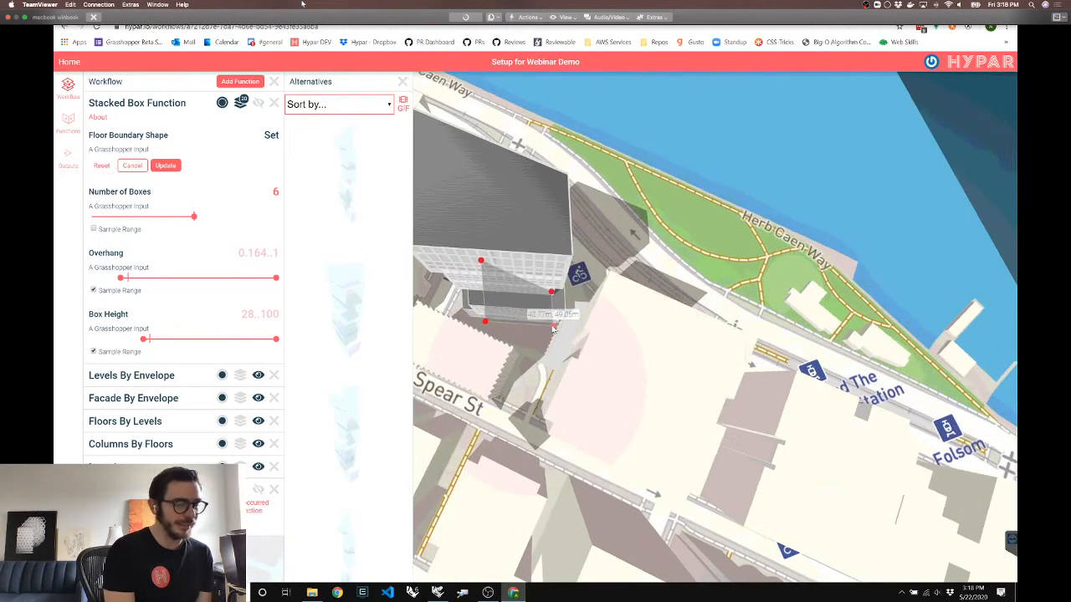
drag(553, 326, 538, 345)
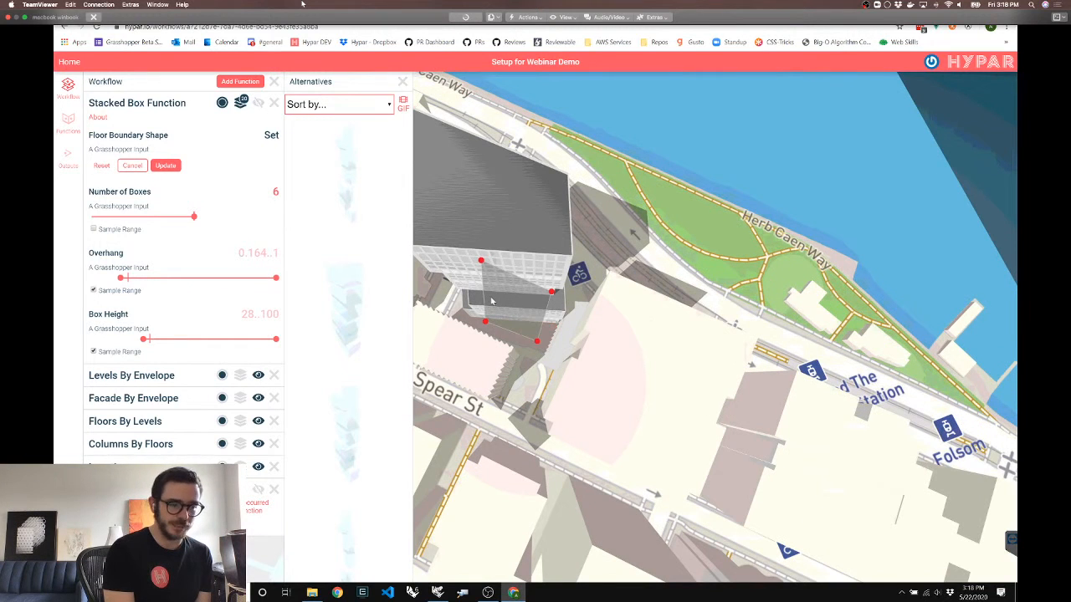
scroll(491, 302, up, 1)
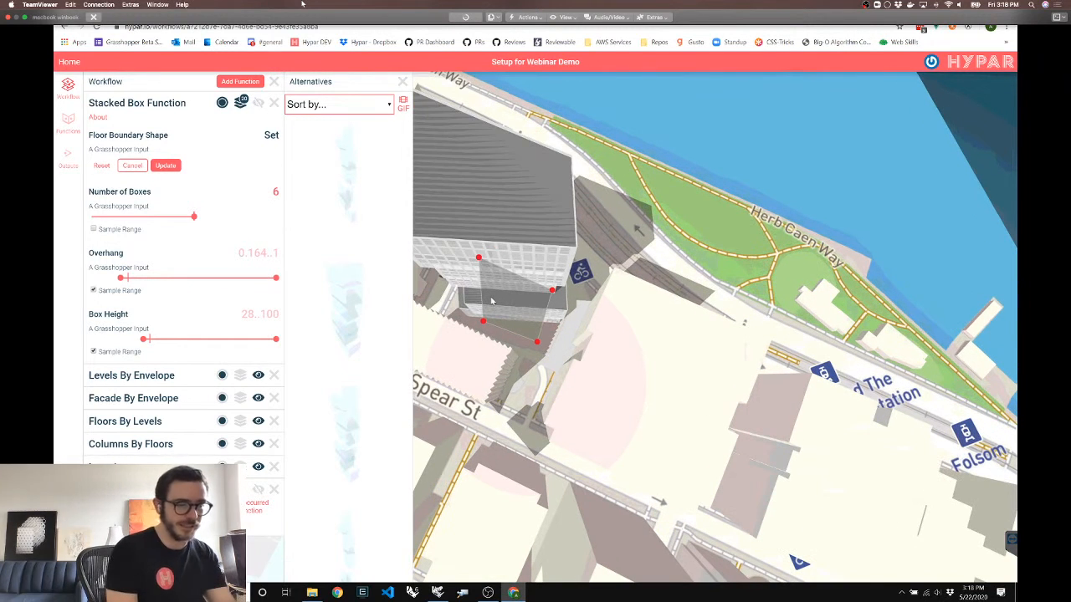
scroll(492, 302, up, 1)
scroll(496, 272, up, 1)
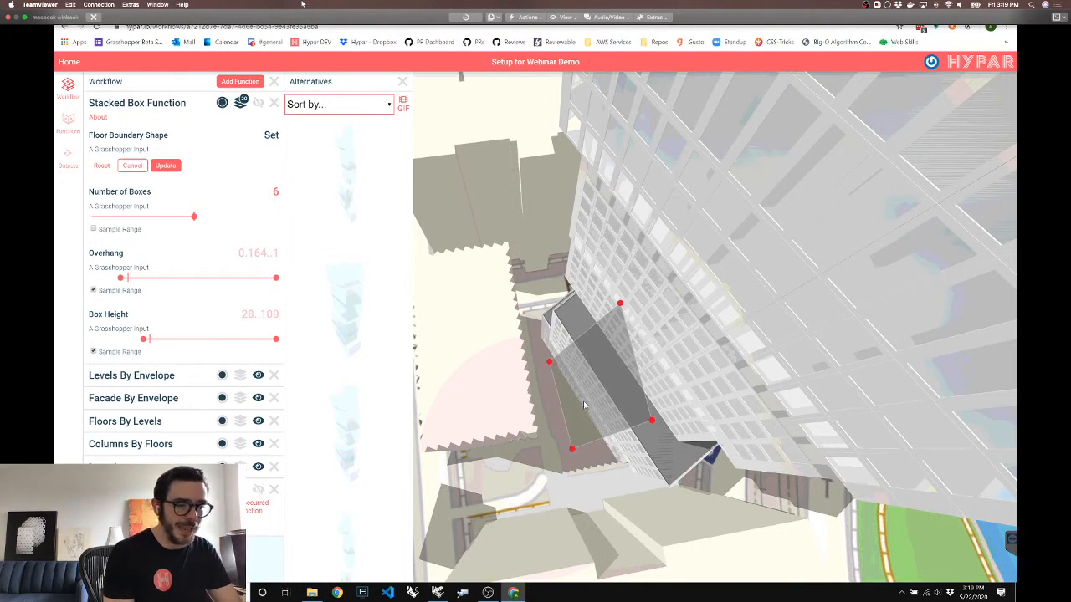
scroll(559, 423, up, 1)
scroll(645, 408, up, 2)
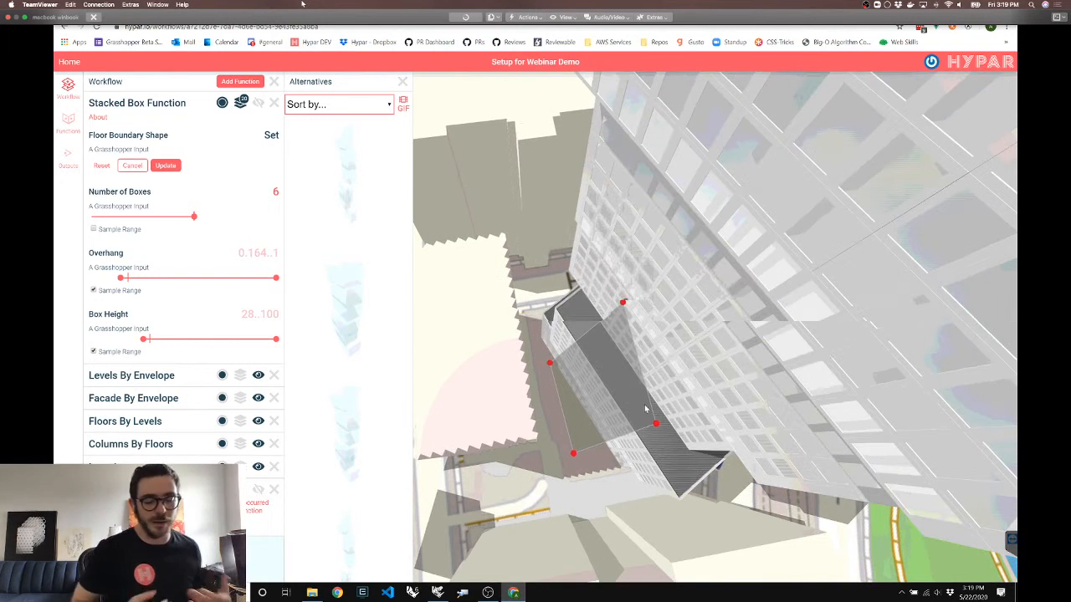
scroll(645, 408, up, 2)
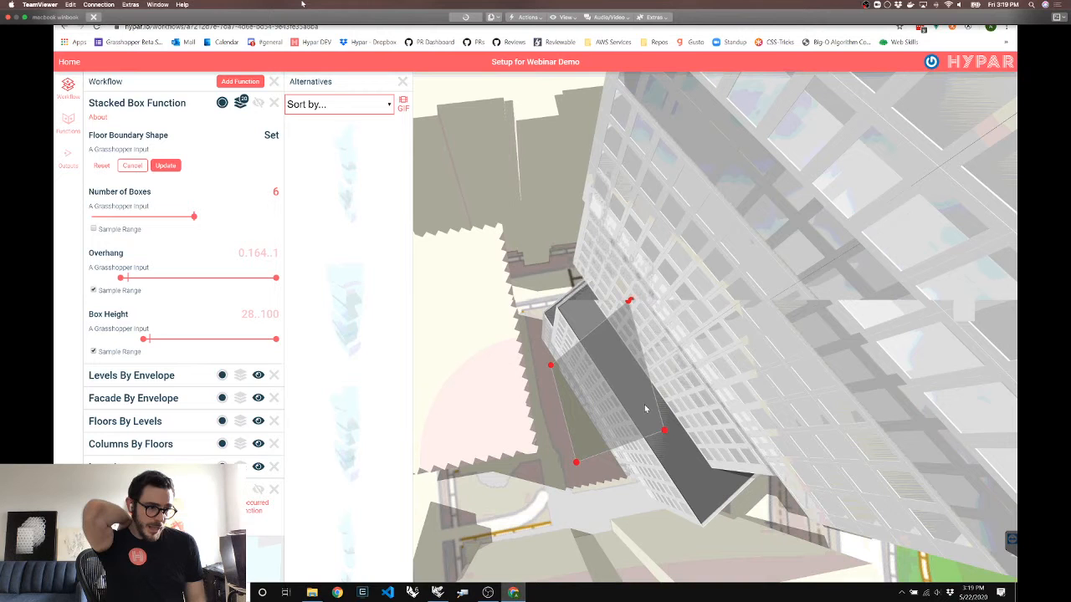
scroll(645, 408, up, 1)
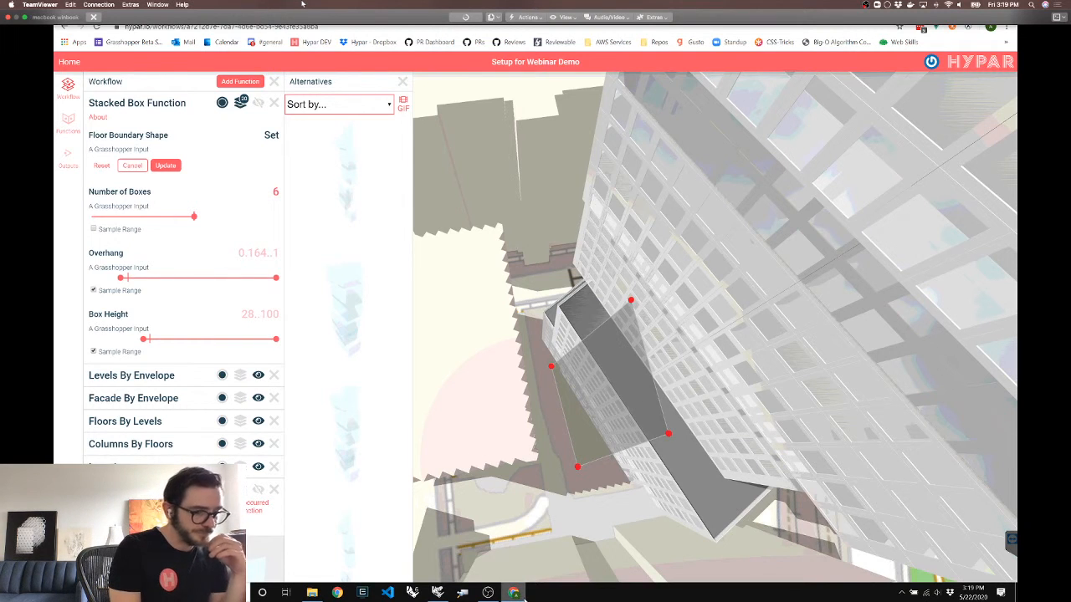
Check the Grasshopper definition and return to the browser
click(517, 593)
click(521, 597)
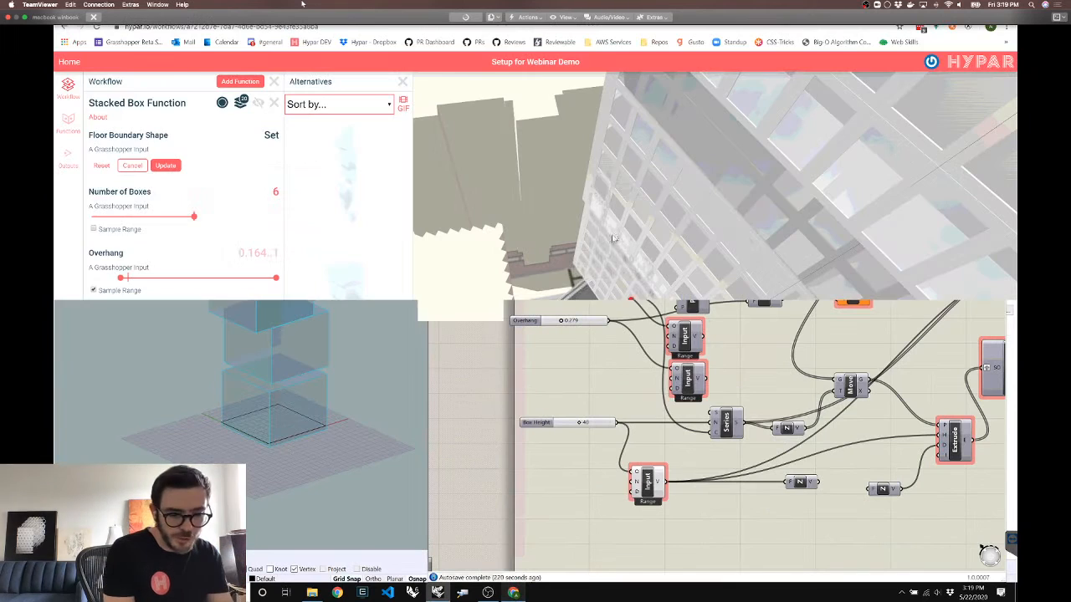
key(alt+Tab)
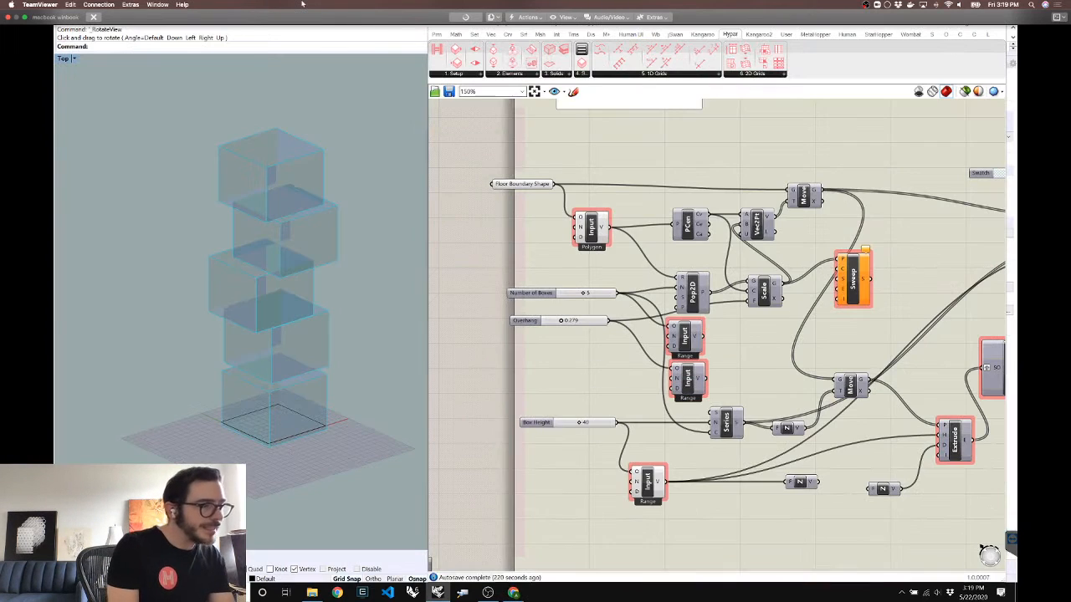
key(alt+Tab)
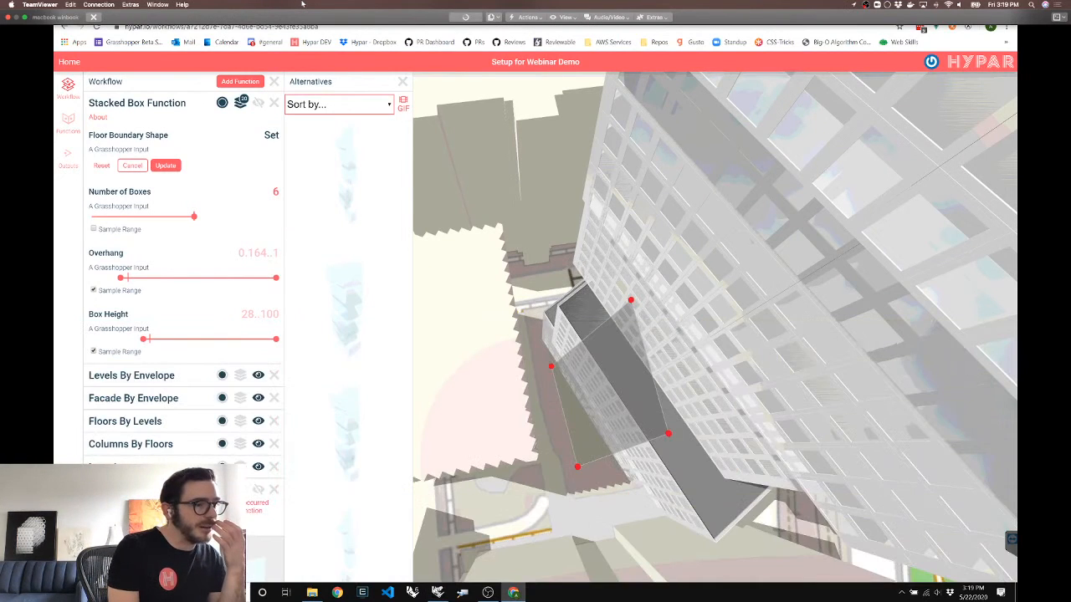
Open dev.hypar.io in a new tab, sign in, and search workflows for 'master'
key(ctrl+Tab)
key(ctrl+t)
text(dev.hypar.io)
key(Return)
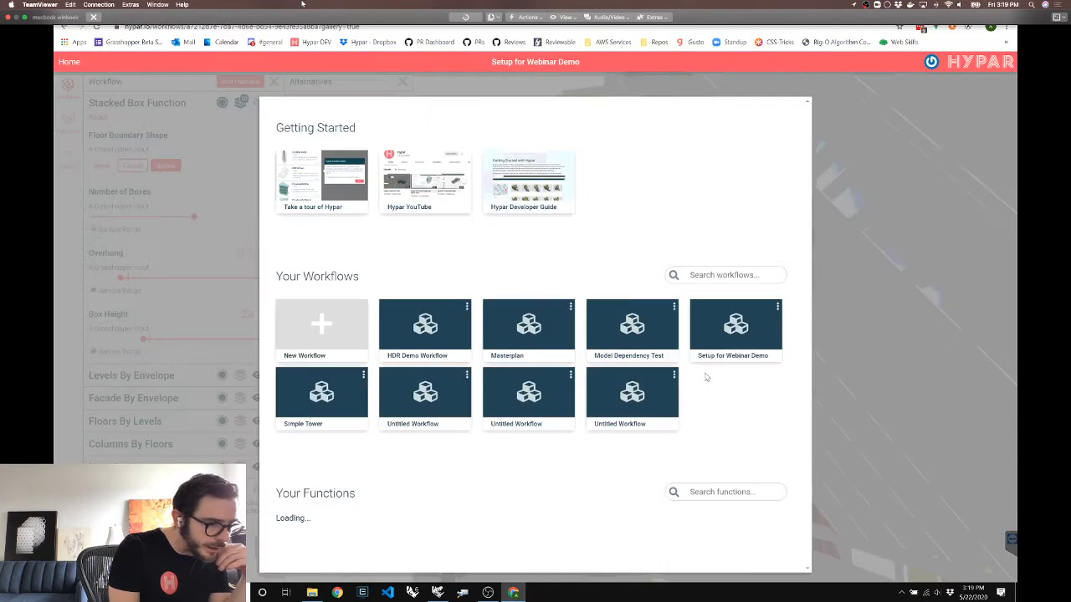
scroll(615, 427, down, 3)
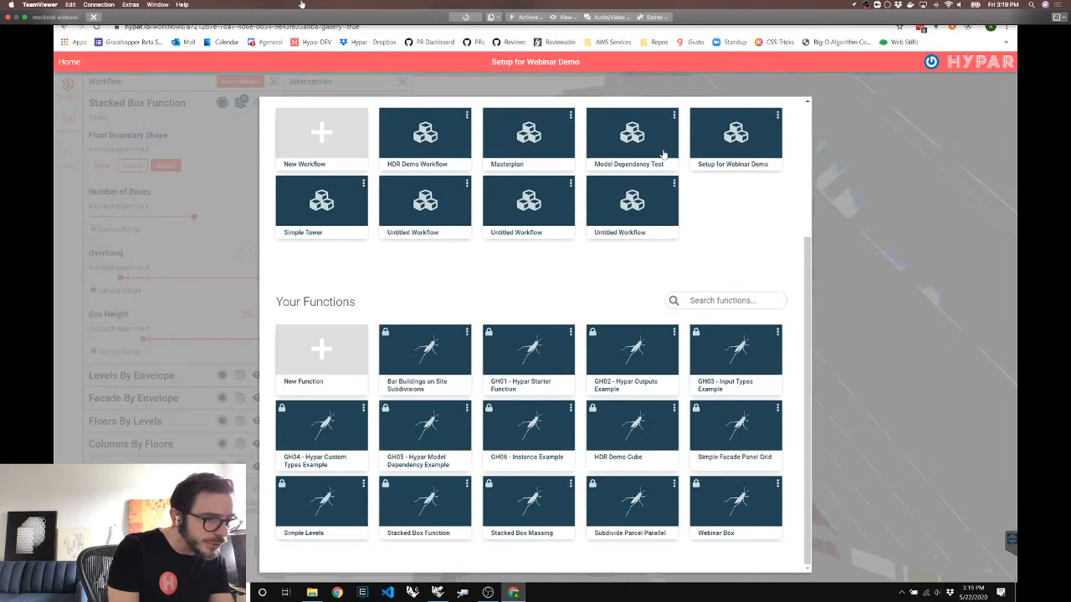
key(ctrl+Tab)
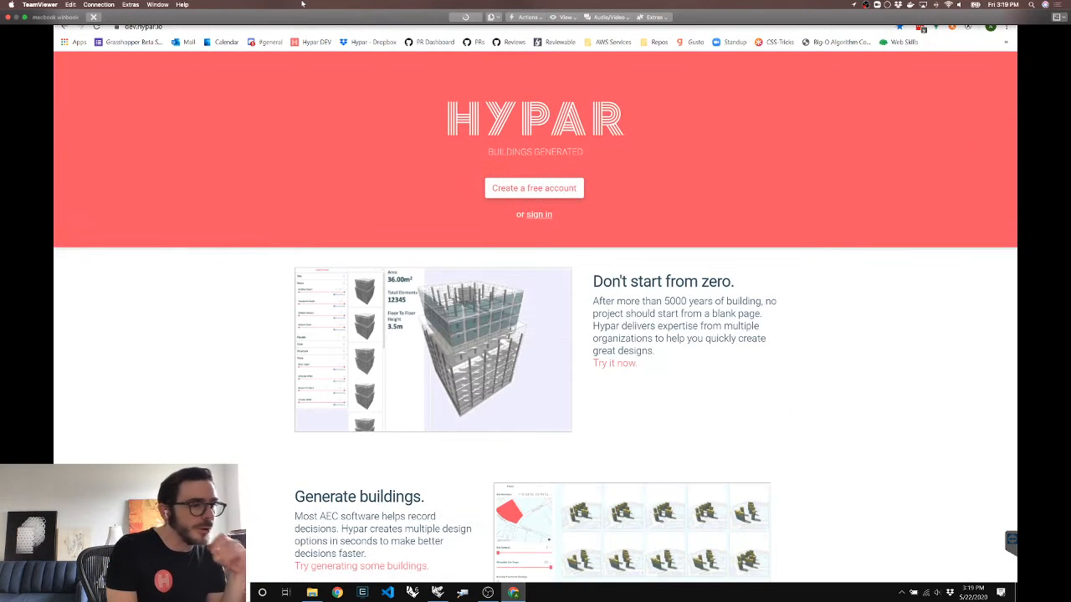
click(540, 216)
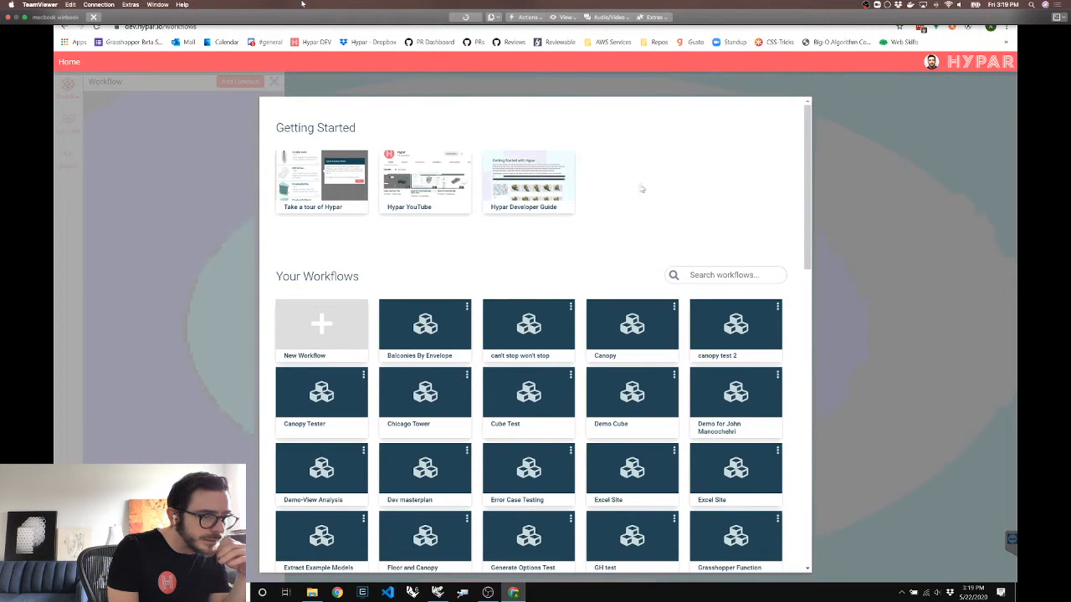
click(723, 274)
text(master)
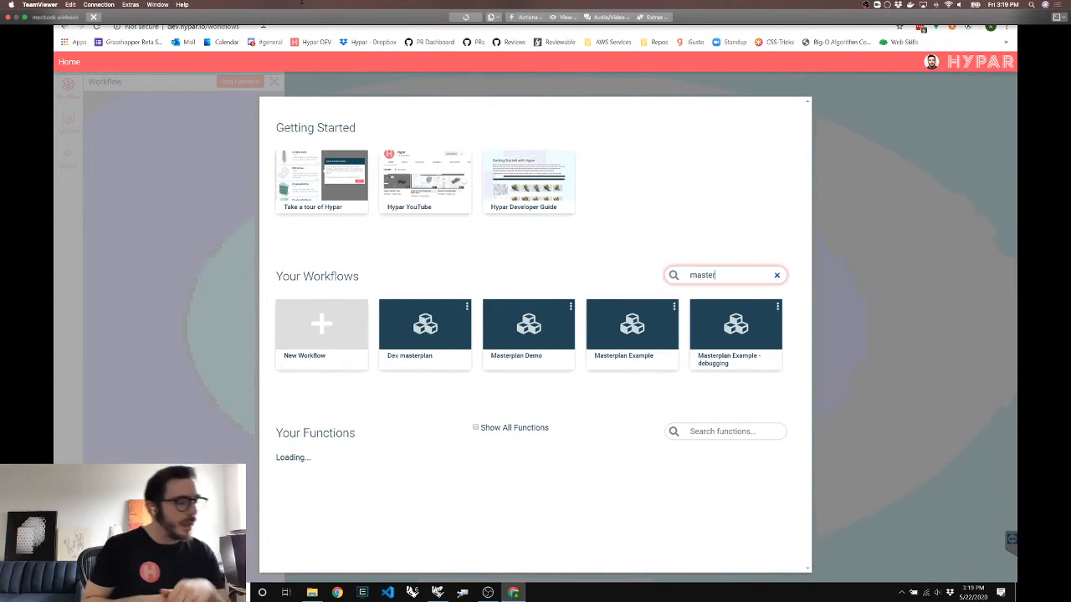
Reload the page with ?api=ah-sand appended and search workflows for 'master' again
click(262, 26)
text(?api=ah-sand)
key(Return)
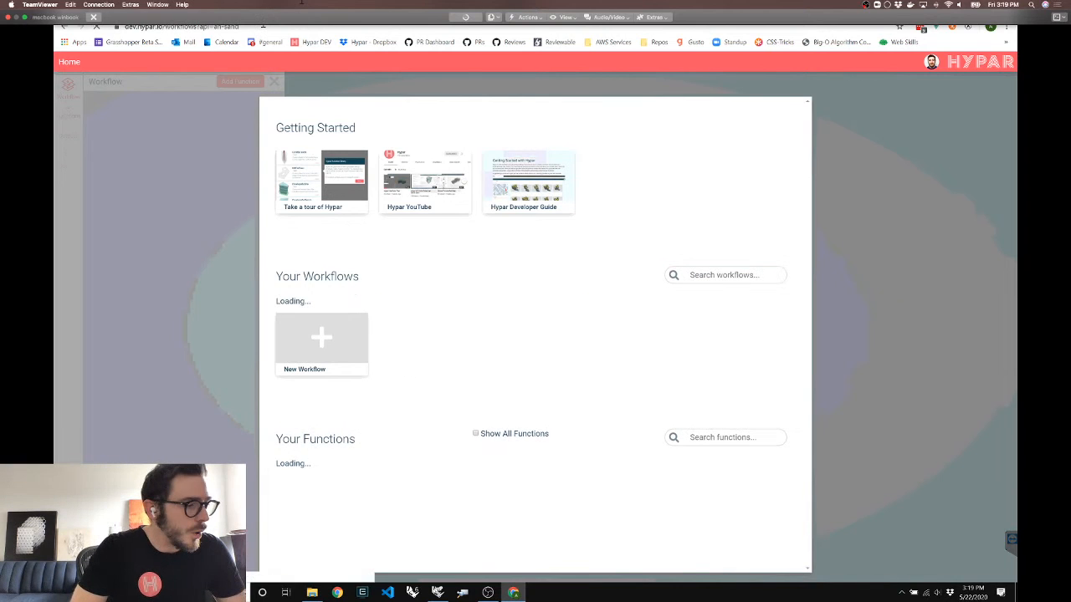
click(724, 278)
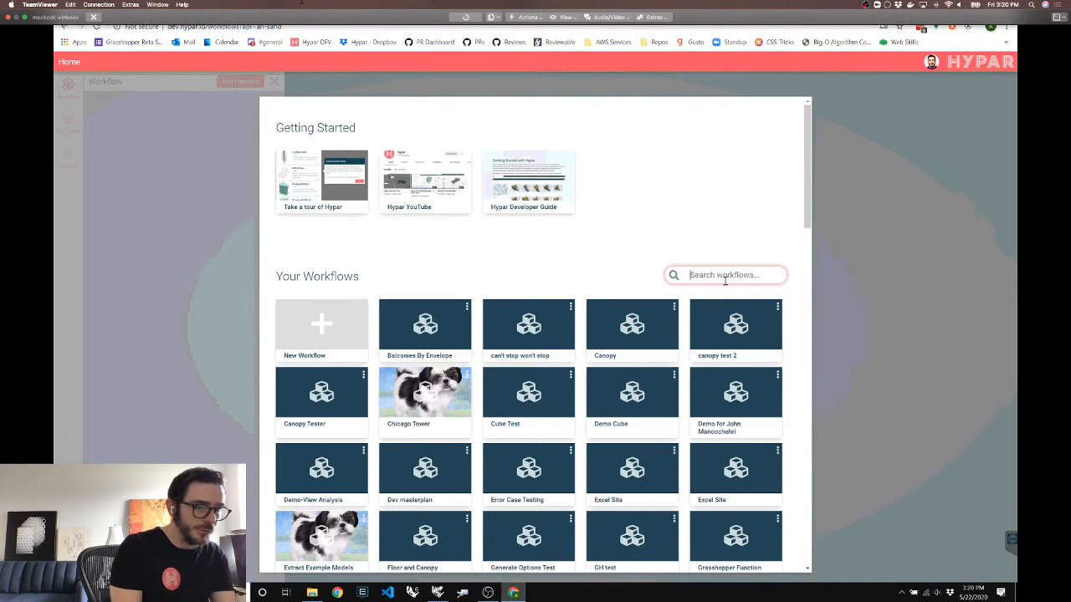
text(mu)
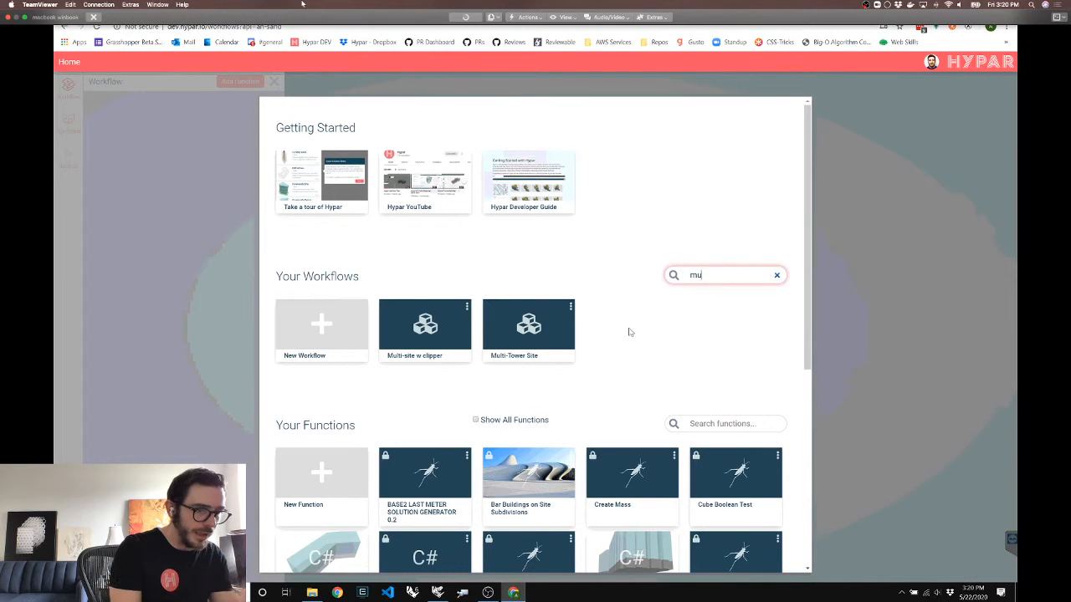
key(ctrl+a)
key(BackSpace)
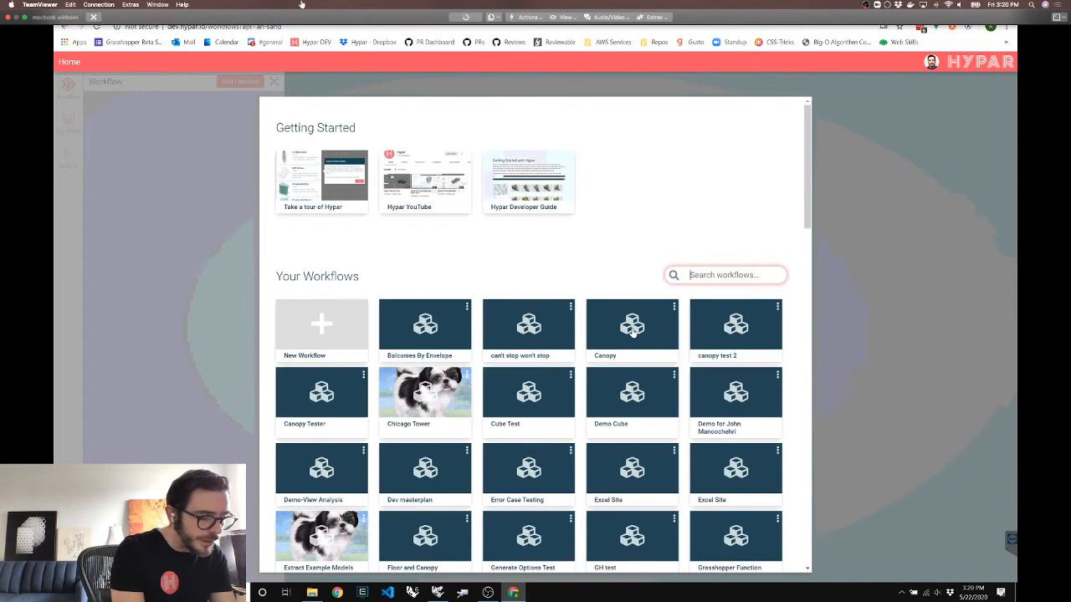
text(master)
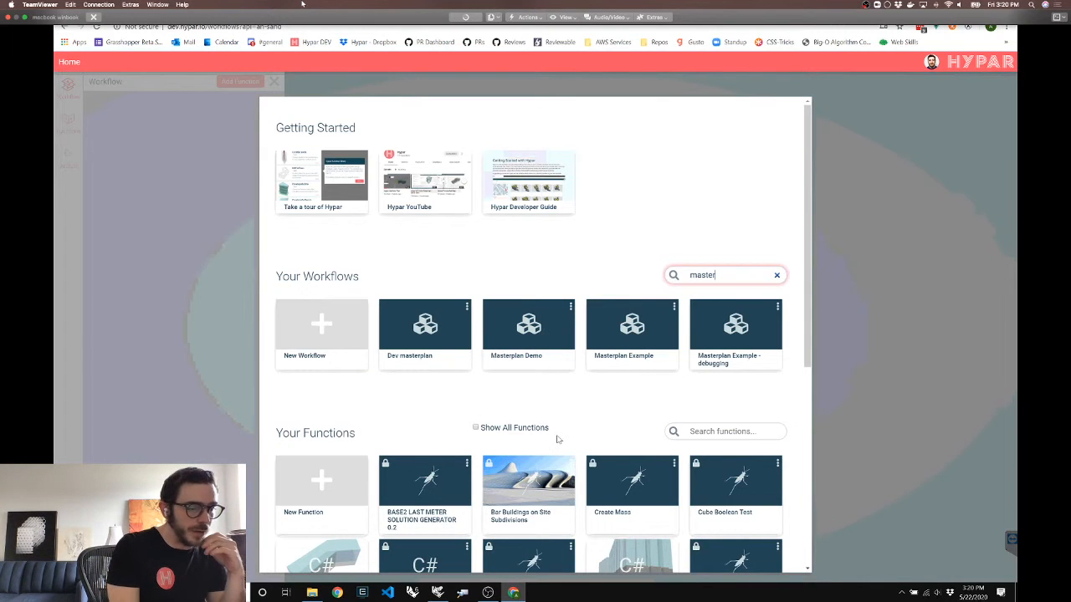
Open Masterplan Demo, look around its buildings, and show the Facade Generator inputs
click(527, 330)
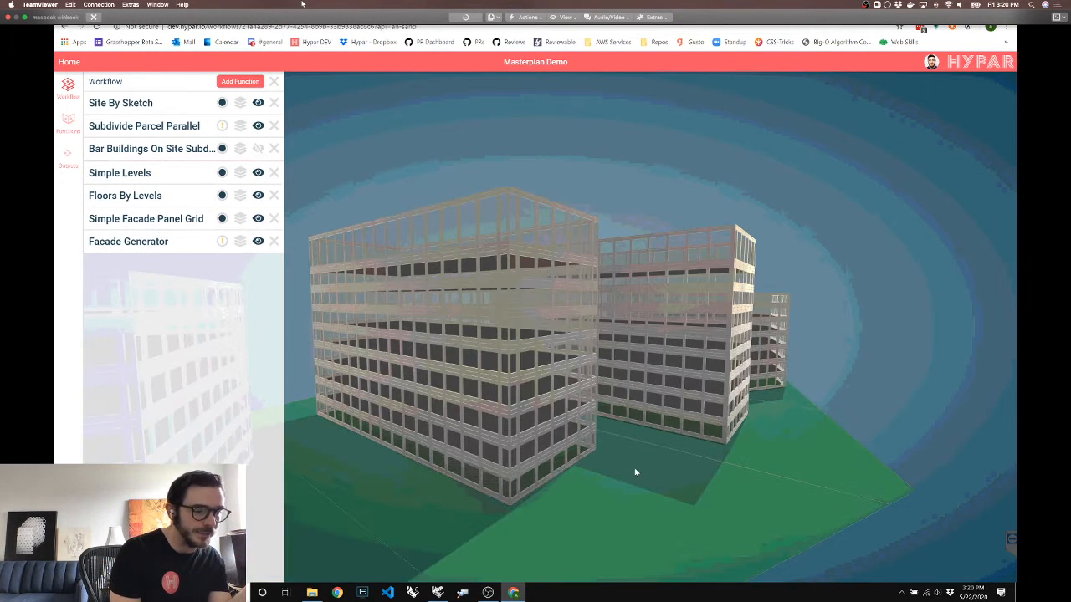
scroll(623, 472, up, 3)
scroll(598, 473, up, 5)
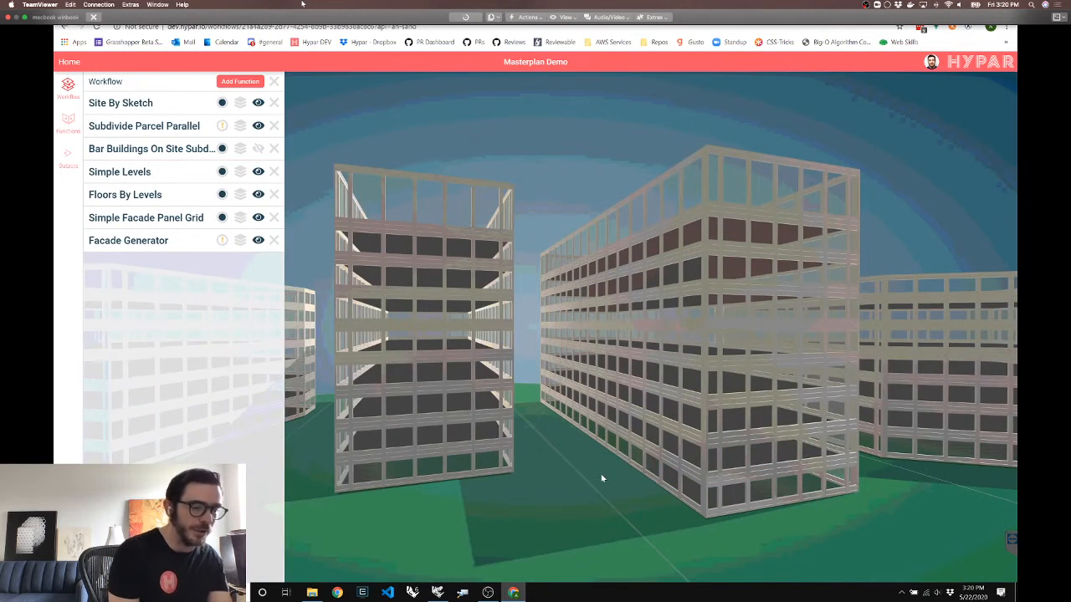
drag(590, 474, 616, 471)
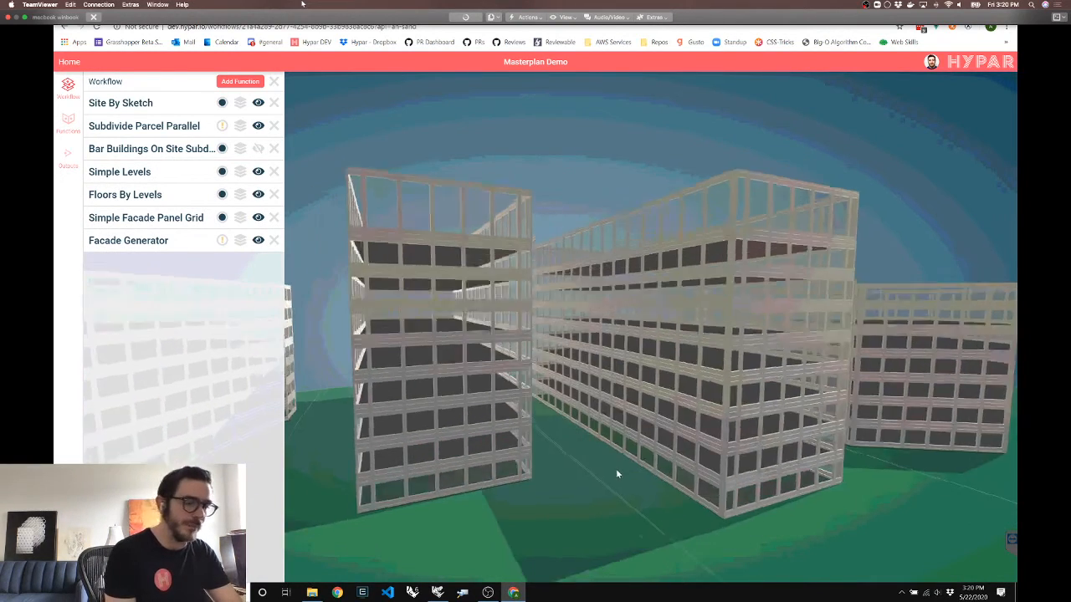
scroll(617, 474, down, 5)
click(157, 243)
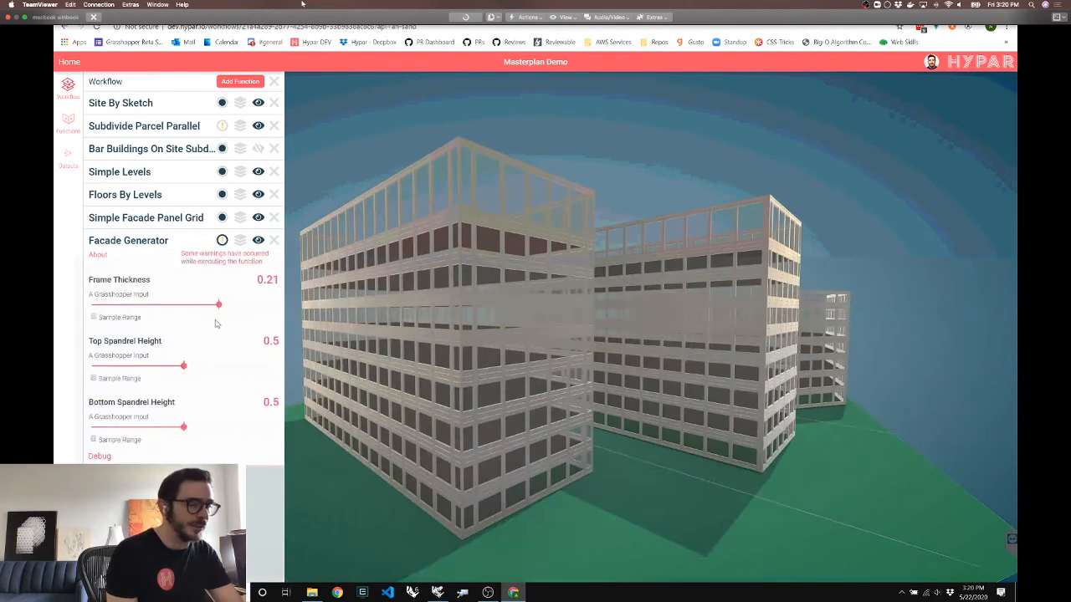
Set Frame Thickness to 0.12 and show the Bar Buildings On Site Subdivide inputs
click(164, 306)
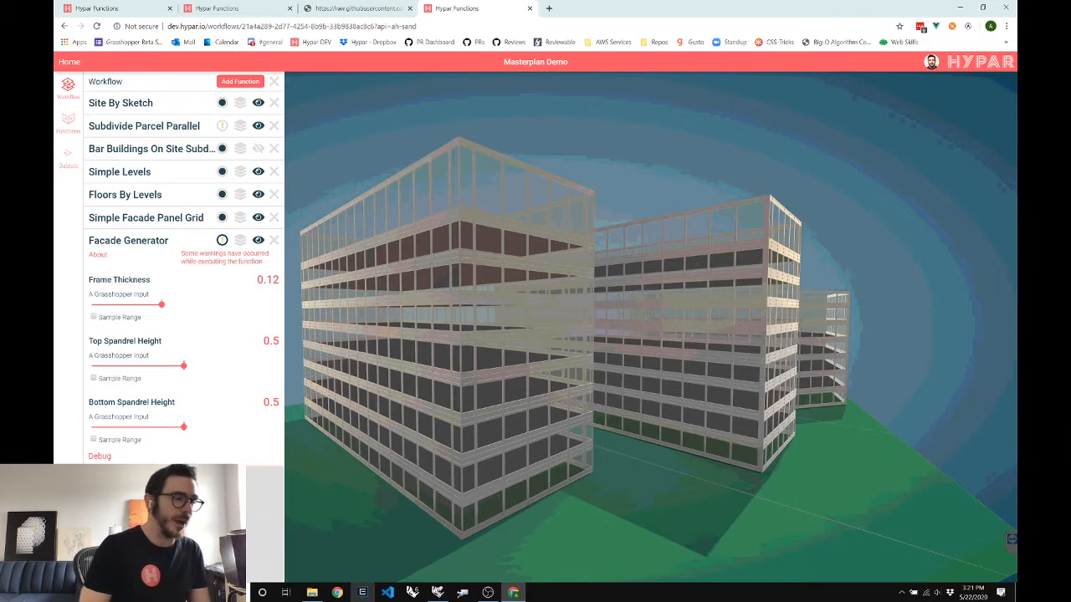
click(167, 148)
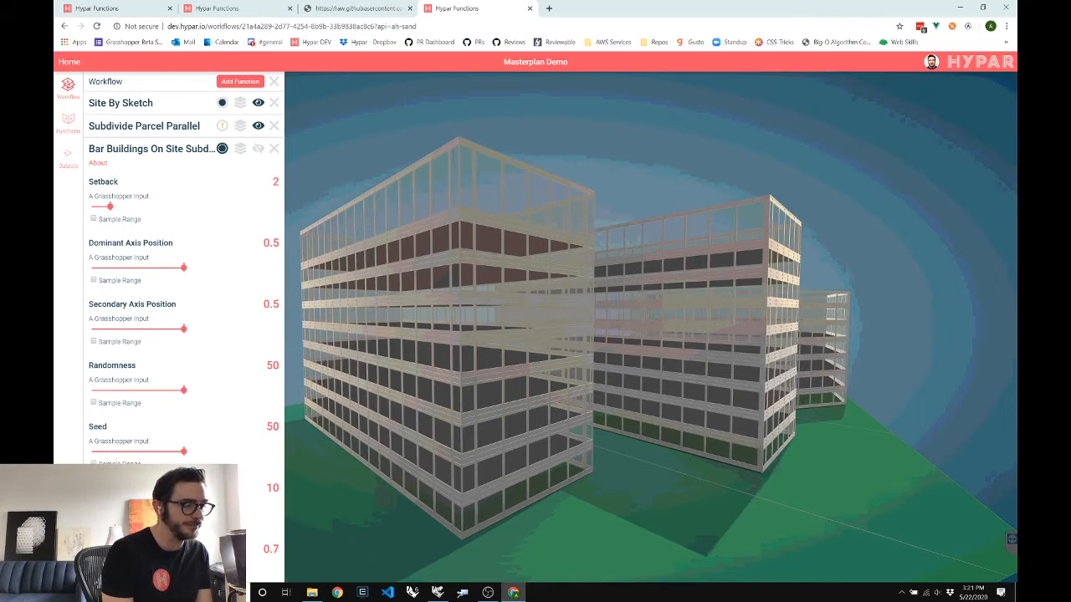
Set the last Bar Buildings input to 0.8 (trying 0.9 first), then collapse the panel
drag(248, 574, 256, 574)
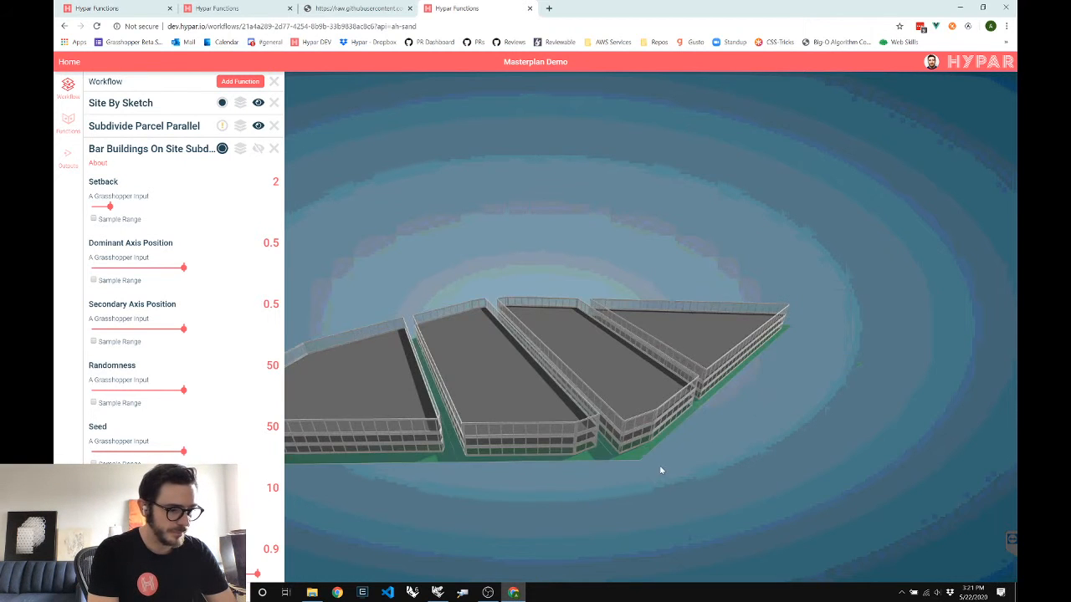
drag(661, 470, 670, 446)
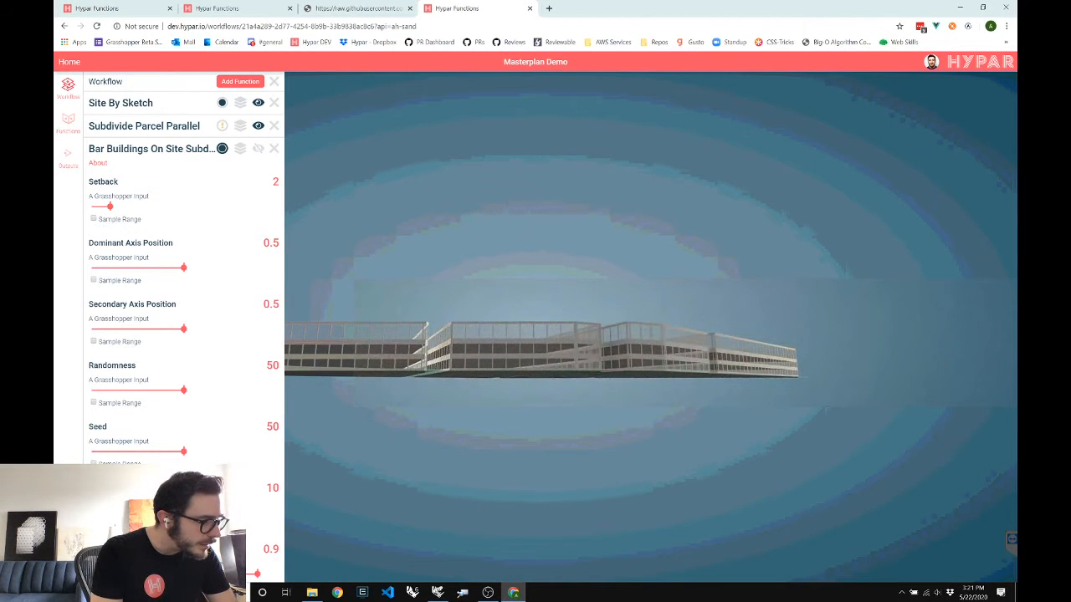
drag(257, 574, 239, 574)
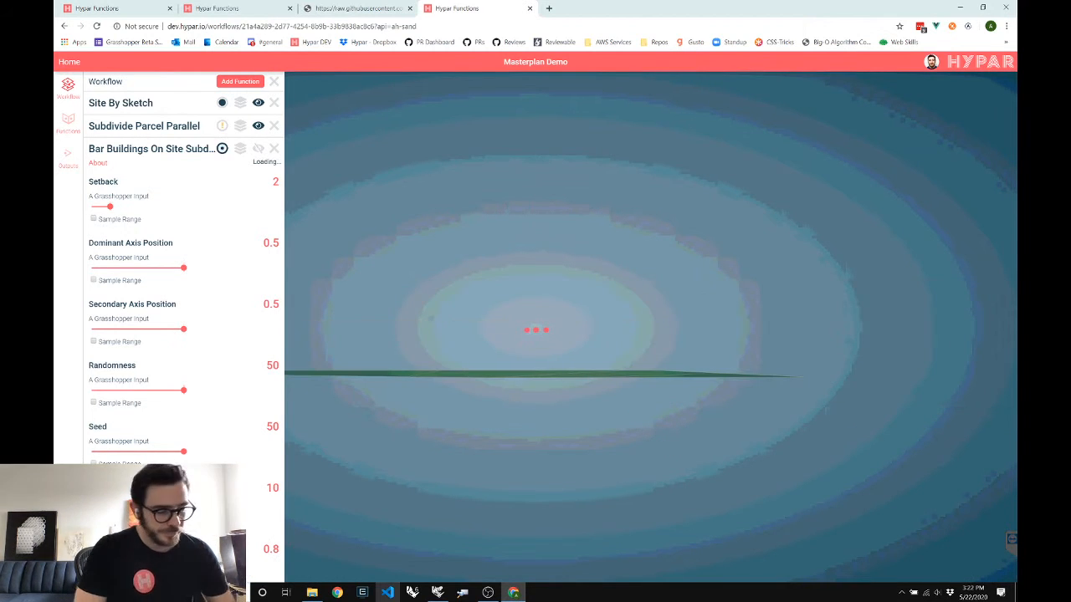
click(160, 154)
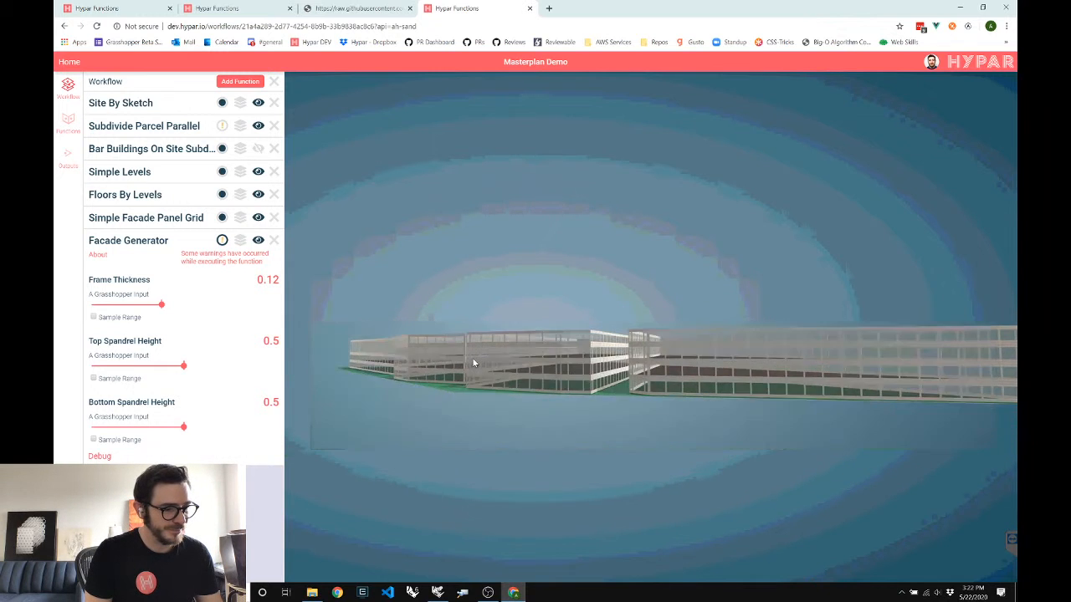
drag(473, 363, 532, 396)
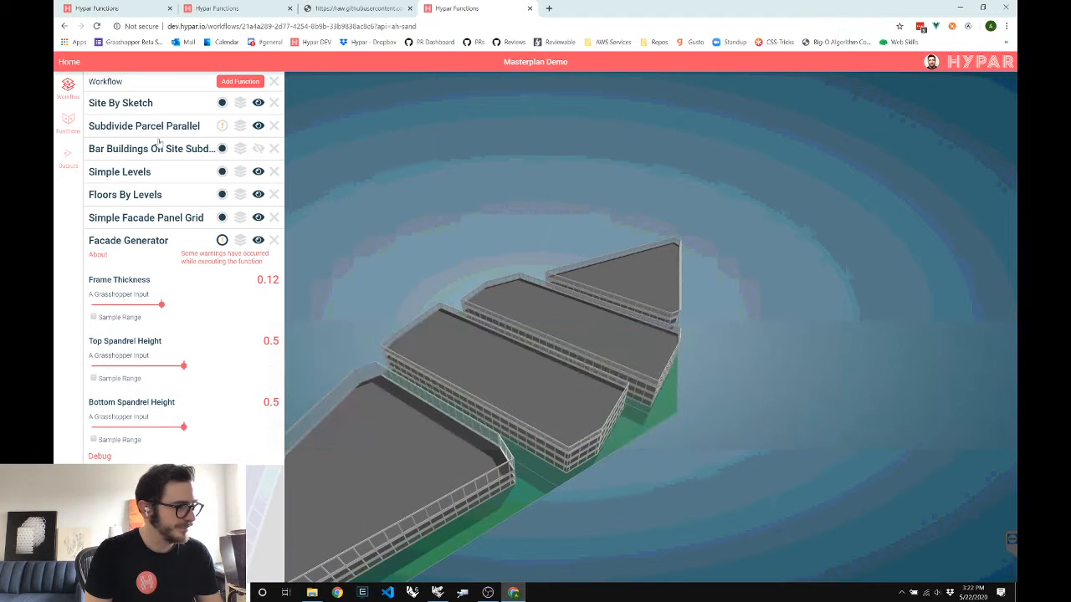
Raise Subdivide Parcel Parallel's # of Buildings from 4 to 8
click(144, 125)
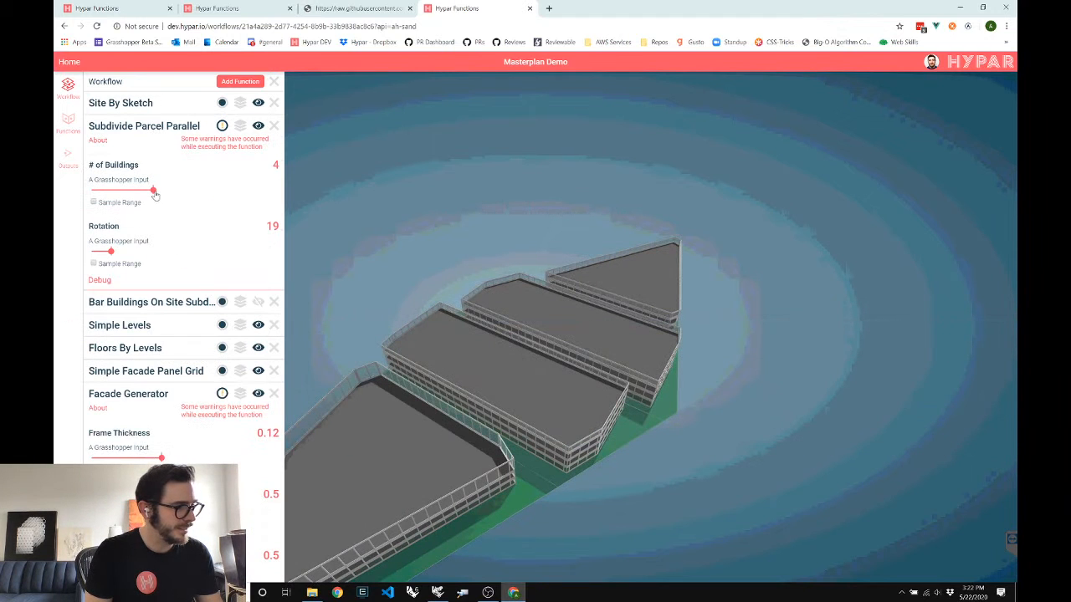
drag(154, 191, 234, 190)
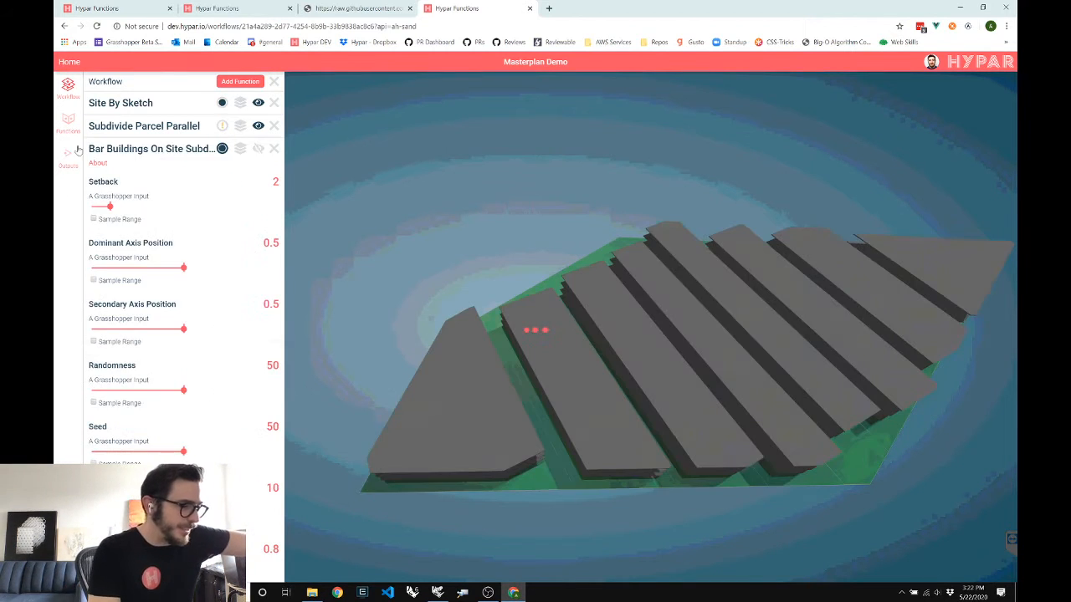
Set Bar Buildings Randomness to 99 and the last input to 0.6, then reframe the site
drag(183, 391, 278, 390)
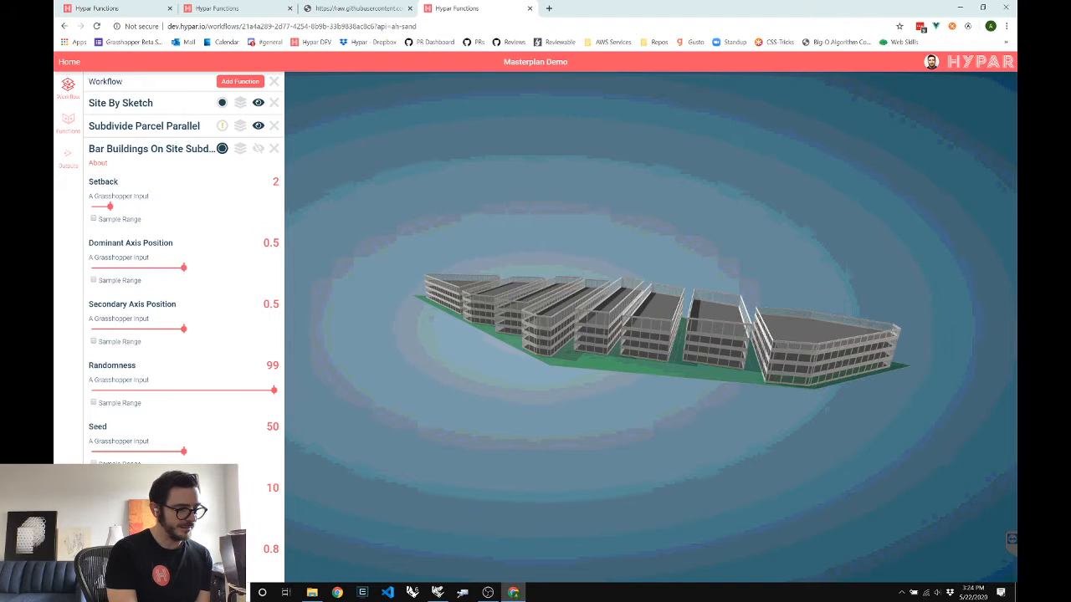
drag(238, 574, 201, 574)
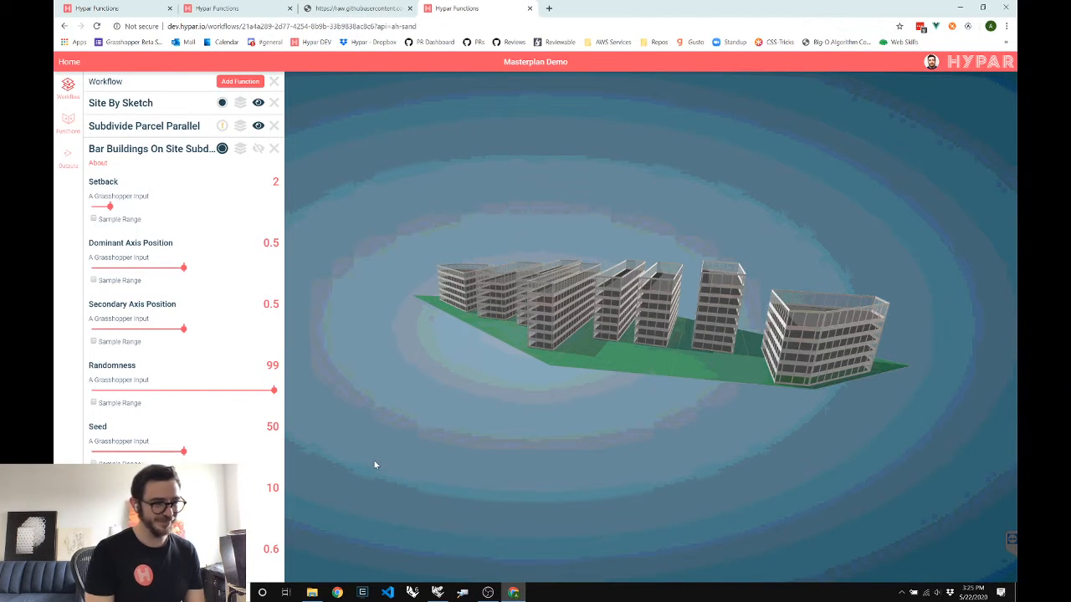
drag(466, 355, 436, 357)
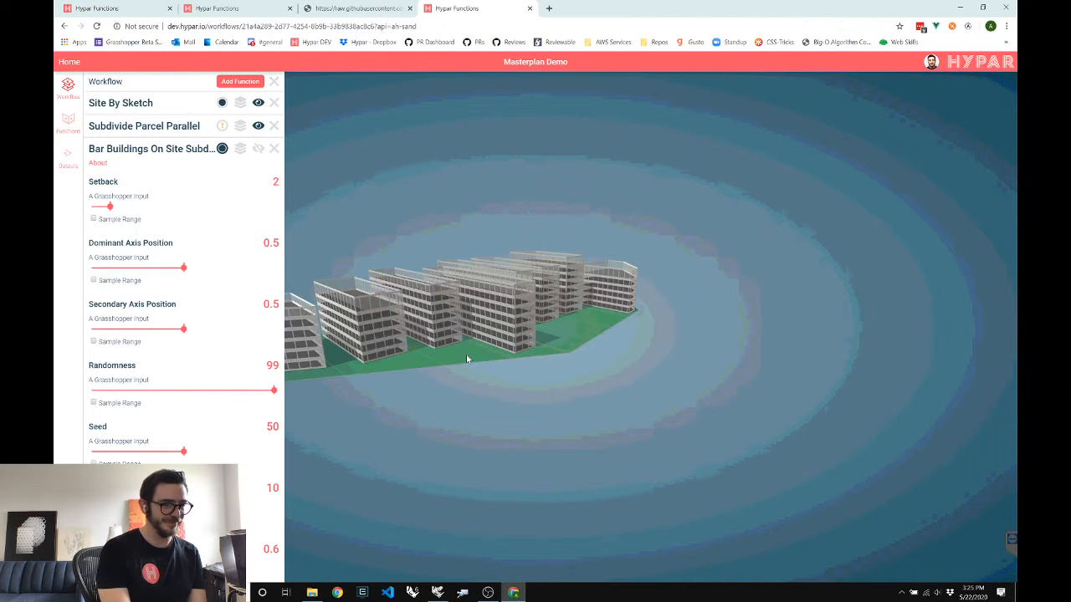
right_drag(502, 339, 745, 354)
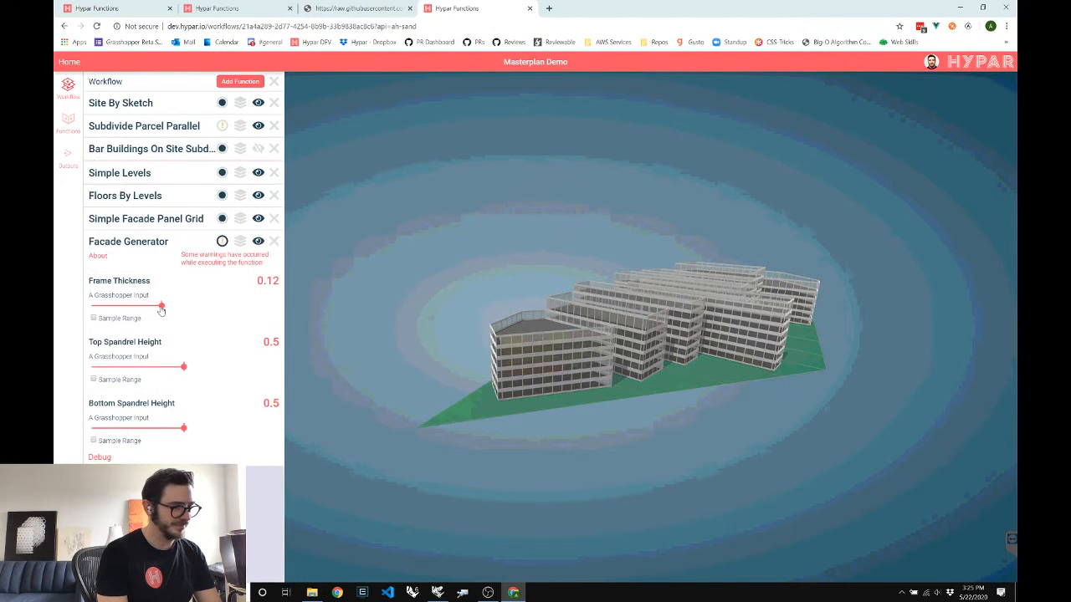
Drag the Facade Generator's Frame Thickness from 0.12 up to 0.2
drag(161, 307, 216, 306)
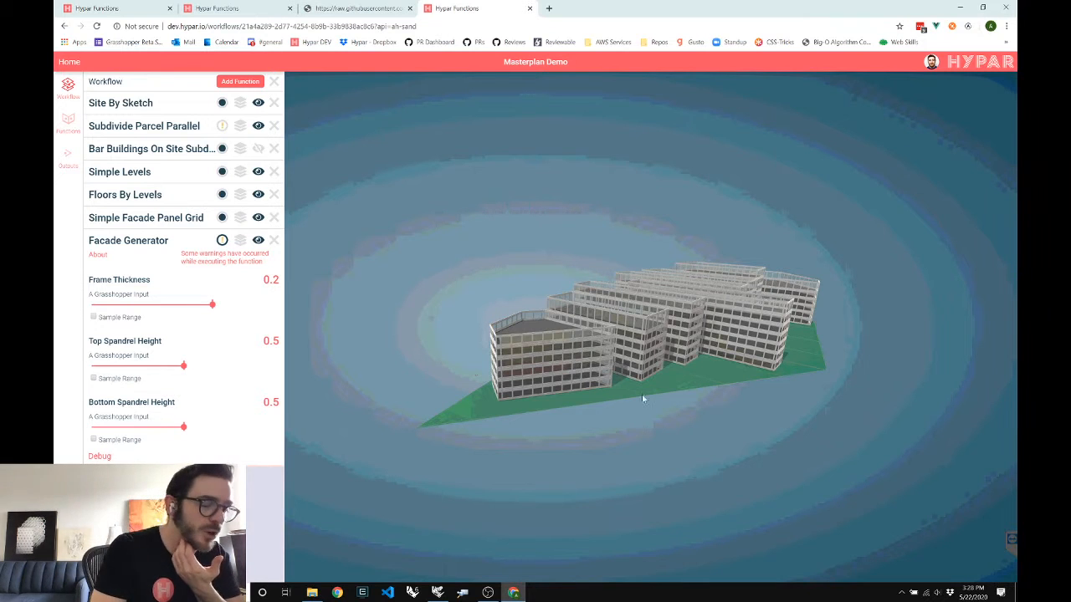
drag(603, 399, 605, 400)
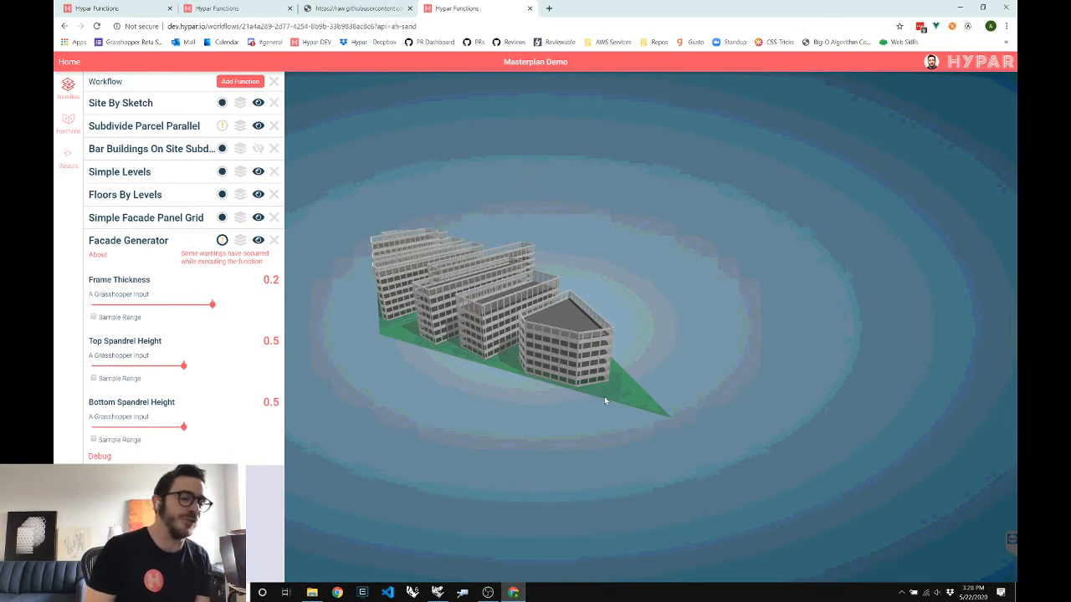
drag(502, 342, 572, 344)
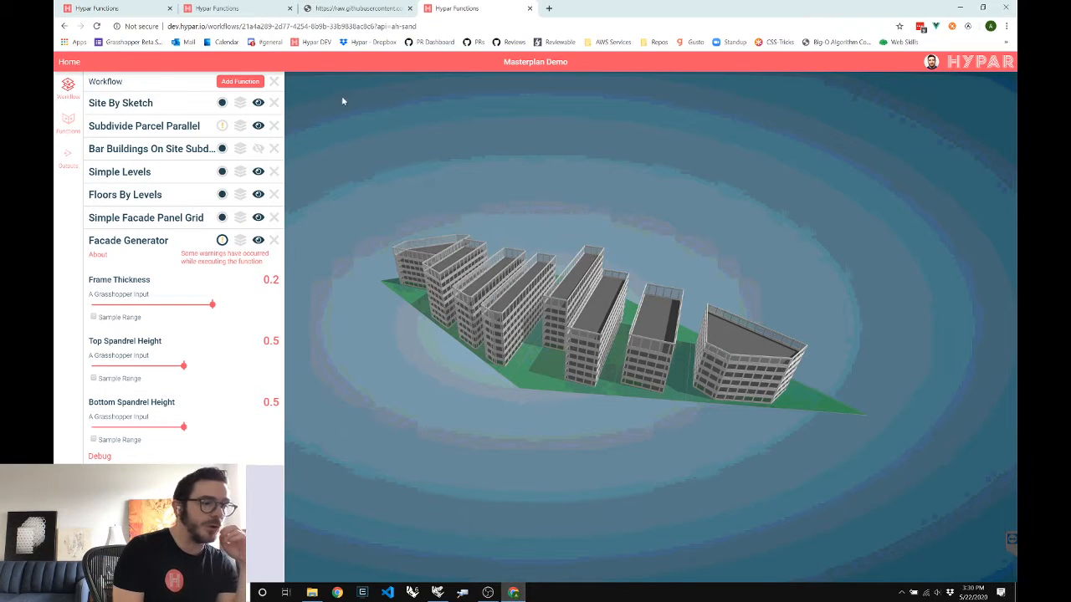
Search the Function Library for 'dxf', 'mod', then 'json', and switch to Setup for Webinar Demo
click(237, 82)
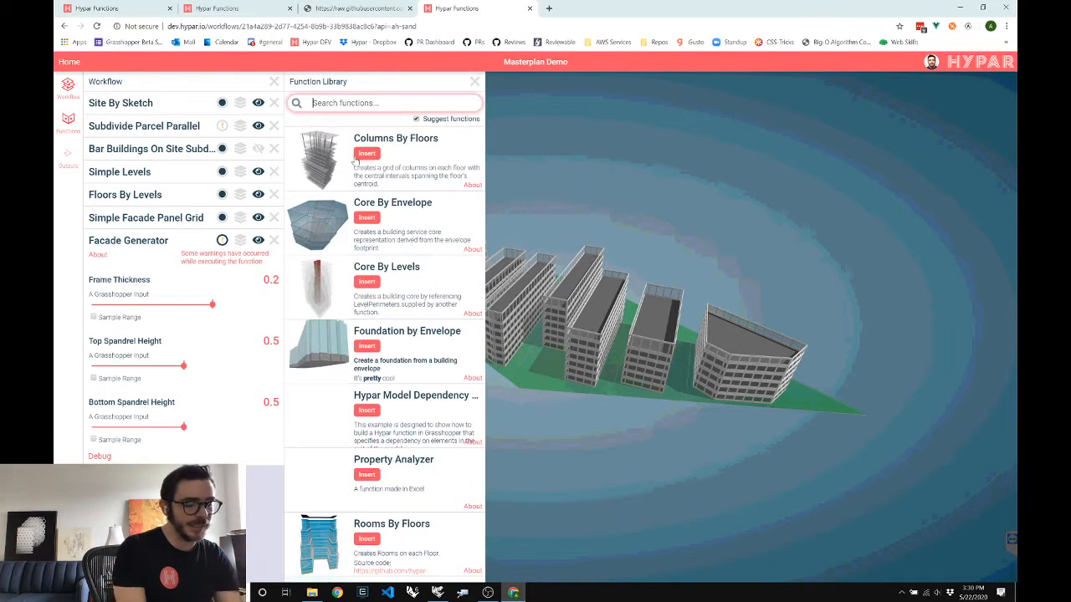
text(dxf)
key(ctrl+a)
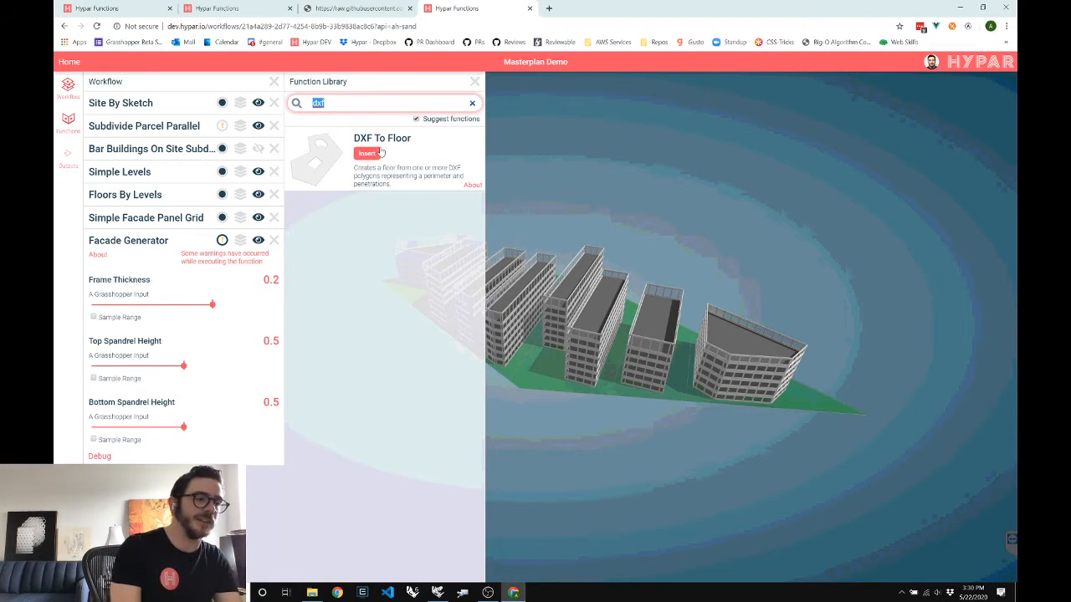
key(BackSpace)
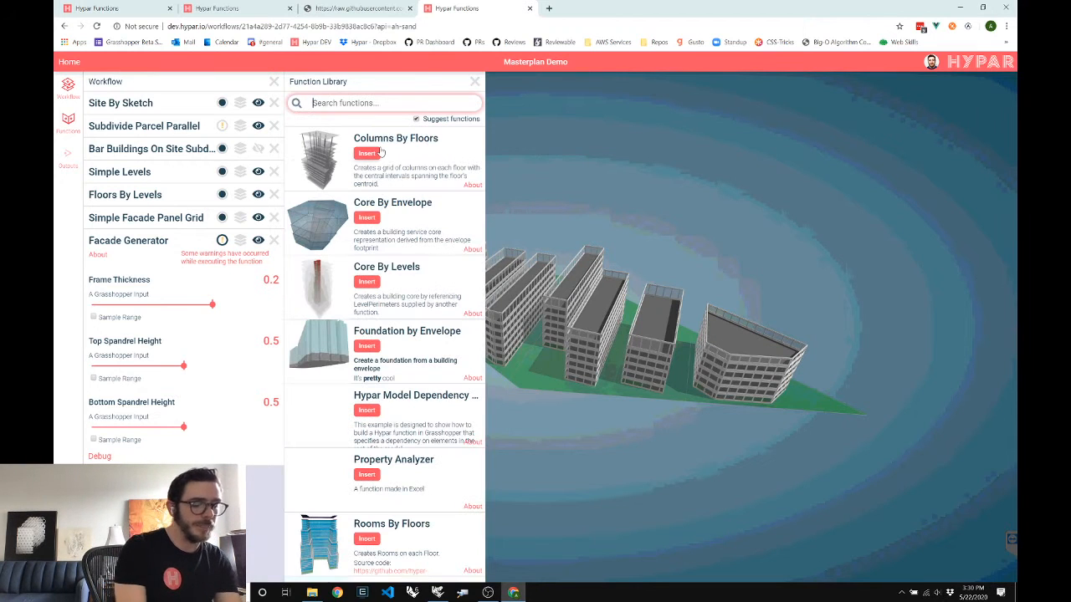
text(model)
key(ctrl+a)
text(js)
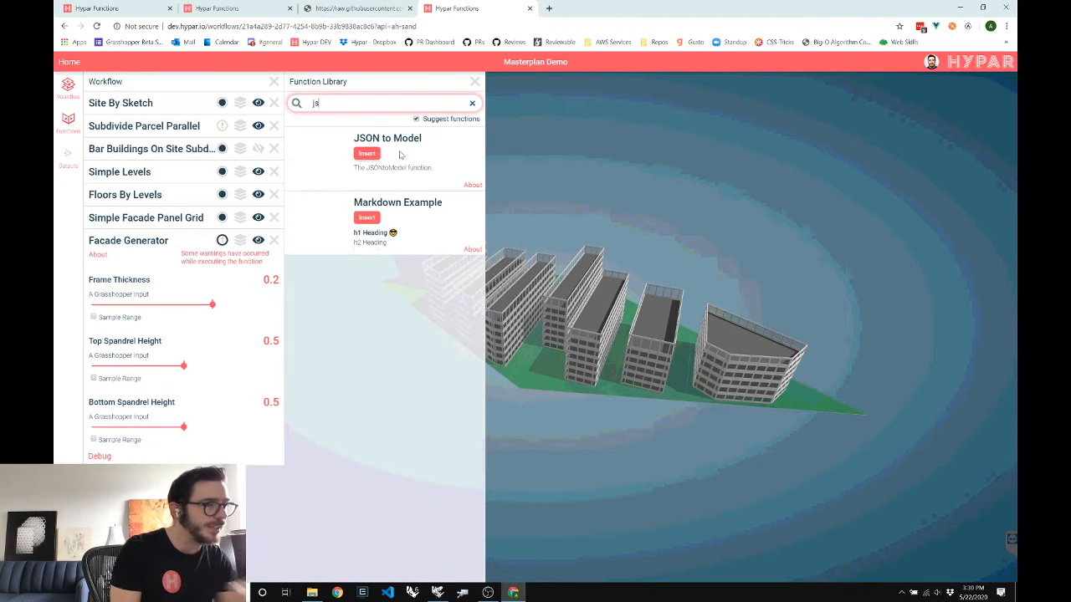
text(on)
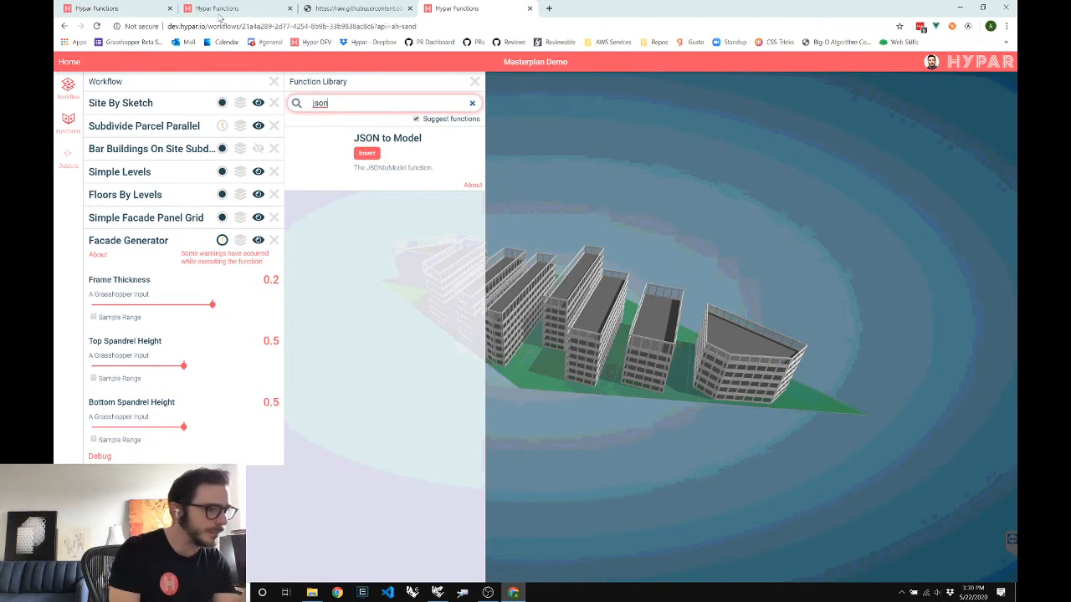
click(124, 12)
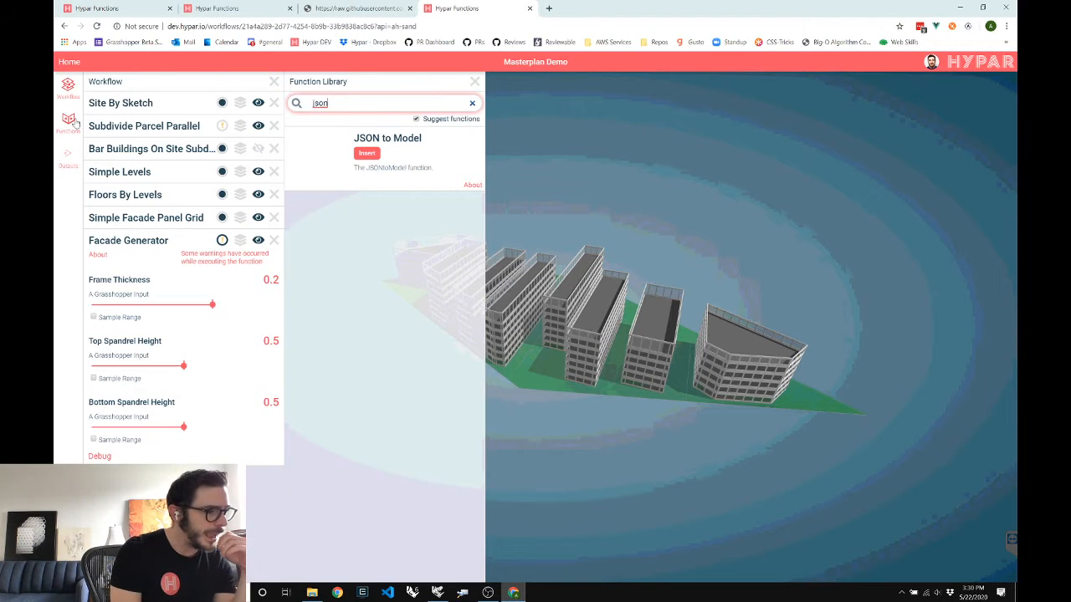
text(on)
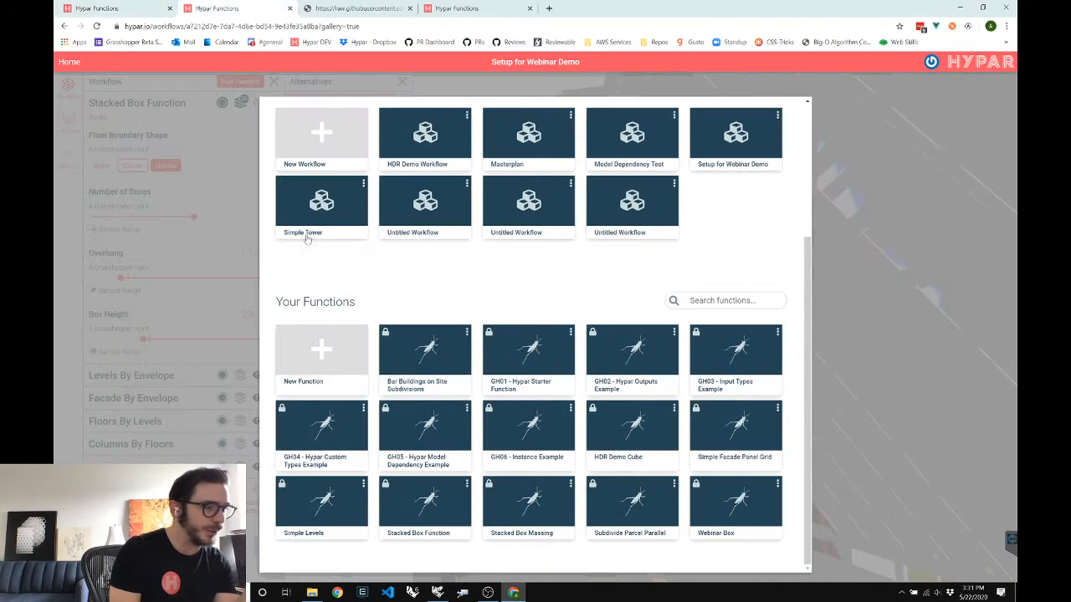
Start a New Blank Workflow and insert Rhino Head from a 'rhino' Function Library search
scroll(625, 245, up, 3)
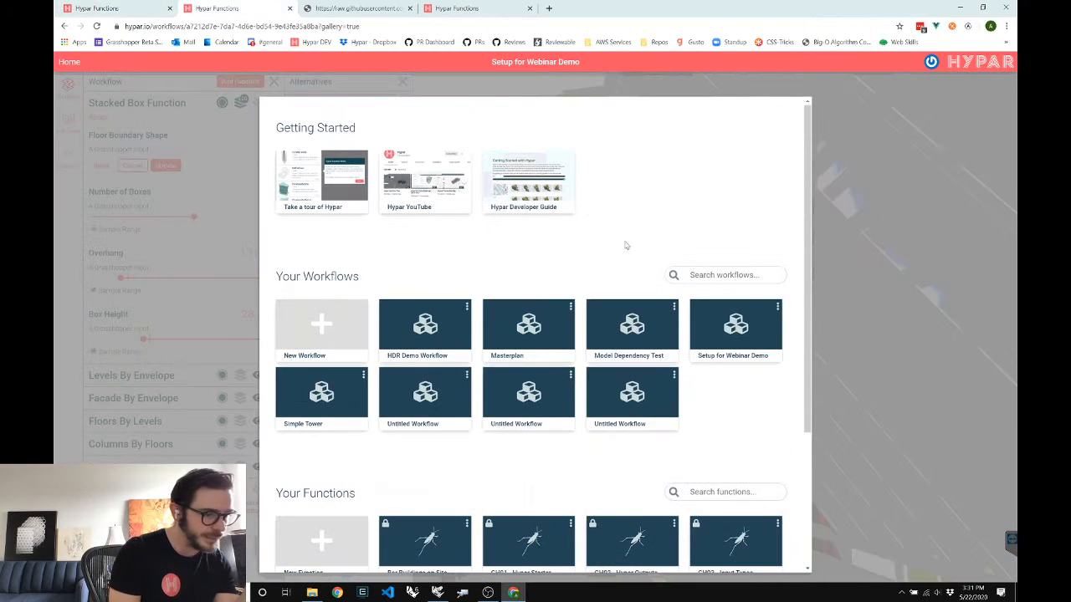
click(329, 326)
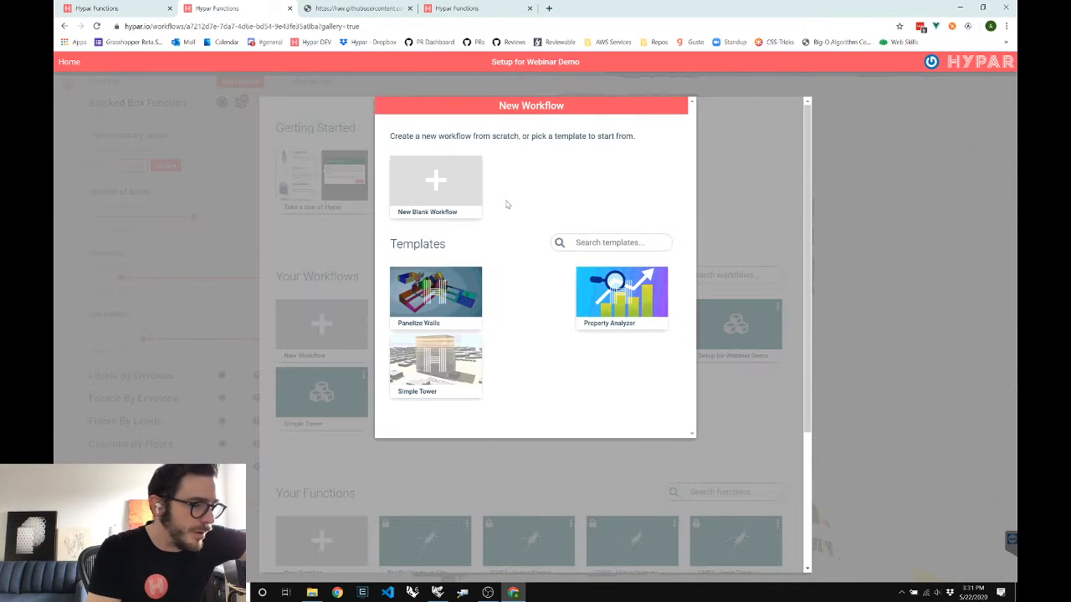
click(415, 217)
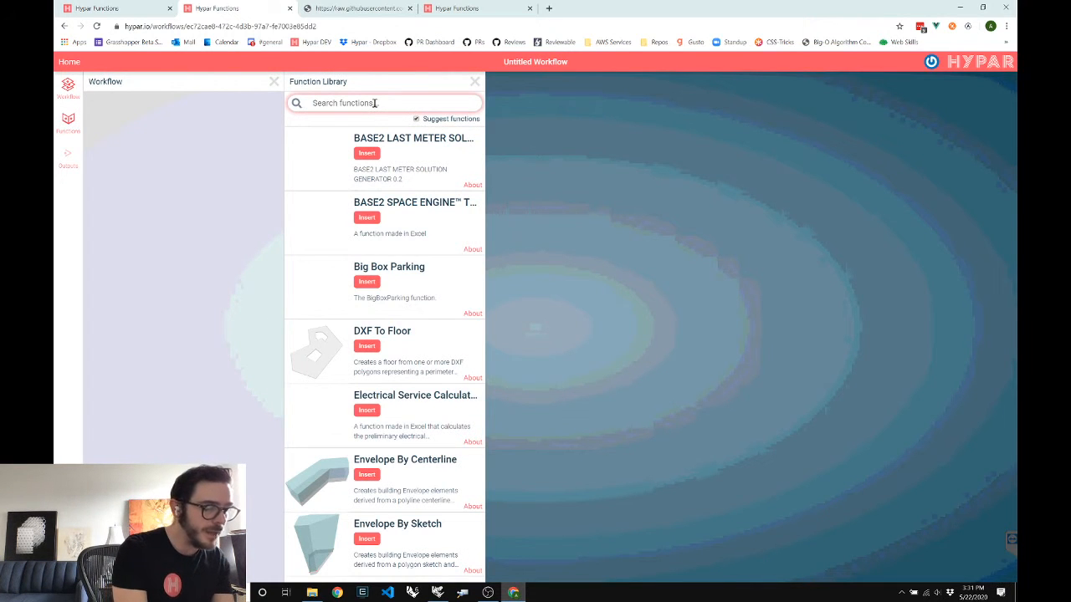
text(rhino)
click(367, 154)
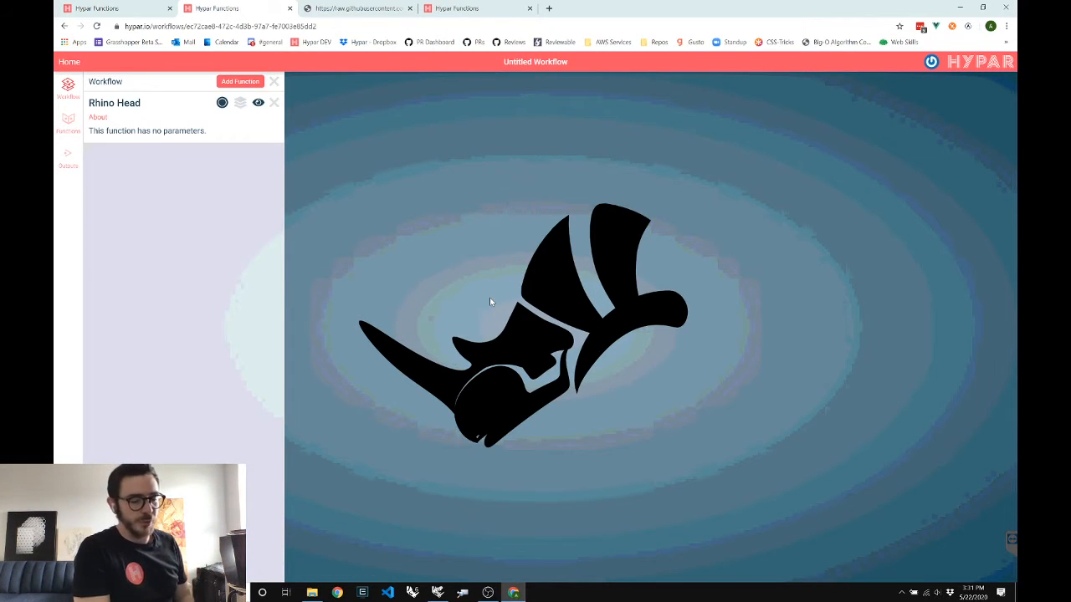
Zoom in on the black Rhino Head model and orbit it to a new viewing angle
scroll(490, 301, up, 2)
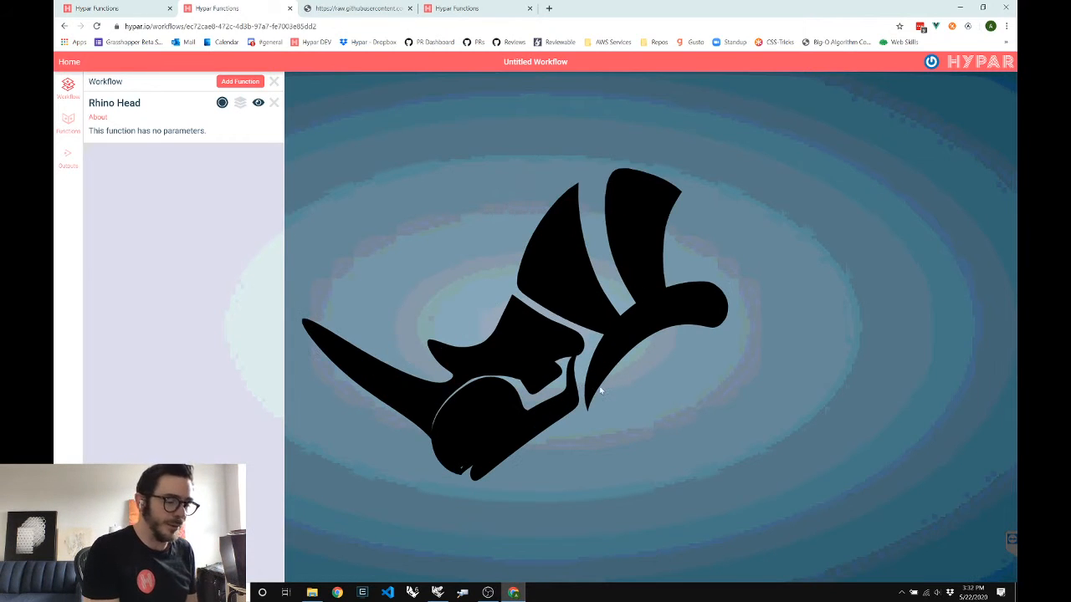
drag(490, 301, 550, 398)
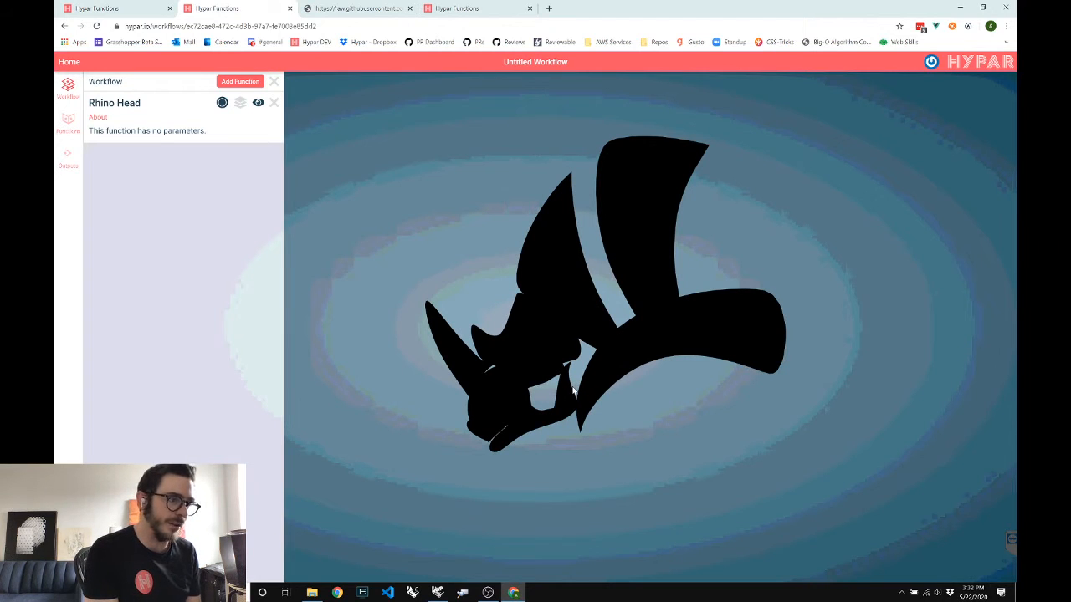
drag(574, 390, 604, 384)
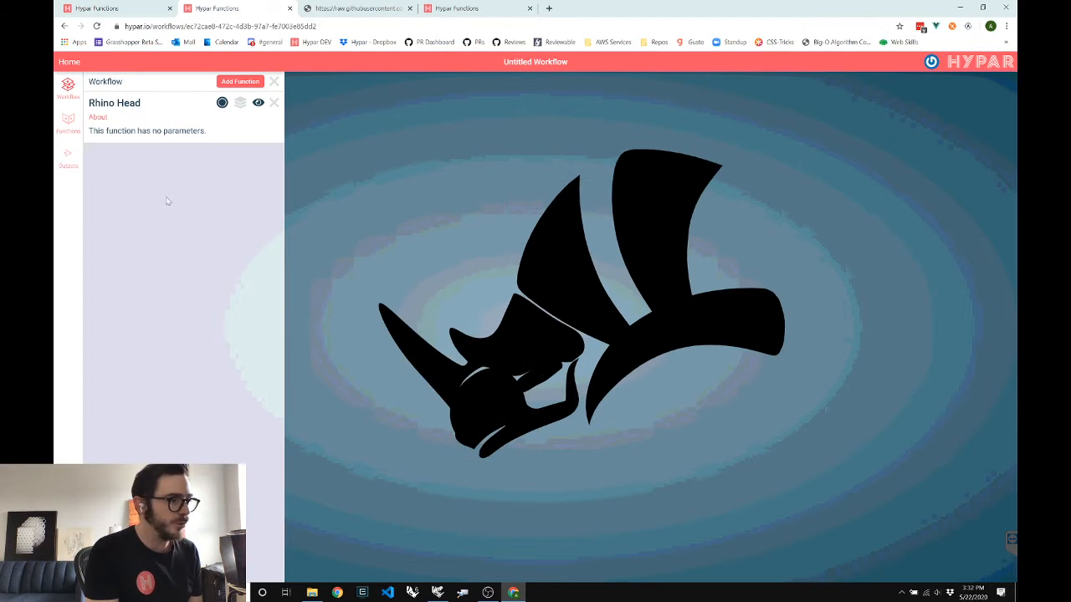